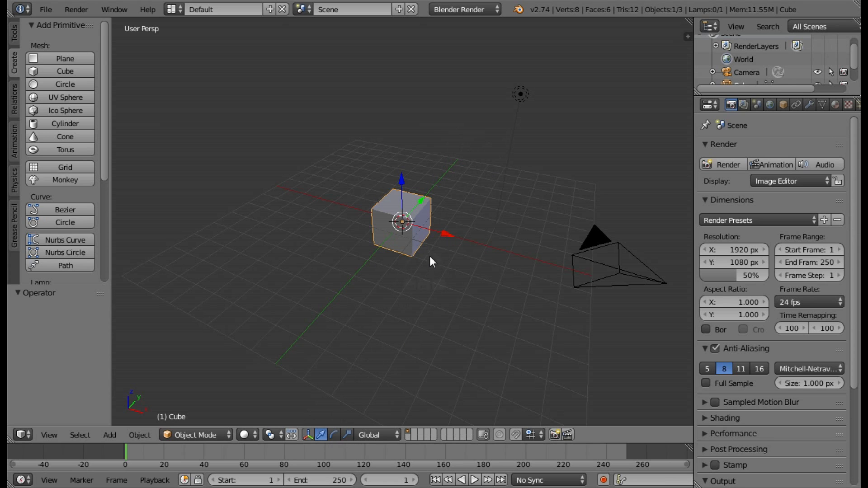
Move the default cube 1 unit up along the Z axis.
scroll(446, 209, up, 4)
middle_drag(481, 225, 434, 194)
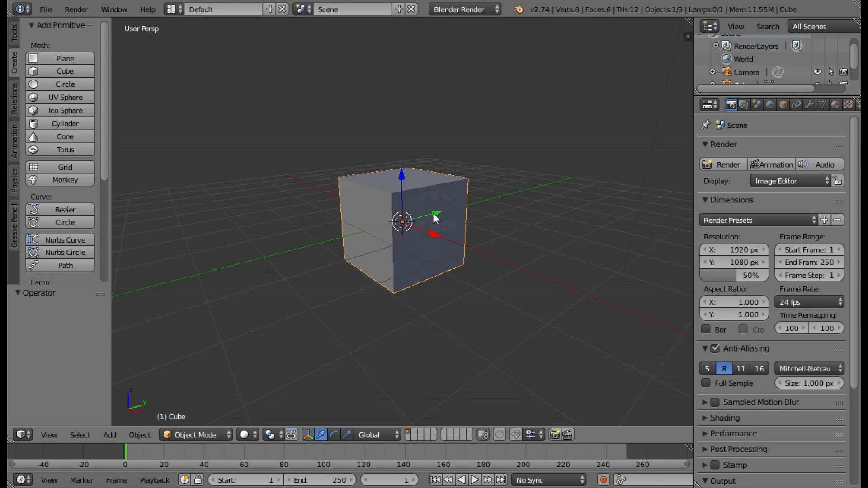
ctrl+drag(400, 173, 401, 126)
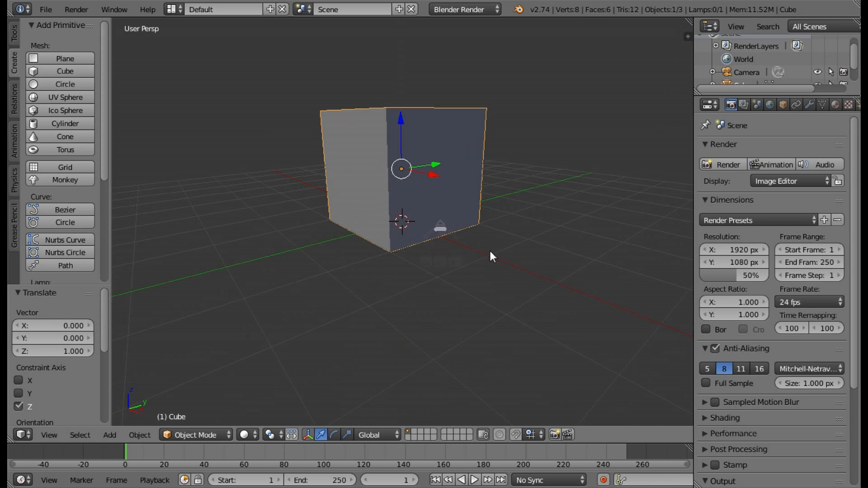
Scale the cube to 0.1 along X and 0.1 along Y to make a thin upright post.
middle_drag(489, 249, 497, 273)
click(346, 435)
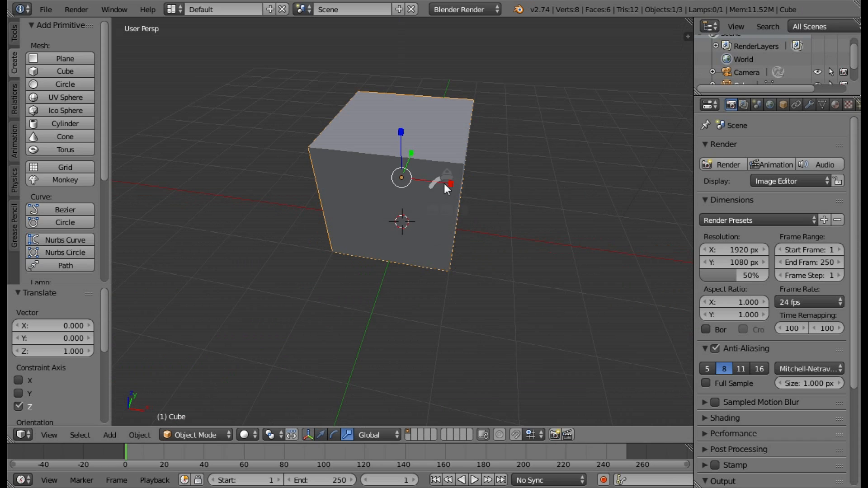
ctrl+drag(449, 184, 409, 180)
middle_drag(408, 180, 424, 181)
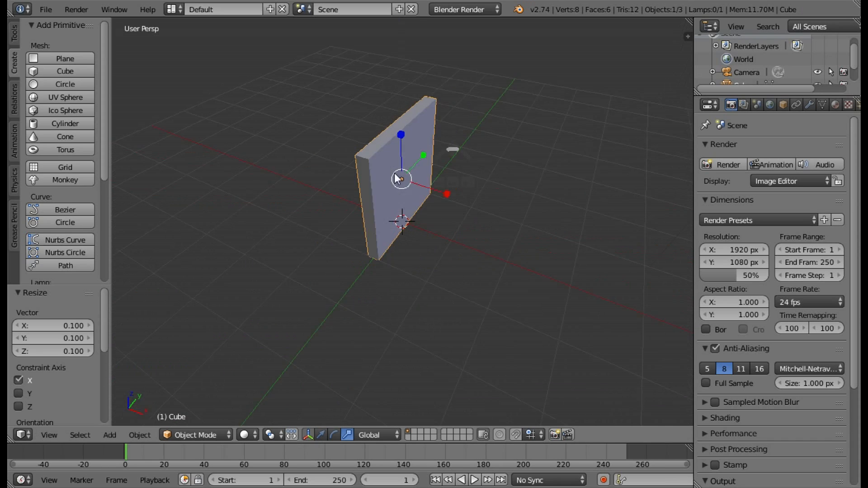
ctrl+drag(450, 172, 405, 178)
Move the post 1 unit along X and -1 unit along Y.
middle_drag(450, 205, 448, 248)
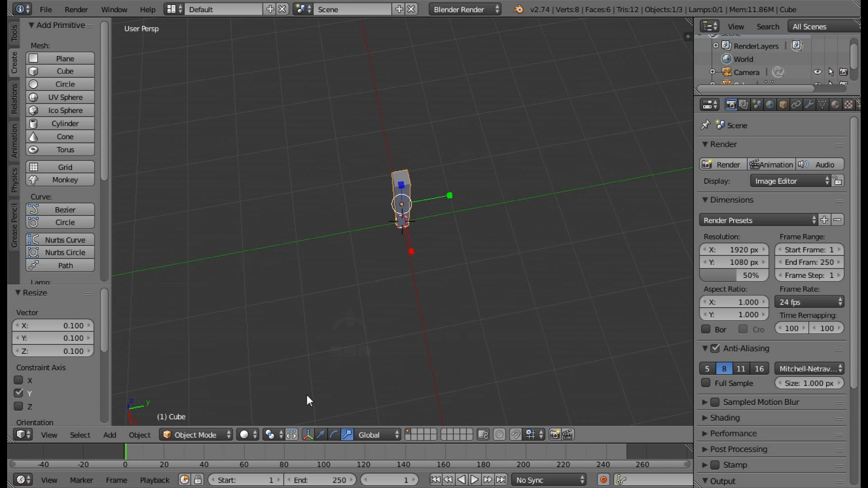
ctrl+drag(411, 251, 424, 282)
middle_drag(424, 265, 470, 264)
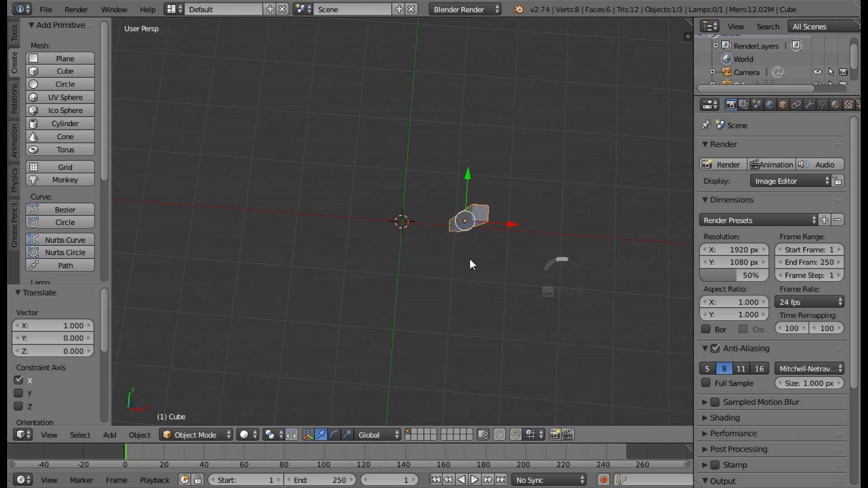
middle_drag(451, 190, 486, 260)
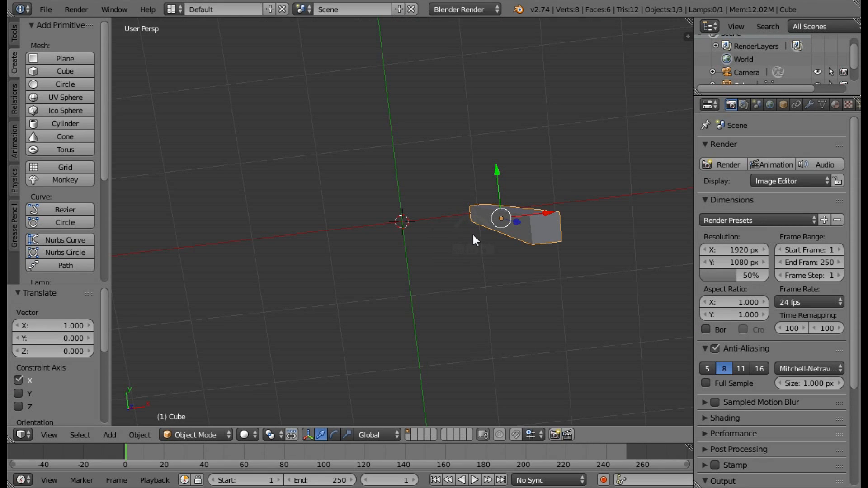
middle_drag(476, 196, 561, 206)
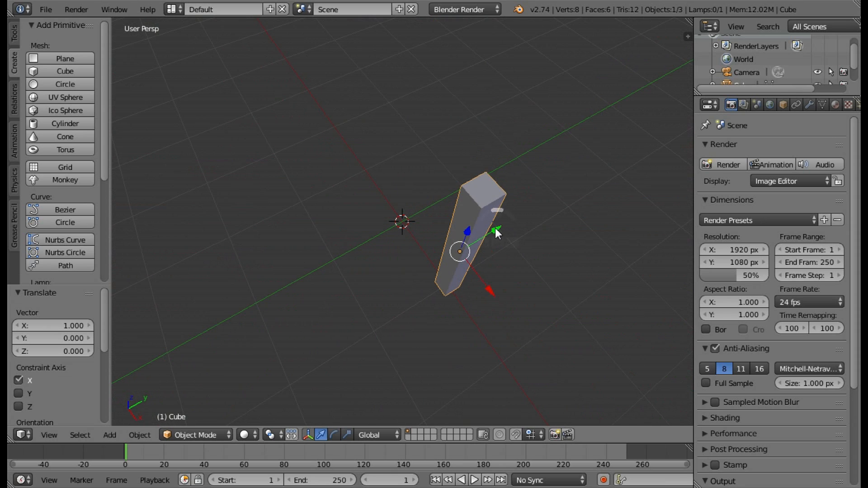
ctrl+drag(496, 230, 399, 284)
Enter Edit Mode on the post and select only its top face using face selection.
middle_drag(517, 283, 559, 293)
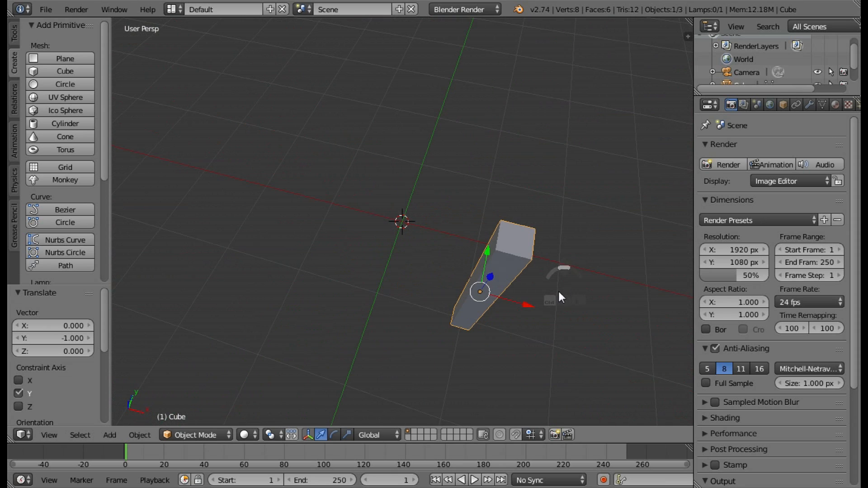
middle_drag(505, 307, 378, 249)
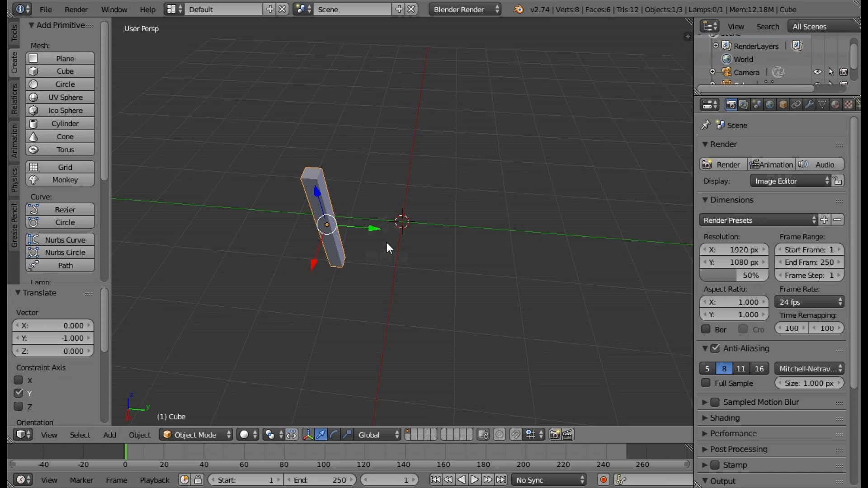
middle_drag(388, 224, 479, 165)
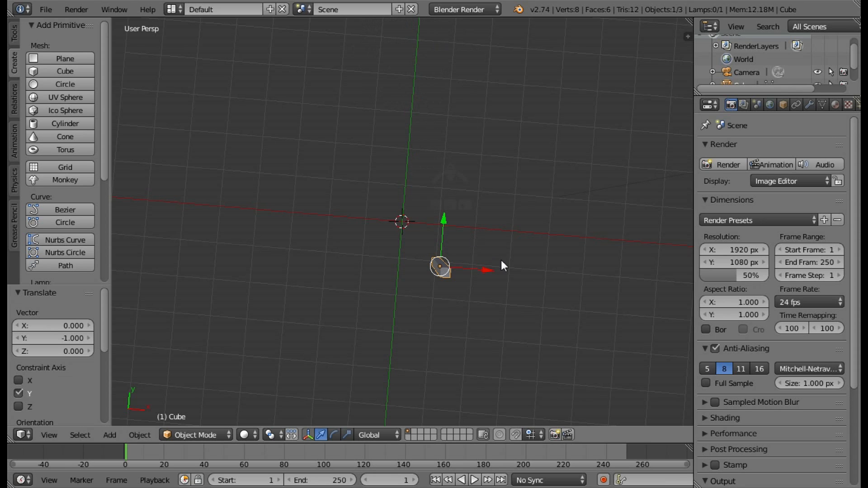
middle_drag(502, 263, 375, 174)
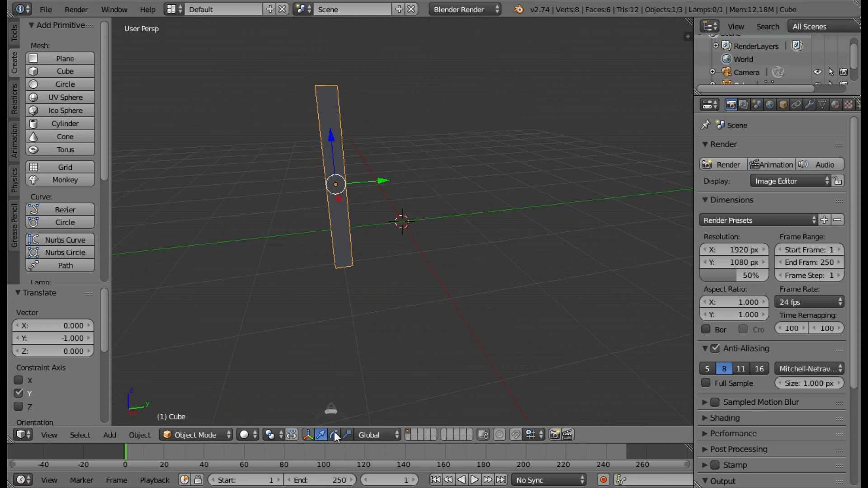
click(195, 435)
click(188, 405)
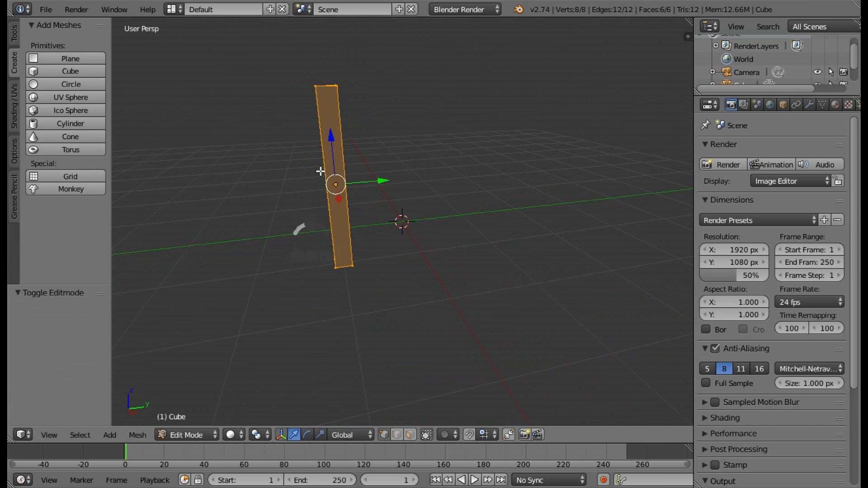
middle_drag(367, 181, 372, 174)
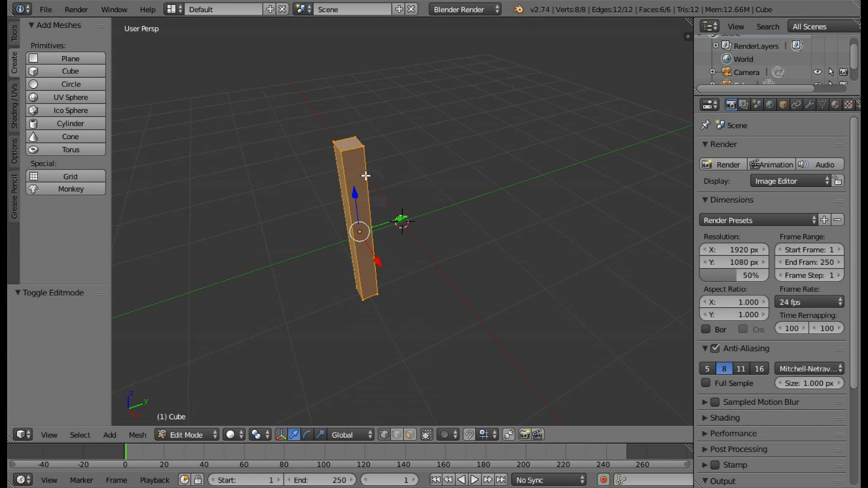
click(411, 437)
right_click(349, 144)
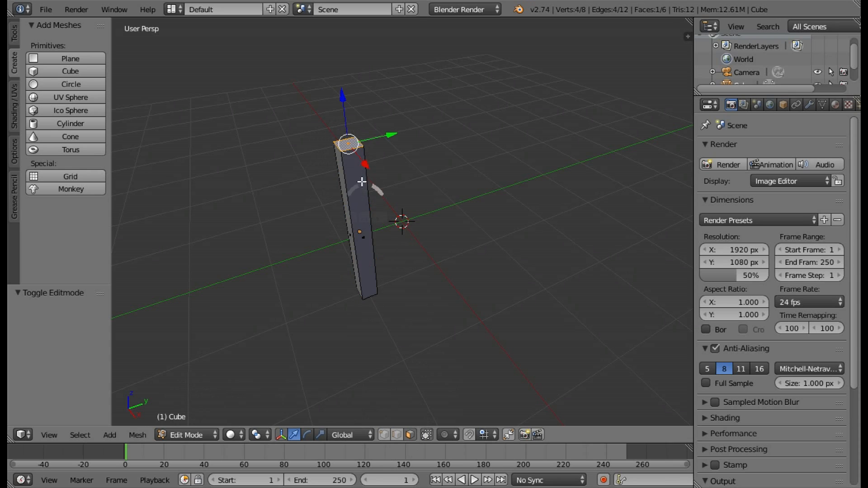
Lower the post's top face by 0.4 units along Z, working in the front orthographic view.
scroll(354, 149, up, 2)
middle_drag(370, 158, 364, 124)
scroll(352, 83, down, 2)
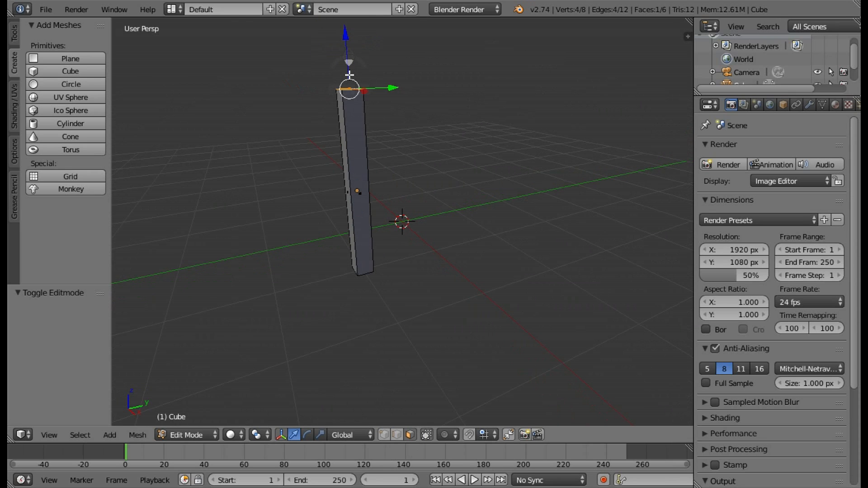
key(KP_5)
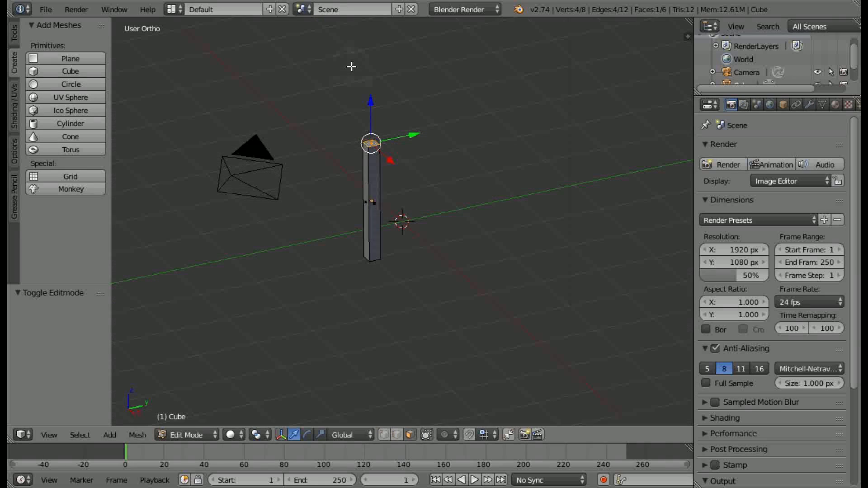
key(KP_1)
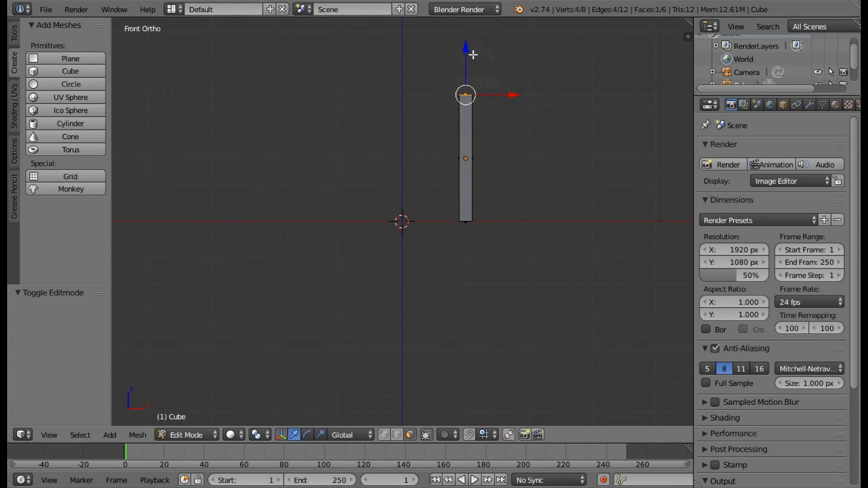
scroll(475, 41, up, 1)
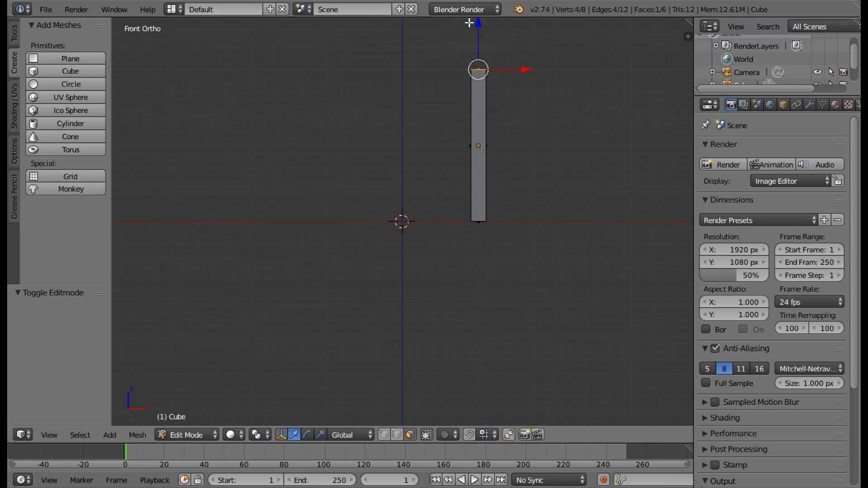
drag(479, 21, 489, 56)
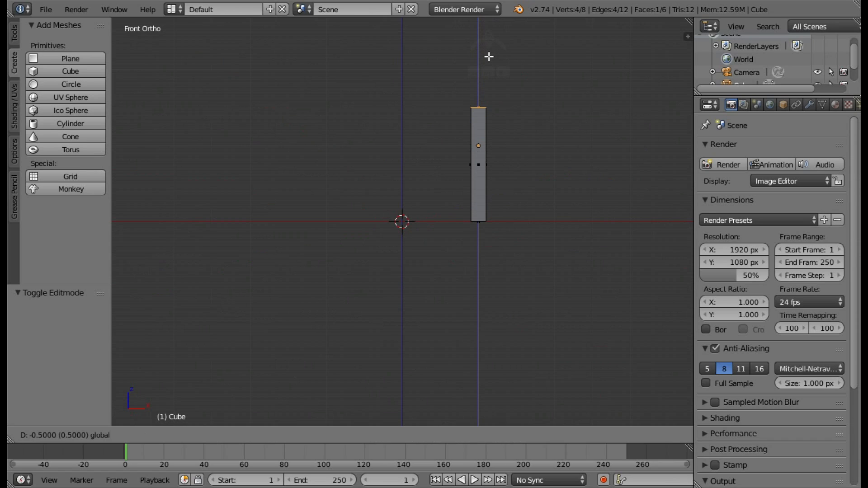
mouse_move(489, 54)
ctrl+mouse_down()
mouse_move(488, 44)
mouse_move(490, 55)
ctrl+mouse_up()
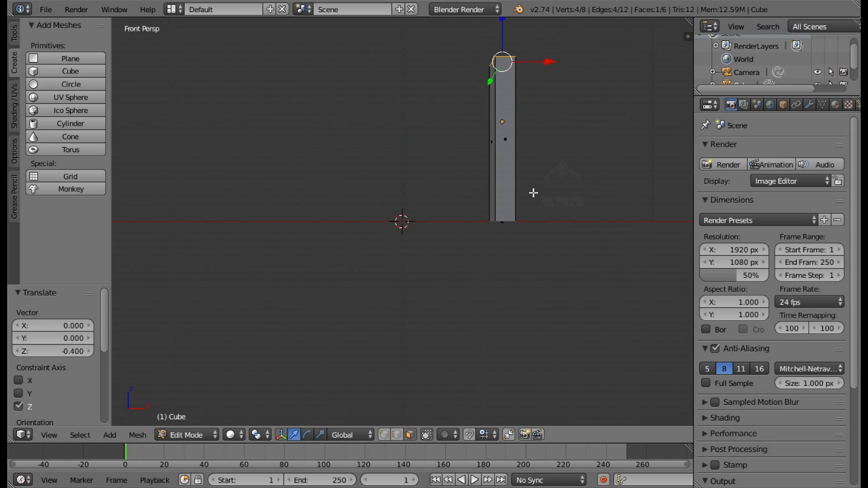
Center the view on the post's top face and examine the post from several angles and distances.
middle_drag(533, 192, 435, 229)
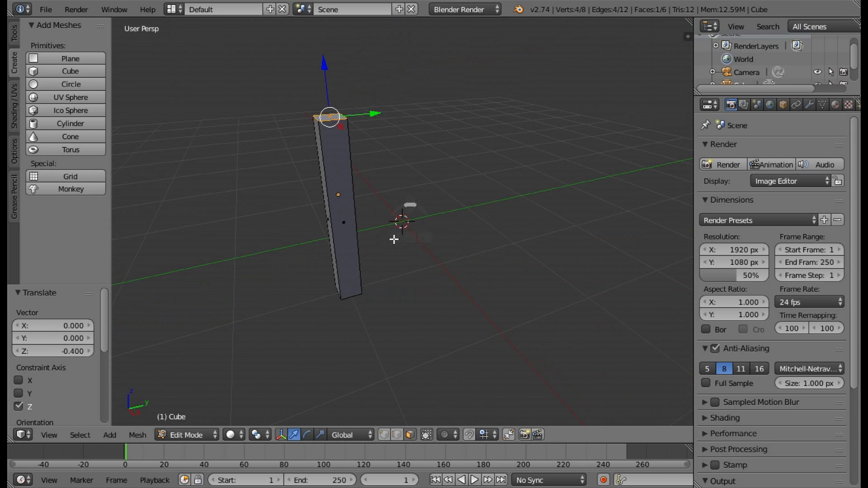
middle_drag(415, 287, 321, 277)
key(KP_Decimal)
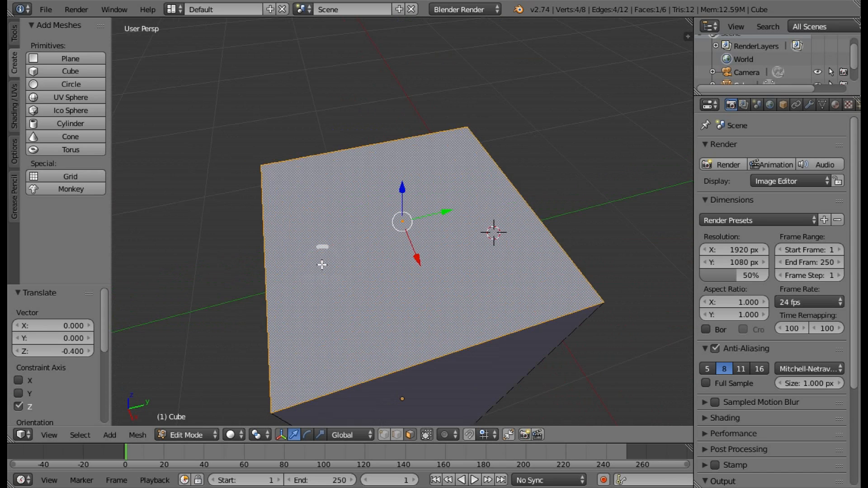
scroll(397, 274, down, 2)
middle_drag(490, 279, 409, 341)
middle_drag(418, 310, 429, 336)
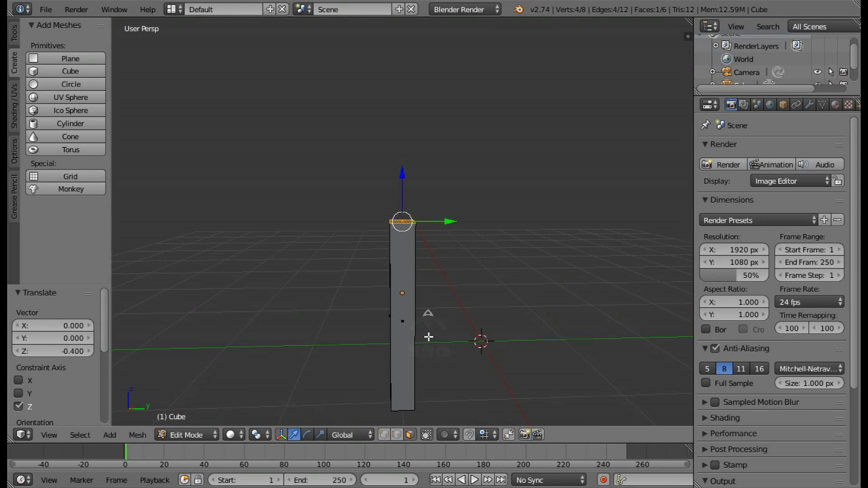
scroll(429, 327, up, 1)
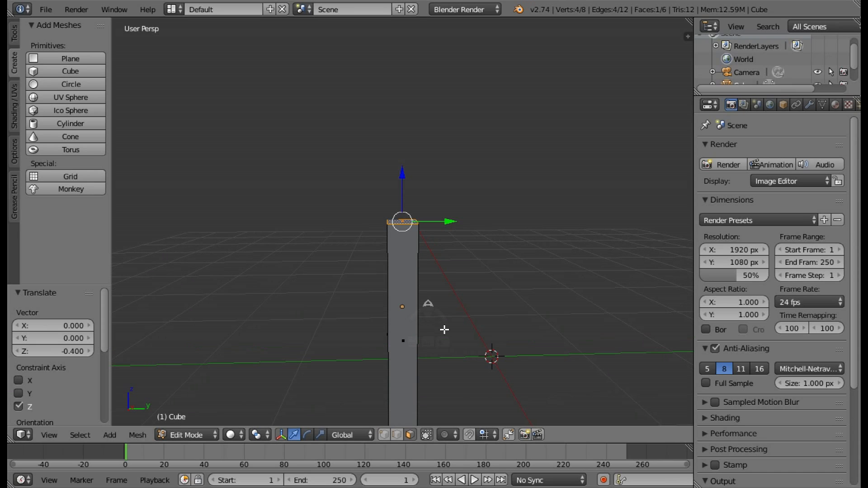
scroll(442, 334, down, 1)
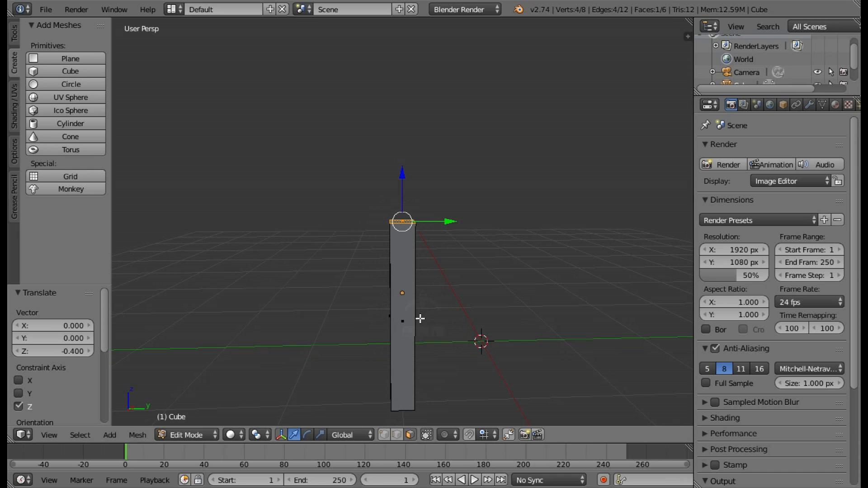
middle_drag(454, 333, 450, 312)
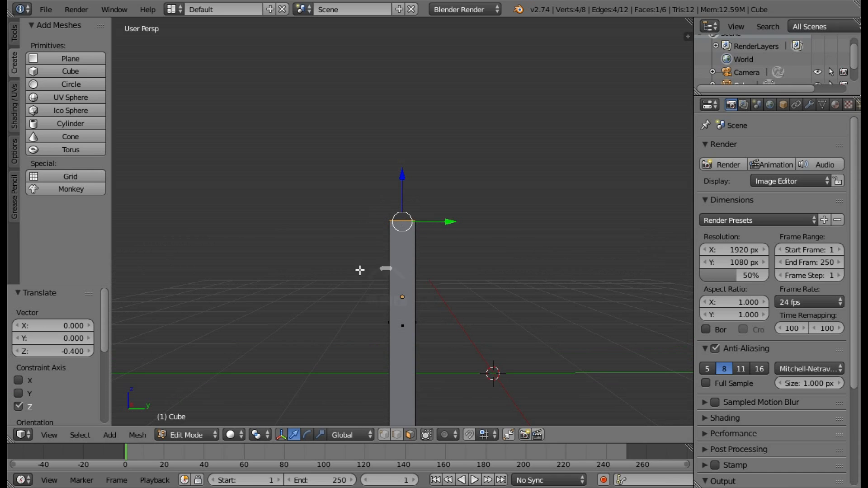
Add one horizontal loop cut around the post, slid slightly below its middle with an edge slide of about -0.17.
click(14, 35)
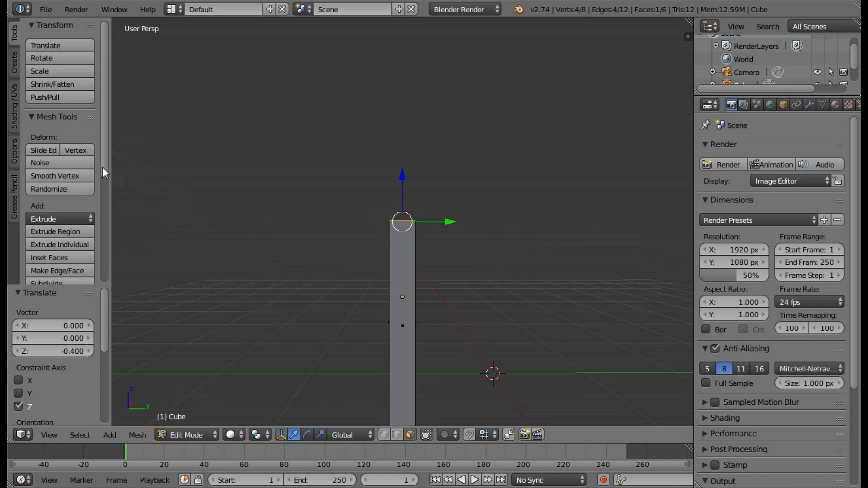
drag(102, 167, 104, 248)
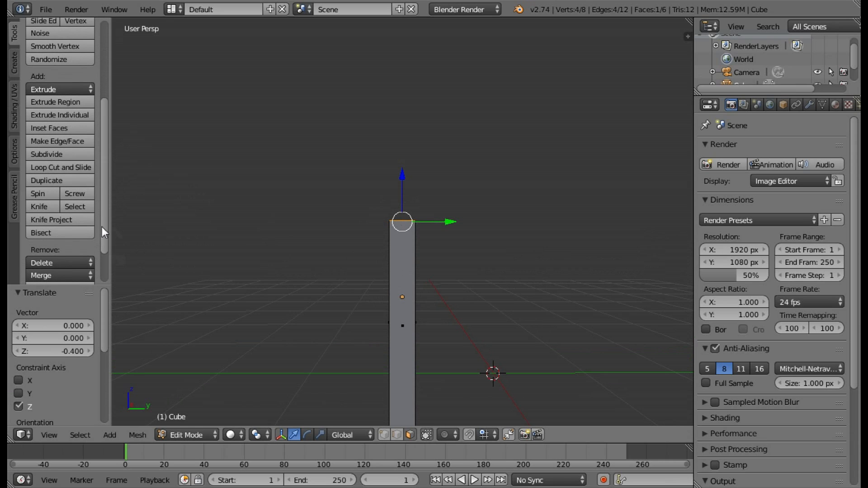
click(80, 167)
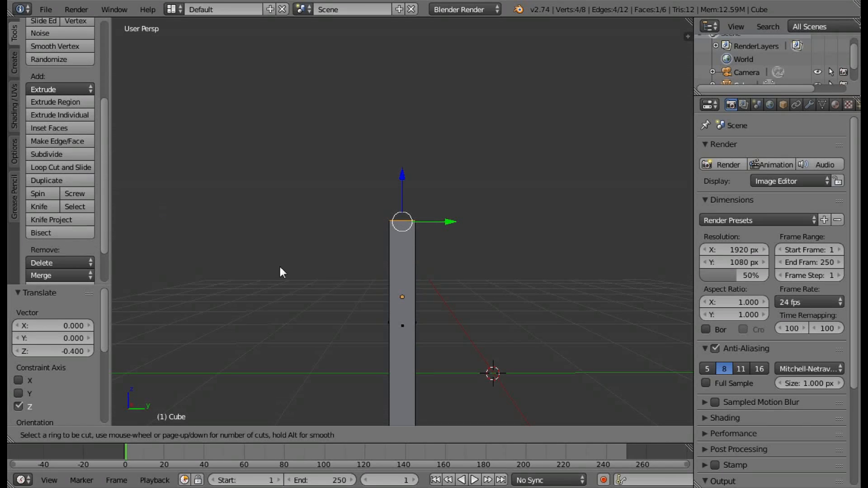
click(409, 330)
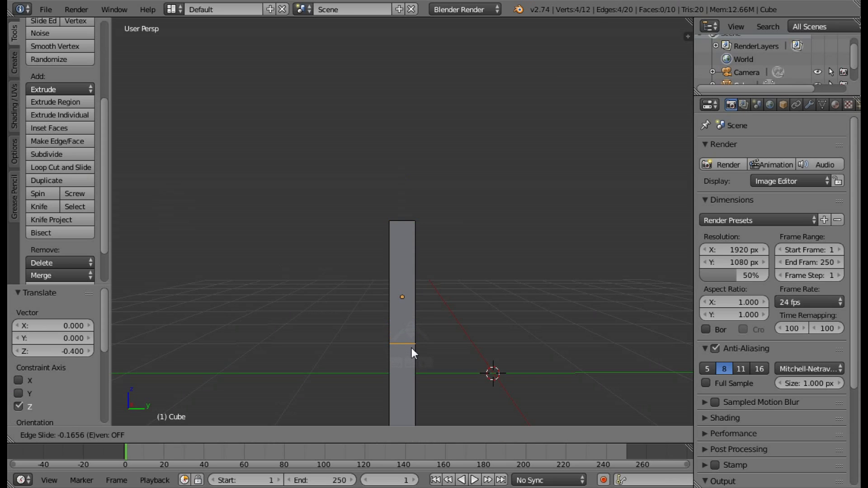
click(411, 348)
scroll(453, 310, down, 1)
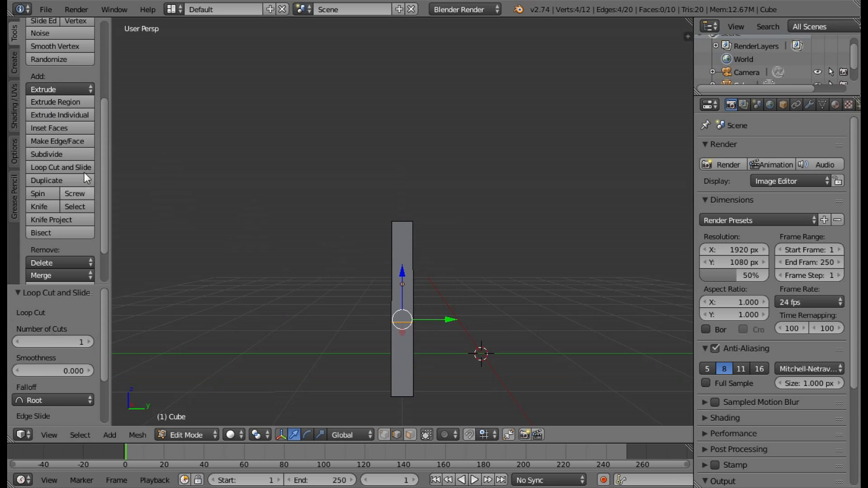
Slide the new edge loop upward along the post with an Edge Slide factor of 0.089.
scroll(67, 71, up, 2)
click(49, 48)
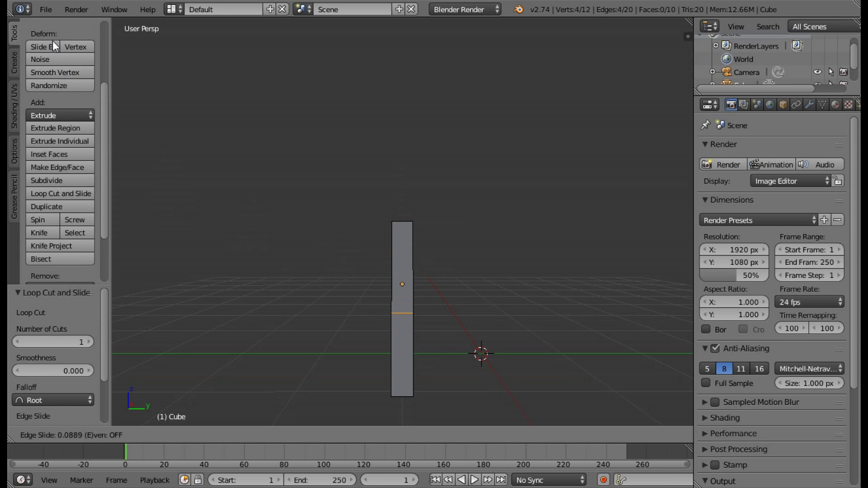
click(52, 40)
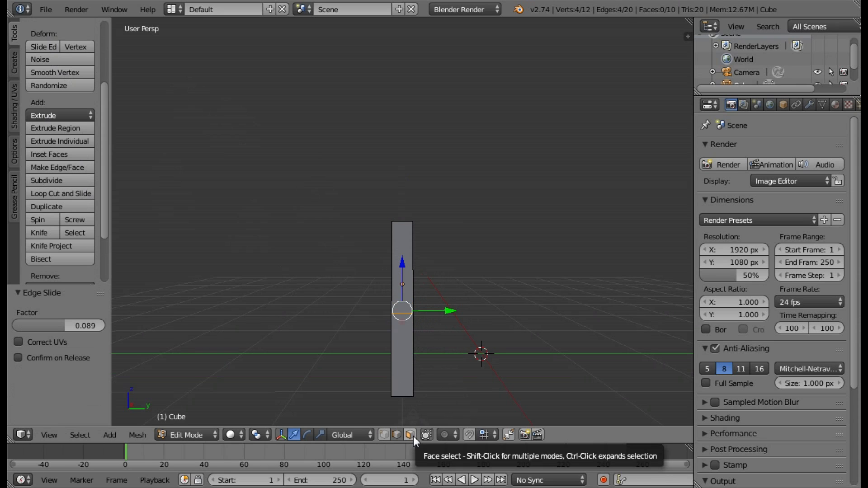
scroll(430, 305, up, 1)
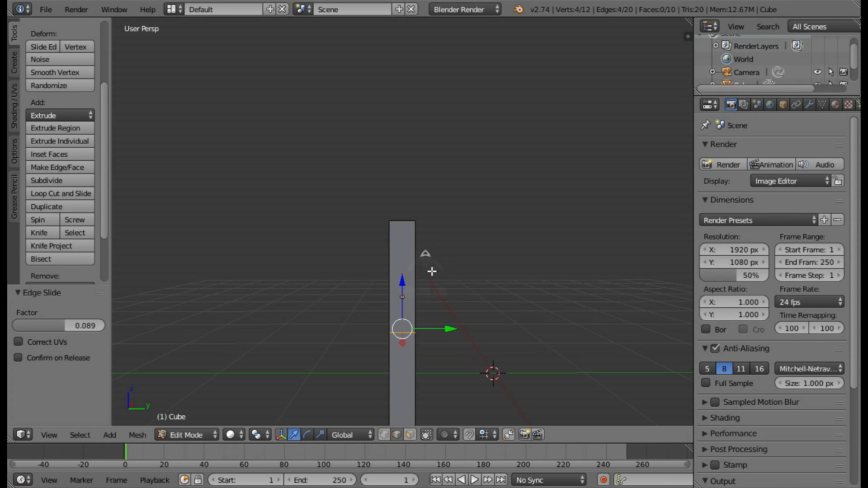
Extend the selection from the middle edge loop to include all edges of the post's top face.
mouse_move(427, 267)
middle_down()
mouse_move(430, 304)
mouse_move(413, 258)
middle_up()
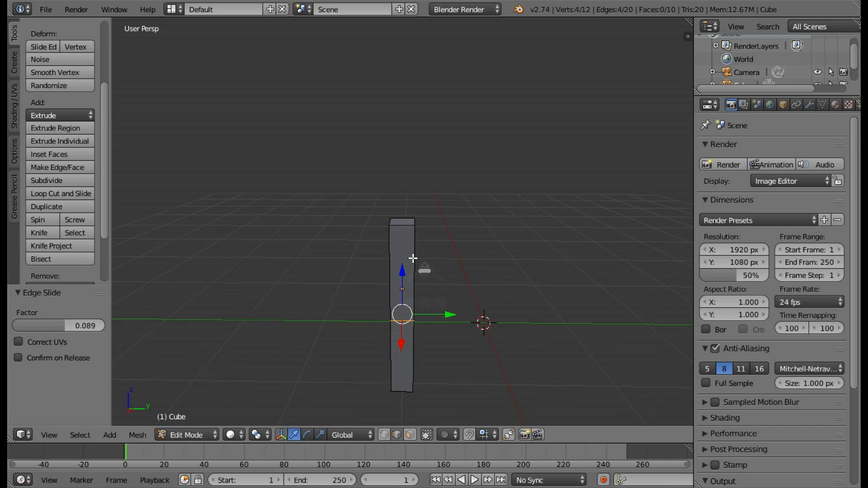
alt+shift+right_click(407, 227)
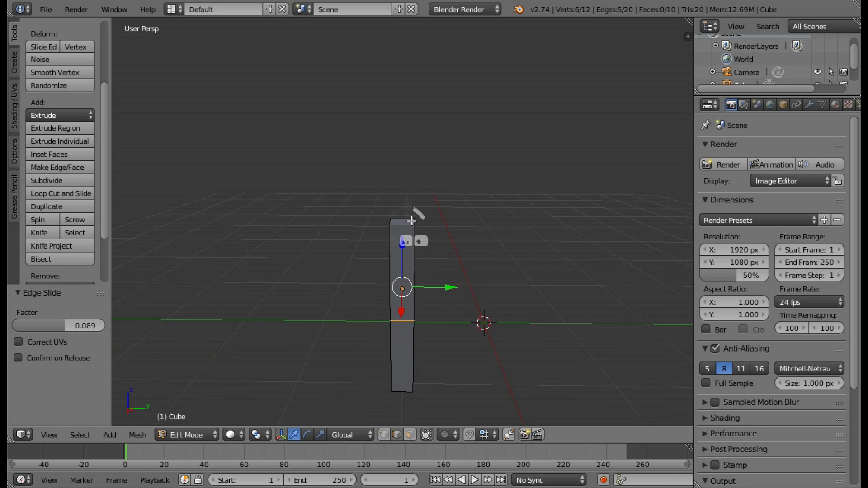
middle_drag(445, 218, 408, 238)
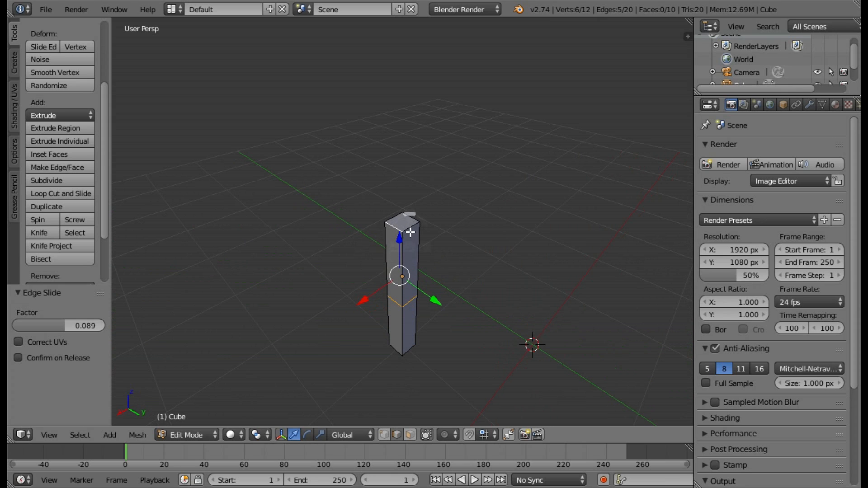
alt+shift+right_click(397, 219)
alt+shift+right_click(396, 220)
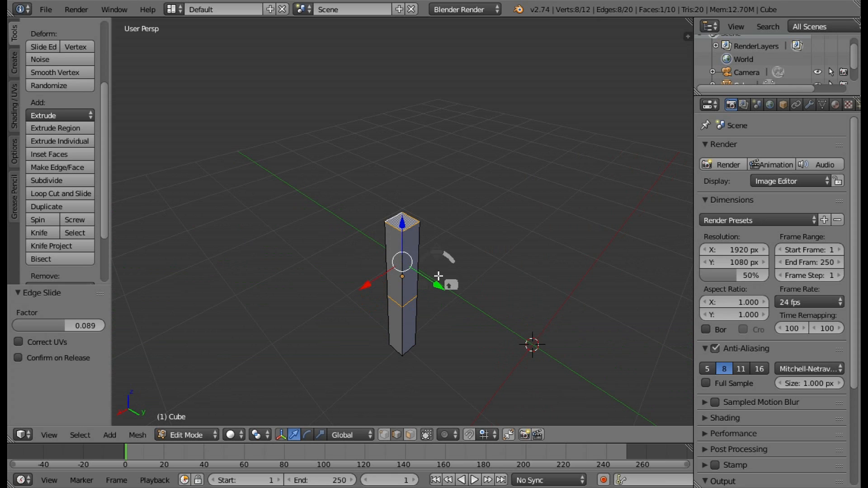
middle_drag(440, 277, 502, 226)
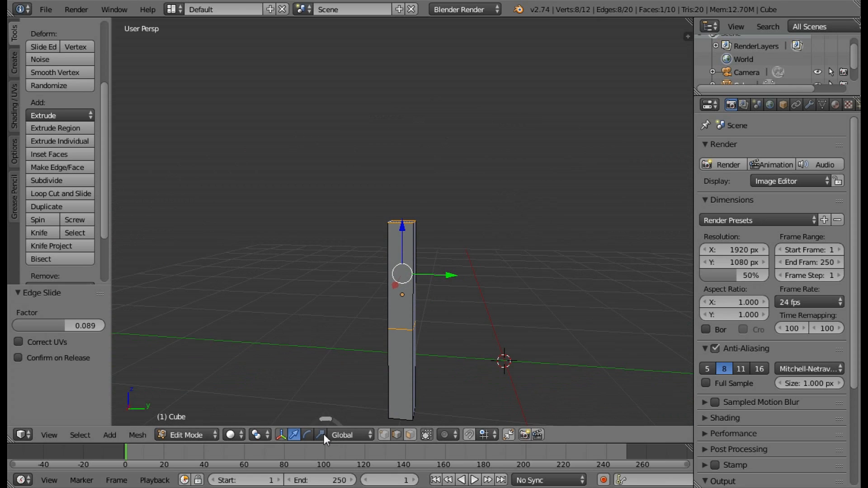
Scale the selected top face and middle edge loop uniformly by a factor of 1.164.
click(321, 434)
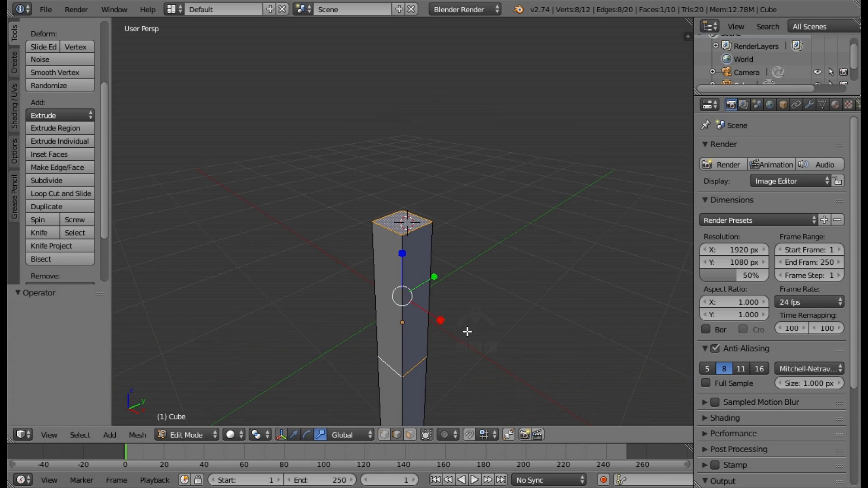
middle_drag(467, 331, 405, 349)
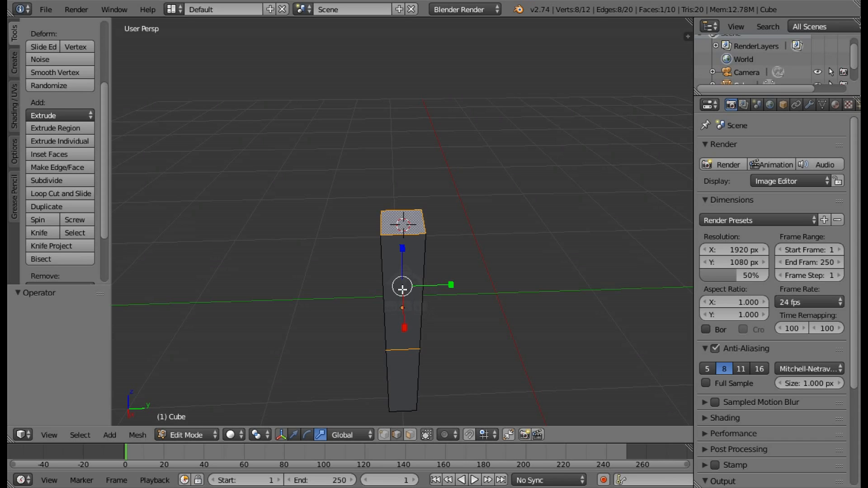
drag(407, 290, 408, 290)
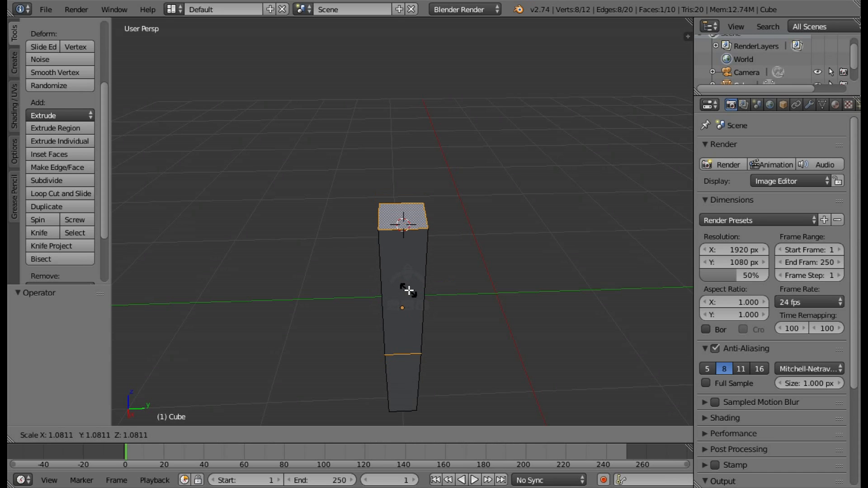
click(430, 295)
middle_drag(514, 301, 558, 355)
Move the selected top face and edge loop 0.018 along Y and -0.018 along X, using the top orthographic wireframe view.
click(294, 434)
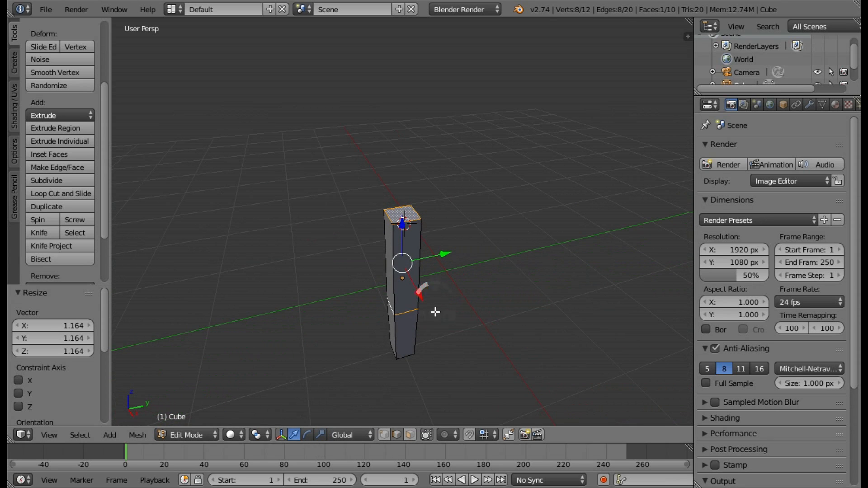
middle_drag(435, 312, 458, 358)
key(KP_5)
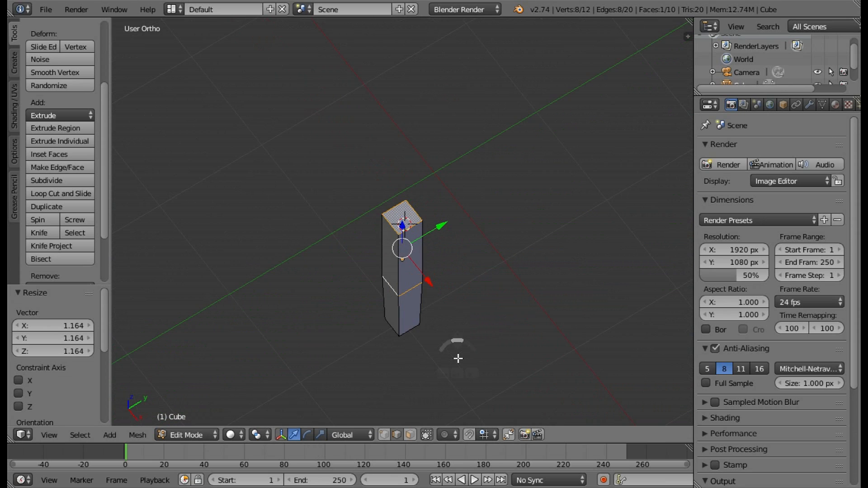
key(KP_1)
key(KP_7)
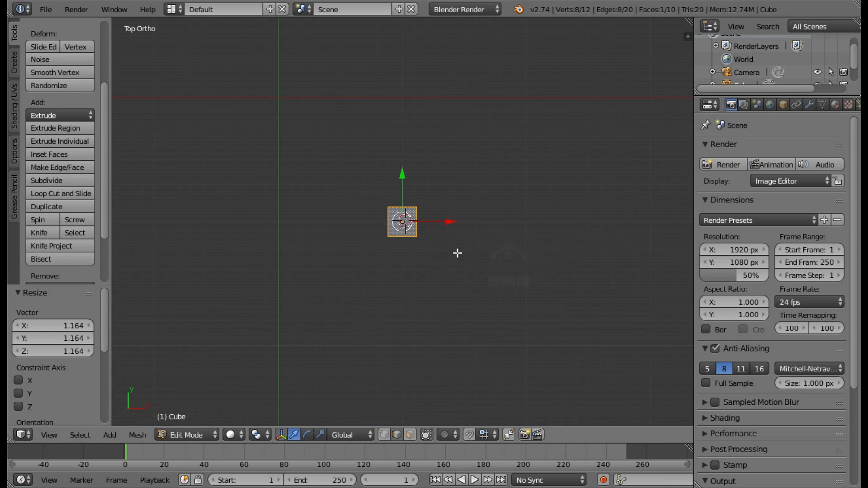
scroll(456, 213, up, 5)
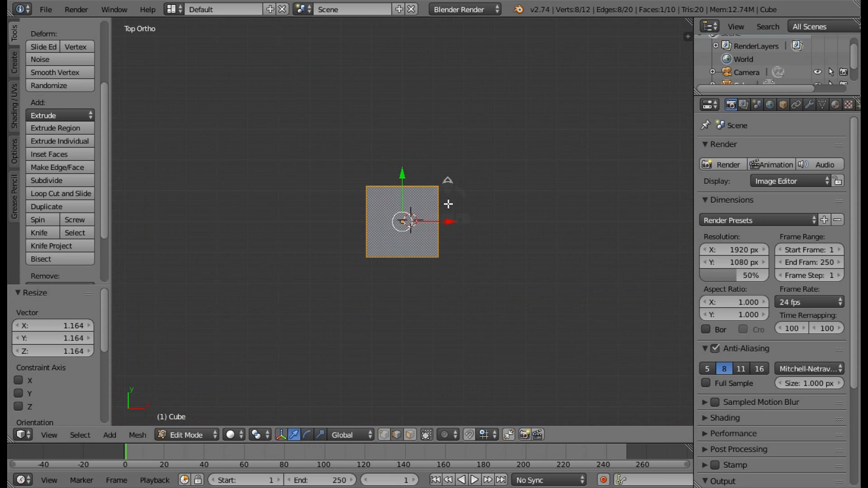
key(z)
scroll(413, 166, up, 2)
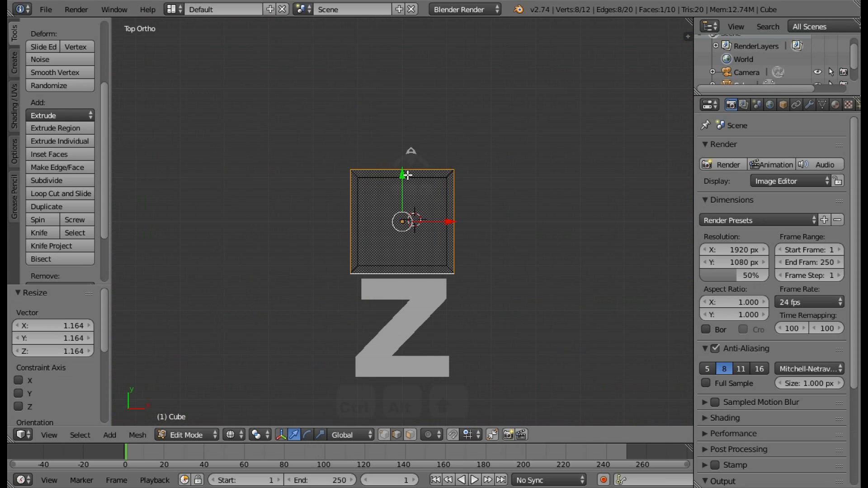
drag(404, 171, 404, 165)
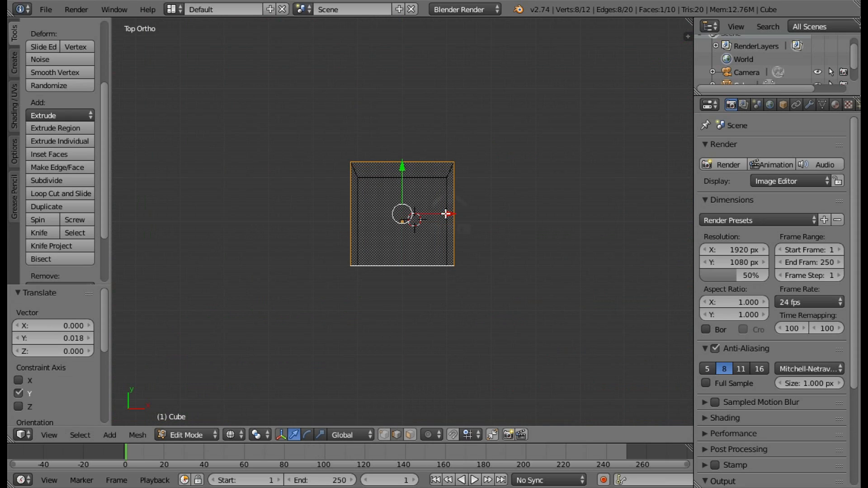
drag(446, 213, 441, 213)
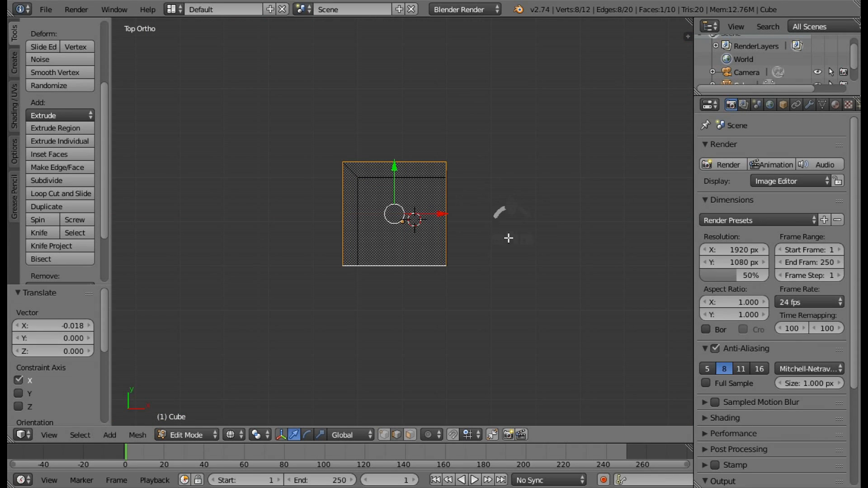
key(KP_5)
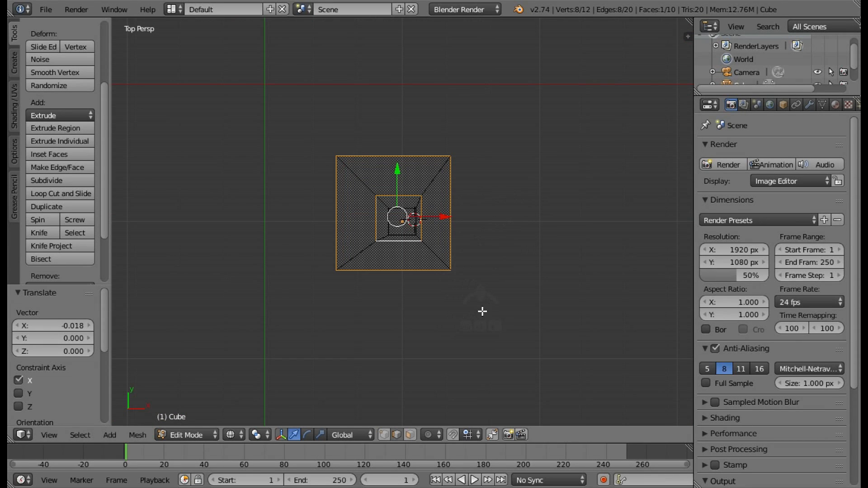
middle_drag(469, 243, 444, 198)
key(z)
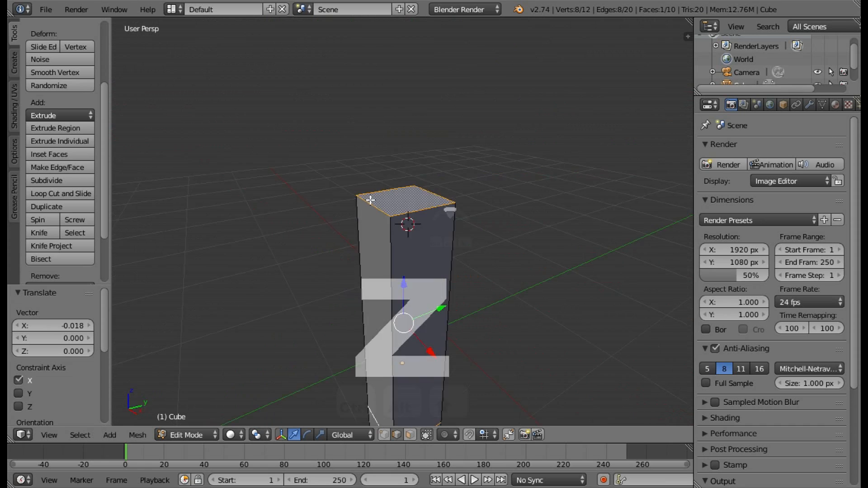
Select only the post's bottom face in face select mode and scale it uniformly by 0.738.
middle_drag(370, 199, 438, 354)
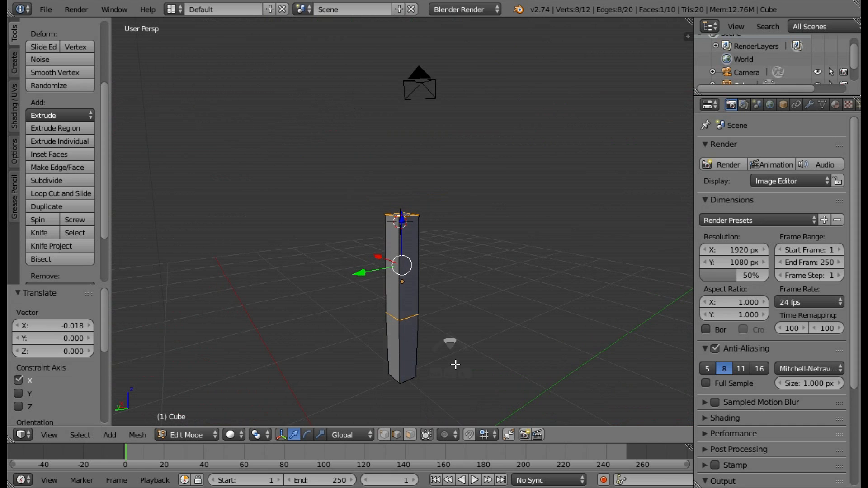
middle_drag(505, 357, 448, 359)
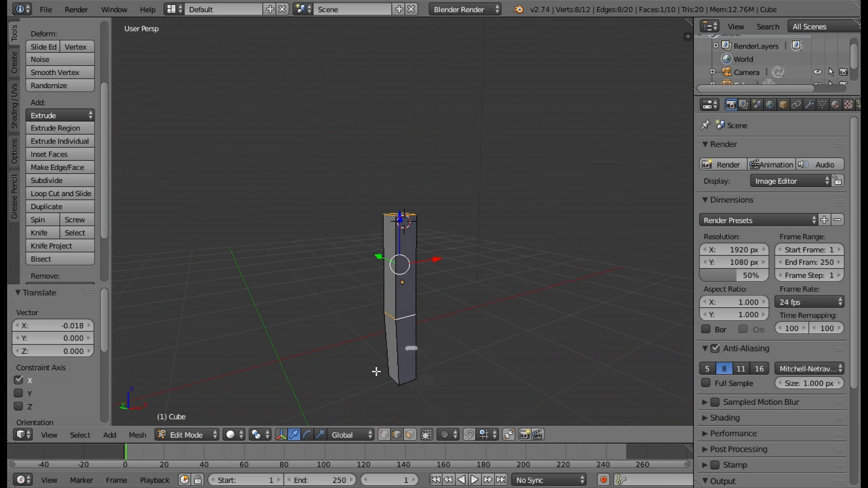
middle_drag(378, 368, 438, 372)
middle_drag(504, 342, 576, 305)
click(410, 435)
middle_drag(468, 350, 465, 279)
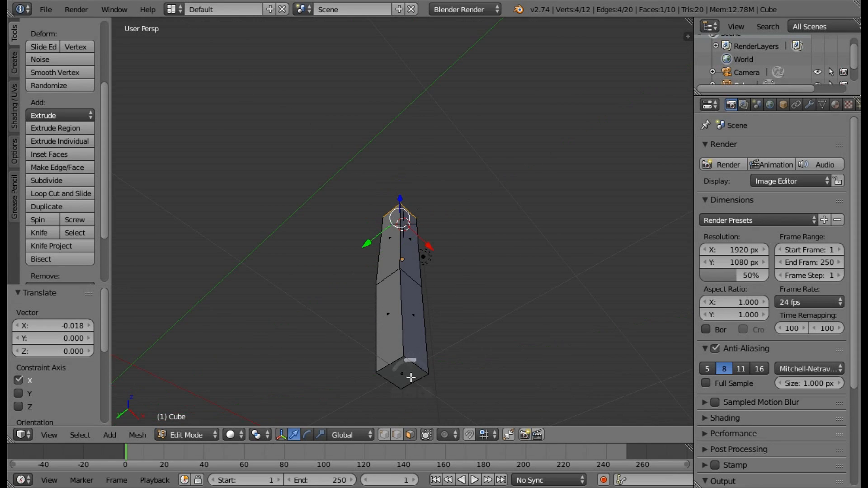
right_click(410, 378)
middle_drag(426, 368, 422, 383)
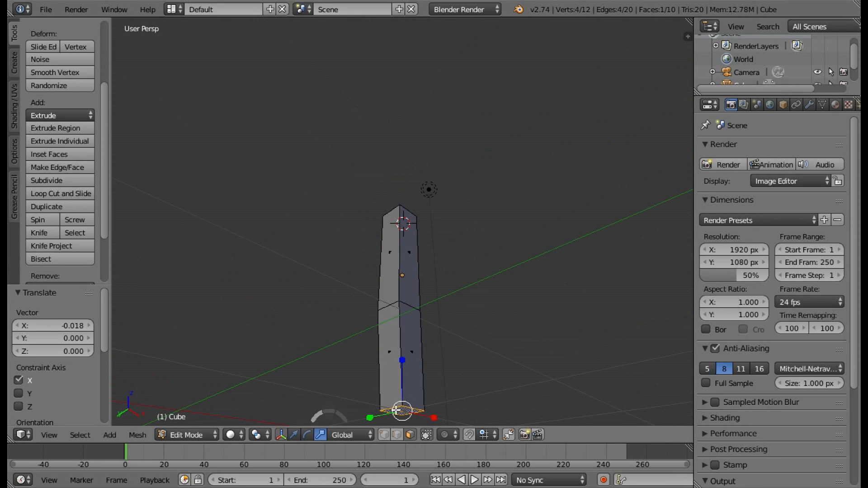
key(s)
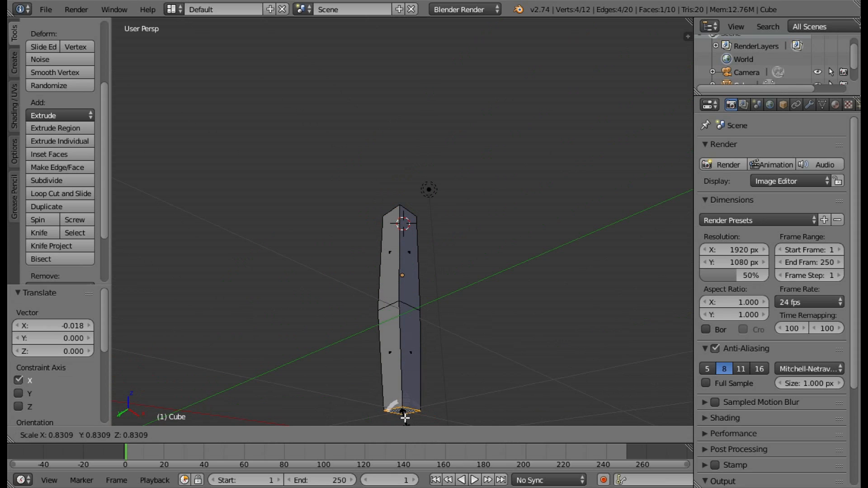
click(403, 412)
Move the bottom face -0.025 along Y and 0.025 along X, using the top orthographic wireframe view.
middle_drag(425, 372, 419, 47)
key(KP_7)
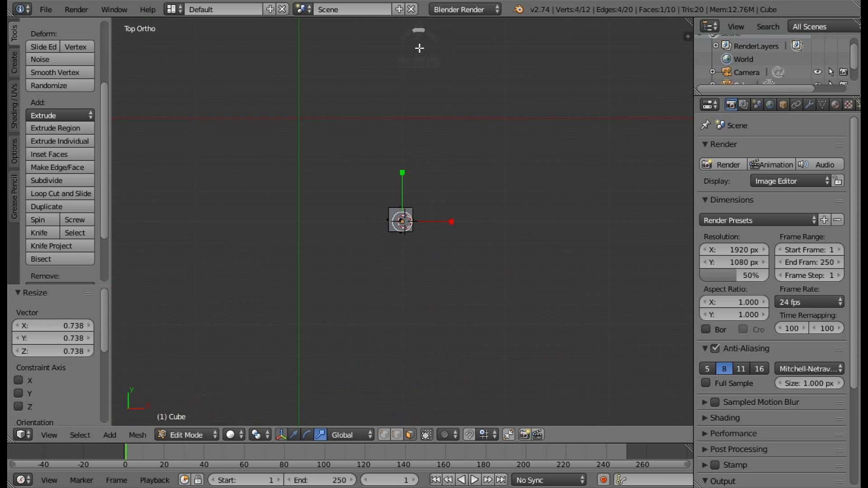
key(z)
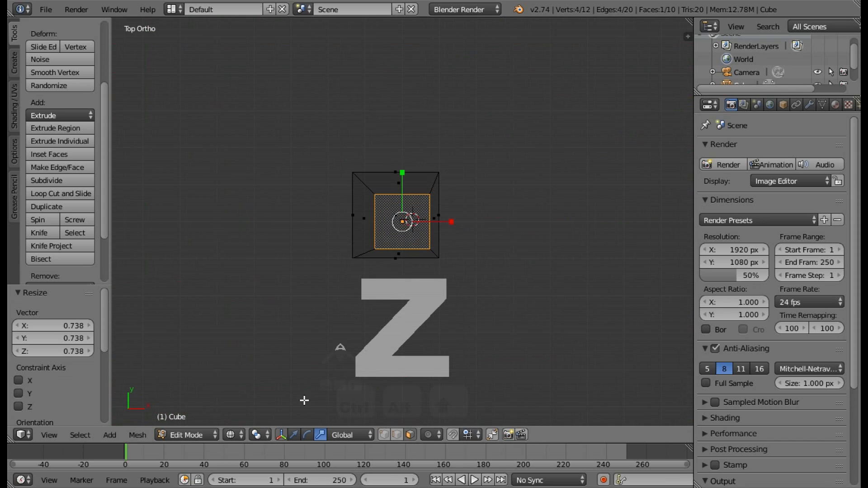
click(294, 435)
drag(401, 173, 409, 191)
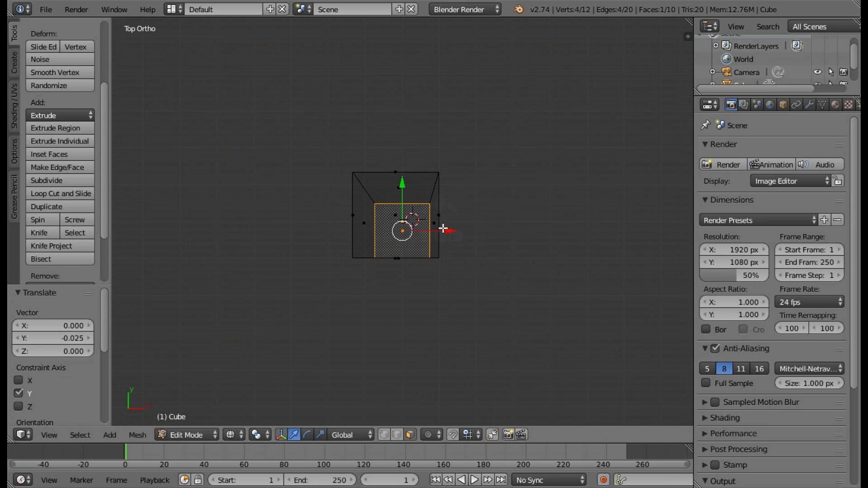
drag(452, 233, 459, 234)
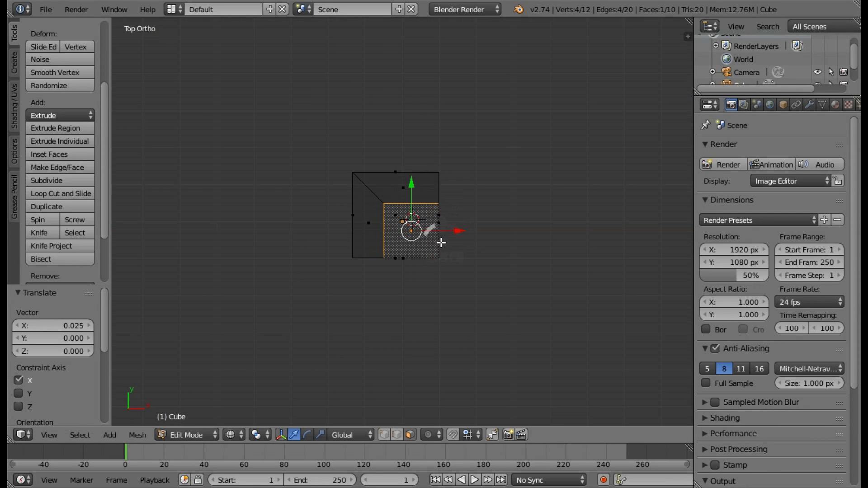
key(KP_5)
scroll(440, 220, down, 2)
key(z)
mouse_move(461, 251)
middle_down()
mouse_move(430, 138)
mouse_move(467, 267)
mouse_move(508, 287)
mouse_move(625, 285)
mouse_move(569, 256)
mouse_move(538, 291)
middle_up()
middle_drag(473, 314, 465, 316)
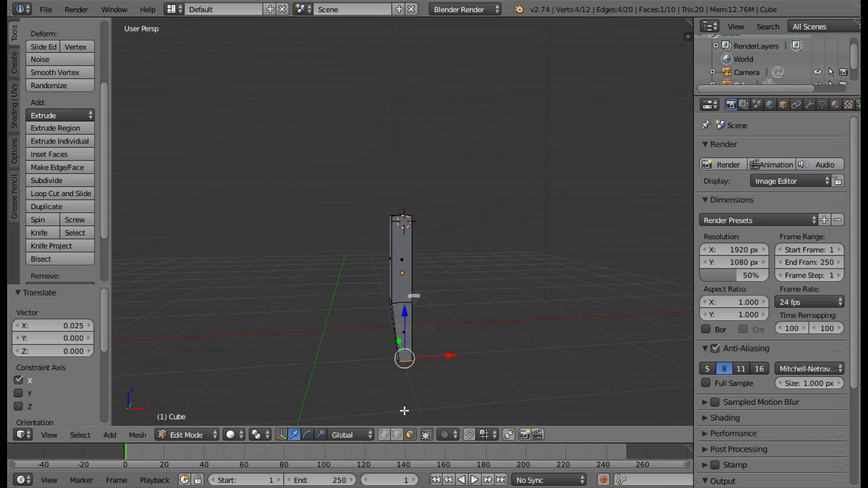
Select the middle edge loop in edge select mode and slide it up the post with an Edge Slide factor of 0.223.
click(397, 434)
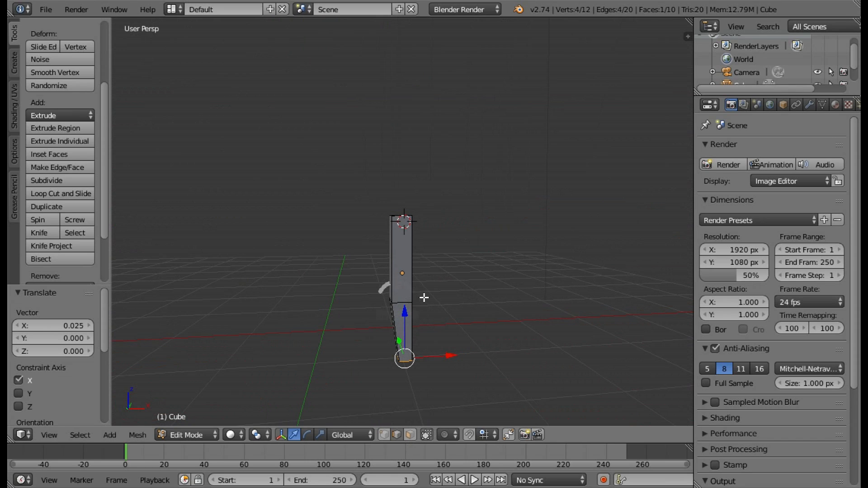
middle_drag(419, 294, 408, 301)
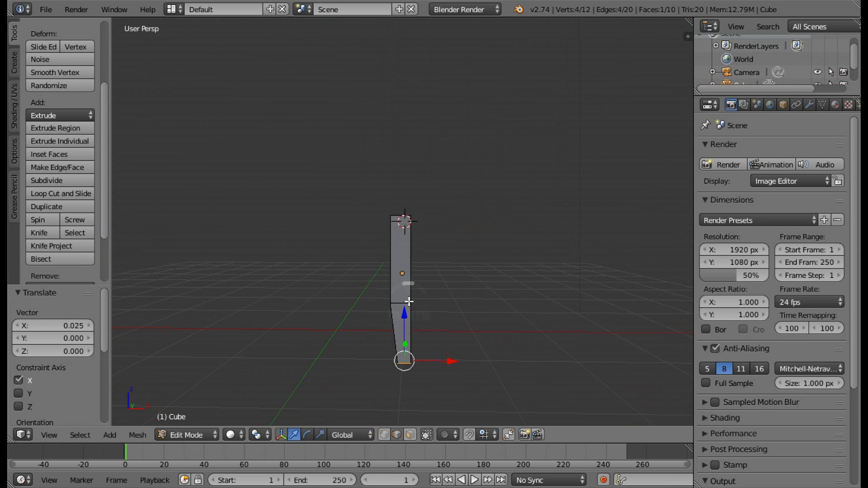
right_click(408, 301)
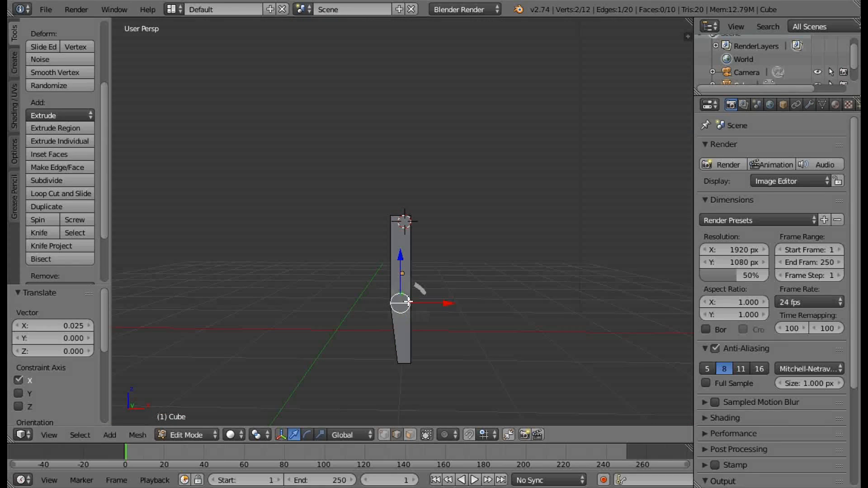
alt+right_click(409, 301)
middle_drag(446, 301, 488, 330)
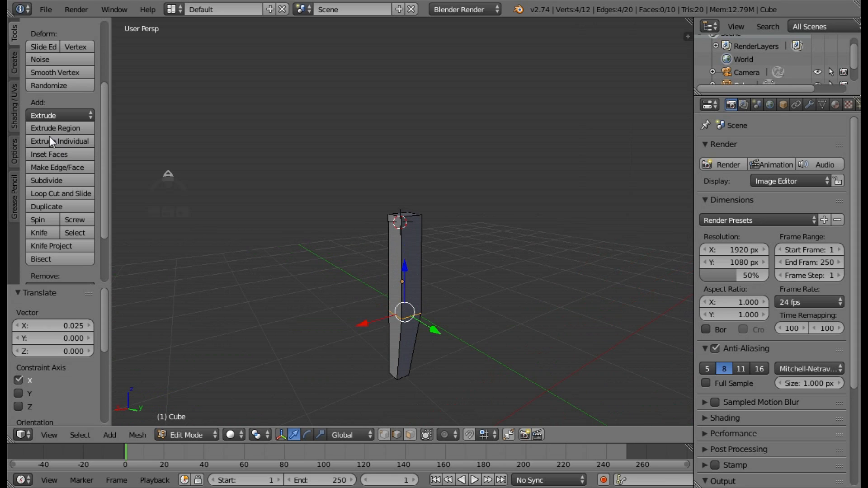
click(42, 47)
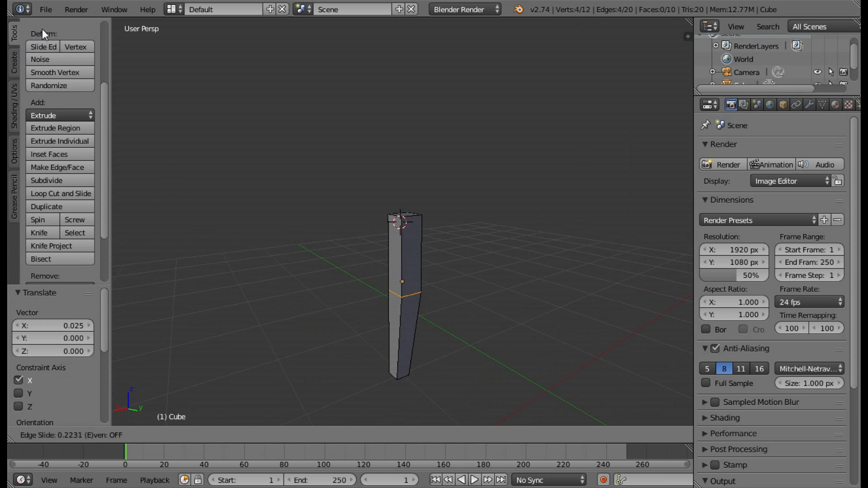
click(42, 29)
Slide the middle edge loop slightly down the post with an Edge Slide factor of -0.055.
middle_drag(314, 168, 503, 158)
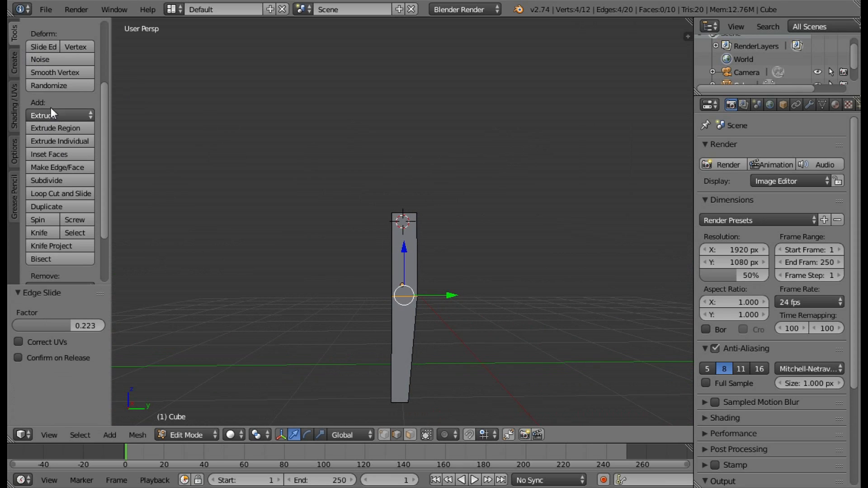
click(50, 45)
click(54, 49)
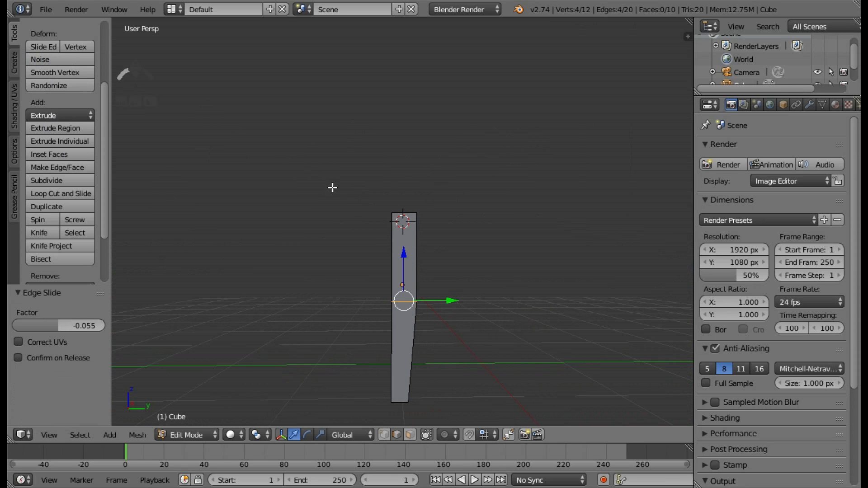
middle_drag(334, 188, 489, 243)
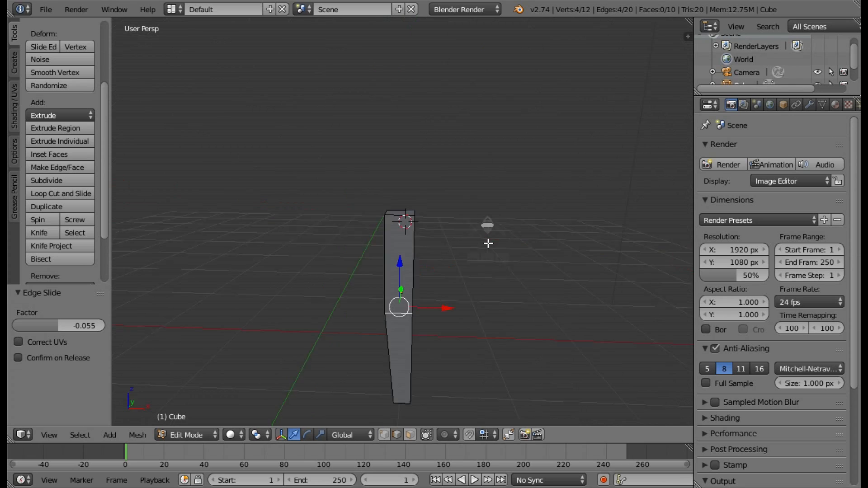
Select the whole post mesh, snap the 3D cursor to the scene center and set the pivot point to 3D Cursor.
key(KP_1)
scroll(486, 261, down, 3)
key(a)
key(a)
key(shift+s)
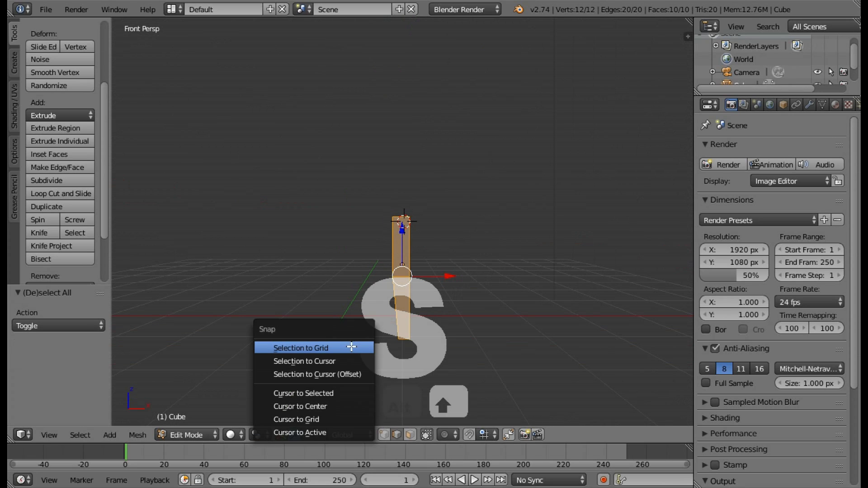
click(318, 406)
click(256, 435)
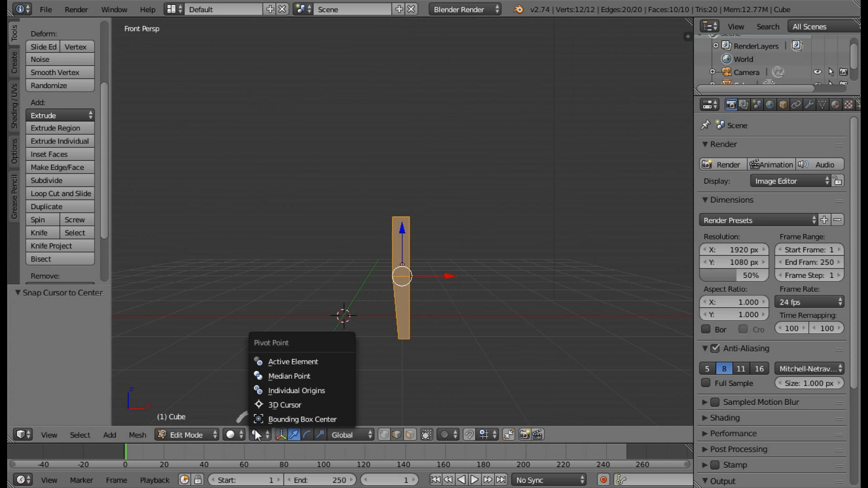
click(288, 405)
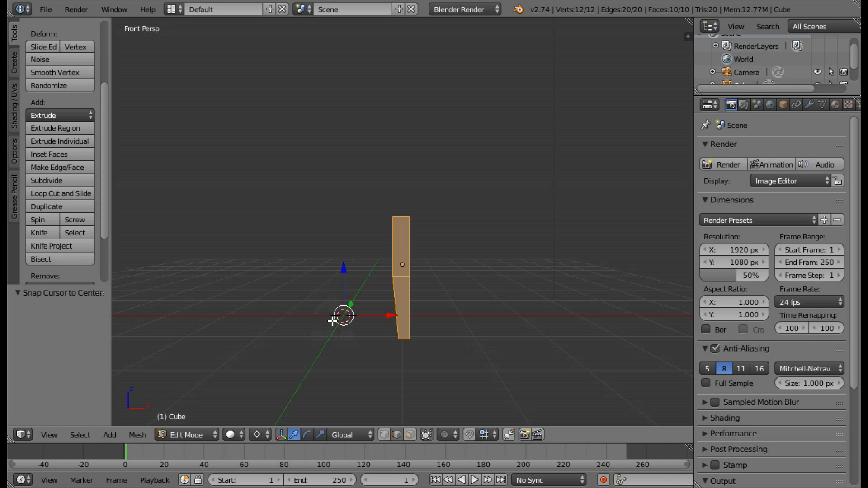
Duplicate the post in place and mirror the copy along the global X axis about the 3D cursor.
key(shift+d)
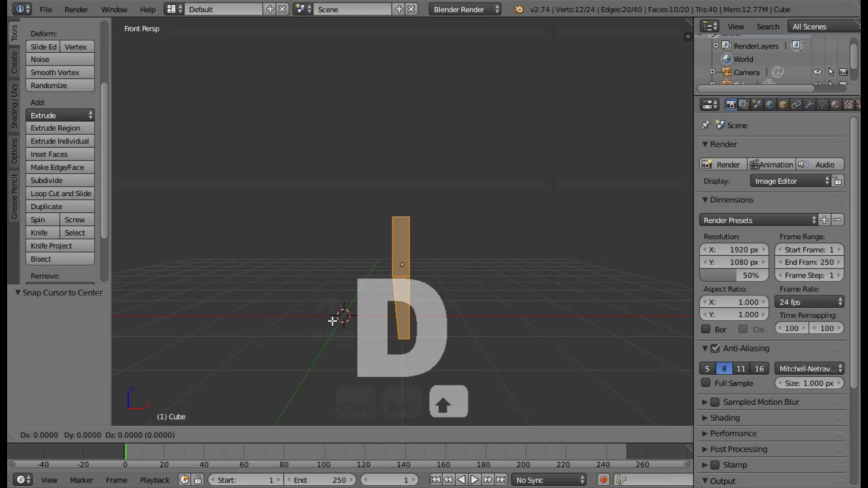
key(x)
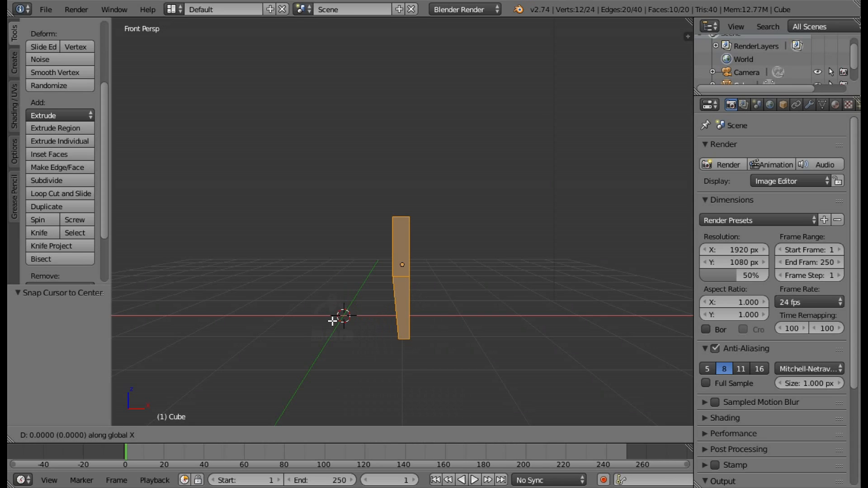
click(332, 321)
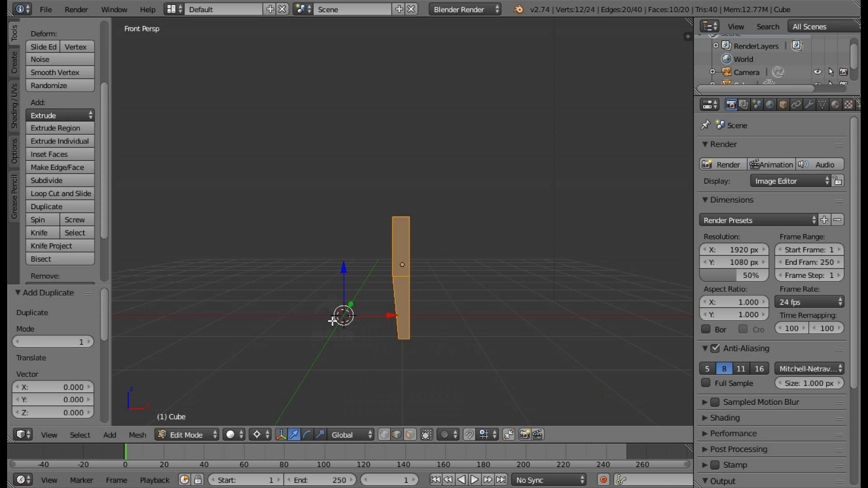
key(ctrl+m)
key(x)
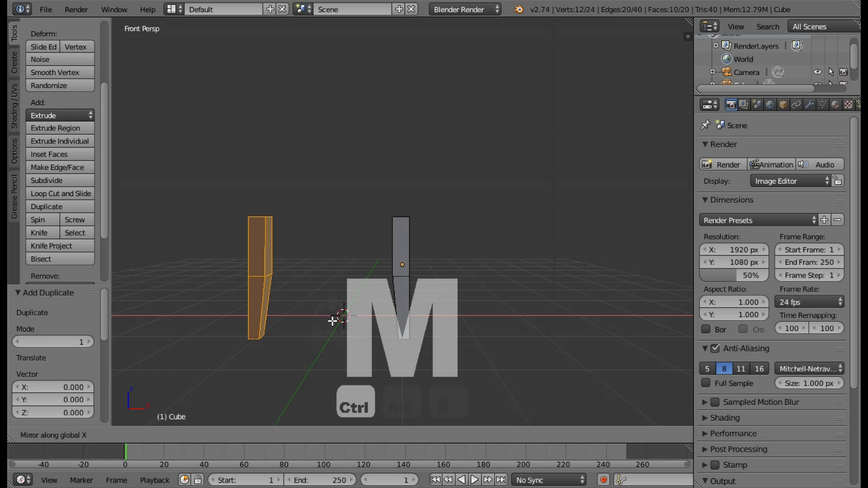
click(332, 321)
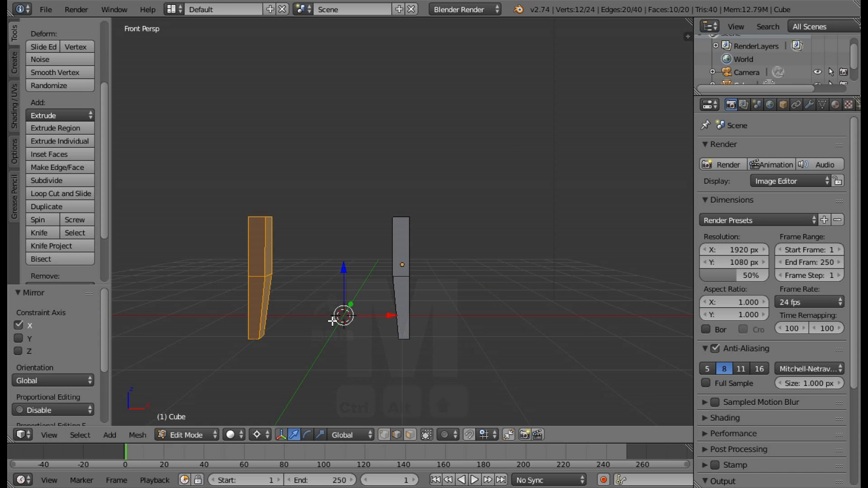
Select only the faces of the mirrored post with Circle Select, using wireframe shading and face select mode.
key(a)
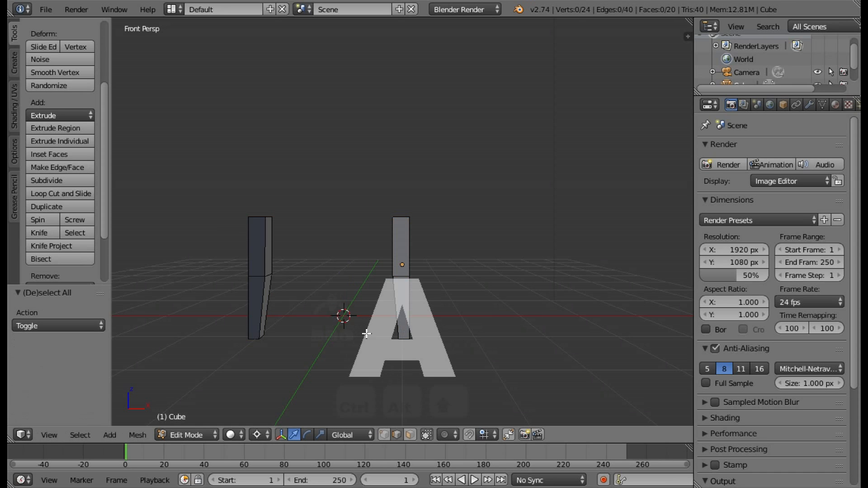
middle_drag(366, 333, 290, 239)
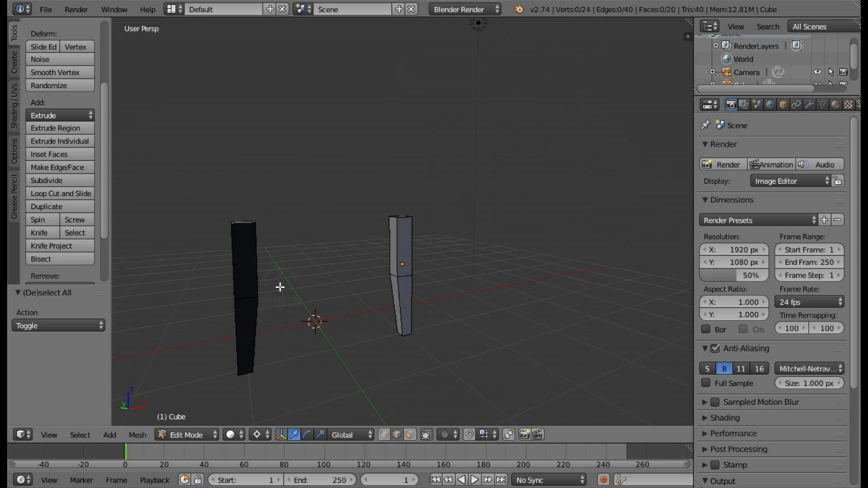
key(z)
key(v)
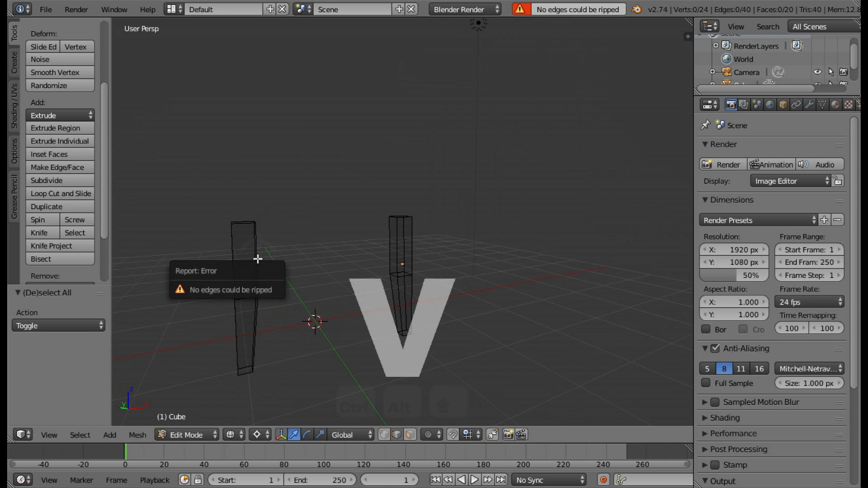
right_click(270, 247)
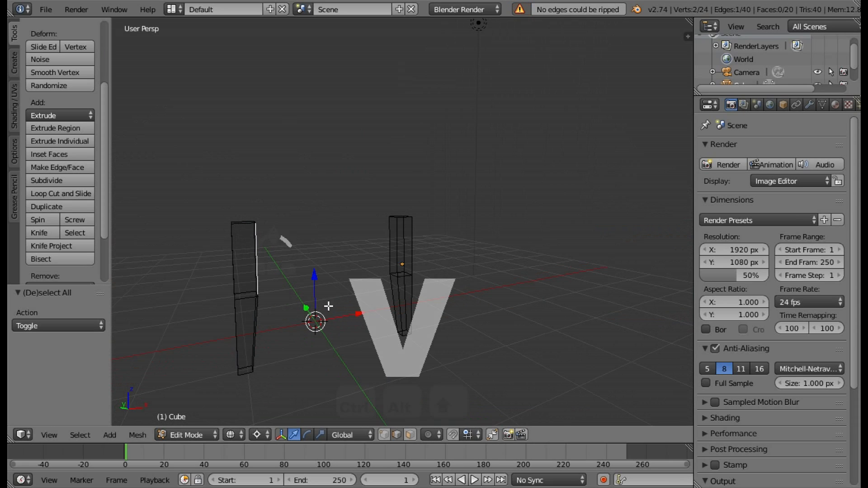
click(411, 436)
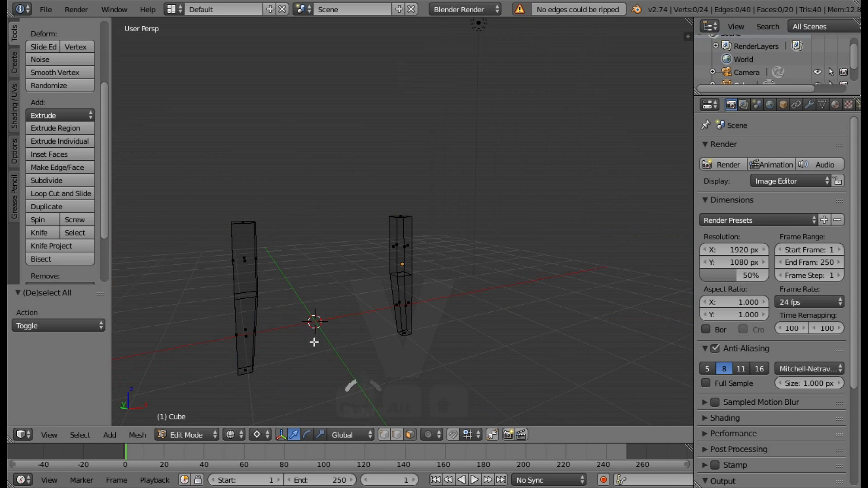
key(c)
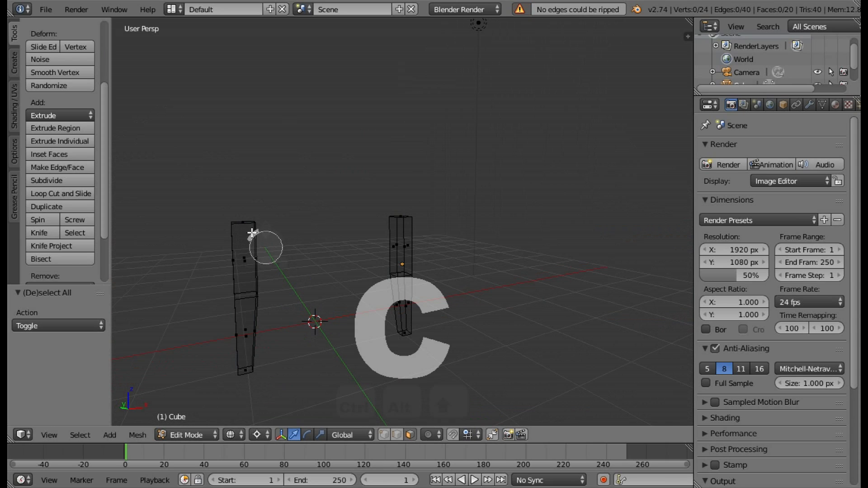
mouse_move(240, 227)
mouse_down()
mouse_move(228, 234)
mouse_move(251, 312)
mouse_up()
mouse_move(250, 355)
mouse_down()
mouse_move(241, 265)
mouse_move(252, 397)
mouse_up()
right_click(292, 300)
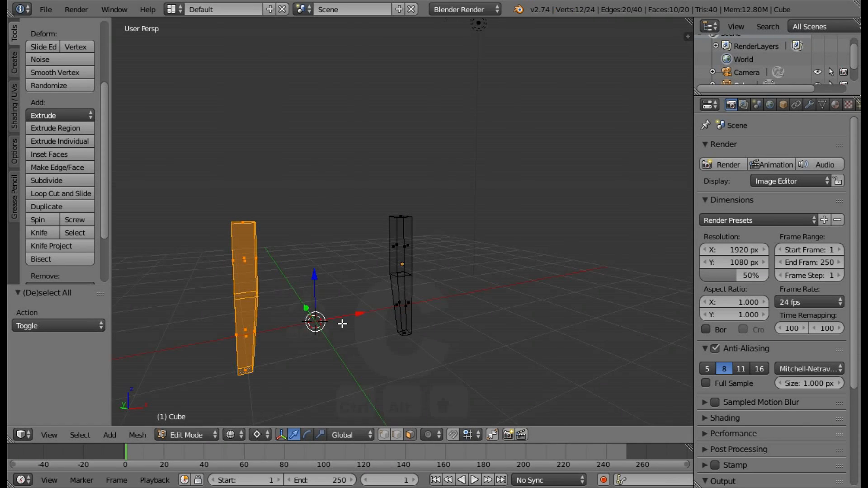
Flip the normals of the mirrored post, return to solid shading and deselect everything.
mouse_move(341, 323)
middle_down()
mouse_move(372, 304)
mouse_move(366, 290)
middle_up()
click(138, 435)
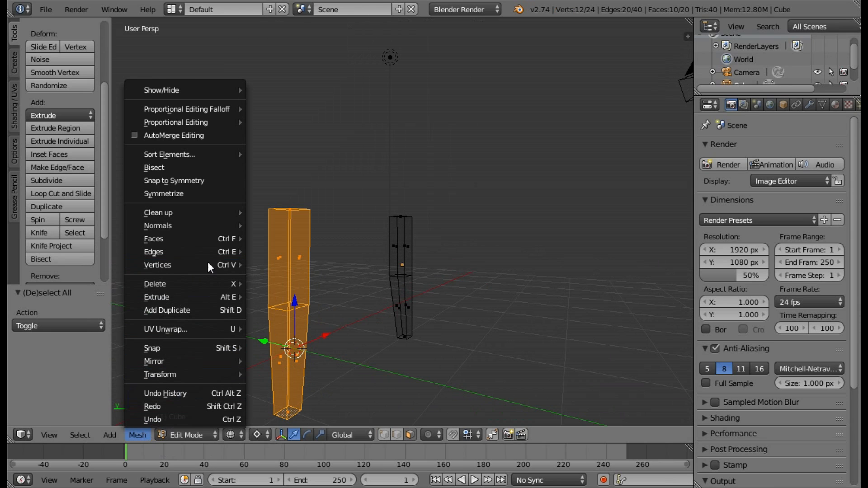
mouse_move(189, 223)
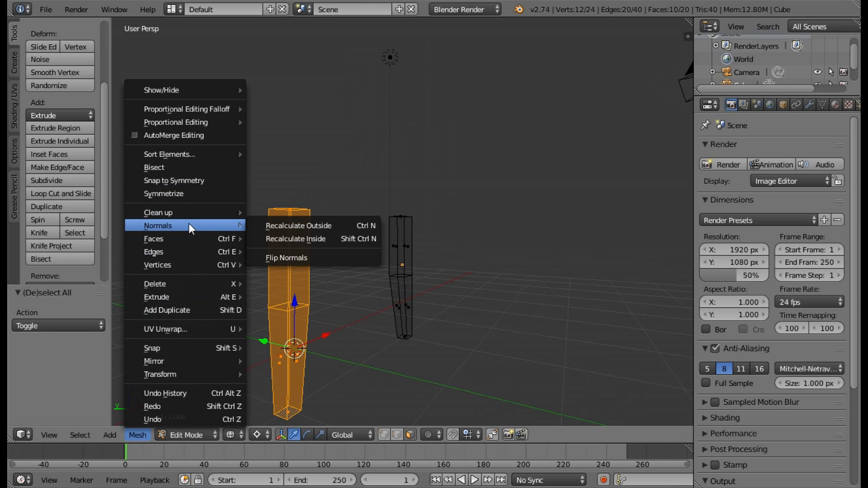
click(294, 254)
key(z)
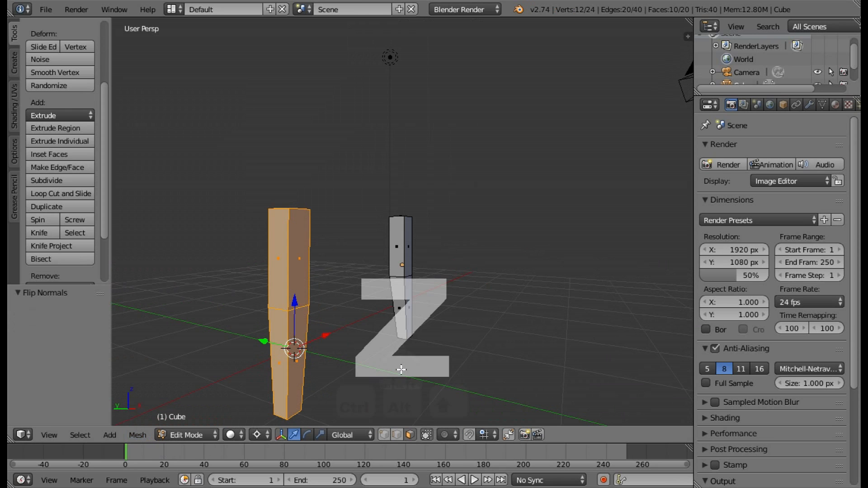
key(a)
Inspect both posts from several angles and select all of their faces.
middle_drag(345, 340, 297, 352)
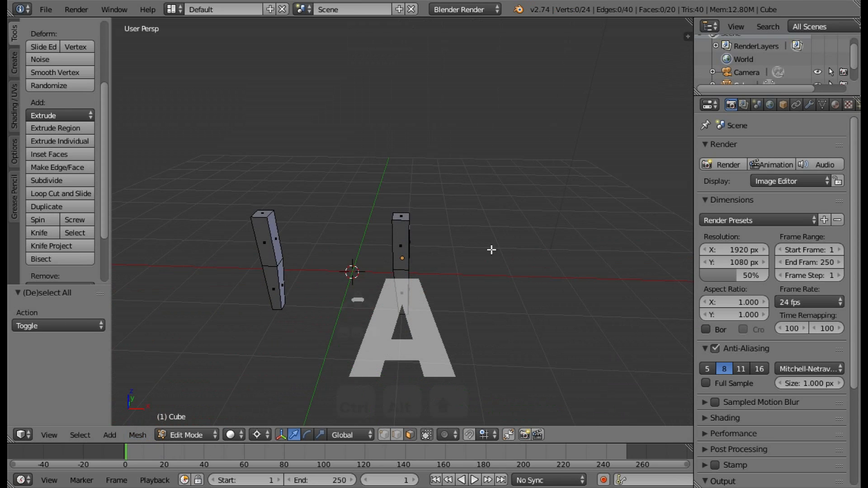
middle_drag(490, 248, 441, 319)
middle_drag(477, 347, 572, 321)
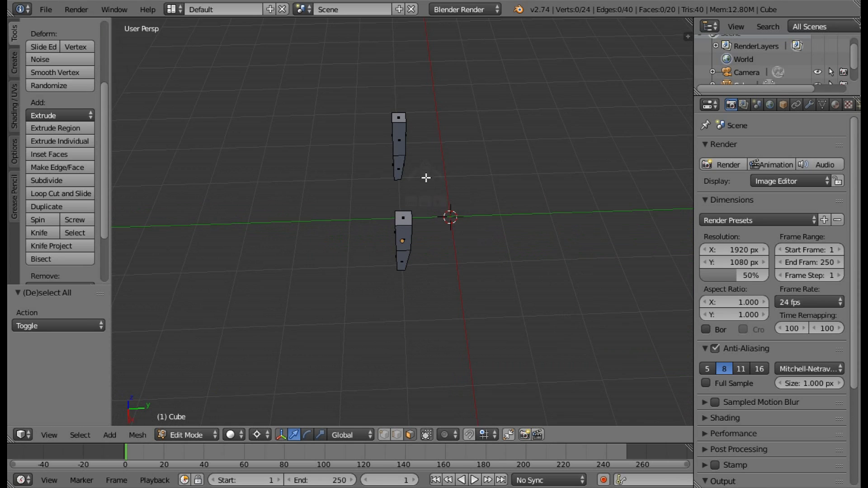
middle_drag(426, 177, 484, 168)
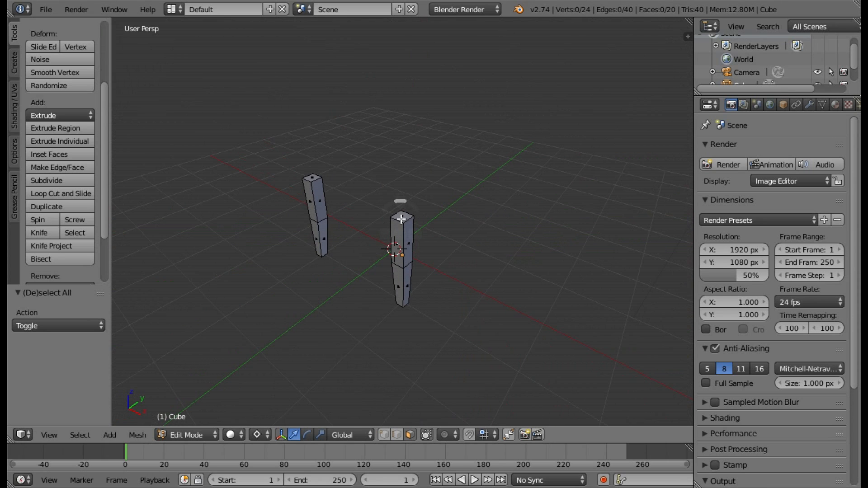
middle_drag(418, 223, 436, 276)
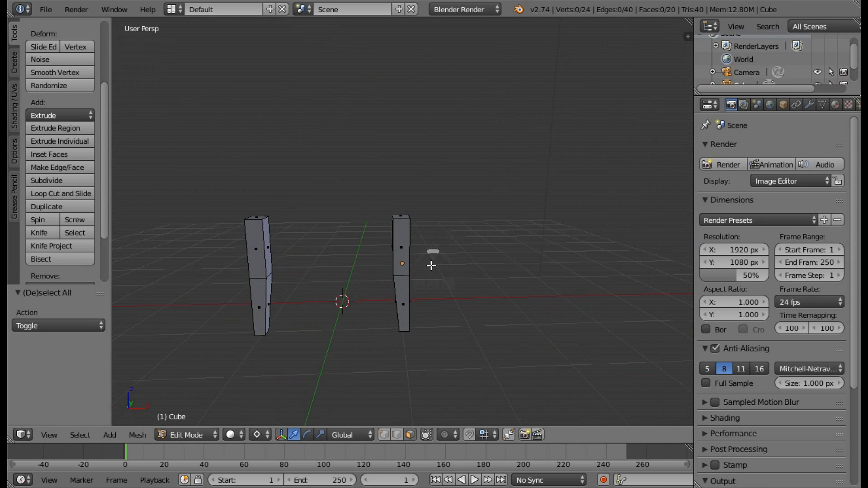
key(a)
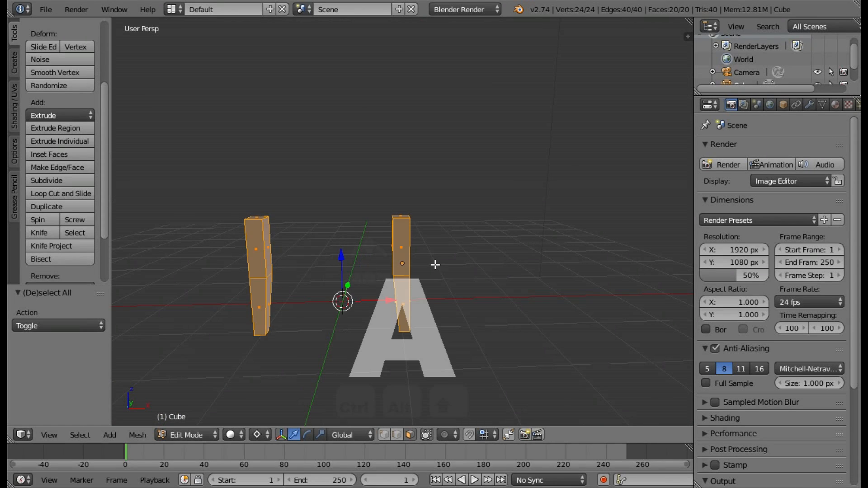
middle_drag(471, 287, 471, 287)
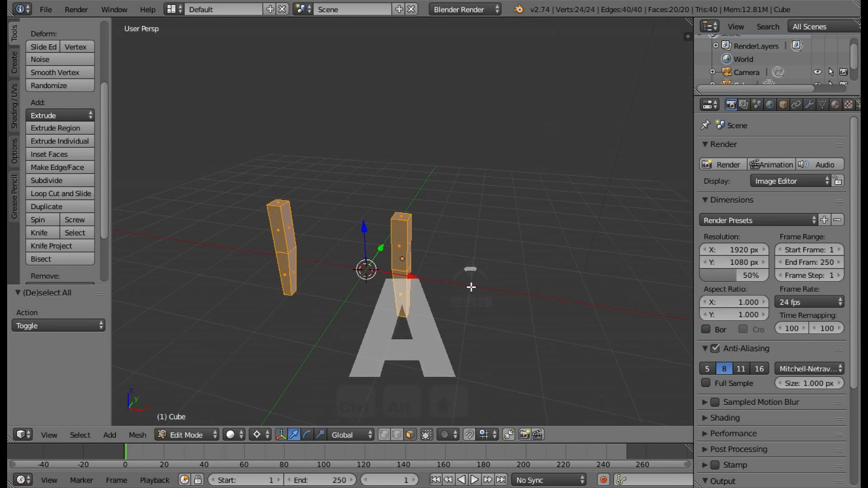
key(ctrl+m)
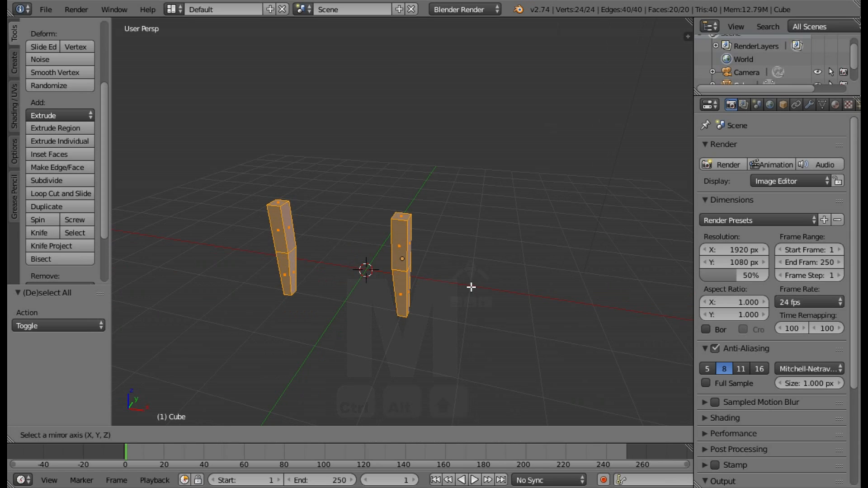
key(y)
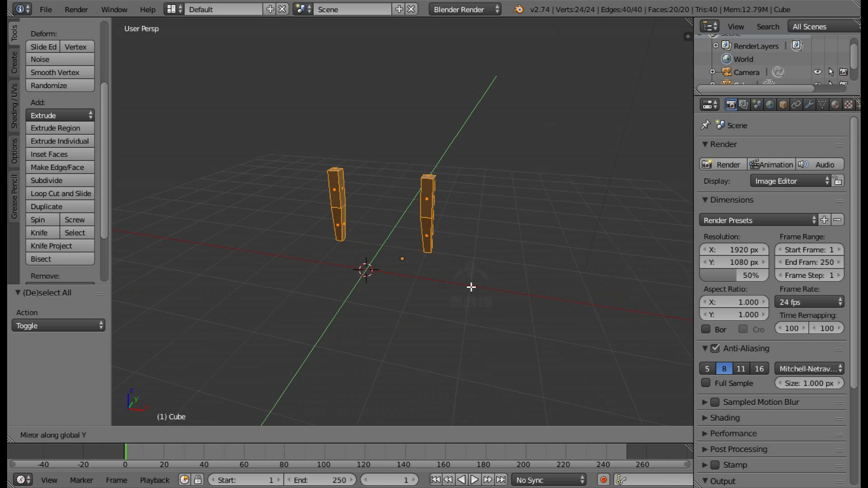
key(z)
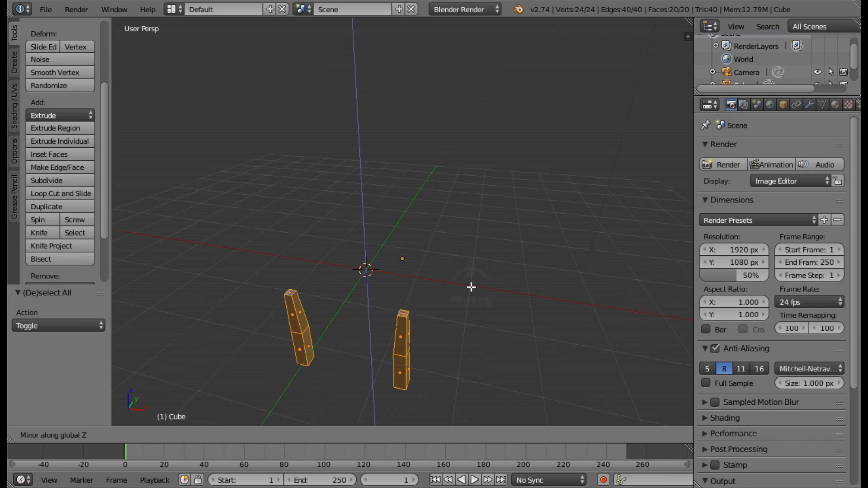
key(z)
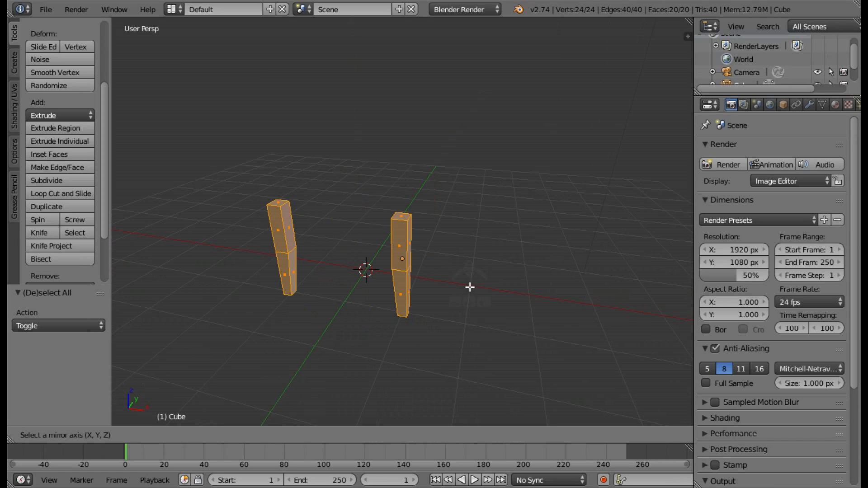
key(Escape)
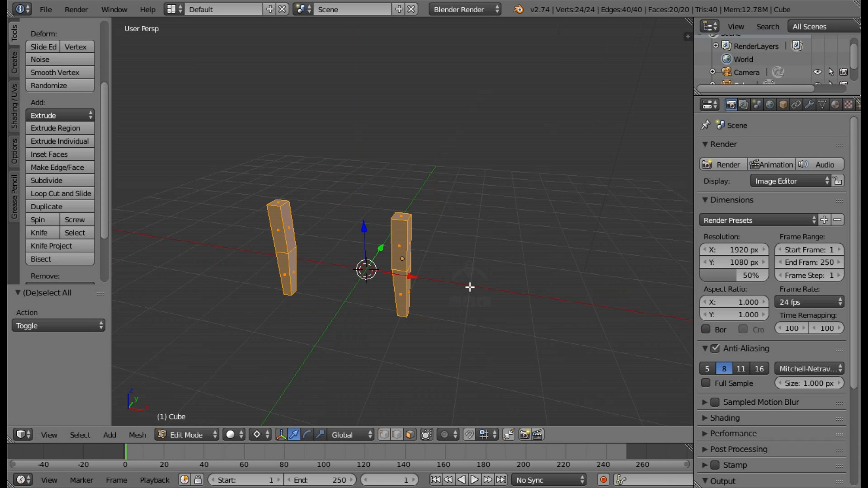
Duplicate both posts in place and mirror the copies along the global Y axis about the 3D cursor.
key(shift+d)
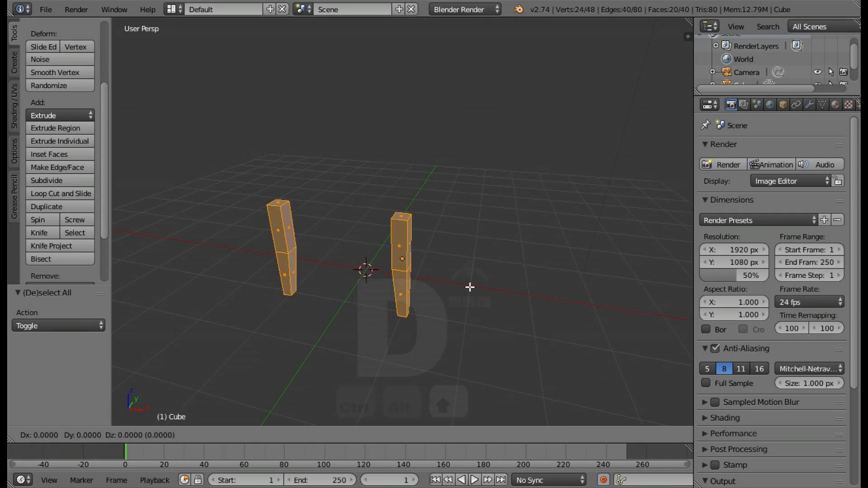
key(y)
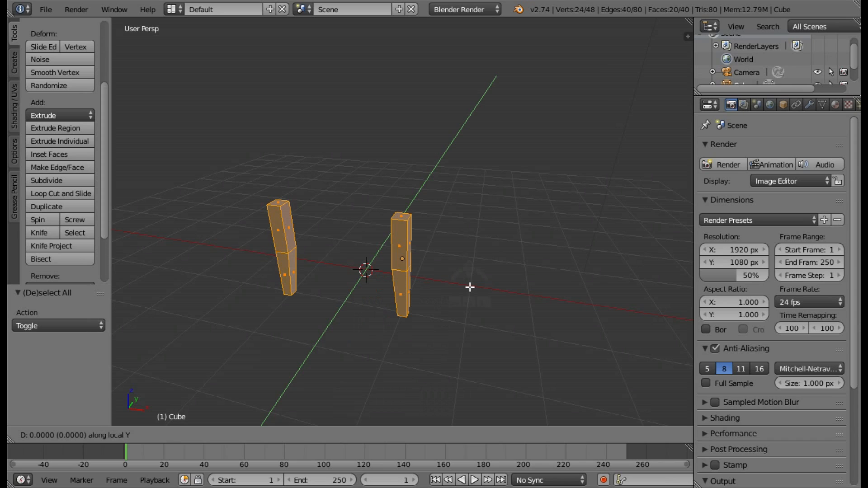
key(Escape)
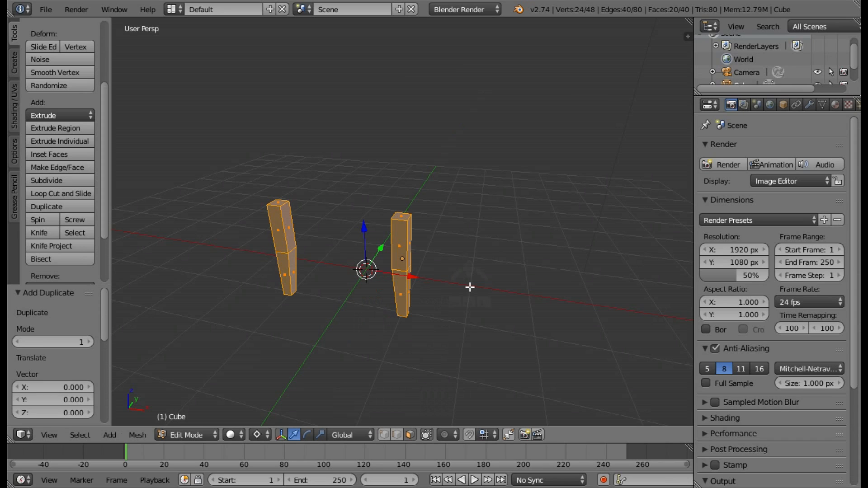
key(ctrl+m)
key(y)
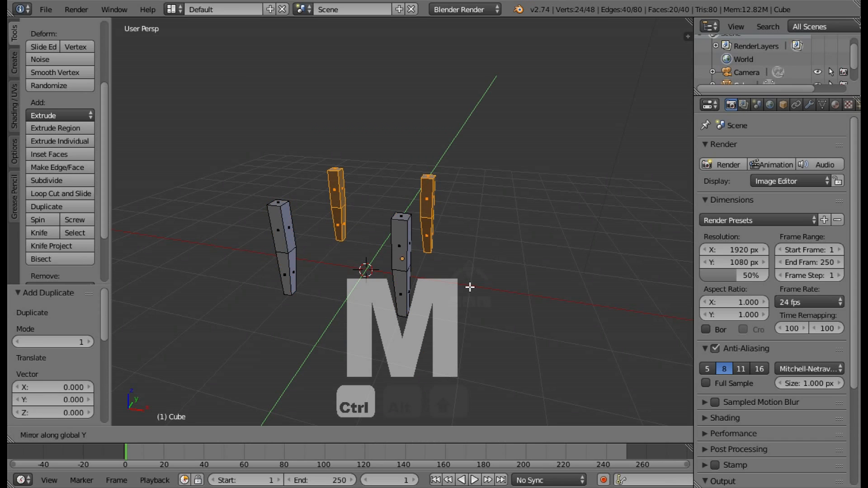
click(470, 287)
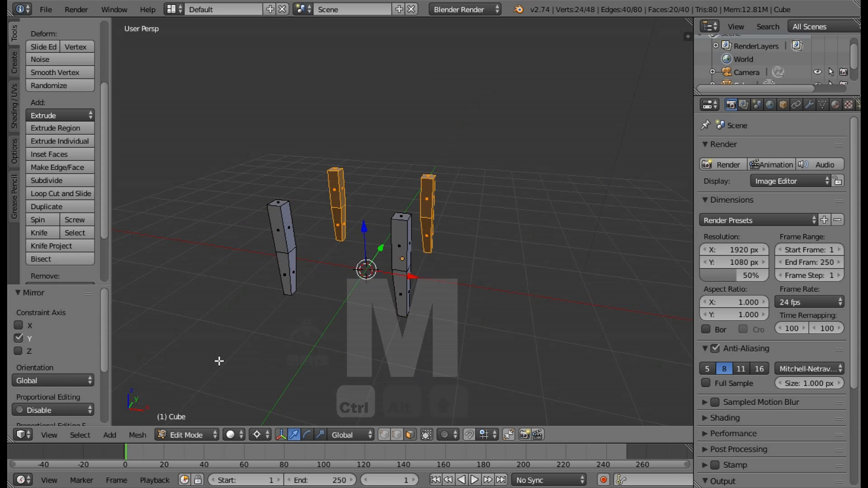
Flip the normals of the two posts mirrored to the positive Y side.
click(148, 434)
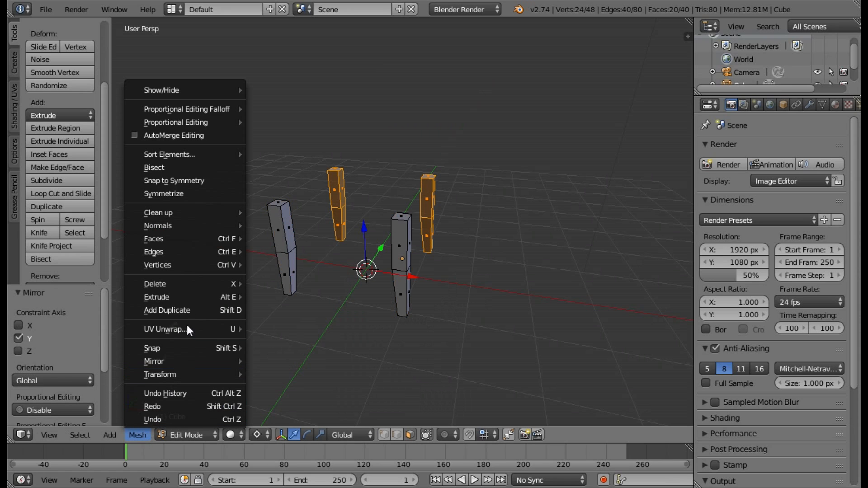
mouse_move(178, 227)
click(284, 256)
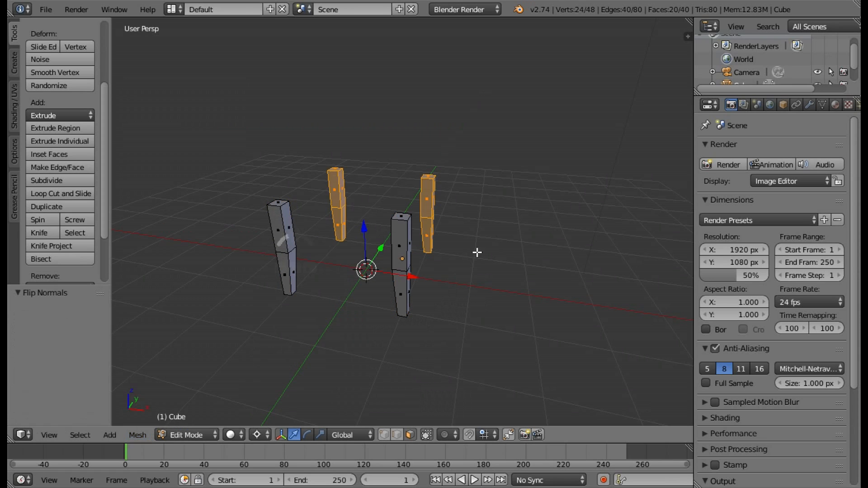
middle_drag(542, 247, 633, 268)
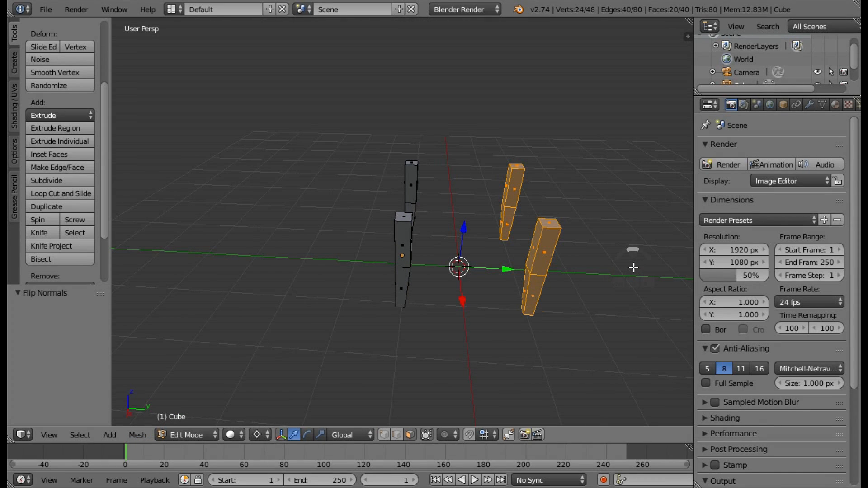
middle_drag(635, 236, 543, 232)
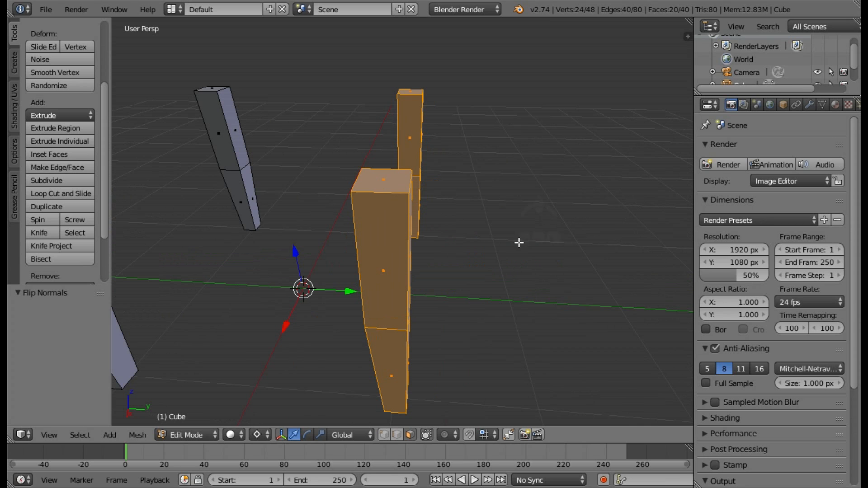
mouse_move(480, 259)
middle_down()
mouse_move(500, 246)
mouse_move(507, 213)
mouse_move(492, 250)
middle_up()
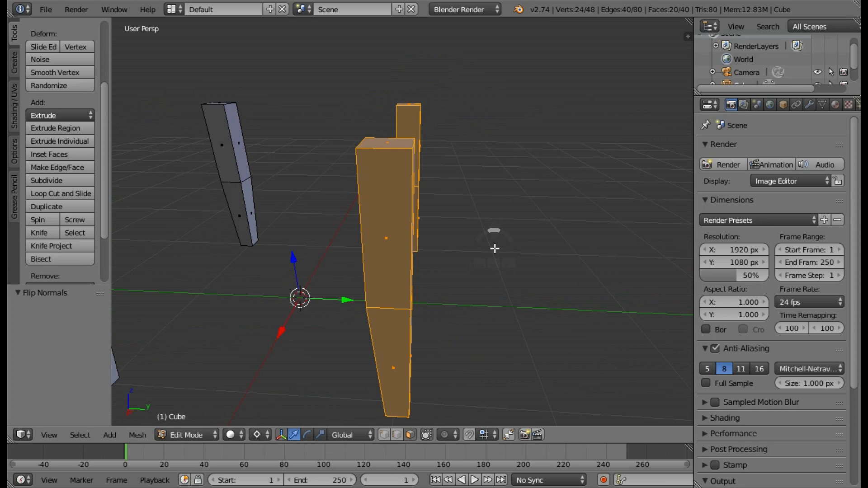
scroll(428, 200, down, 5)
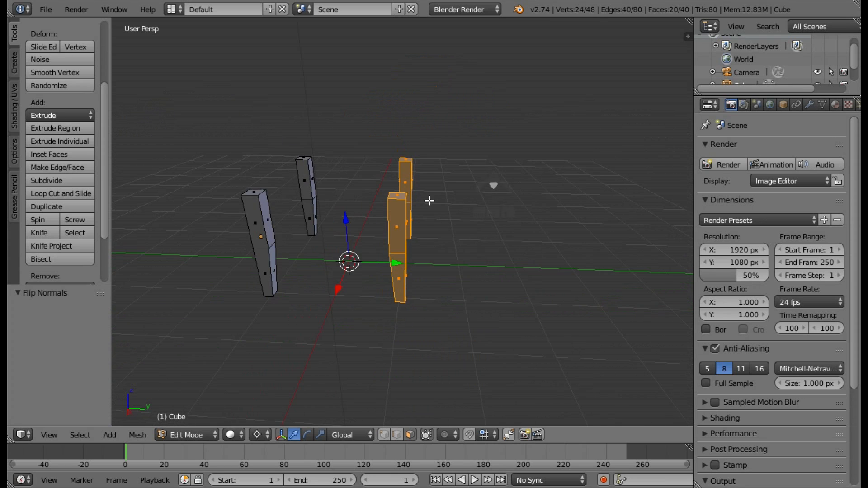
Select the top faces of the two positive-Y posts and extrude them upward about 2.385 units.
mouse_move(427, 198)
middle_down()
mouse_move(436, 170)
mouse_move(410, 203)
middle_up()
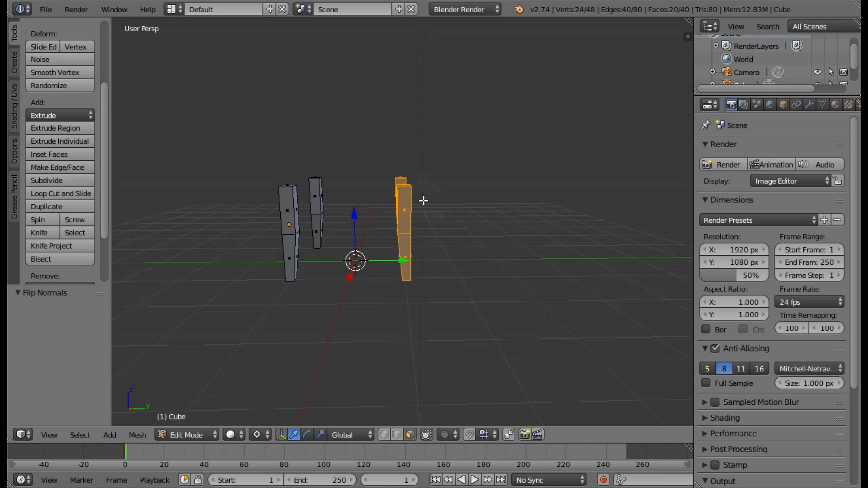
middle_drag(423, 197, 413, 256)
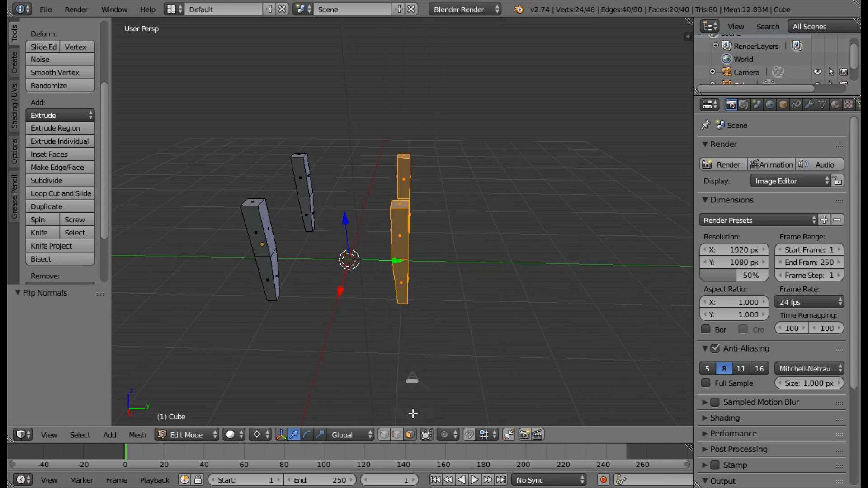
right_click(403, 156)
shift+right_click(400, 205)
middle_drag(438, 192, 467, 194)
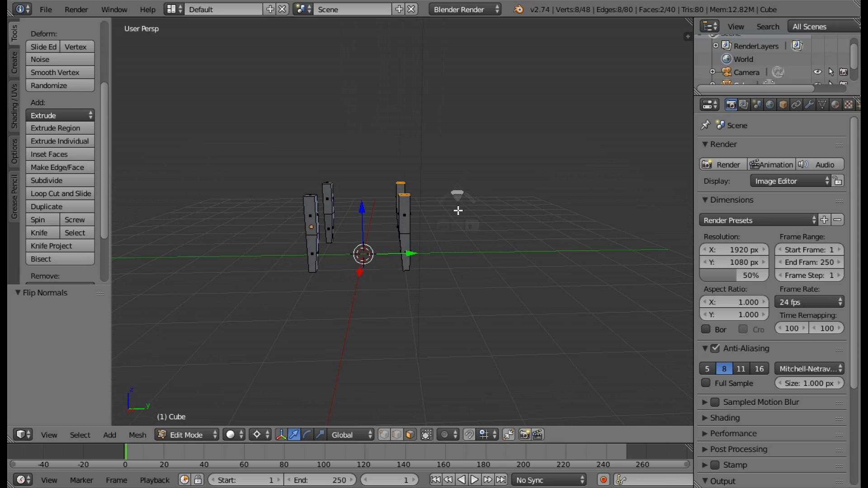
key(e)
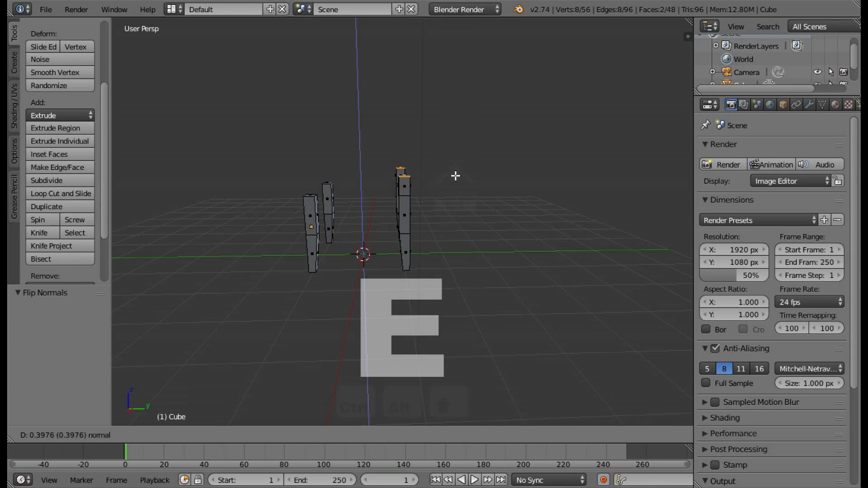
click(458, 110)
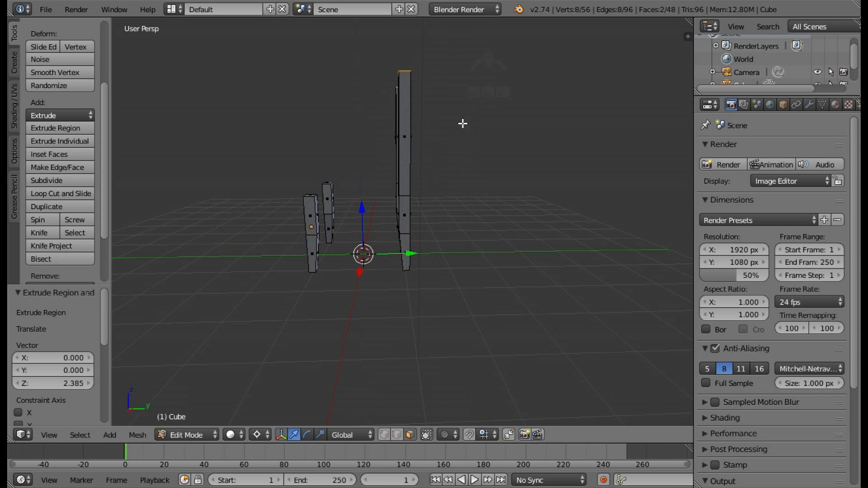
Tilt the extruded posts outward by moving their top faces along Y about 0.148, plus another 0.066.
key(g)
key(y)
click(414, 255)
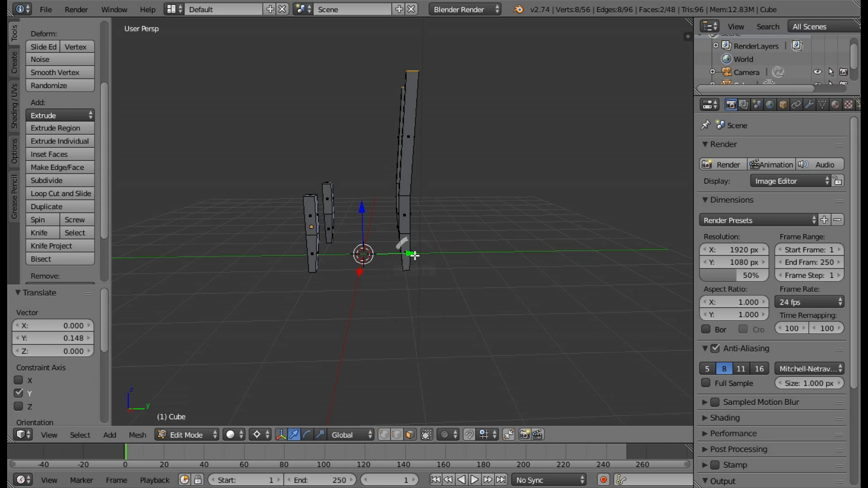
drag(411, 254, 414, 255)
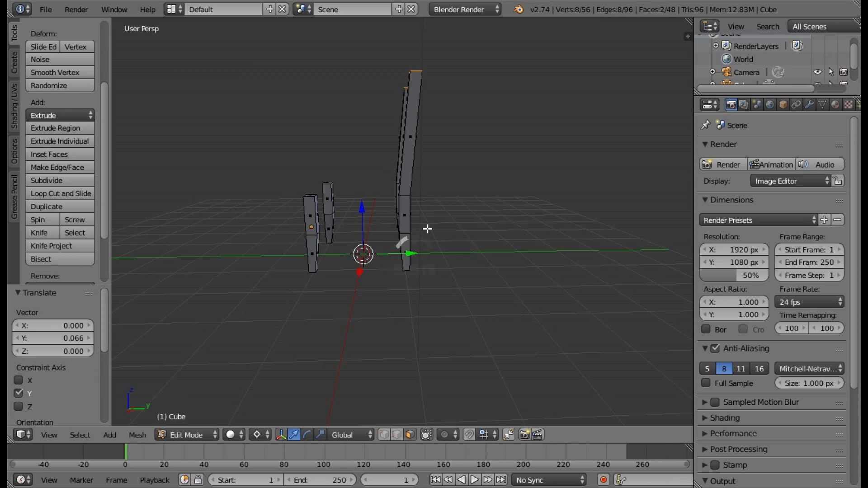
scroll(468, 114, up, 2)
scroll(468, 114, down, 2)
middle_drag(469, 122, 598, 135)
middle_drag(469, 145, 515, 198)
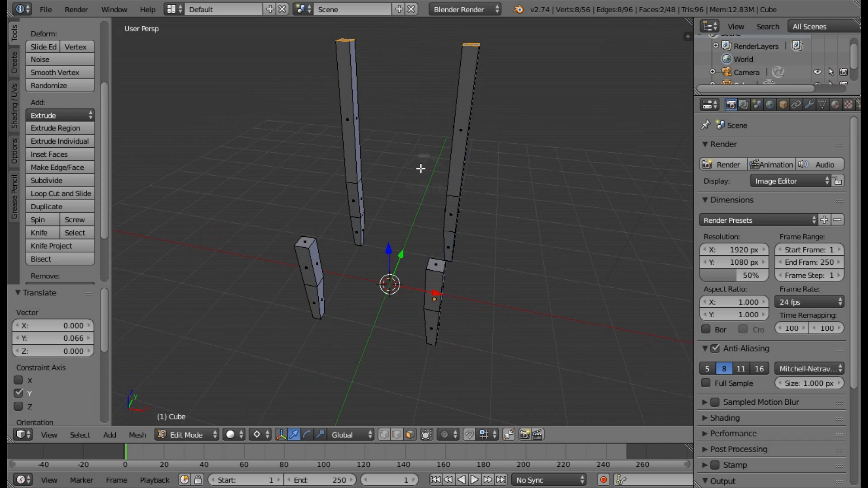
Select the whole tall post on the negative X side with Circle Select in wireframe shading and delete its faces.
key(a)
key(a)
key(a)
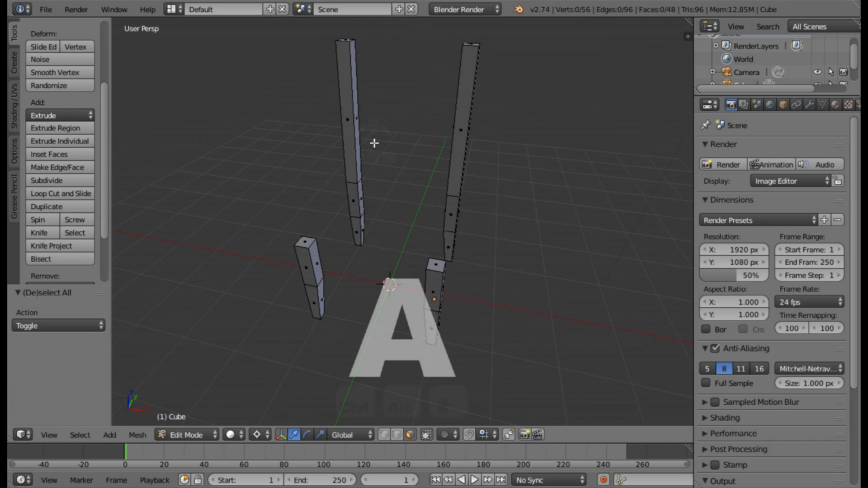
key(z)
key(c)
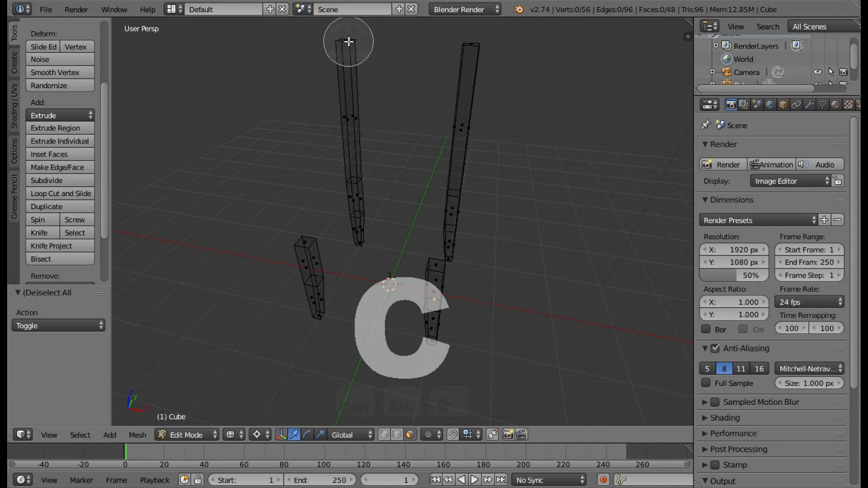
click(348, 41)
mouse_move(344, 122)
mouse_down()
mouse_move(361, 217)
mouse_move(366, 202)
mouse_up()
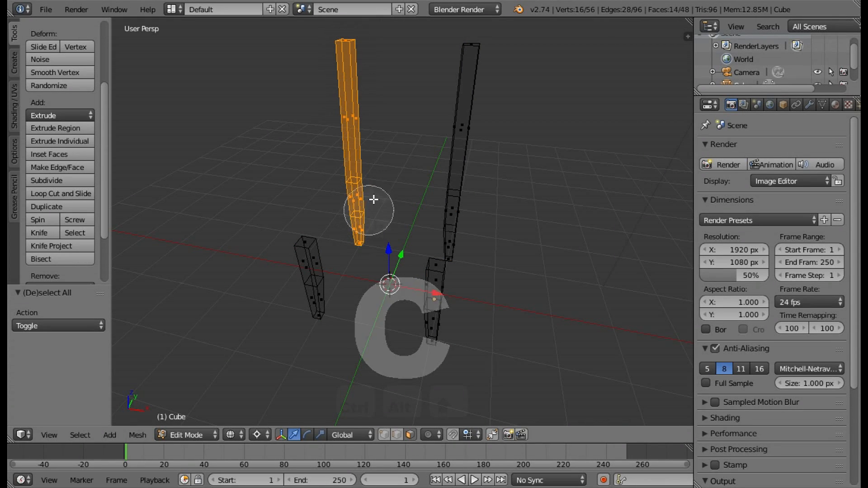
right_click(367, 207)
key(x)
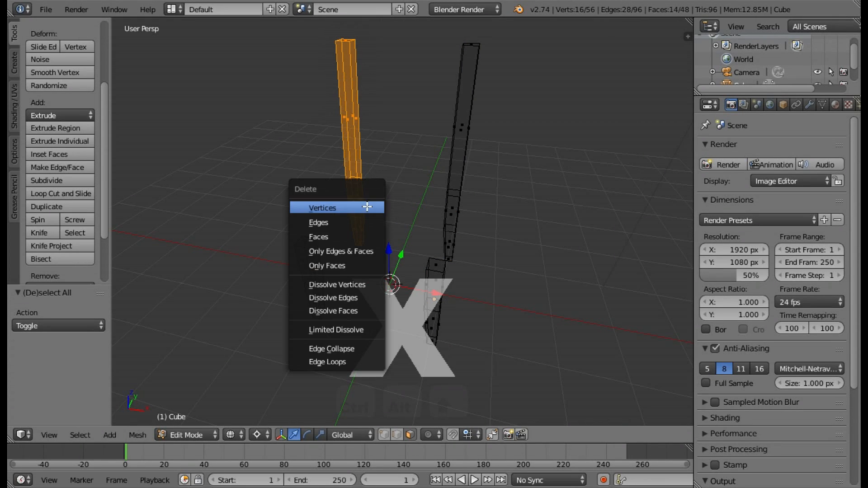
click(353, 231)
Return to solid shading and add one loop cut to the remaining tall post's extruded section, slid toward its top.
middle_drag(537, 245, 506, 221)
key(a)
mouse_move(520, 154)
middle_down()
mouse_move(479, 181)
mouse_move(516, 165)
mouse_move(443, 181)
mouse_move(407, 127)
middle_up()
key(z)
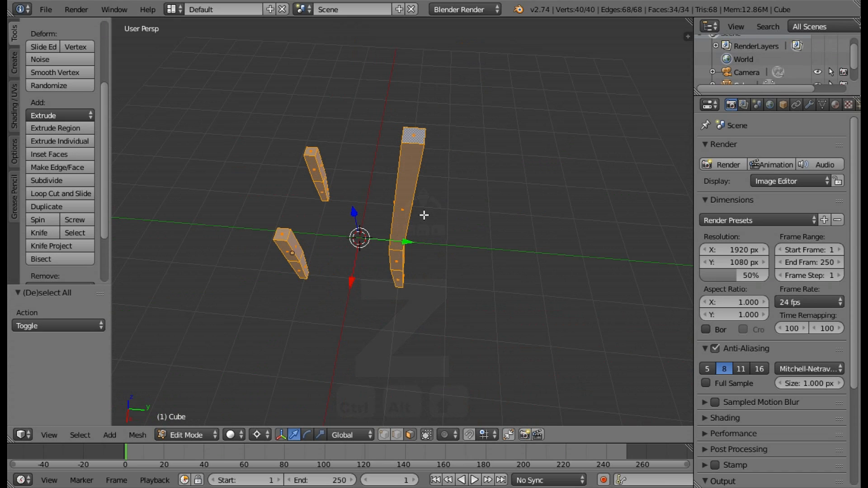
middle_drag(430, 196, 448, 147)
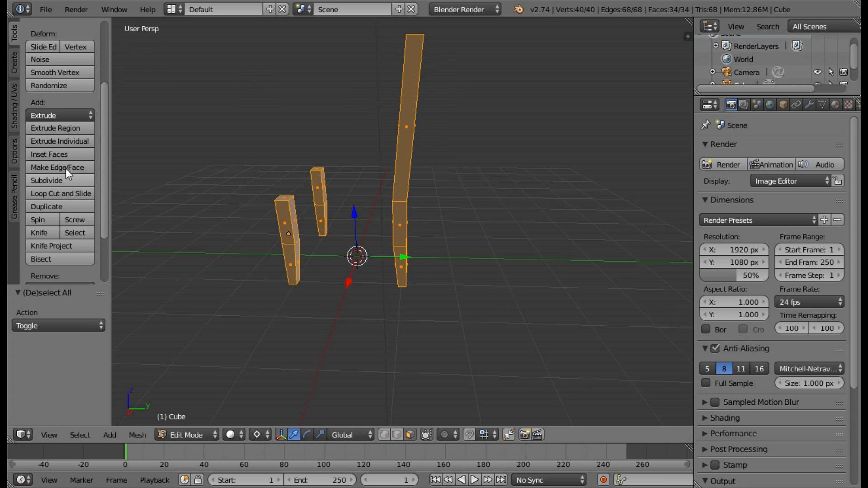
click(65, 193)
click(414, 146)
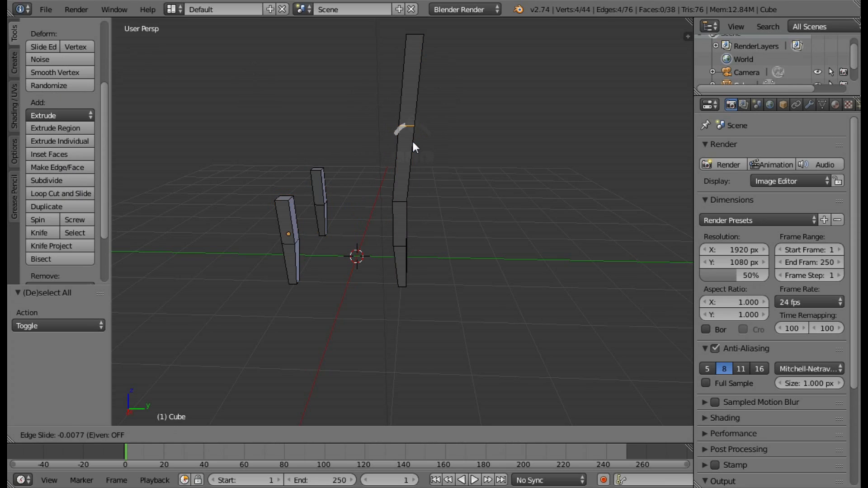
click(421, 101)
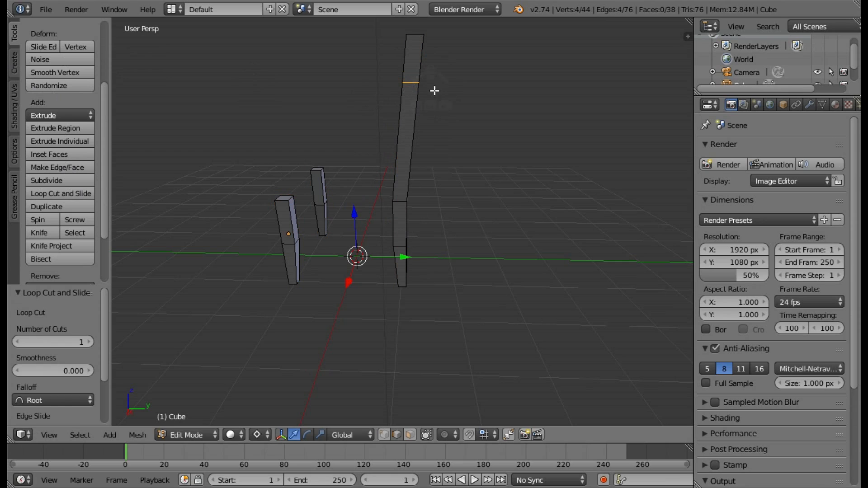
Set the pivot point to Median Point and move the new edge loop about -0.076 along Y.
click(257, 435)
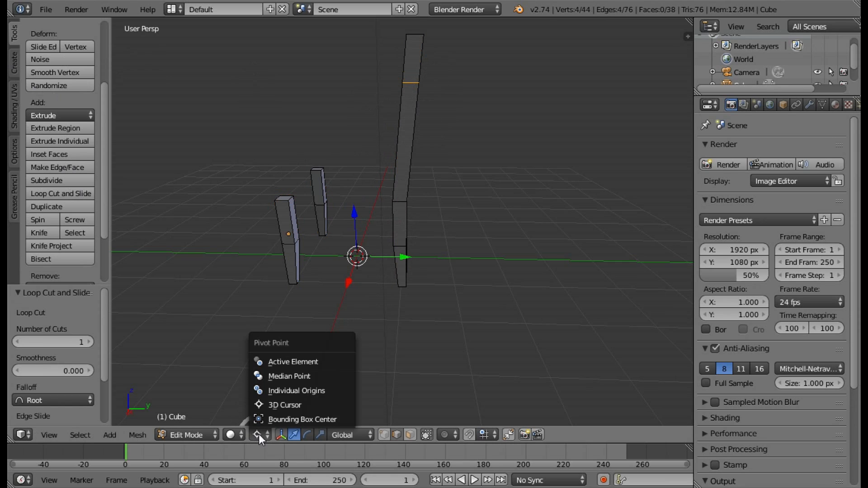
click(289, 378)
drag(452, 80, 450, 85)
Add a second loop cut midway along the tall post's lower extruded section and move it about -0.061 along Y.
click(86, 194)
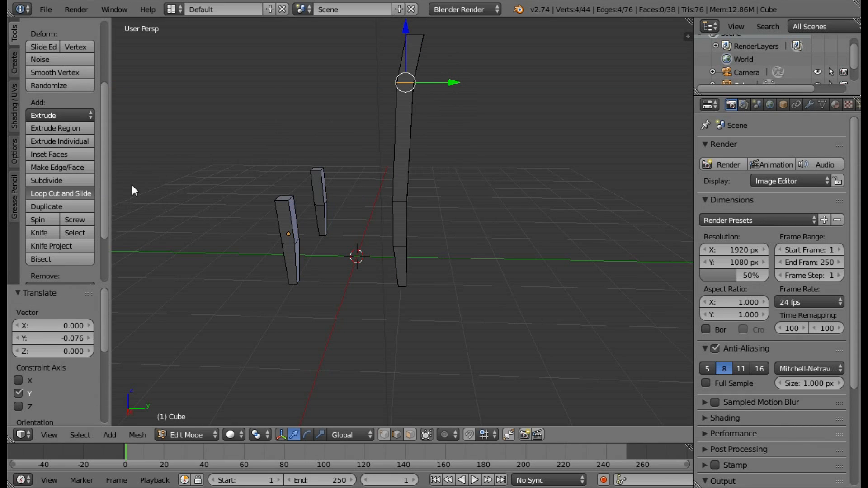
click(399, 152)
click(398, 153)
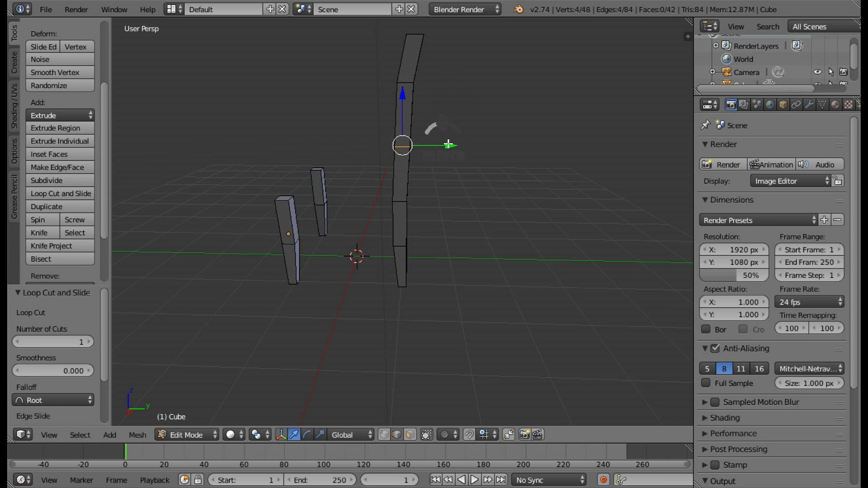
drag(450, 145, 449, 147)
Select the edge loop where the tall post's extrusion begins and move it about -0.037 along Y.
scroll(442, 198, up, 4)
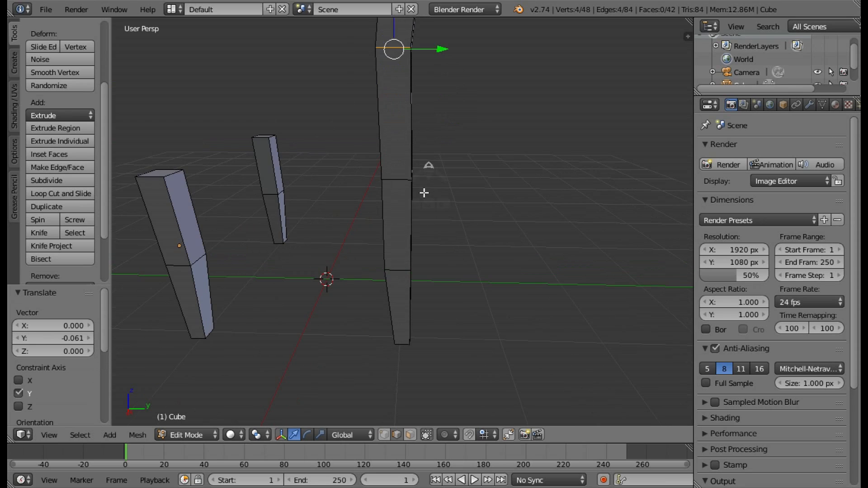
right_click(404, 184)
alt+right_click(404, 183)
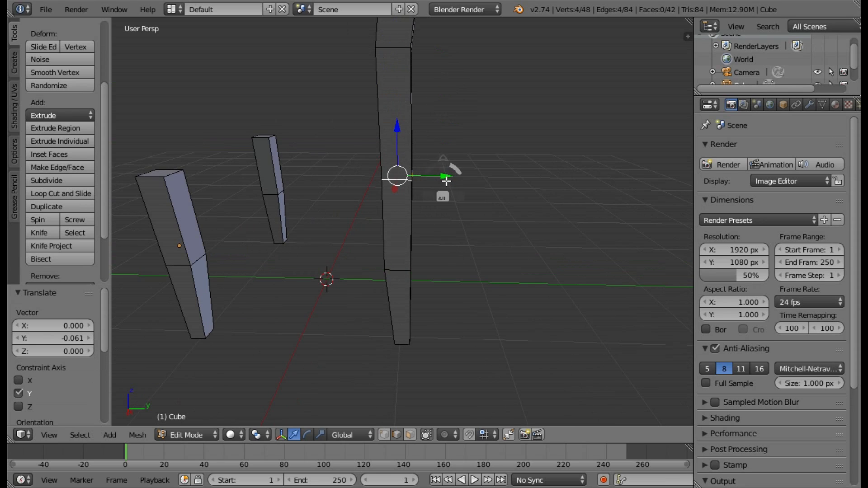
drag(443, 185, 442, 180)
Select the top face of the tall curved post in face mode and set proportional editing to Connected.
middle_drag(478, 223, 481, 176)
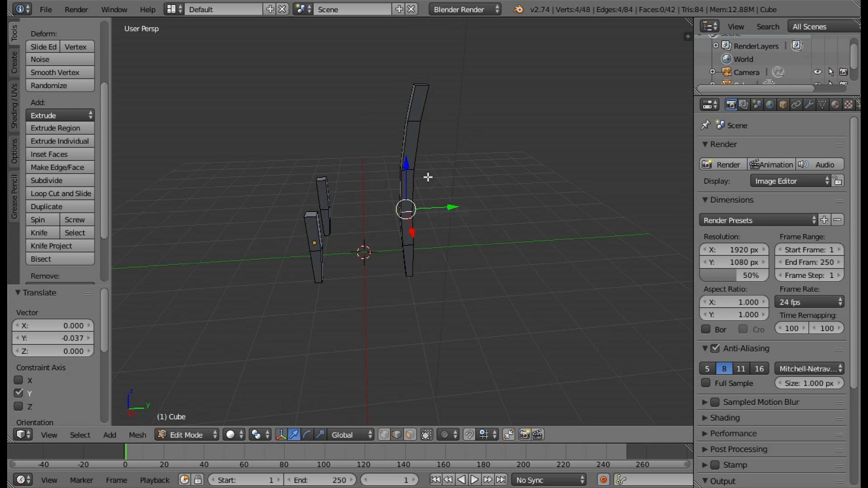
middle_drag(421, 123, 420, 99)
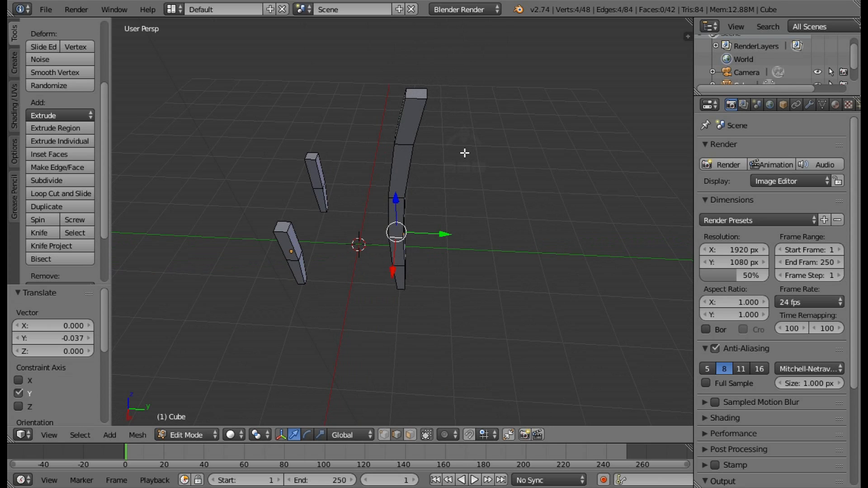
click(410, 435)
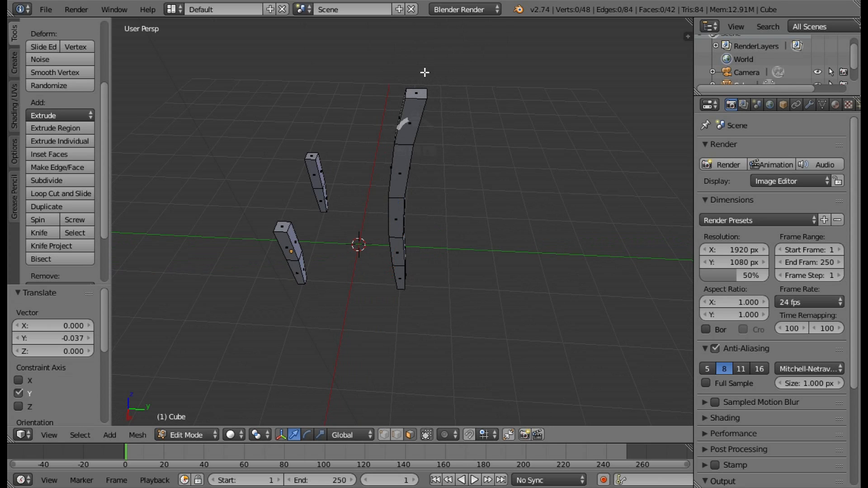
click(415, 94)
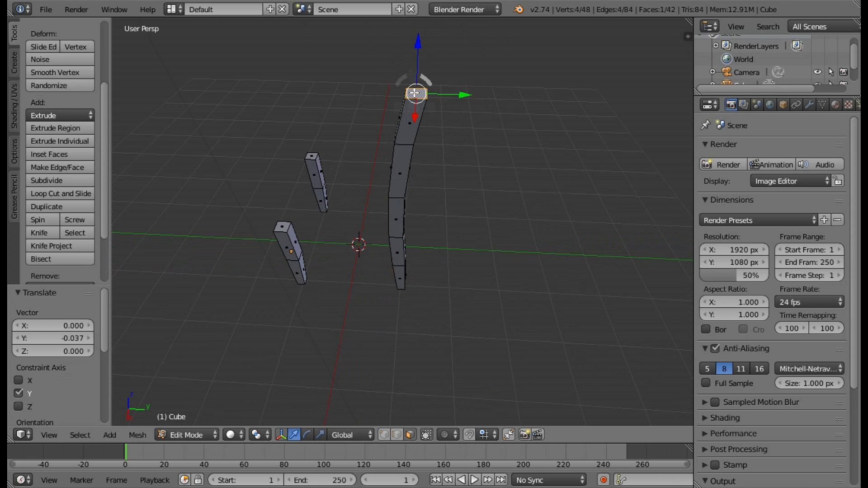
click(451, 435)
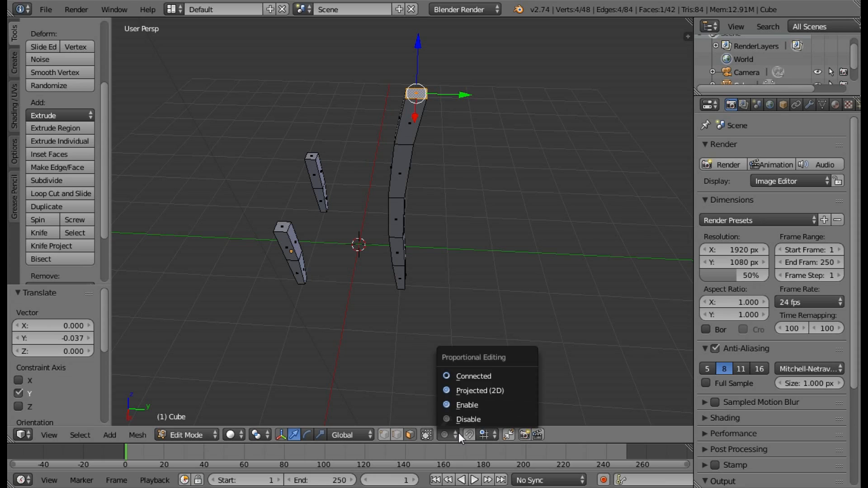
click(475, 377)
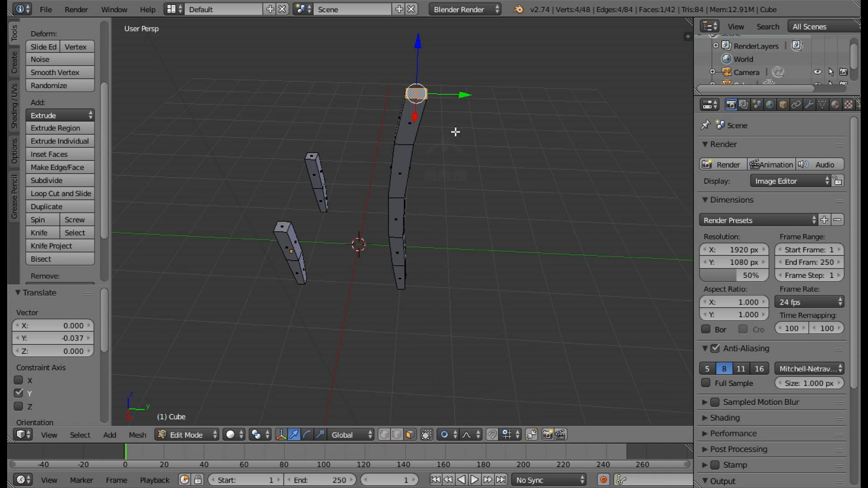
Enlarge the proportional editing influence to 2.14 during a trial move of the top face, and cancel the move.
key(g)
scroll(440, 84, up, 3)
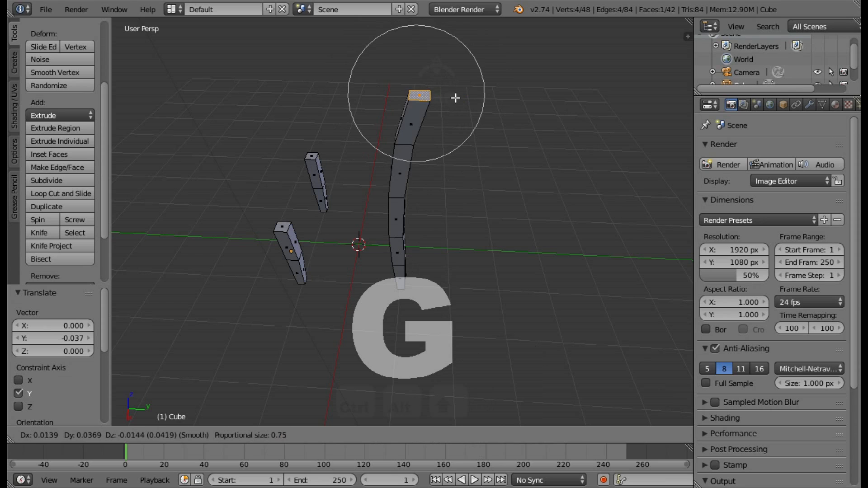
scroll(445, 86, down, 7)
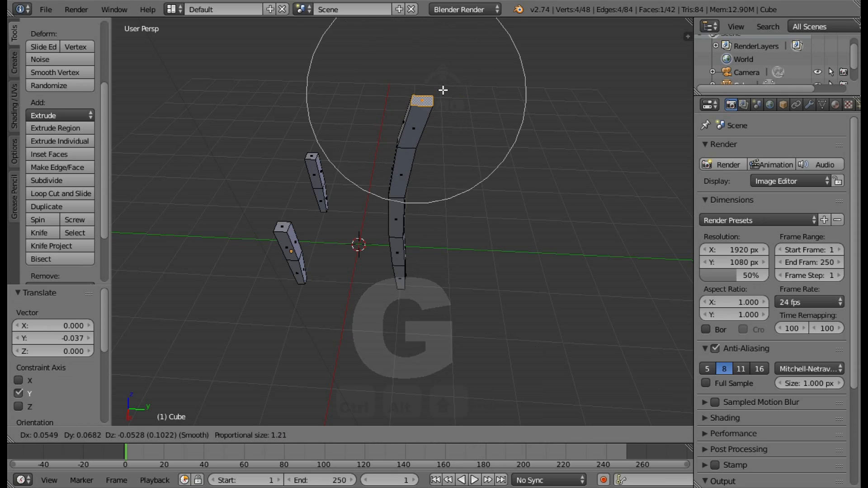
scroll(452, 62, down, 3)
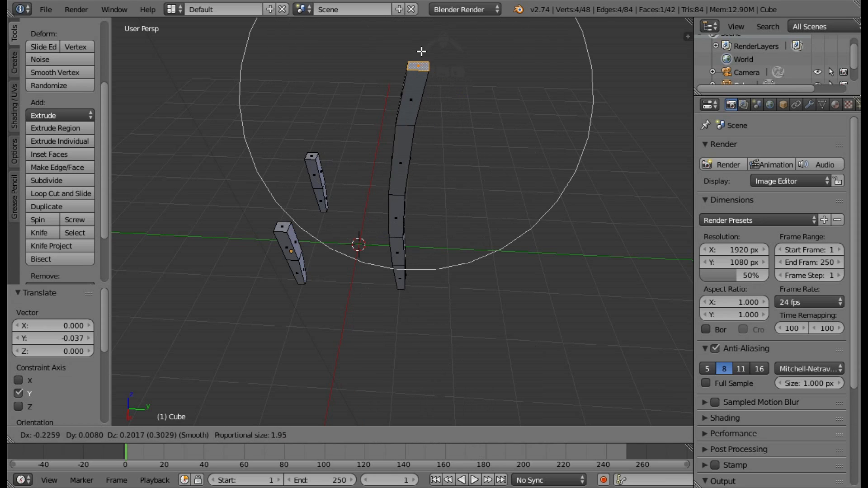
scroll(449, 72, down, 1)
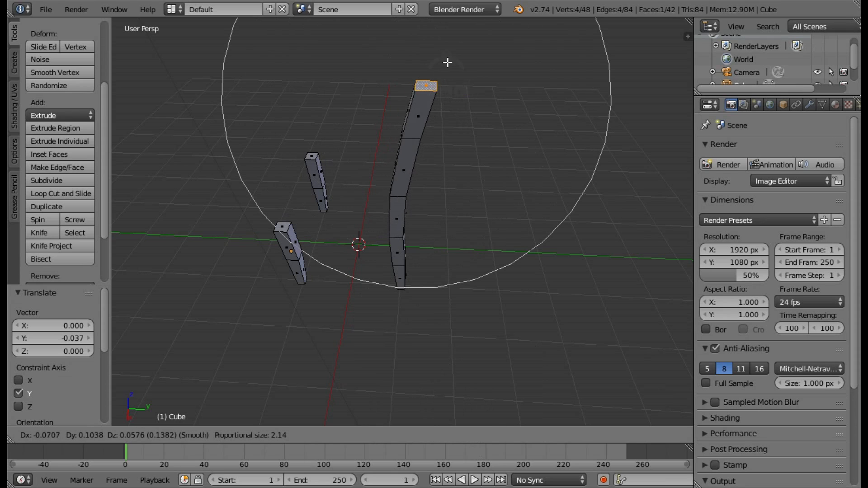
right_click(436, 157)
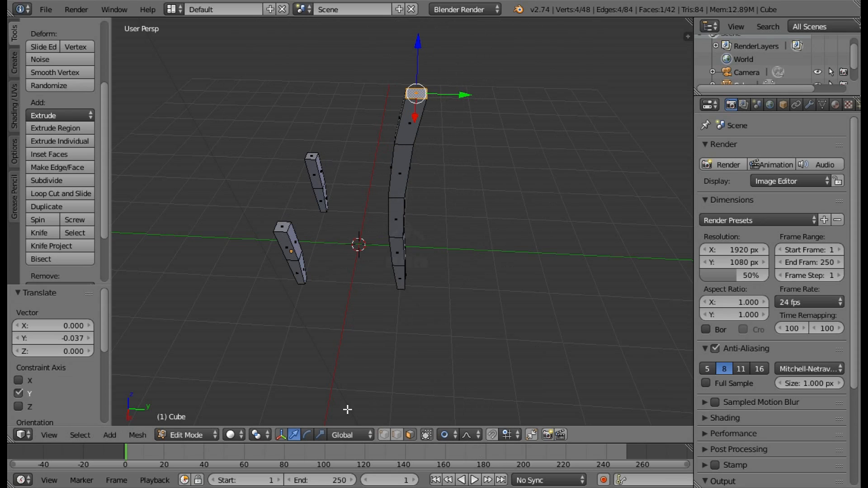
Scale the tall post's top face to about 0.723 with proportional falloff to taper the post, and clear the selection.
key(s)
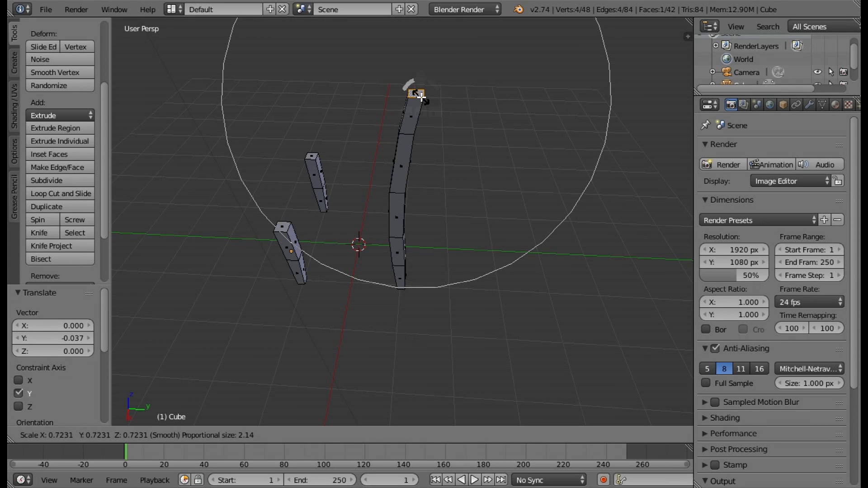
click(419, 97)
middle_drag(532, 155, 396, 219)
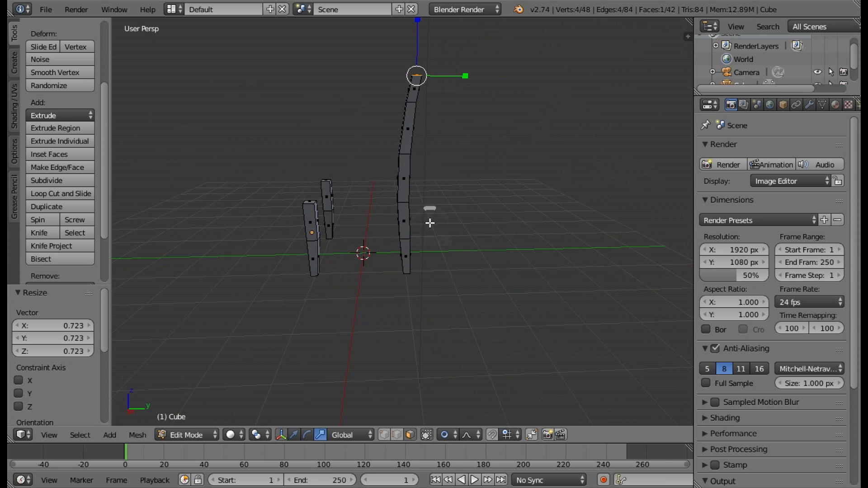
key(a)
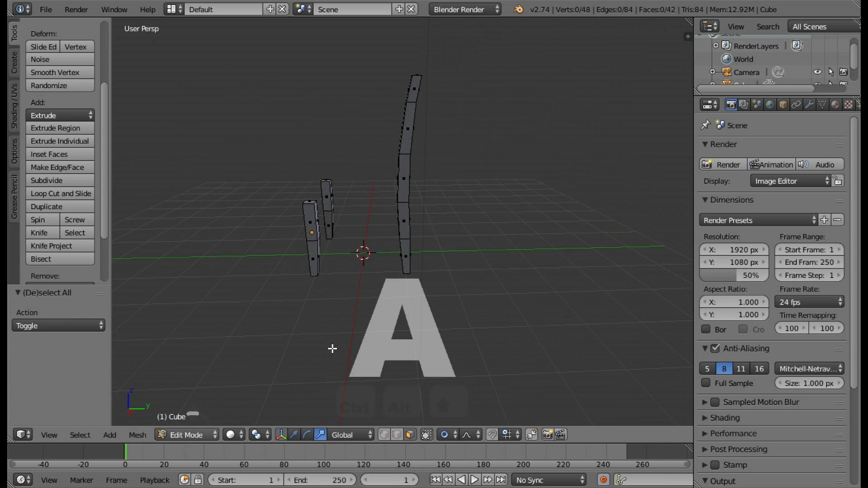
Select all faces of the tall curved post, including its hidden sides, and return to solid shading.
middle_drag(333, 348, 486, 317)
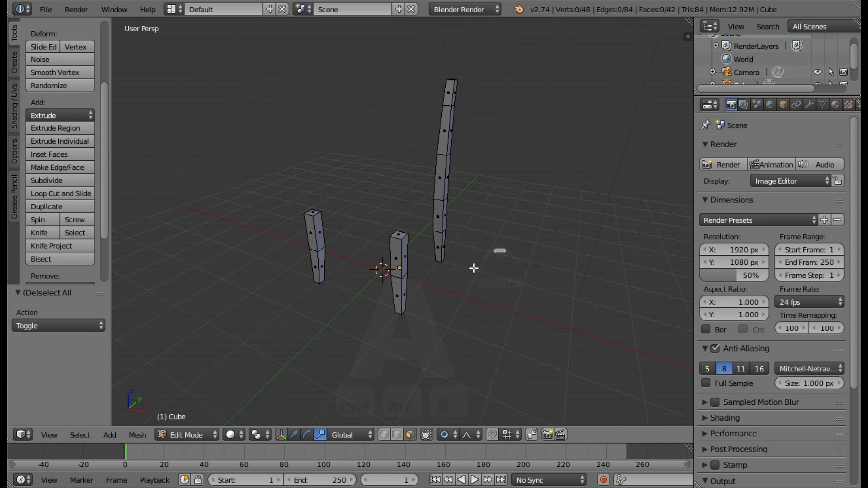
middle_drag(473, 267, 430, 303)
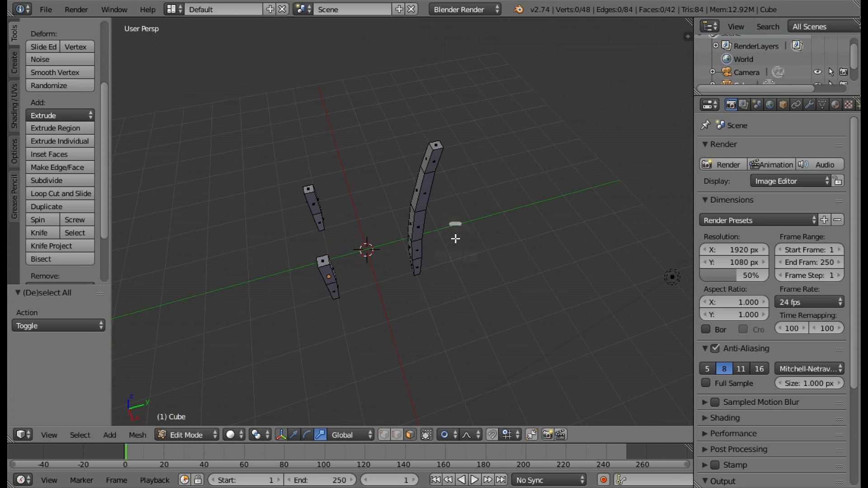
key(z)
key(c)
mouse_move(443, 235)
mouse_down()
mouse_move(437, 172)
mouse_move(422, 300)
mouse_up()
right_click(421, 300)
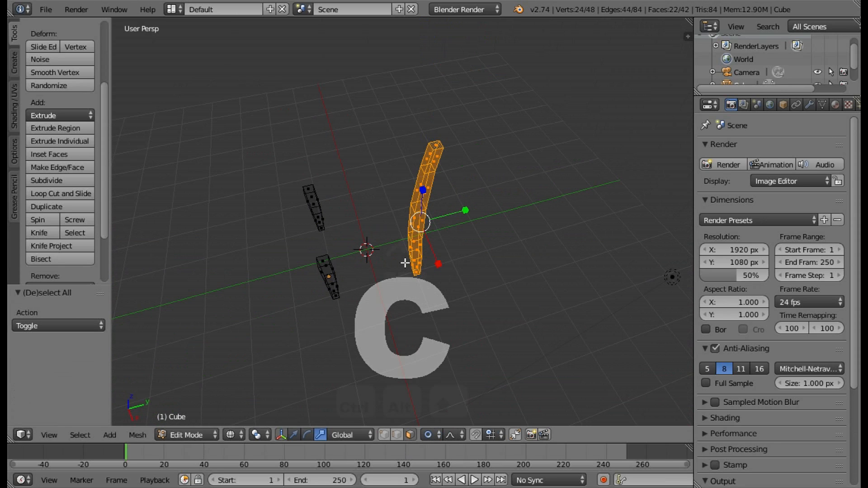
key(z)
Duplicate the tall curved post in place and mirror the copy along global X about the 3D cursor.
key(shift+d)
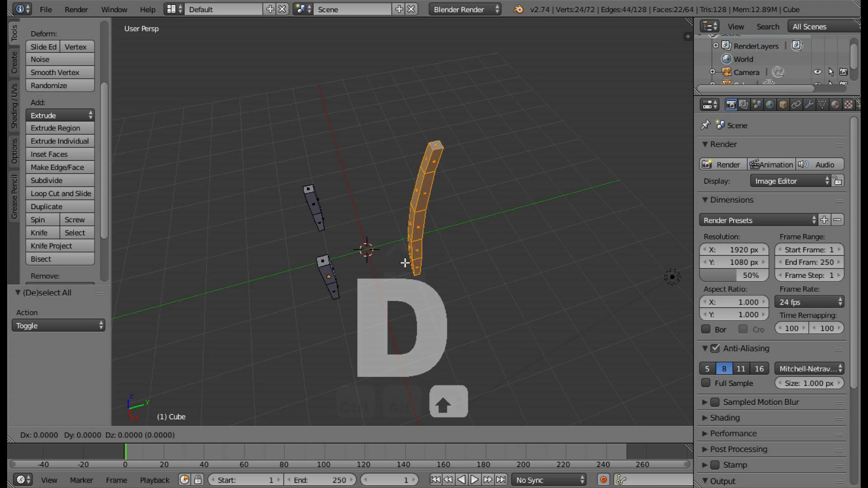
key(x)
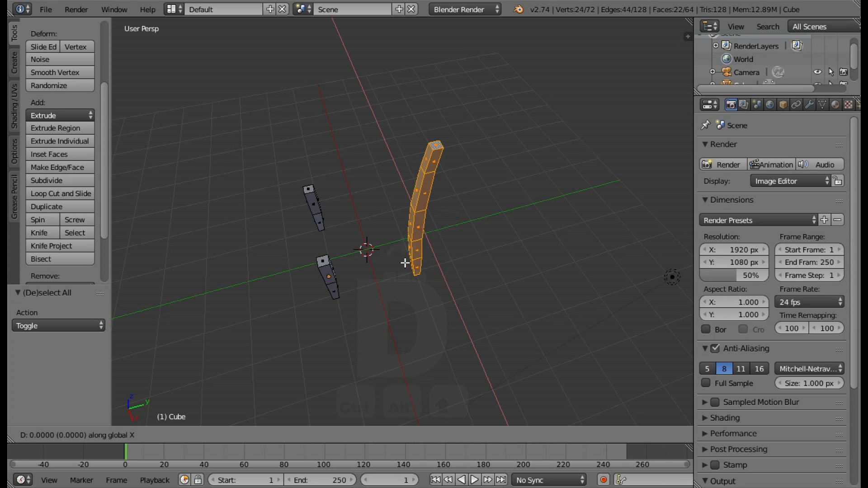
click(405, 263)
click(240, 434)
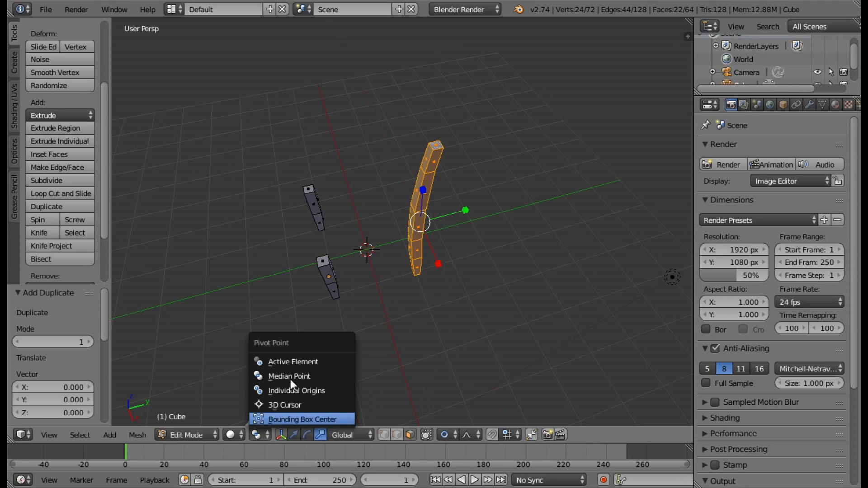
click(281, 404)
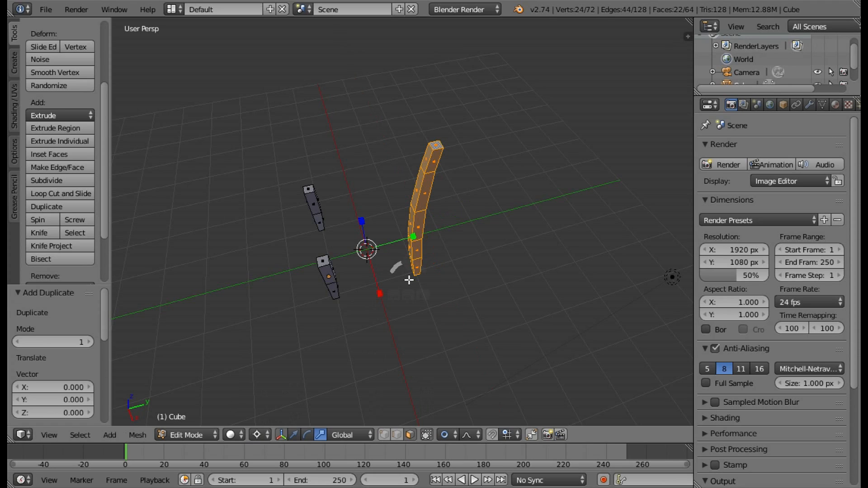
key(ctrl+m)
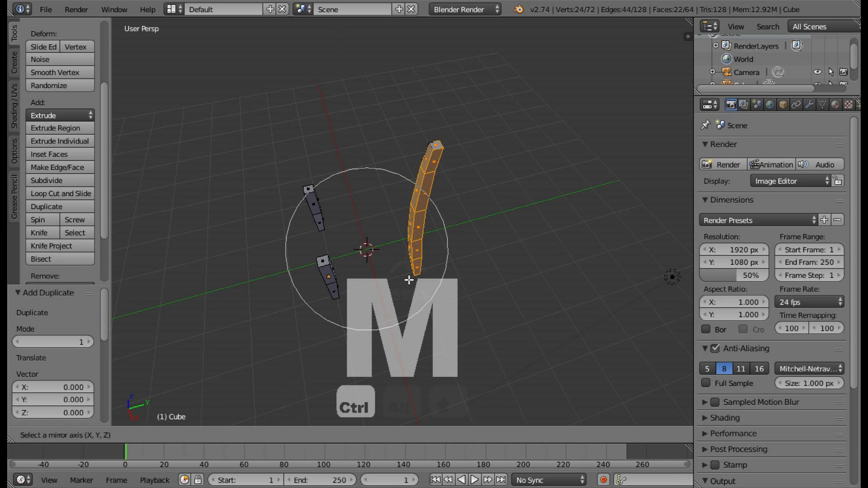
key(x)
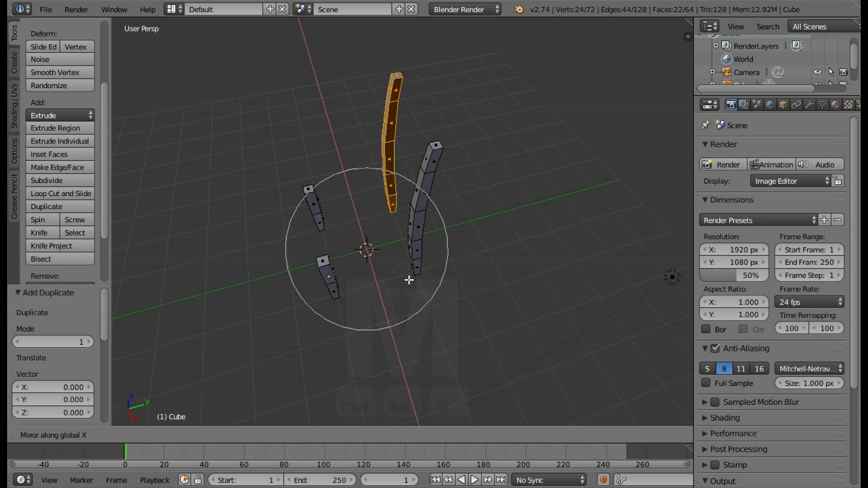
click(408, 281)
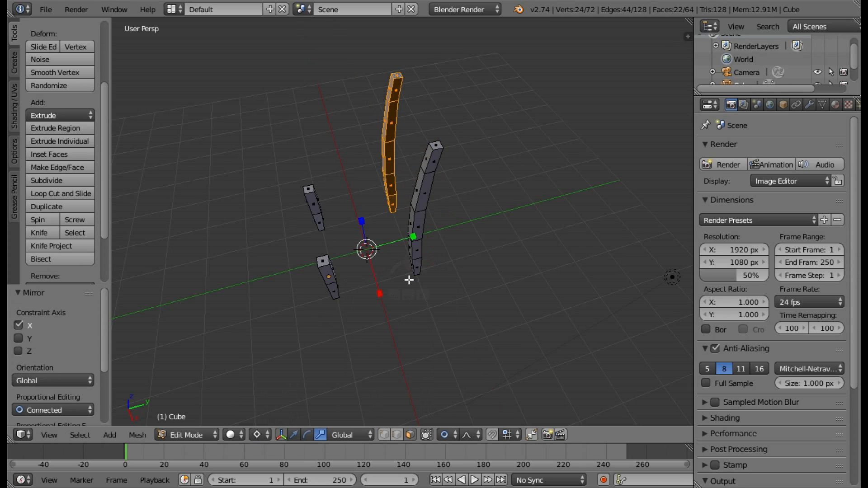
Flip the normals of the mirrored tall post and clear the selection.
click(138, 435)
mouse_move(180, 225)
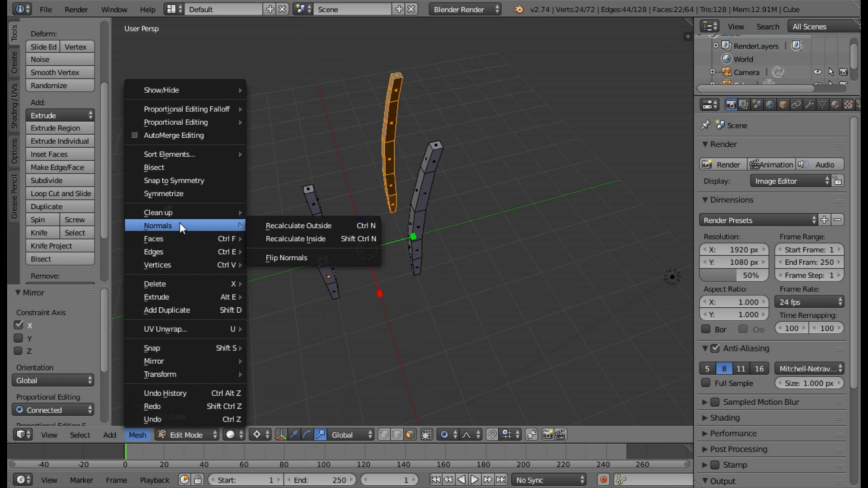
click(303, 258)
middle_drag(446, 320, 529, 243)
key(a)
Add a cube with radius 1.000 at the origin, between the four chair legs.
middle_drag(476, 175, 430, 188)
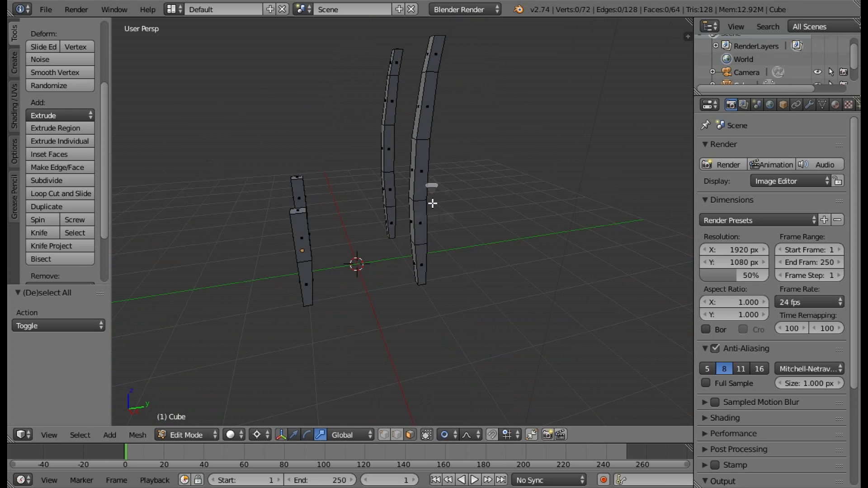
mouse_move(398, 200)
middle_down()
mouse_move(394, 176)
mouse_move(391, 188)
middle_up()
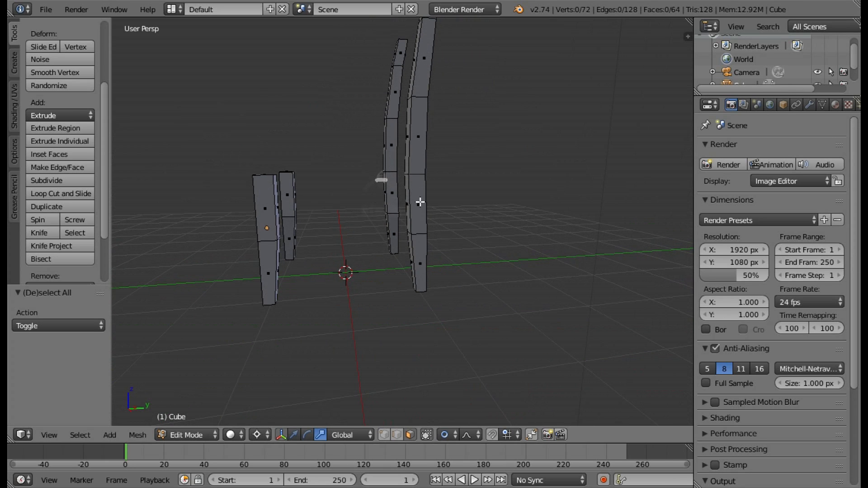
middle_drag(394, 228, 331, 228)
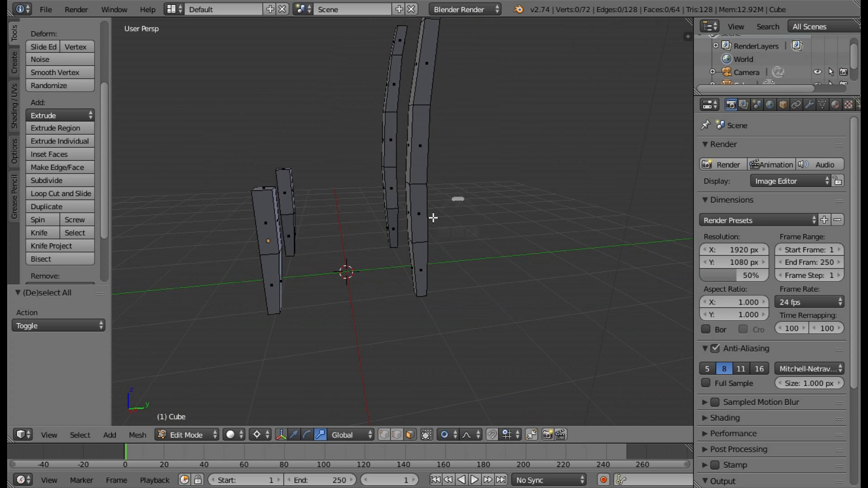
middle_drag(398, 218, 442, 242)
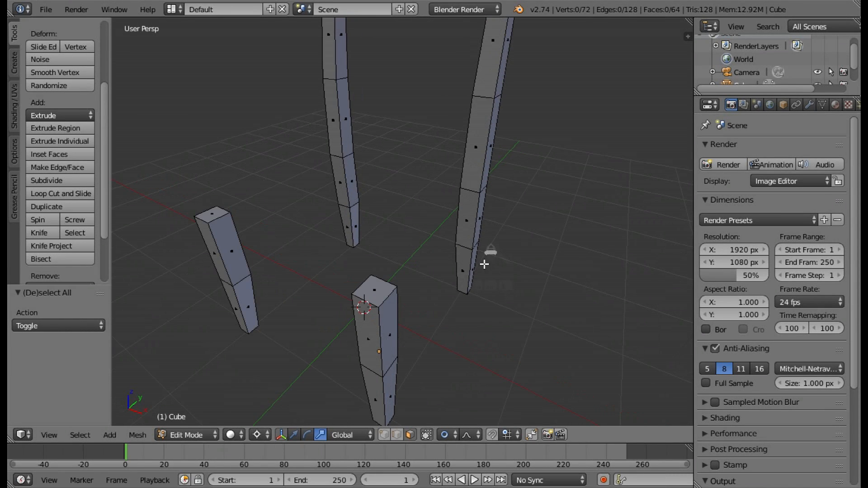
middle_drag(490, 253, 394, 232)
middle_drag(297, 229, 339, 243)
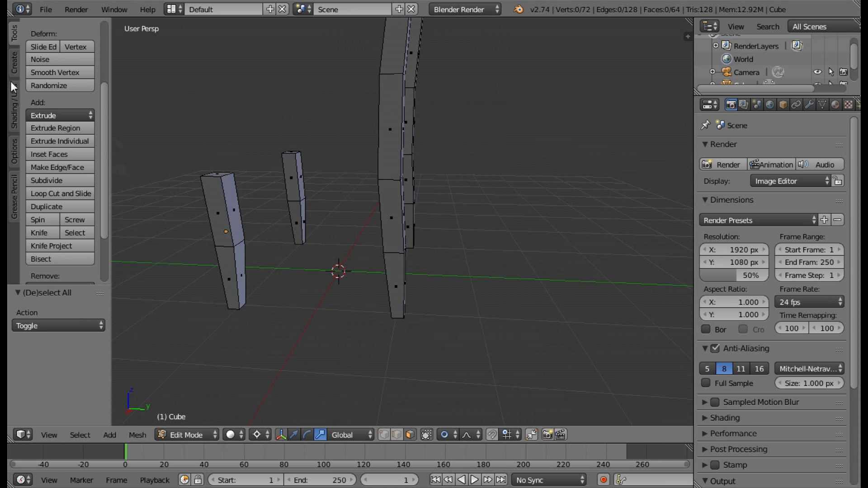
click(14, 60)
click(71, 71)
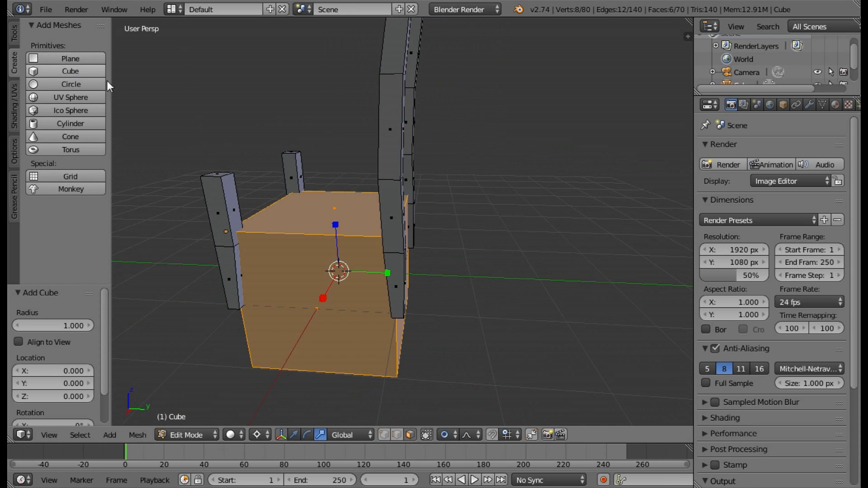
Scale the new cube to 0.1 on all axes and disable proportional editing.
middle_drag(494, 343, 375, 357)
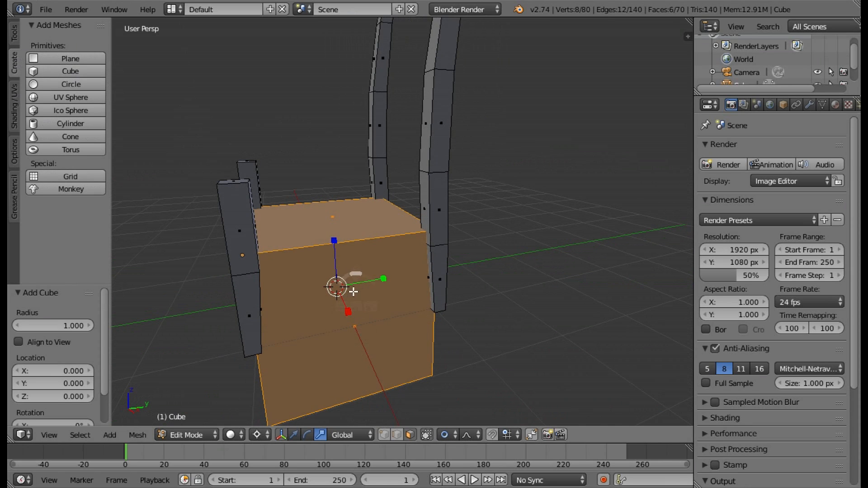
key(s)
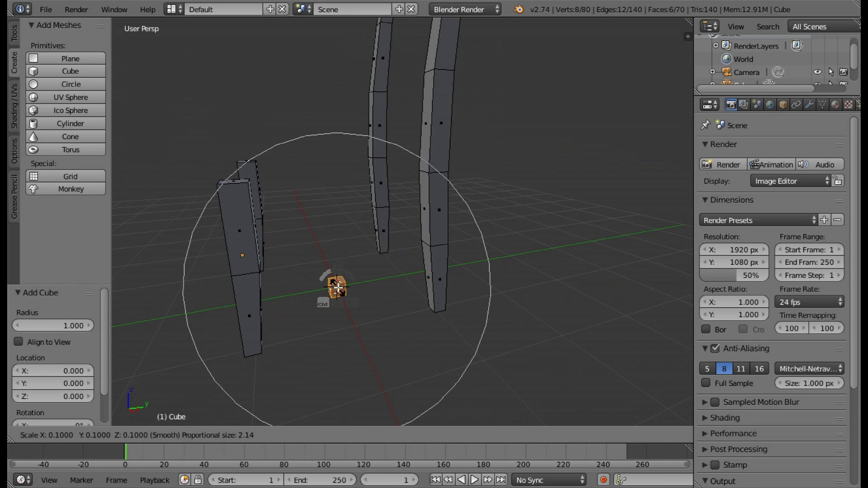
click(338, 287)
click(455, 434)
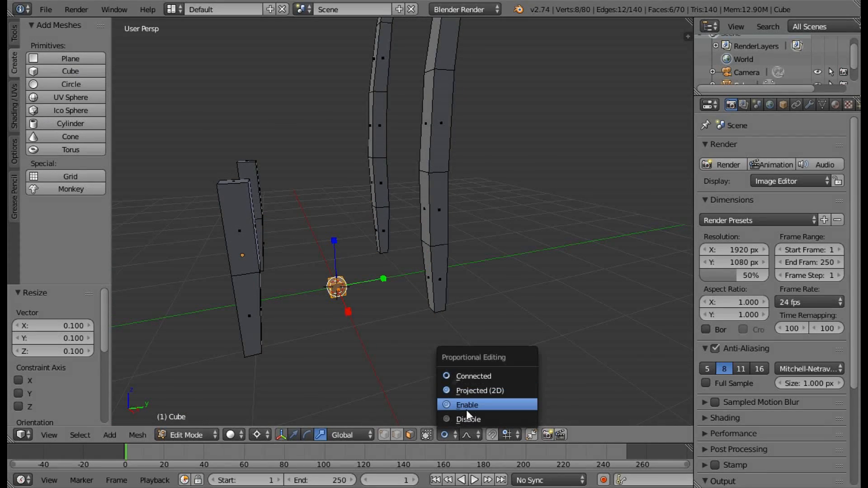
click(467, 418)
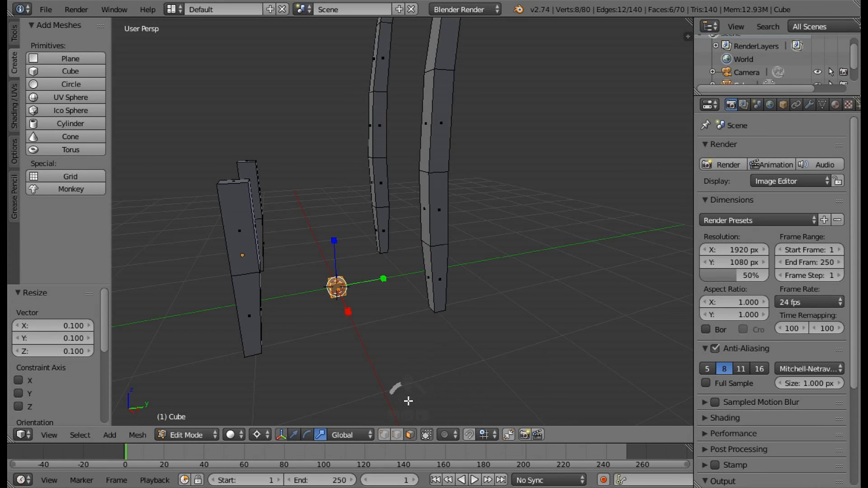
Switch the pivot point away from the 3D cursor and move the small cube 1.000 along X and 1.000 along Z.
click(256, 434)
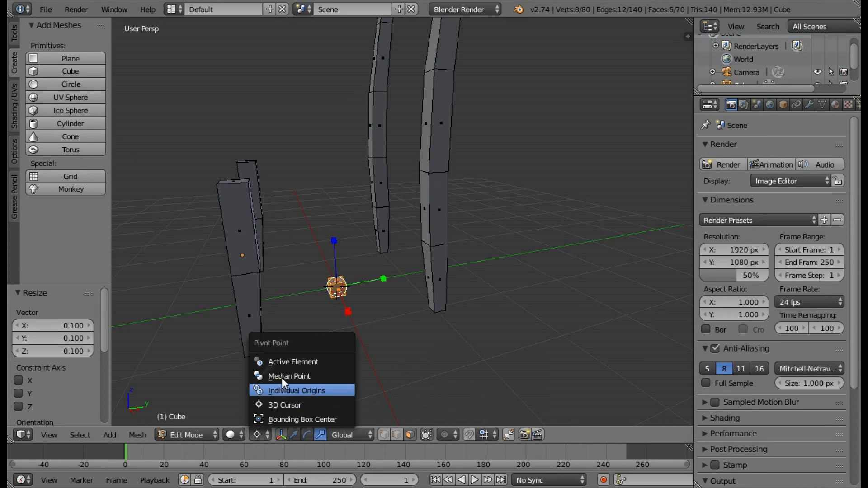
click(284, 388)
middle_drag(354, 361, 437, 379)
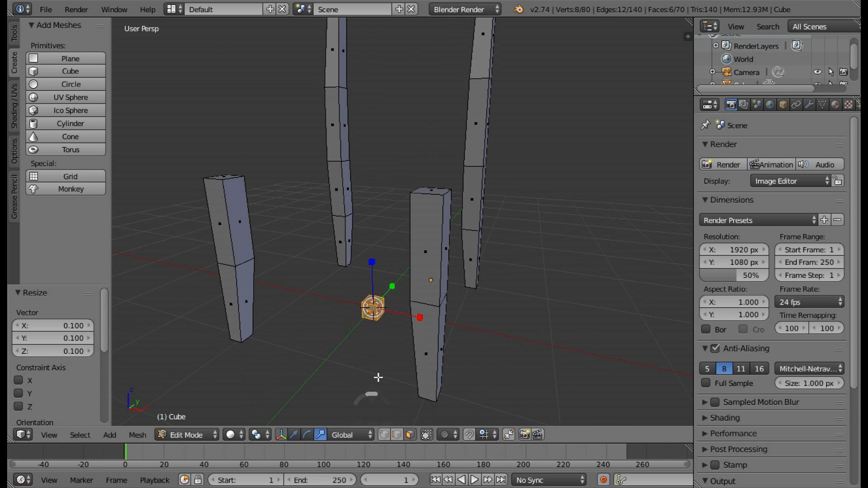
middle_drag(378, 378, 428, 350)
scroll(421, 363, up, 4)
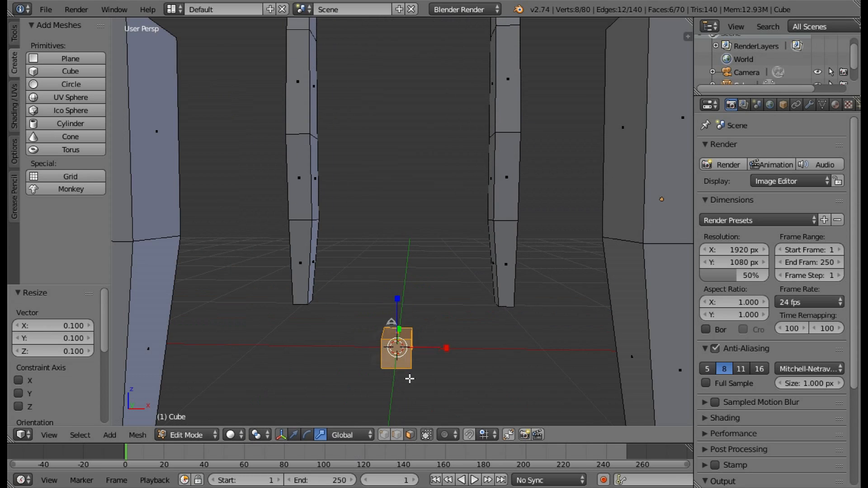
scroll(457, 355, down, 5)
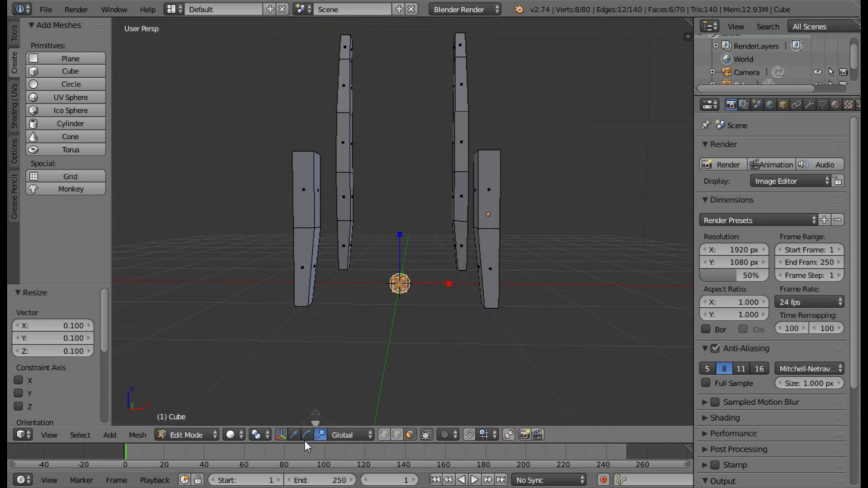
scroll(463, 294, up, 2)
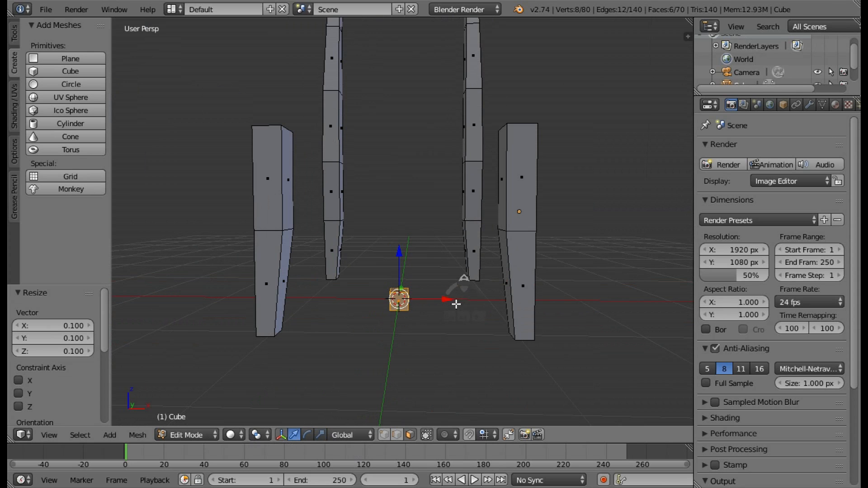
middle_drag(492, 295, 440, 312)
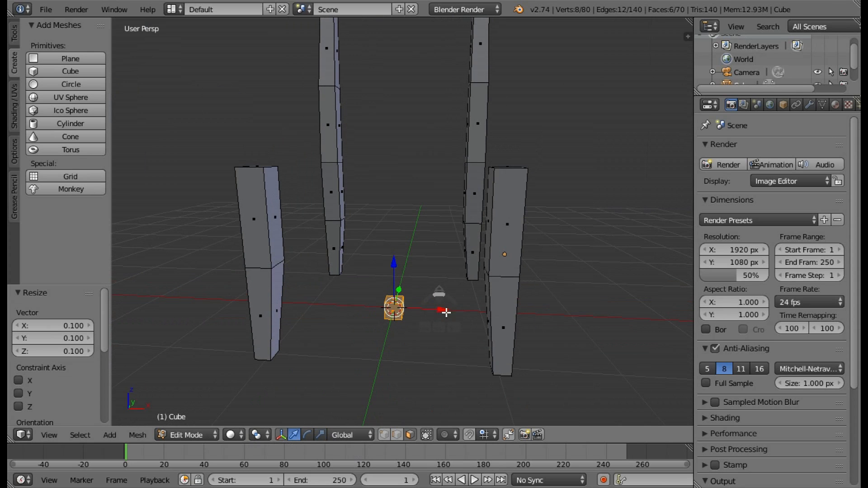
drag(446, 313, 562, 318)
middle_drag(562, 319, 394, 285)
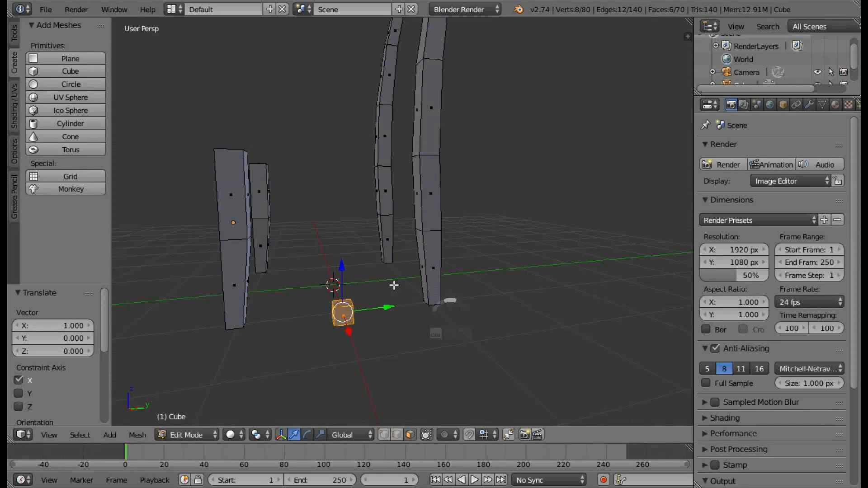
drag(342, 265, 348, 201)
middle_drag(348, 201, 298, 184)
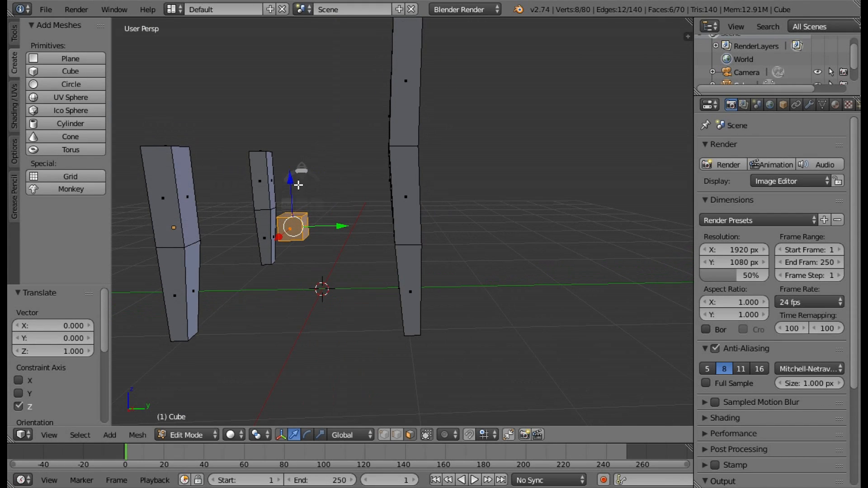
Scale the small cube by 9.000 along Y into a long rail between the front leg and the rear post.
click(320, 435)
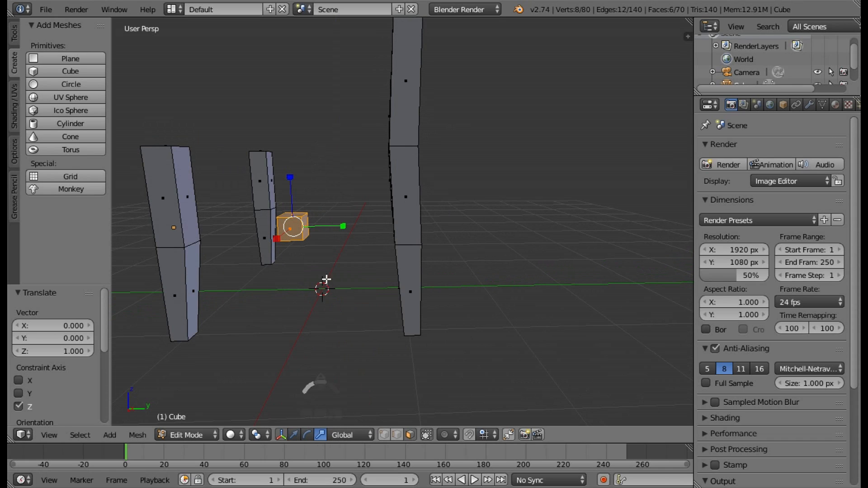
ctrl+drag(346, 229, 169, 236)
middle_drag(297, 282, 379, 274)
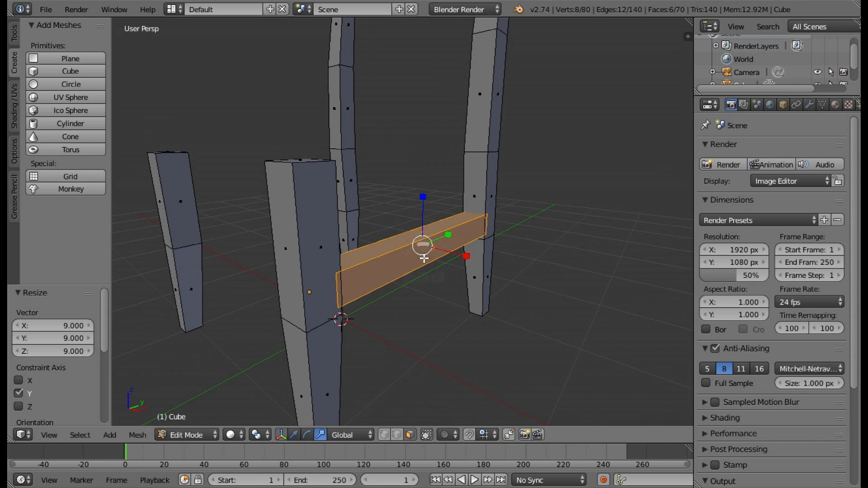
Scale the rail by 0.700 on all axes and lengthen it by 1.500 along Y so both ends meet the leg and post.
scroll(423, 258, up, 2)
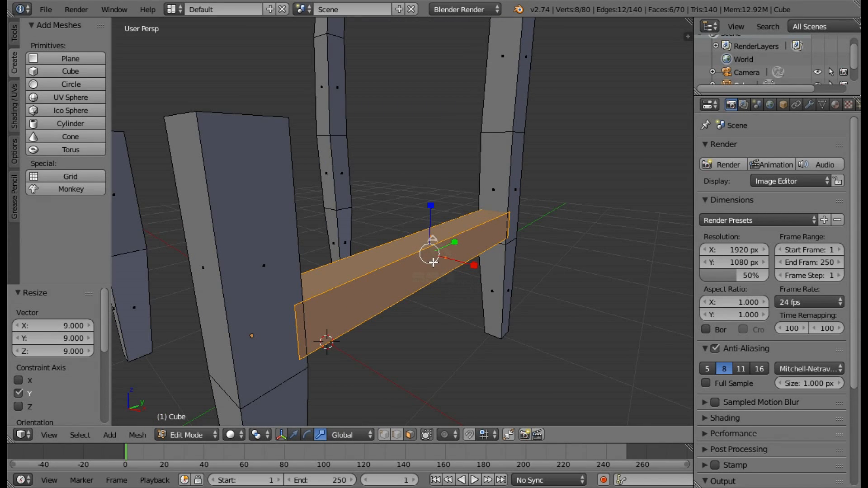
ctrl+drag(433, 262, 430, 260)
middle_drag(429, 261, 363, 255)
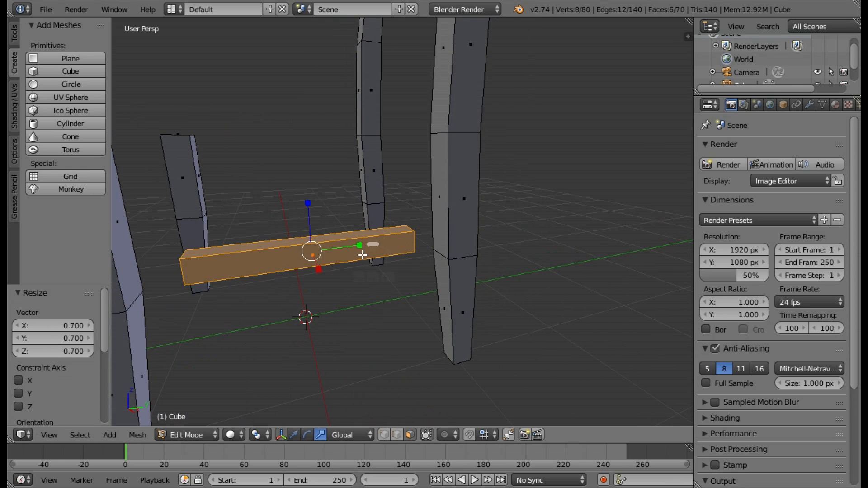
ctrl+drag(360, 246, 388, 240)
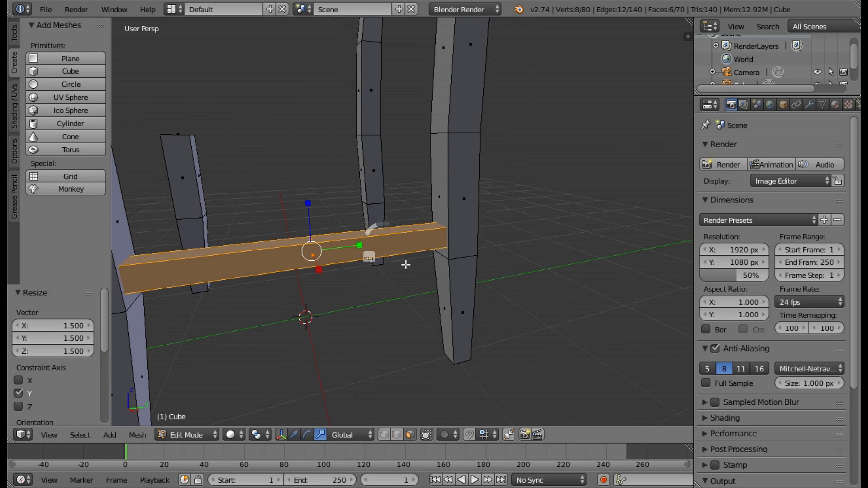
middle_drag(407, 263, 441, 287)
Raise the side rail 0.178 along Z.
click(294, 435)
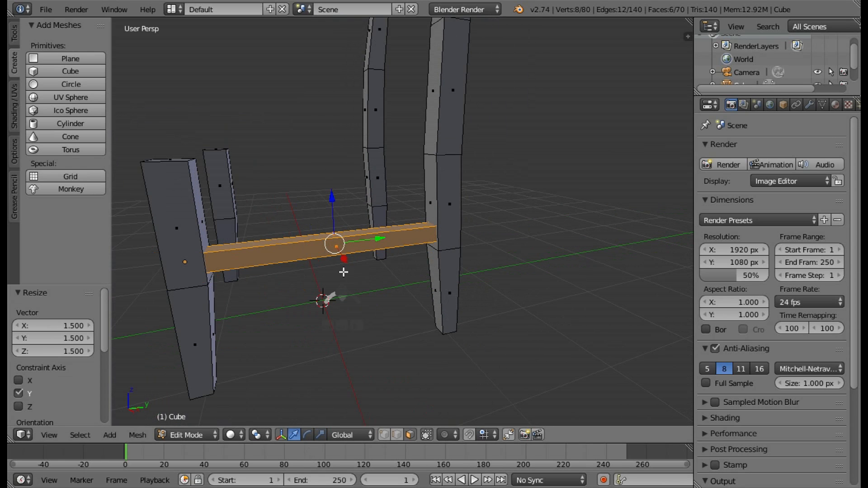
middle_drag(343, 271, 328, 216)
drag(322, 180, 324, 164)
middle_drag(381, 240, 513, 291)
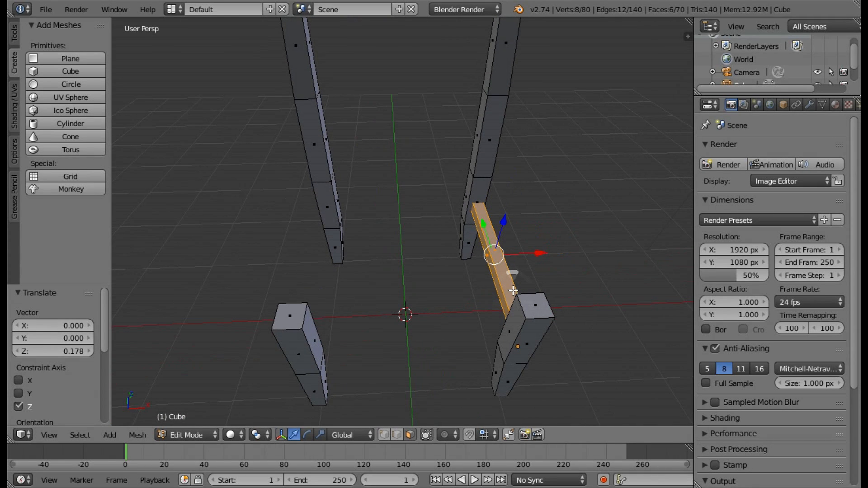
Set the pivot to the 3D cursor, duplicate the side rail in place and mirror the copy along global X.
click(256, 435)
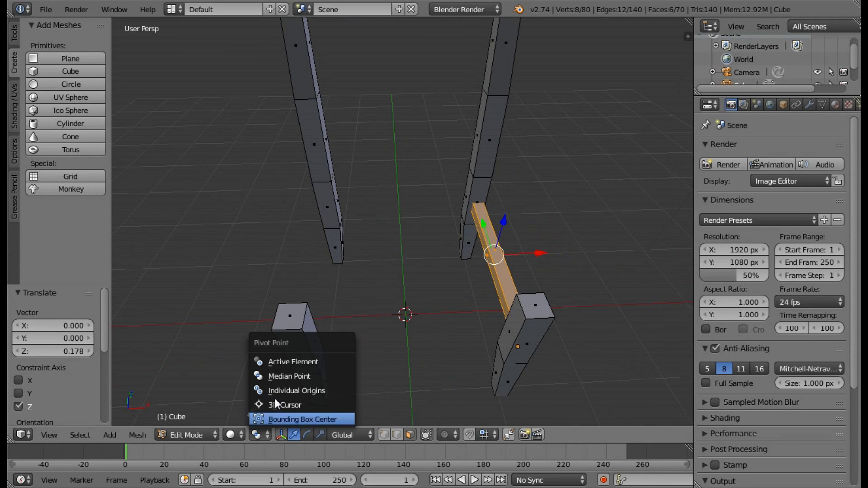
click(292, 404)
key(shift+d)
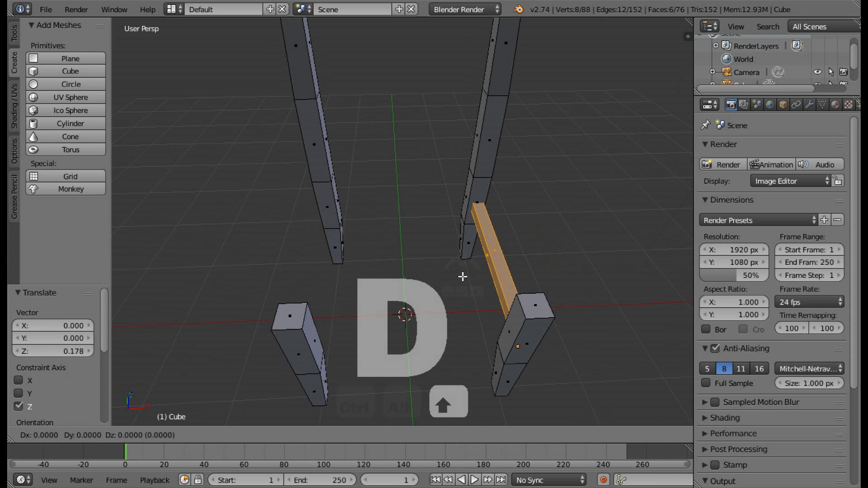
right_click(463, 276)
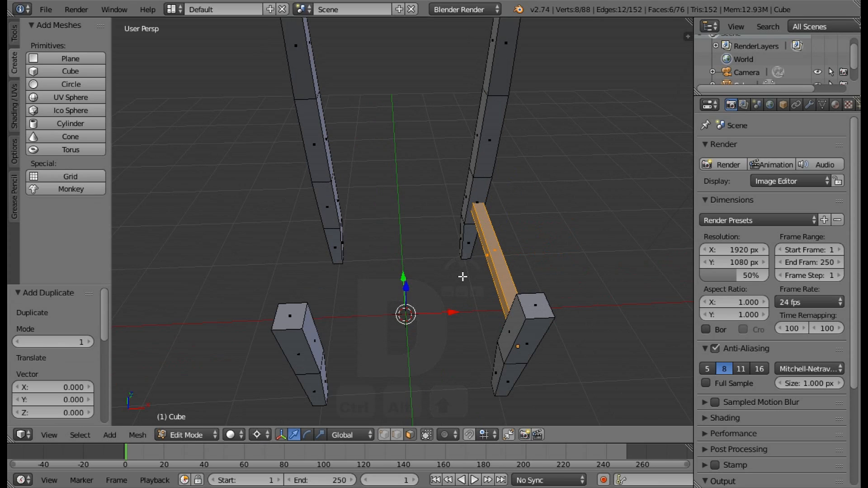
key(ctrl+m)
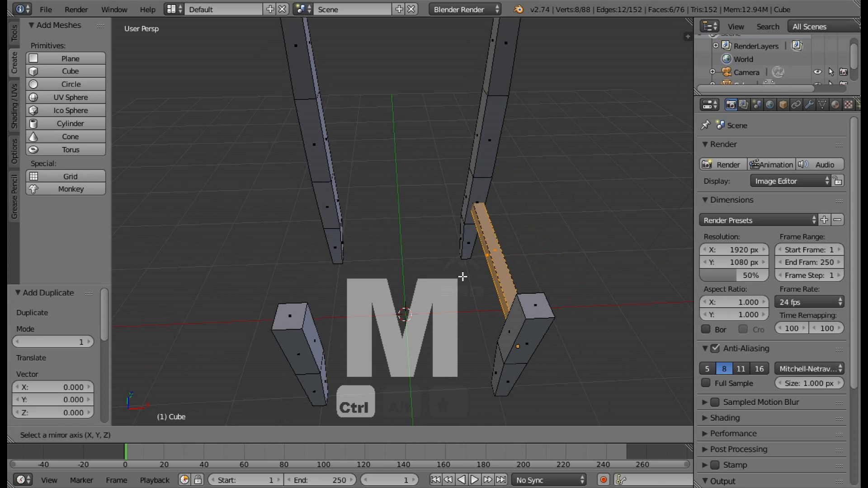
key(x)
click(463, 277)
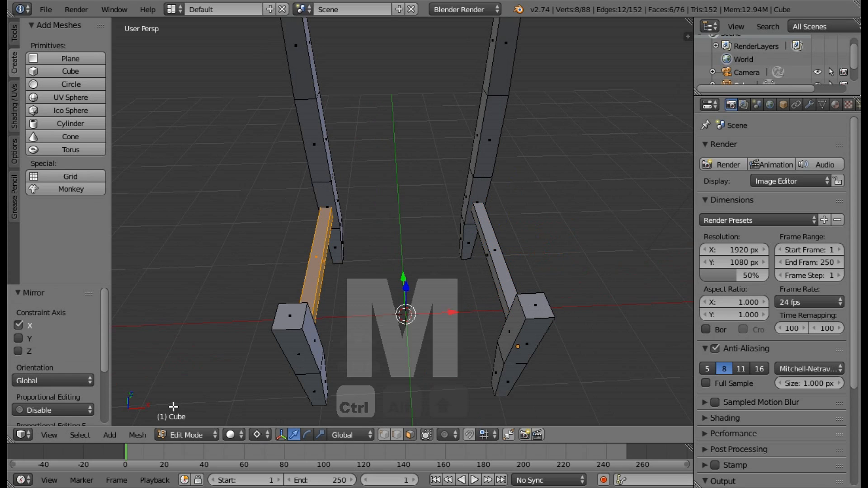
Flip the normals of the mirrored side rail and clear the selection.
key(a)
middle_drag(346, 310, 322, 303)
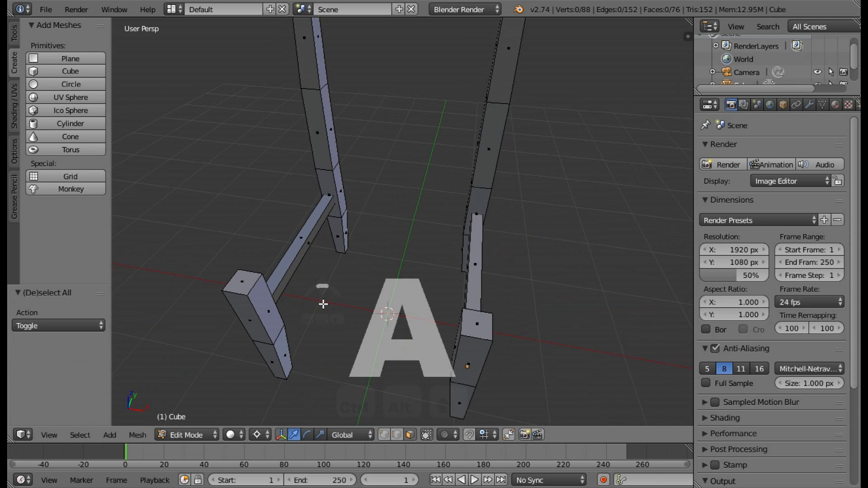
key(ctrl+z)
click(138, 434)
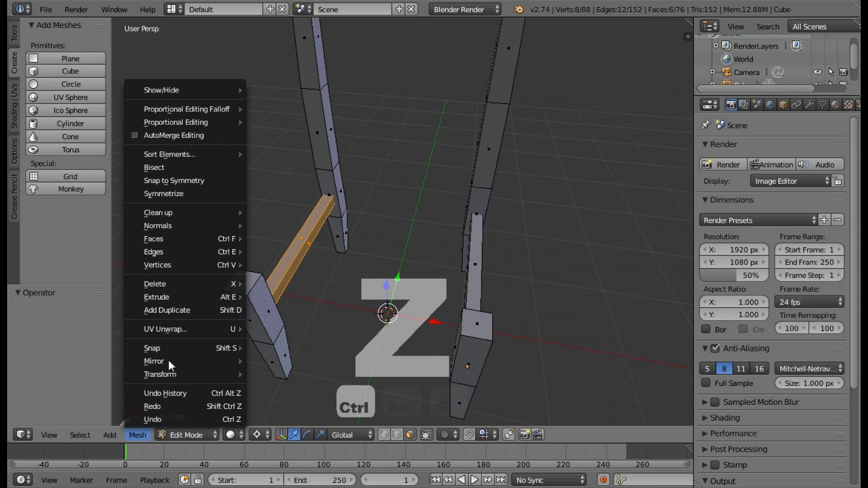
mouse_move(174, 225)
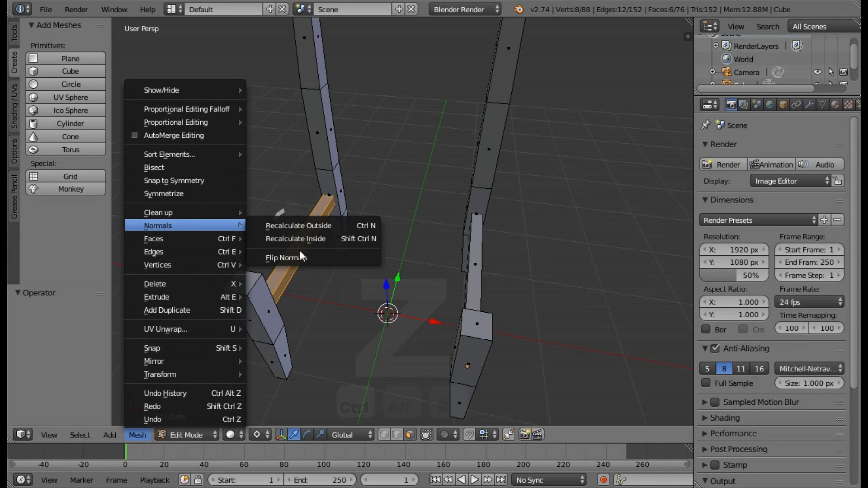
click(371, 264)
key(a)
middle_drag(445, 299, 327, 260)
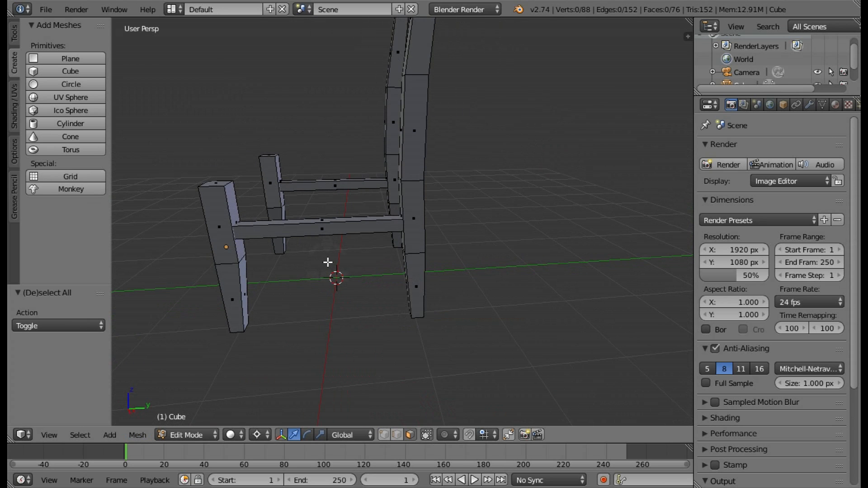
Add a cube with radius 1.000 at the origin and set the pivot point to Median Point.
middle_drag(352, 246, 523, 224)
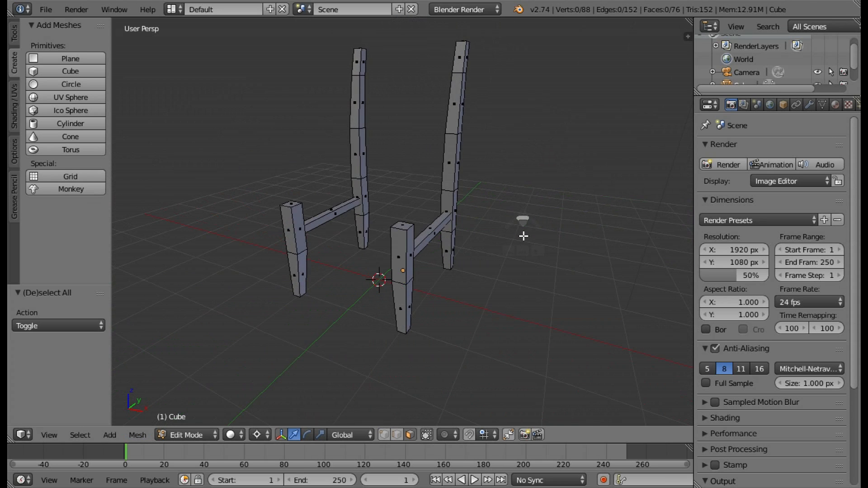
middle_drag(378, 116, 345, 82)
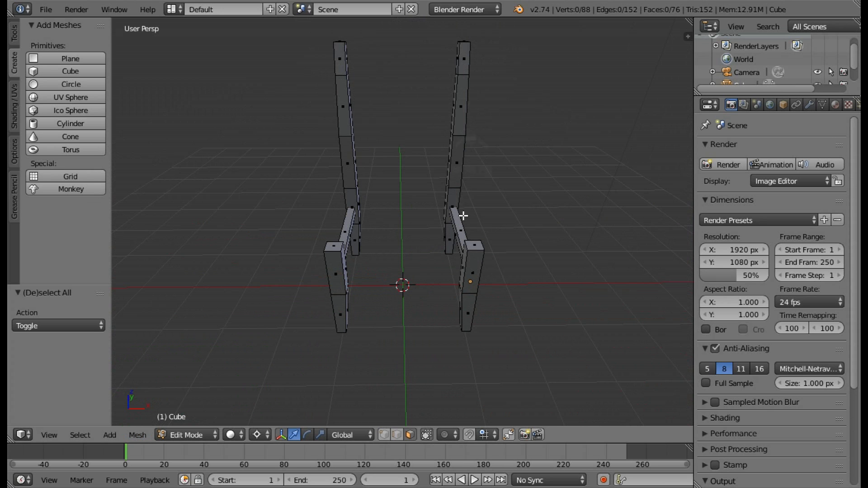
middle_drag(415, 172, 376, 176)
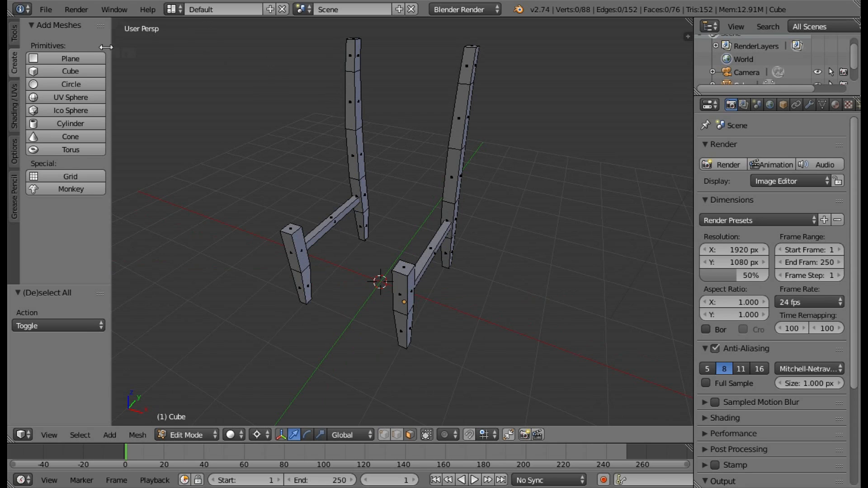
click(72, 71)
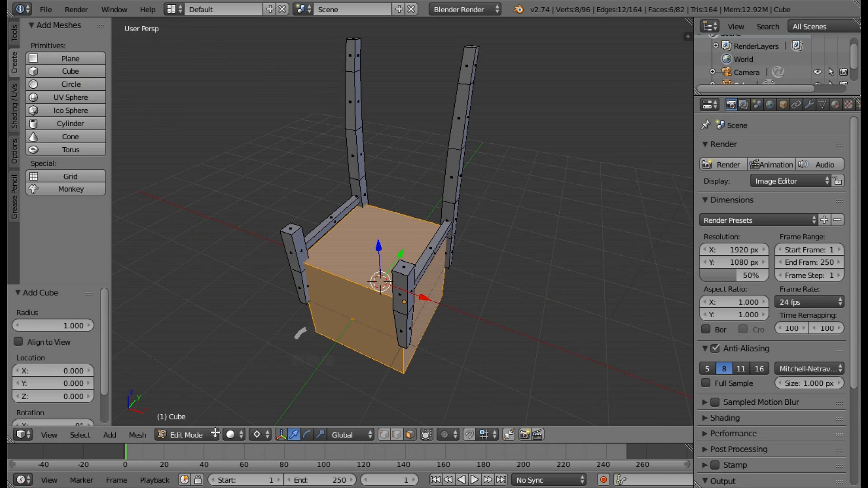
click(257, 435)
click(290, 373)
Flatten the new cube into a thin panel by scaling 0.100 along Y, then 0.700 and 0.900 along Z.
middle_drag(427, 291, 382, 298)
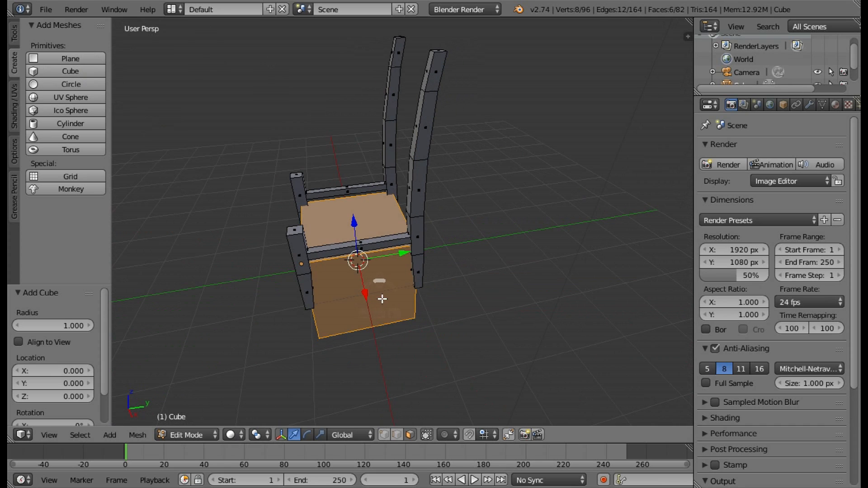
middle_drag(377, 345, 441, 301)
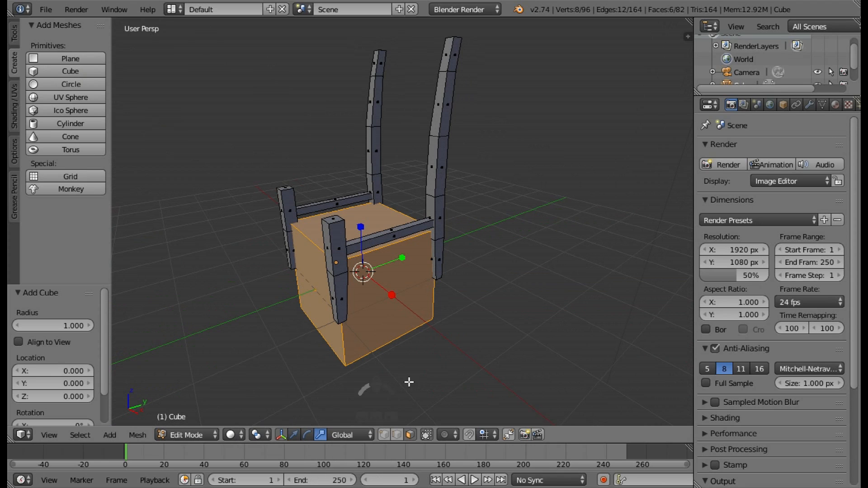
mouse_move(401, 257)
ctrl+mouse_down()
mouse_move(365, 267)
mouse_move(390, 269)
ctrl+mouse_up()
middle_drag(391, 269, 389, 231)
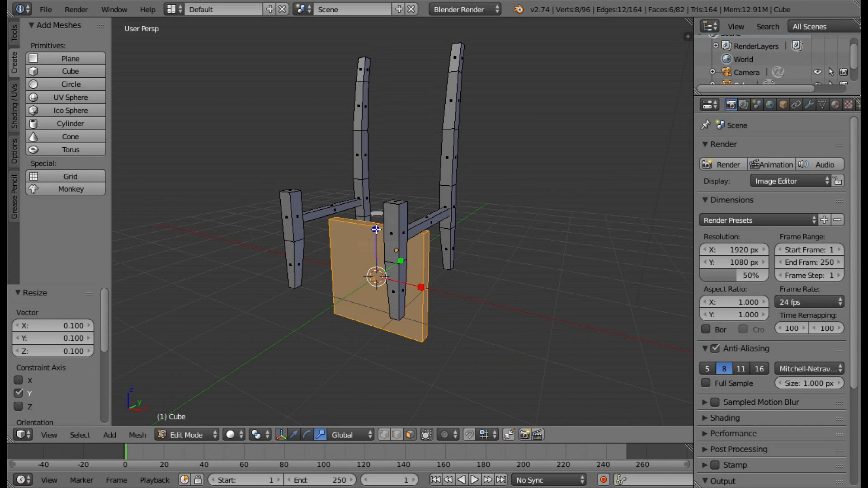
ctrl+drag(376, 229, 376, 243)
middle_drag(376, 243, 398, 216)
ctrl+drag(401, 209, 400, 224)
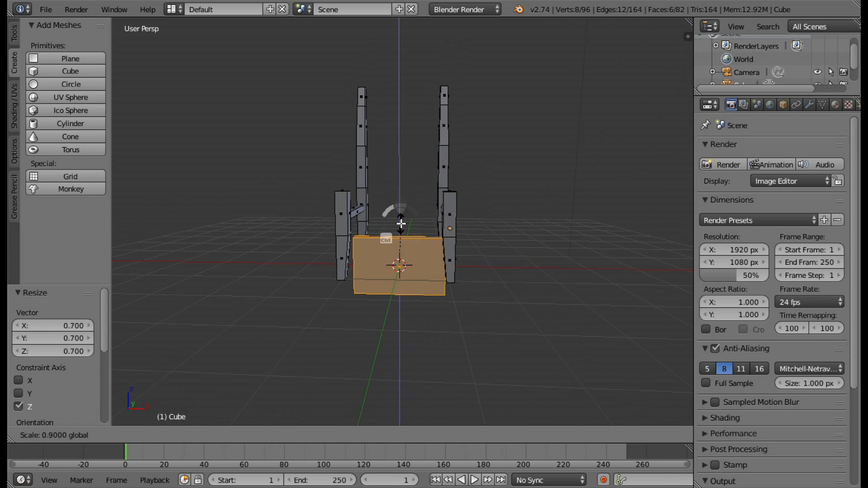
ctrl+drag(461, 225, 474, 218)
Move the panel 1.000 along Y and 3.000 along Z, placing it between the upper backrest posts.
middle_drag(475, 219, 334, 416)
click(296, 434)
middle_drag(413, 303, 391, 258)
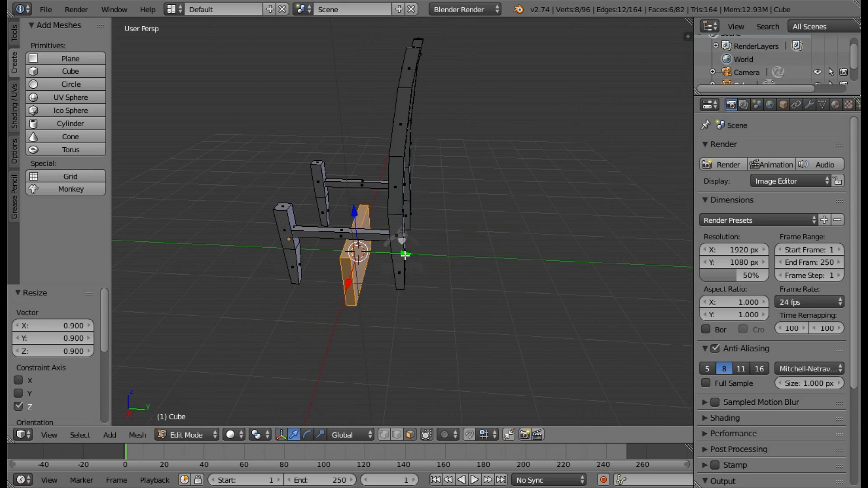
ctrl+drag(405, 254, 428, 244)
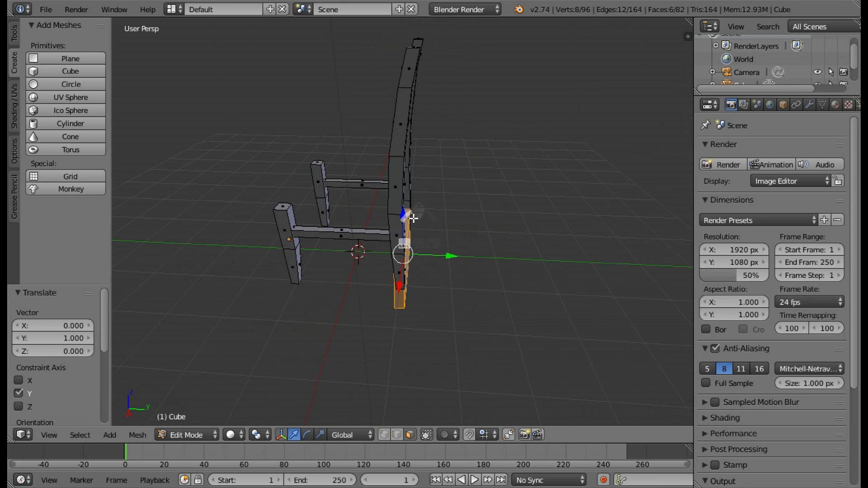
ctrl+drag(403, 213, 408, 74)
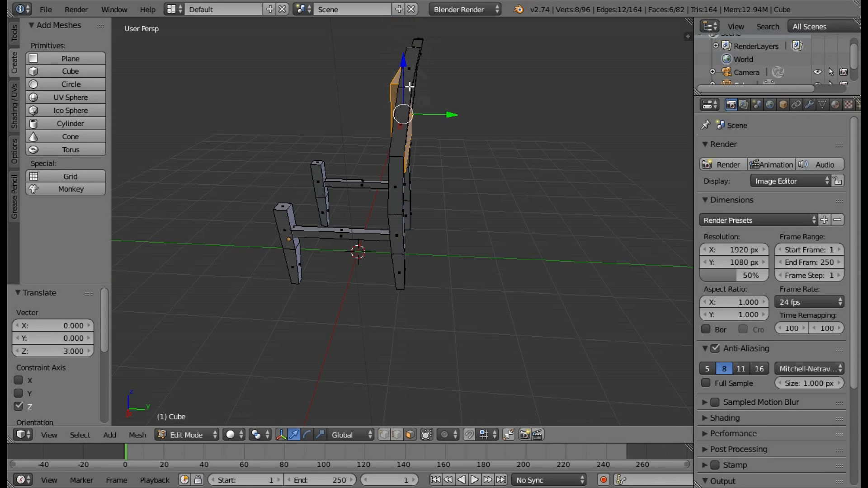
Raise the backrest panel 0.390 along Z between the upper posts.
key(KP_Decimal)
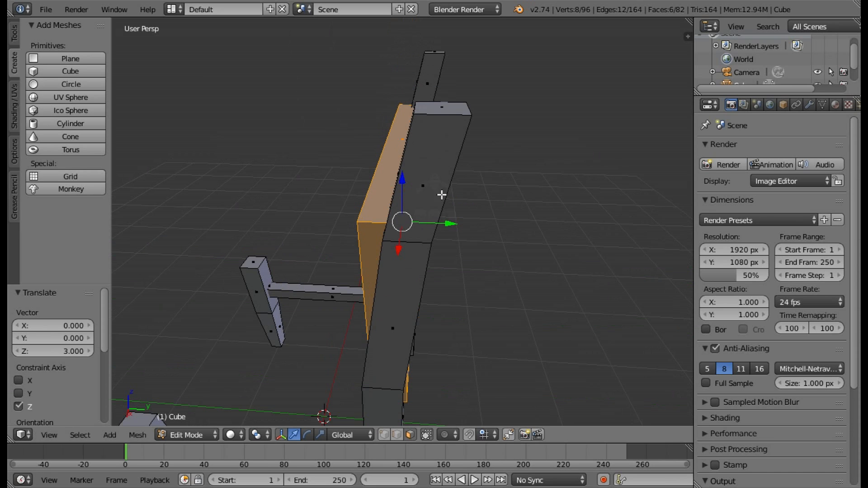
middle_drag(441, 195, 413, 175)
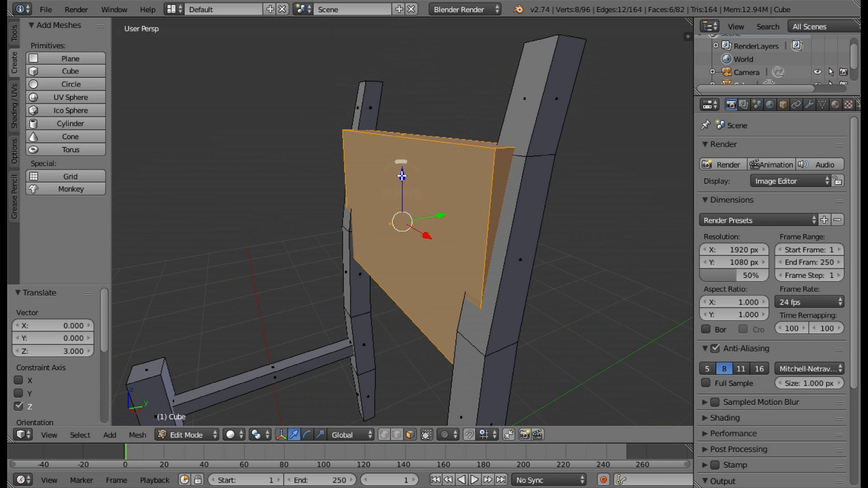
drag(401, 176, 494, 106)
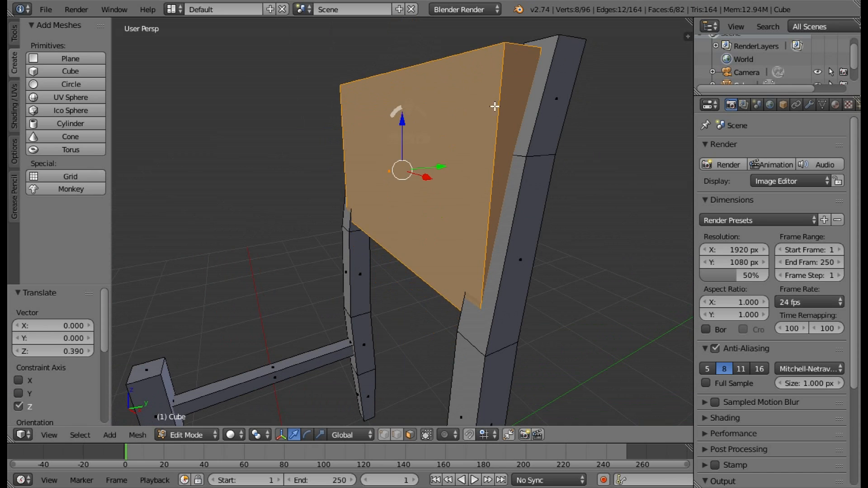
Select the panel's top face and move it 0.176 along Y to tilt the panel with the posts.
middle_drag(494, 106, 477, 238)
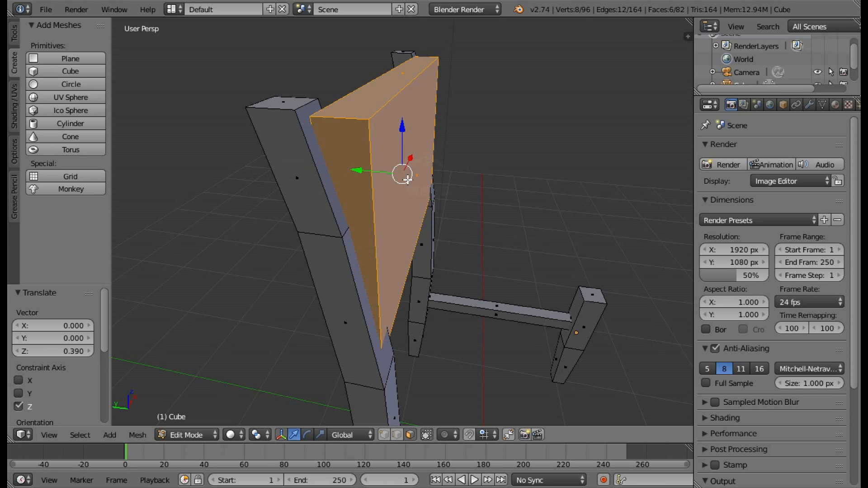
middle_drag(344, 167, 403, 184)
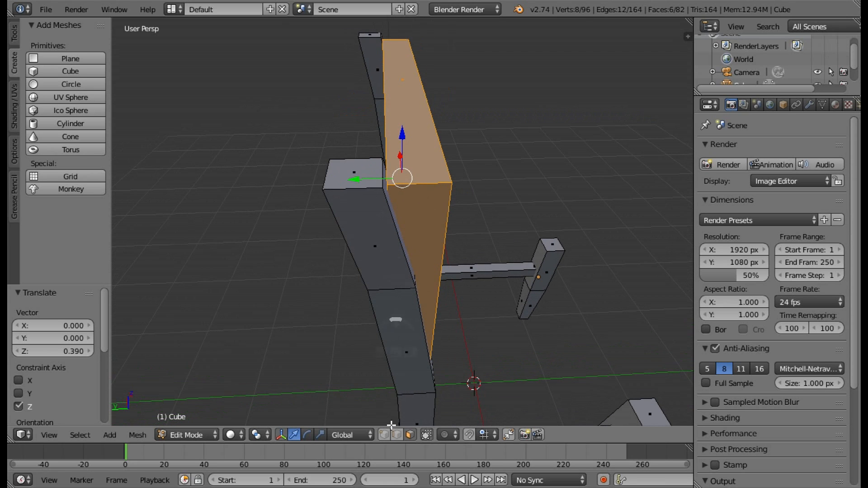
right_click(398, 115)
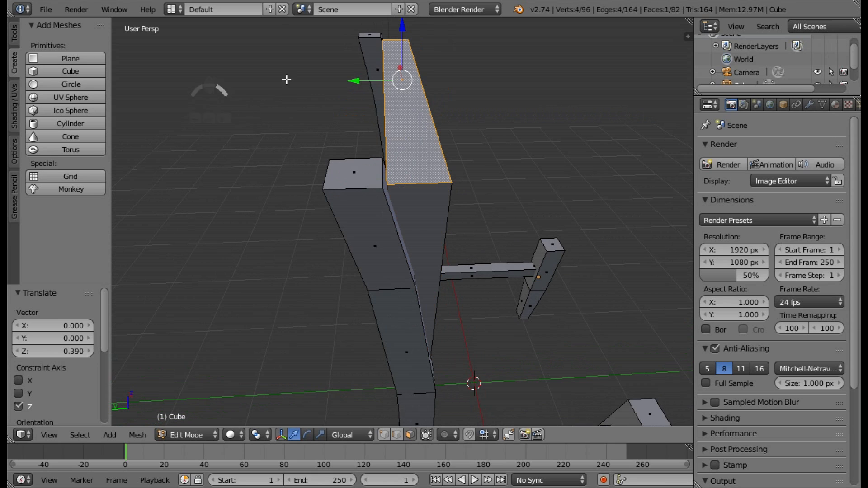
drag(364, 81, 327, 85)
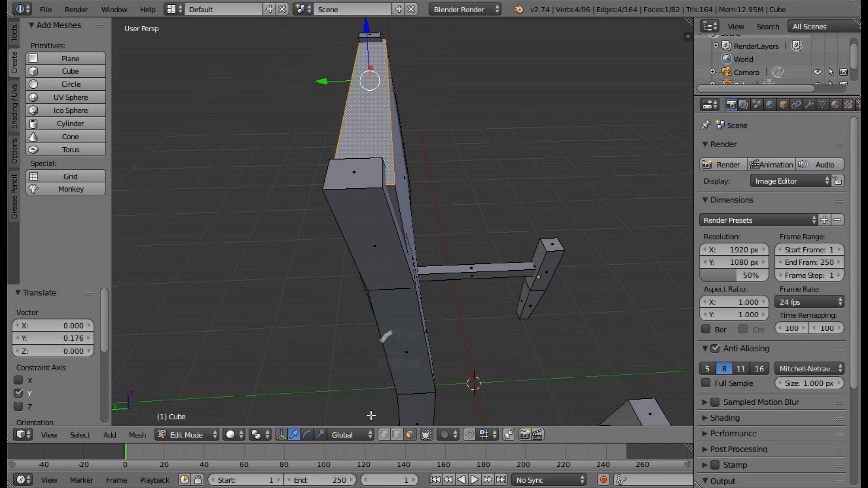
Switch to the scale manipulator with Local transform orientation and clear the selection.
click(320, 435)
click(348, 435)
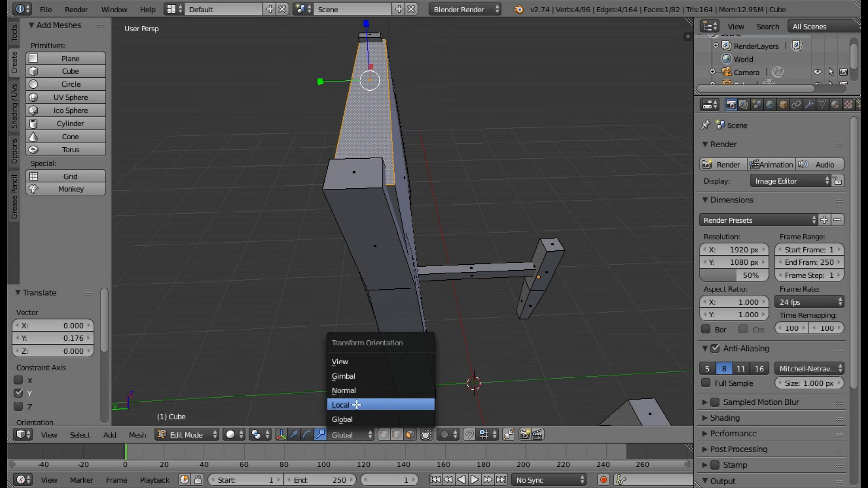
click(356, 405)
key(a)
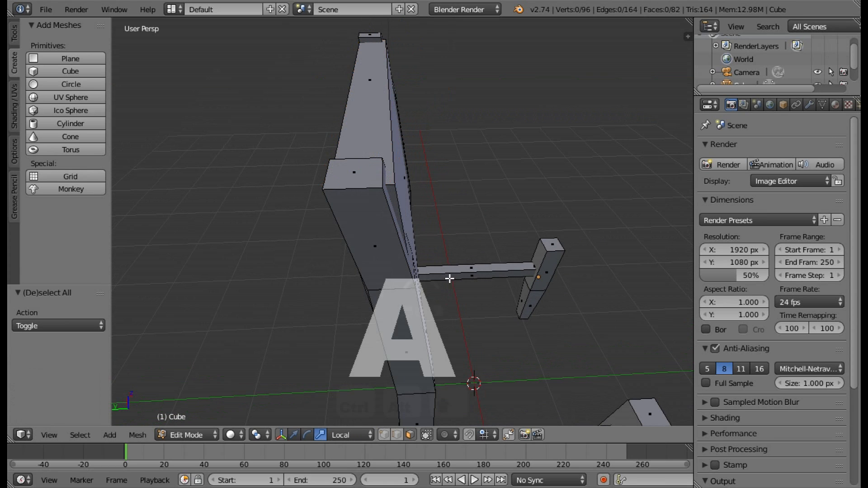
Select all six faces of the backrest panel and thin it by scaling 0.265 along local Y.
middle_drag(381, 290, 364, 277)
right_click(372, 190)
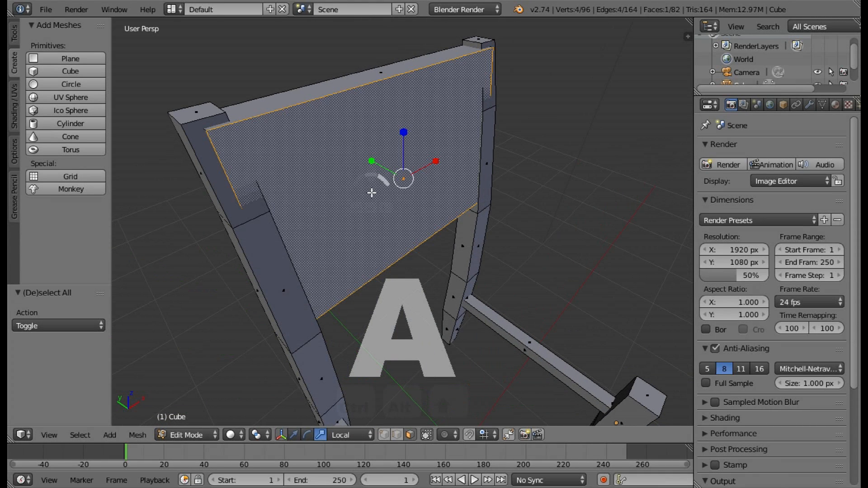
ctrl+right_click(333, 87)
middle_drag(237, 171, 453, 156)
ctrl+right_click(300, 152)
ctrl+right_click(452, 157)
middle_drag(344, 191, 359, 137)
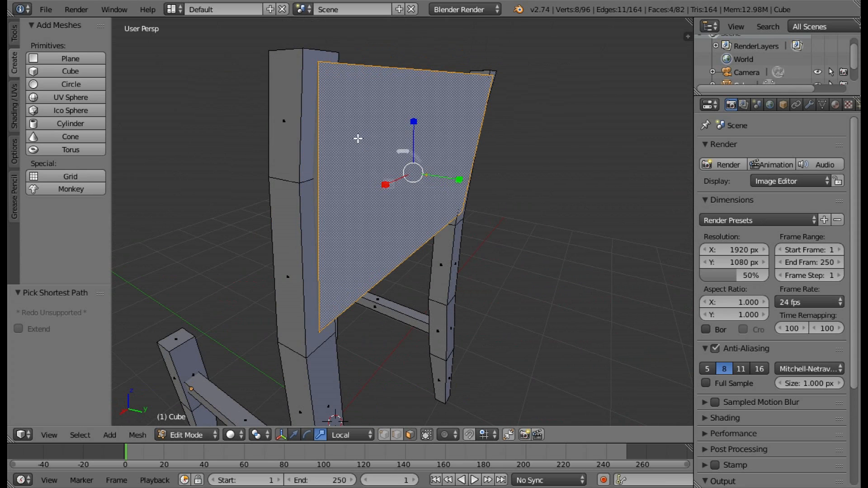
middle_drag(430, 253, 391, 146)
ctrl+right_click(364, 230)
middle_drag(419, 257, 464, 188)
key(s)
key(y)
key(y)
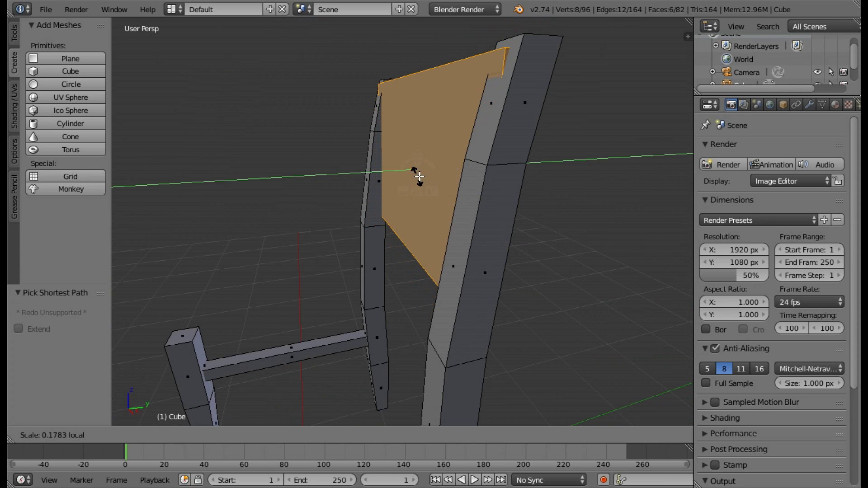
click(422, 178)
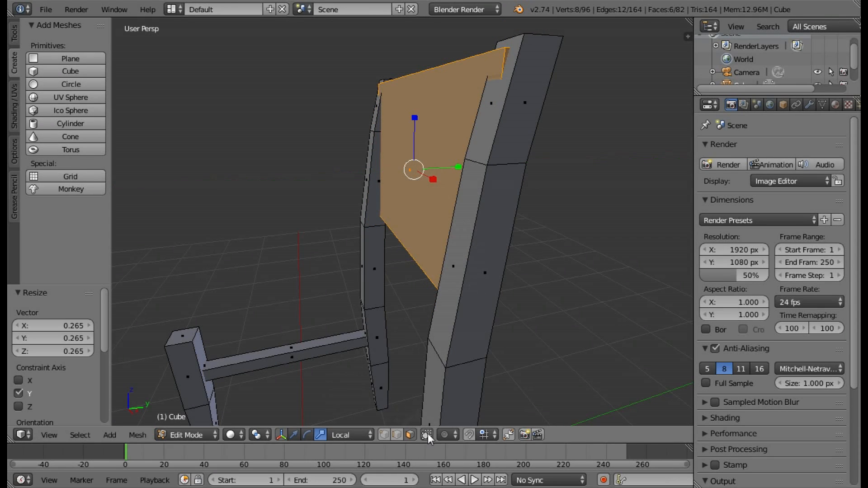
Restore Global orientation and the translate manipulator, and shift the panel's bottom face slightly along Y to line up with the posts.
middle_drag(432, 314, 418, 226)
right_click(411, 255)
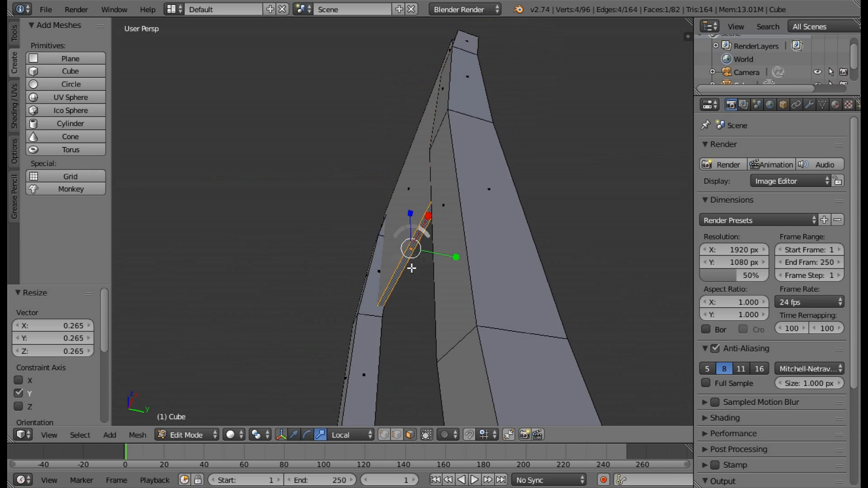
click(344, 434)
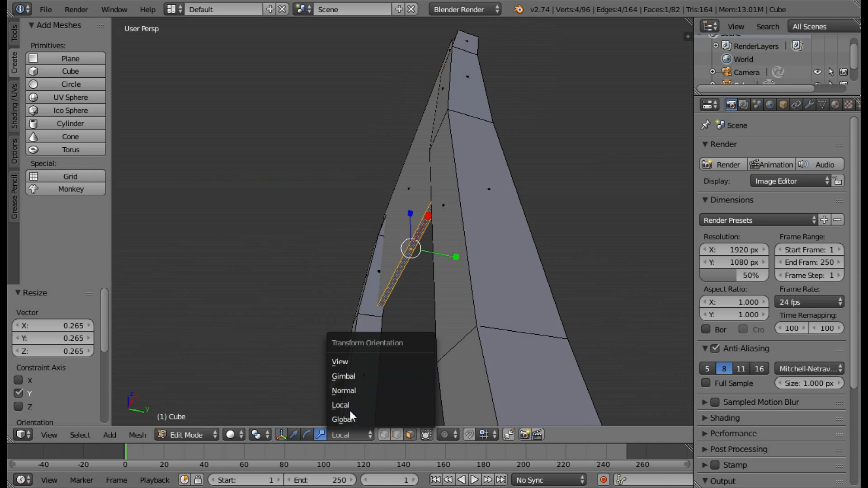
click(369, 419)
middle_drag(442, 332, 426, 370)
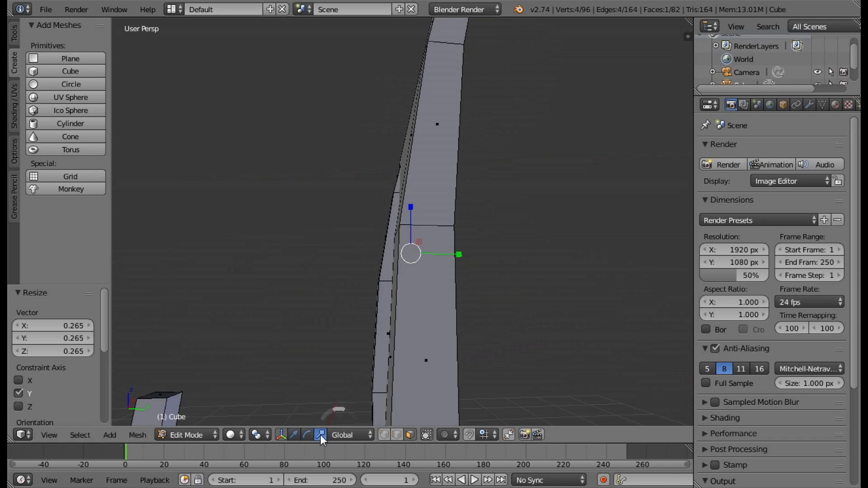
click(295, 435)
drag(454, 256, 457, 236)
Move the panel's top face 0.079 along Y so it sits within the post tops.
middle_drag(456, 237, 412, 185)
middle_drag(426, 94, 459, 100)
drag(468, 100, 480, 99)
middle_drag(480, 99, 579, 96)
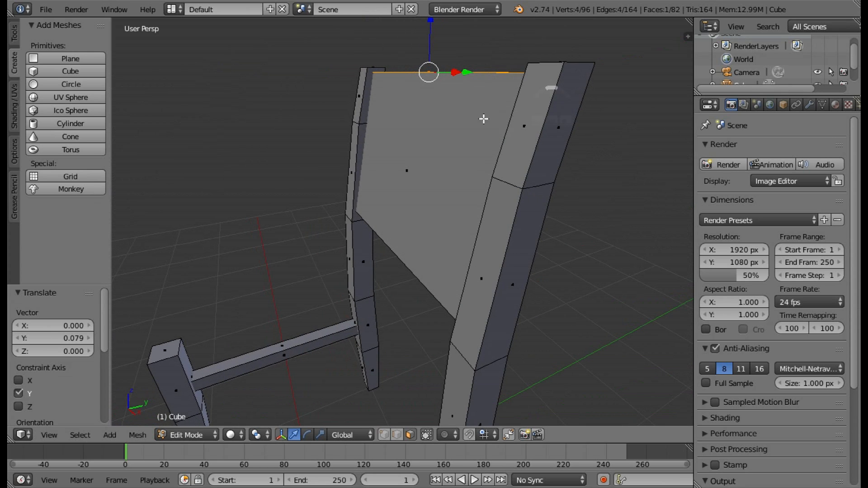
Display the mesh editing tools that include Loop Cut and Slide.
middle_drag(484, 119, 447, 127)
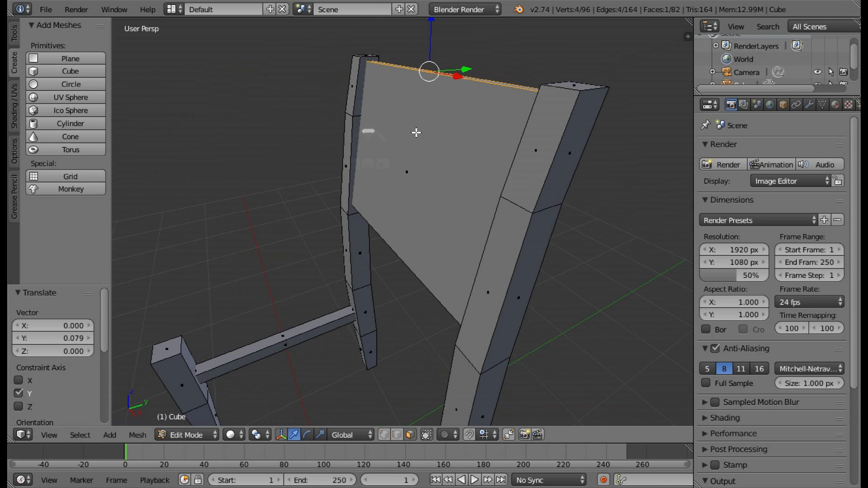
middle_drag(471, 154, 400, 105)
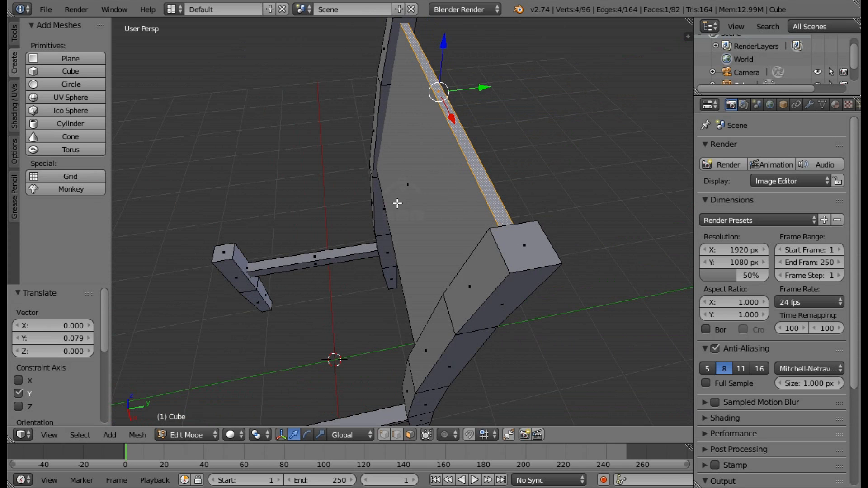
middle_drag(393, 207, 523, 144)
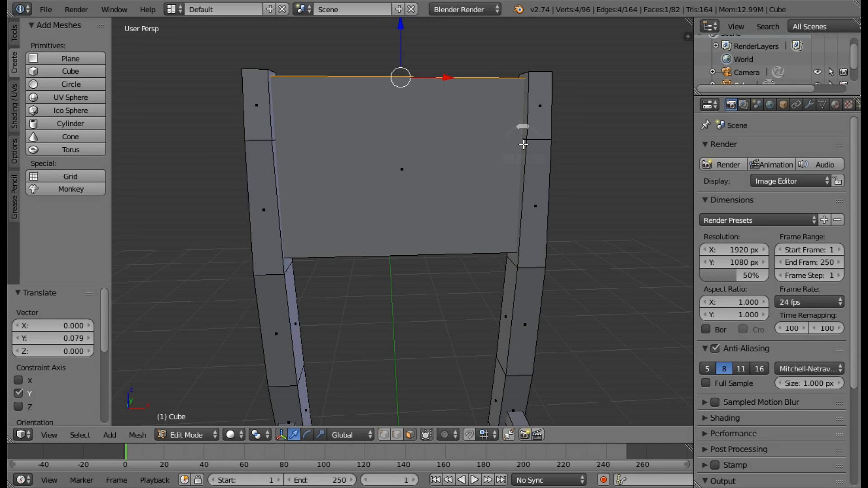
middle_drag(496, 148, 423, 149)
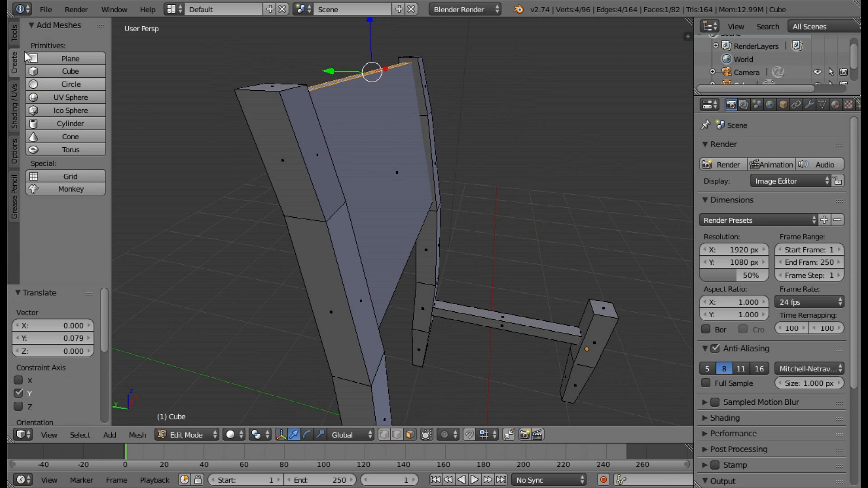
click(13, 33)
drag(101, 158, 105, 208)
middle_drag(270, 183, 72, 210)
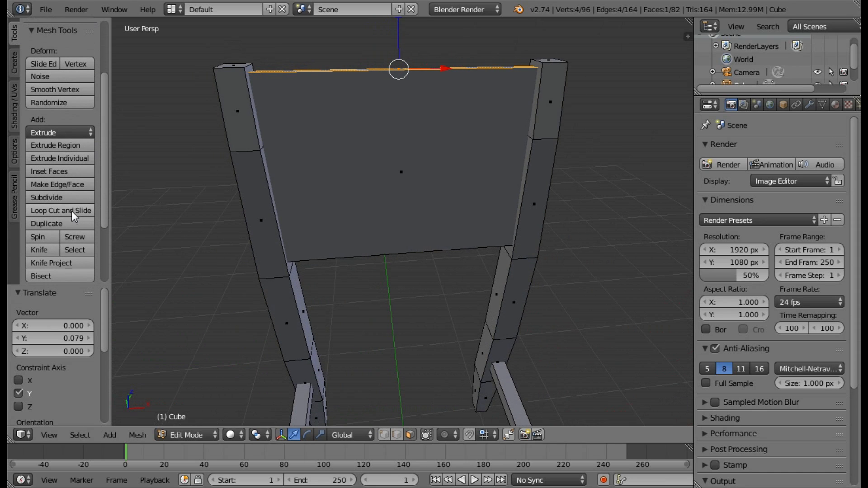
Try cutting two vertical edge loops into the backrest panel near its outer sides, and undo both cuts.
click(71, 211)
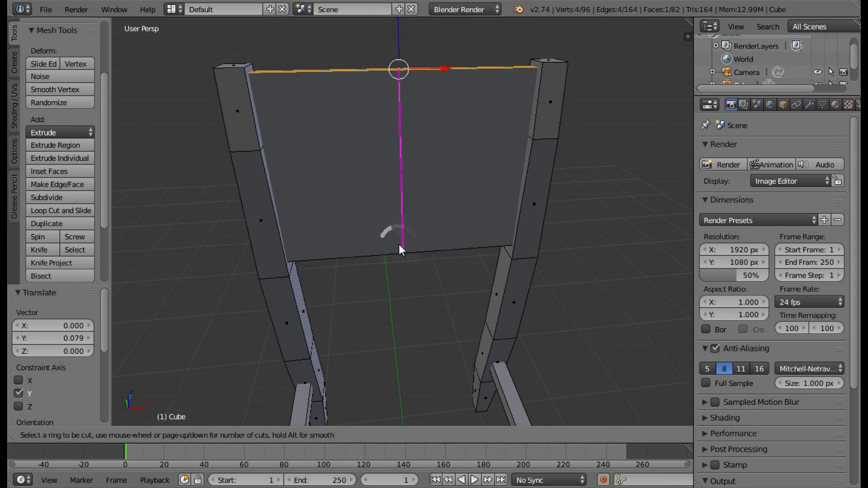
click(398, 244)
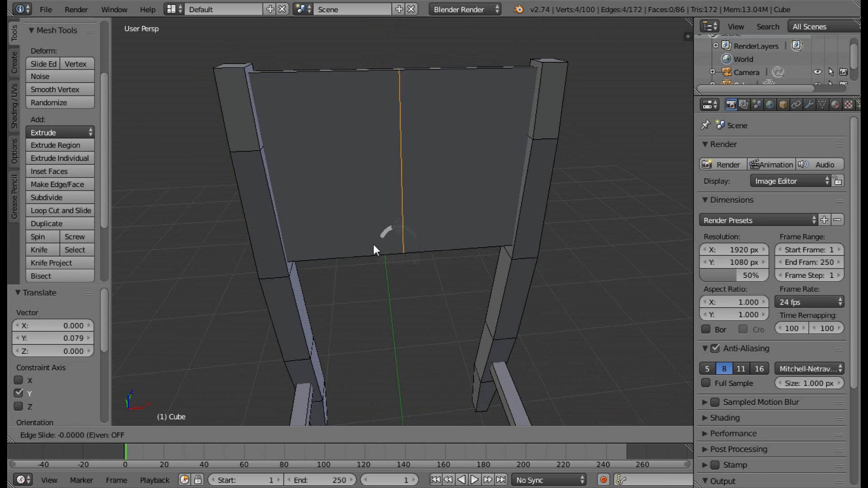
click(318, 249)
click(88, 210)
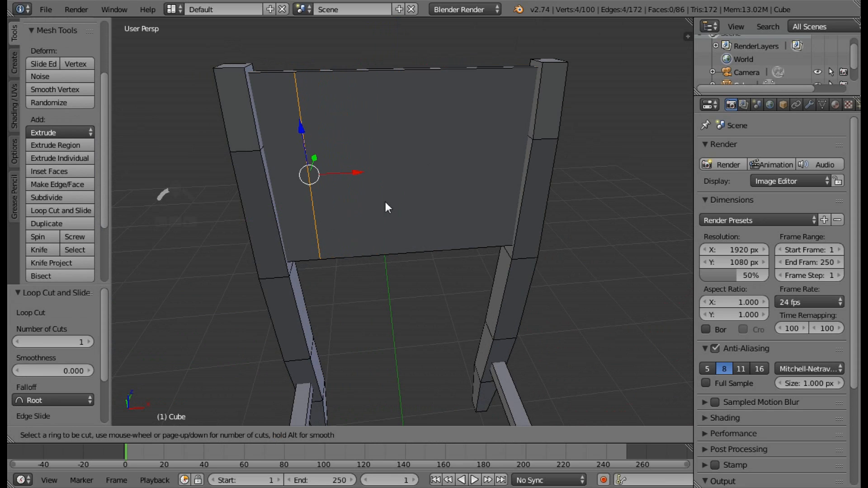
click(394, 248)
click(441, 243)
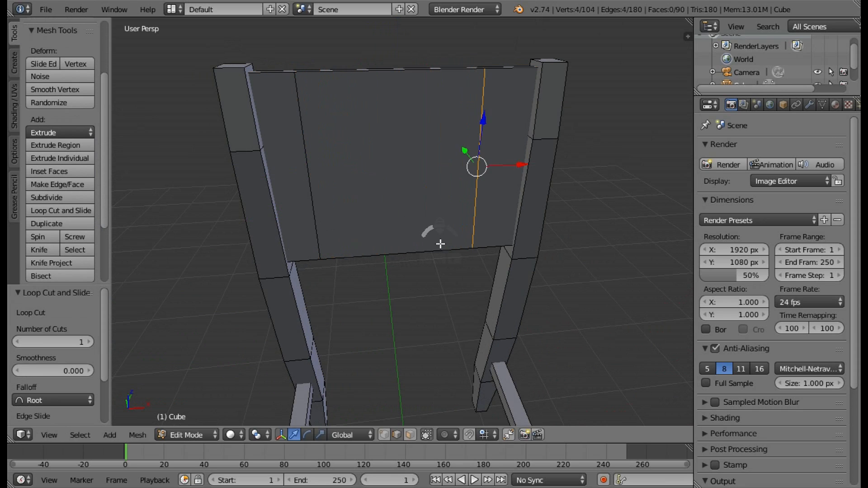
key(ctrl+z)
key(ctrl+z)
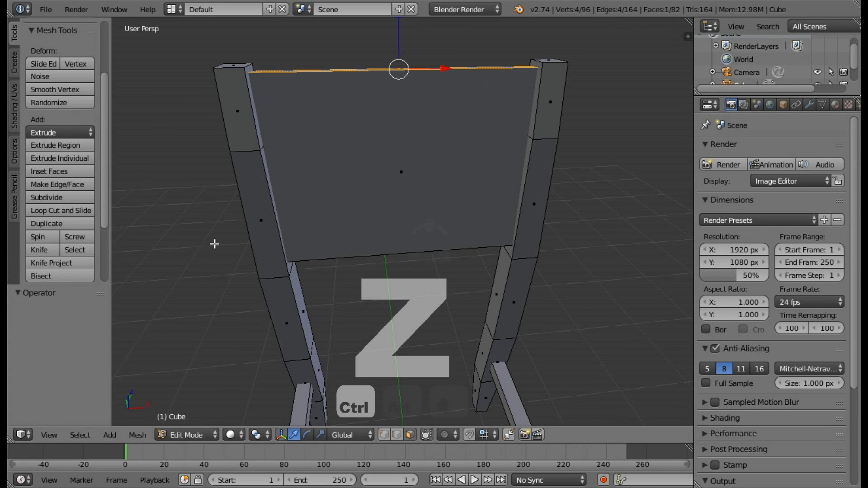
Cut a centred vertical edge loop into the backrest panel, plus one through the middle of each half, without sliding them.
click(62, 210)
click(385, 253)
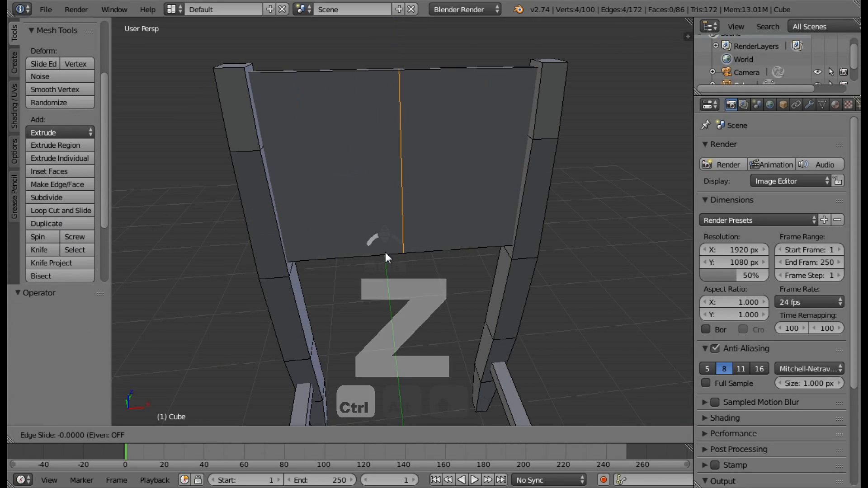
click(385, 253)
click(40, 211)
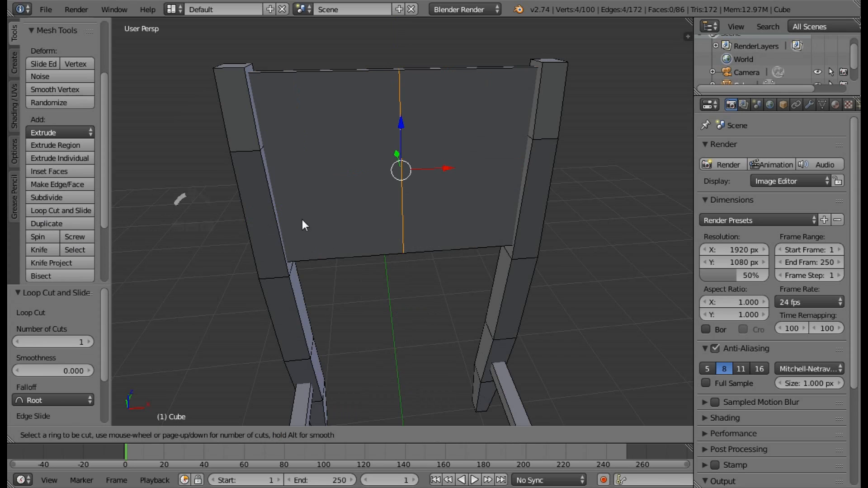
click(330, 248)
click(330, 248)
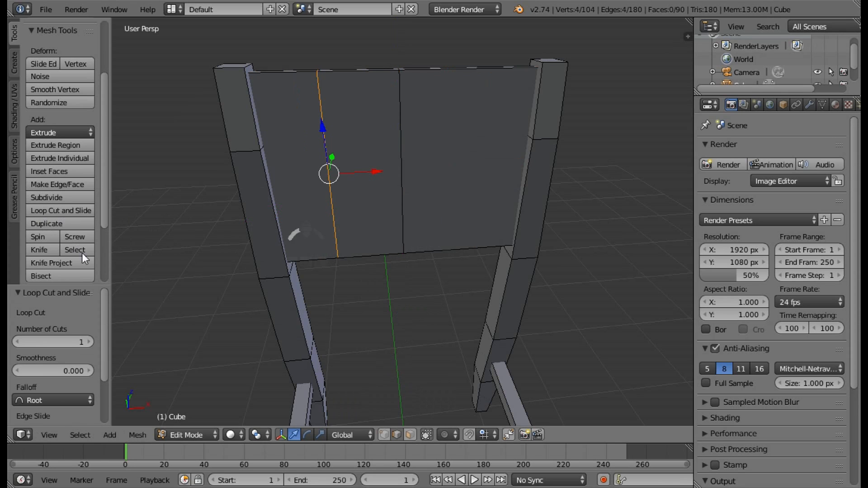
click(50, 210)
click(449, 237)
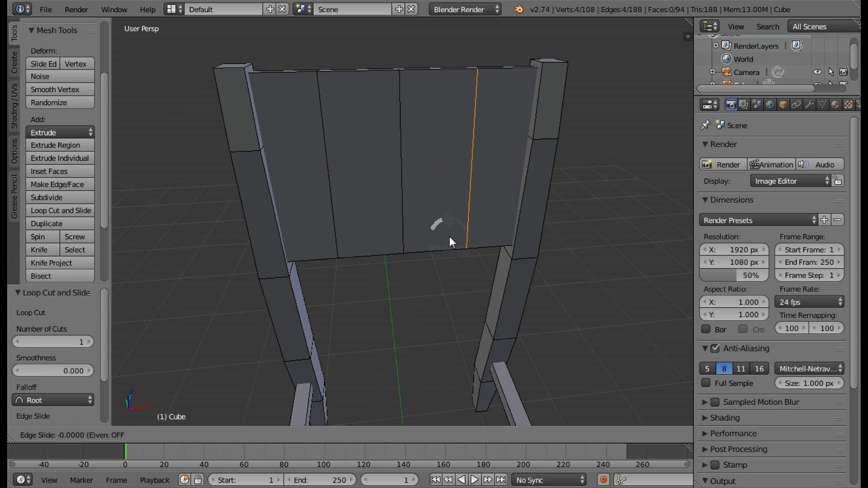
click(450, 237)
Select the panel's central vertical edge loop and move it 0.144 along Y to bow the backrest.
middle_drag(463, 227, 422, 167)
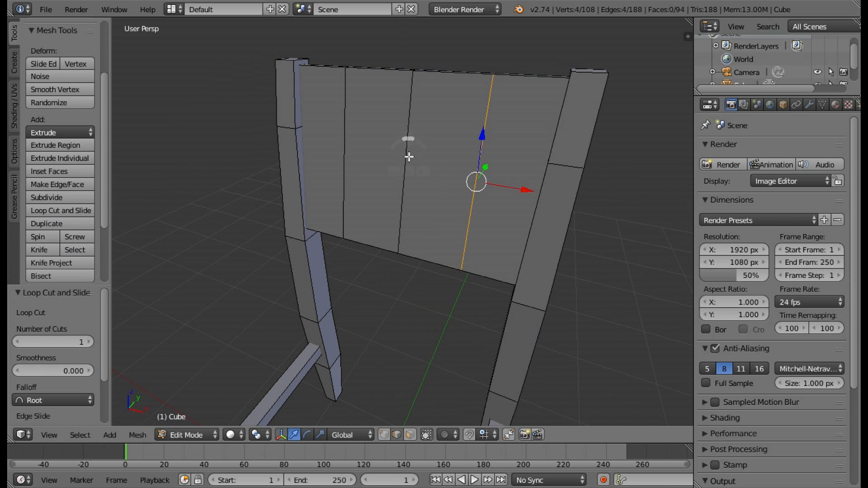
right_click(408, 157)
alt+right_click(409, 157)
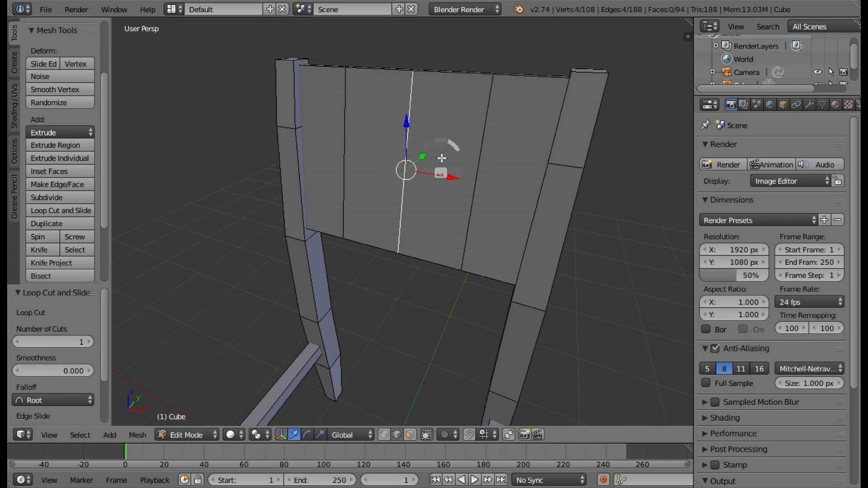
middle_drag(432, 168, 445, 188)
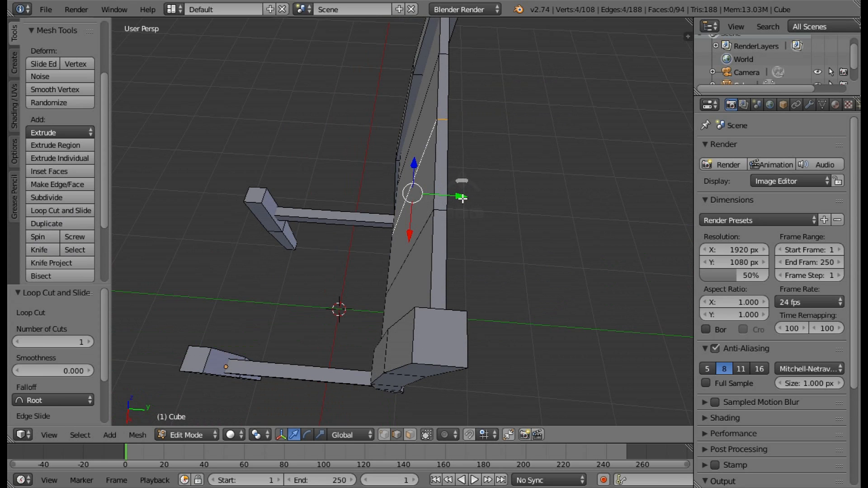
mouse_move(462, 197)
mouse_down()
mouse_move(484, 200)
mouse_move(472, 188)
mouse_up()
Select the two vertical edge loops either side of the backrest panel's centre and move them 0.110 along Y.
middle_drag(472, 188, 365, 122)
right_click(359, 122)
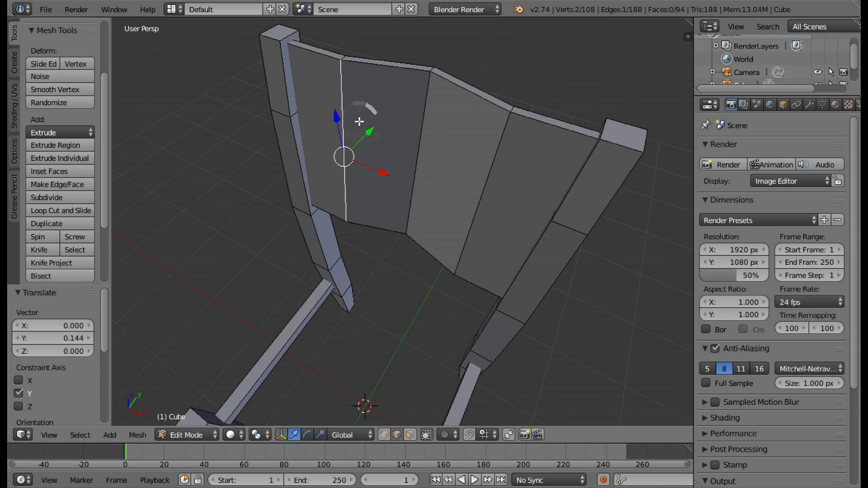
alt+shift+right_click(497, 174)
middle_drag(560, 167, 457, 188)
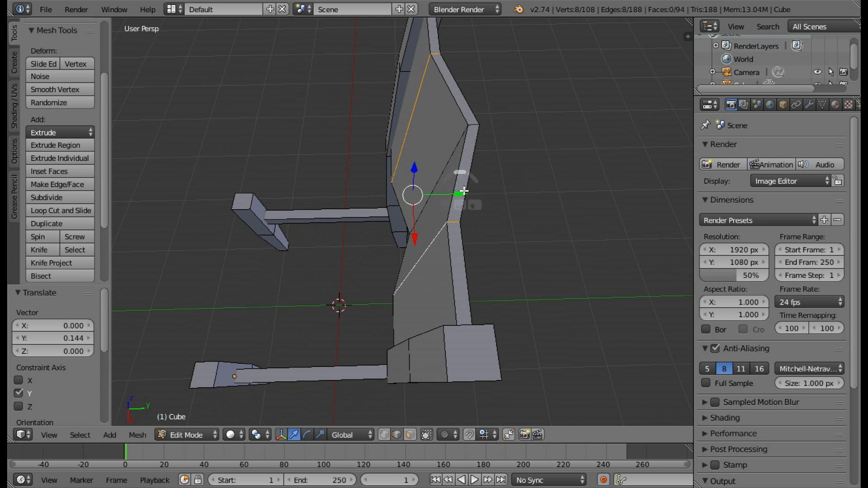
drag(460, 189, 480, 190)
middle_drag(483, 189, 589, 106)
middle_drag(406, 166, 429, 226)
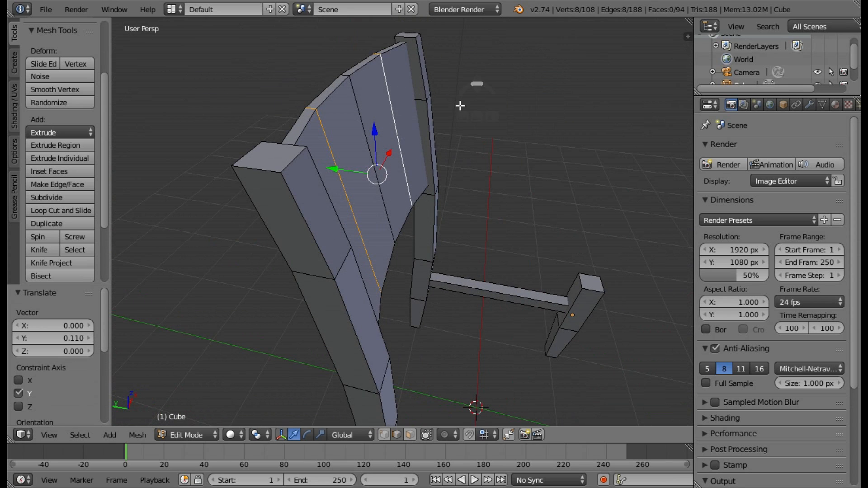
Cut a horizontal edge loop at the panel's mid-height, plus one through each of the upper and lower halves, without sliding them.
middle_drag(465, 187, 397, 152)
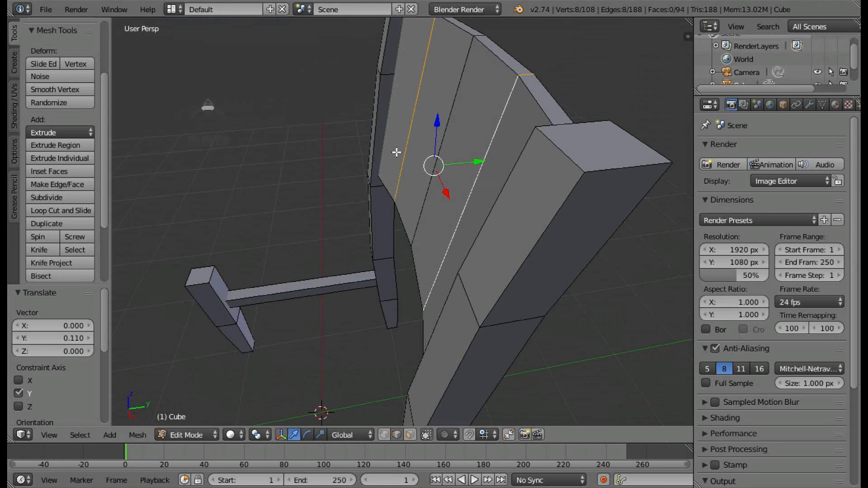
click(70, 213)
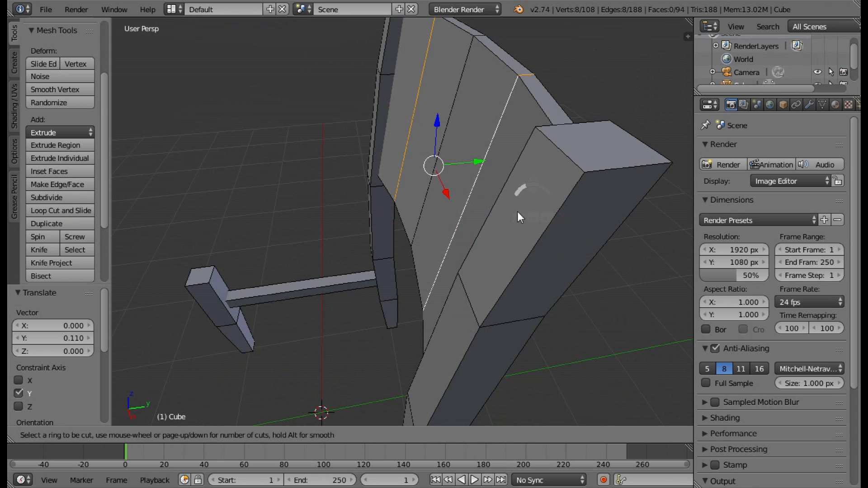
click(456, 247)
click(456, 247)
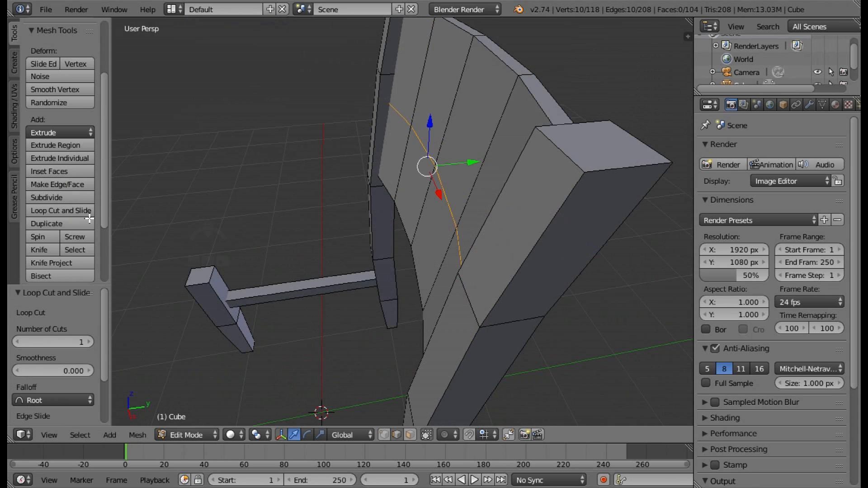
click(63, 211)
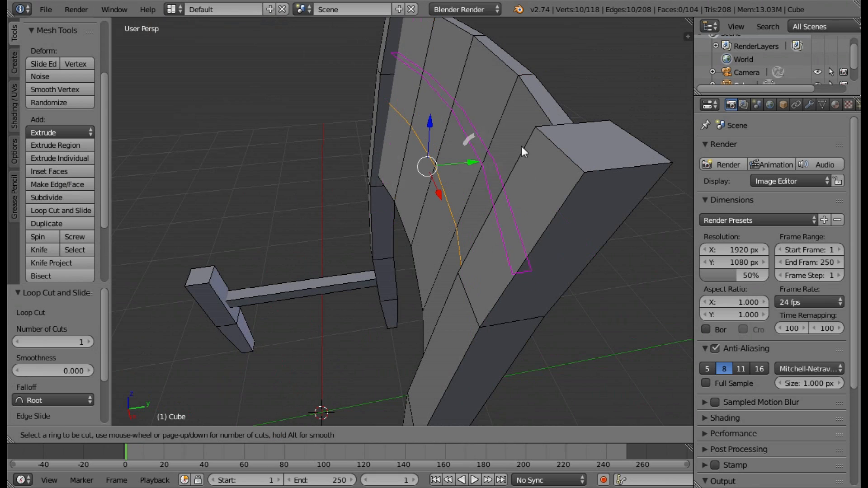
click(494, 149)
click(401, 162)
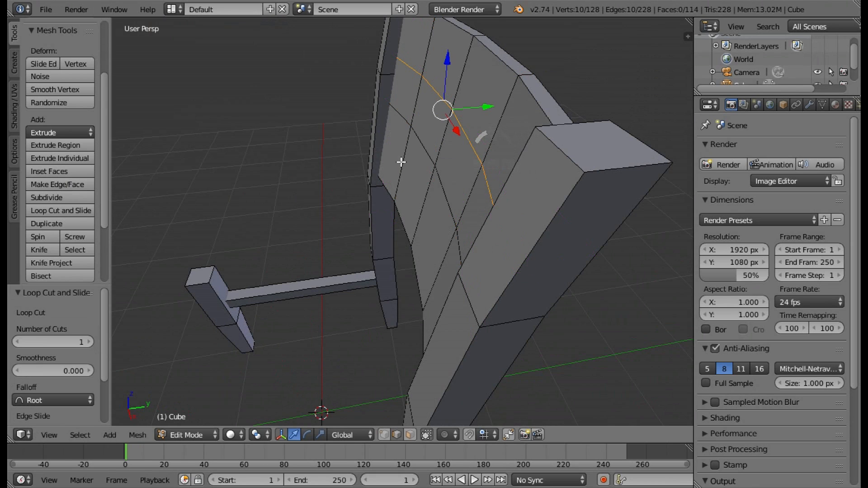
click(72, 210)
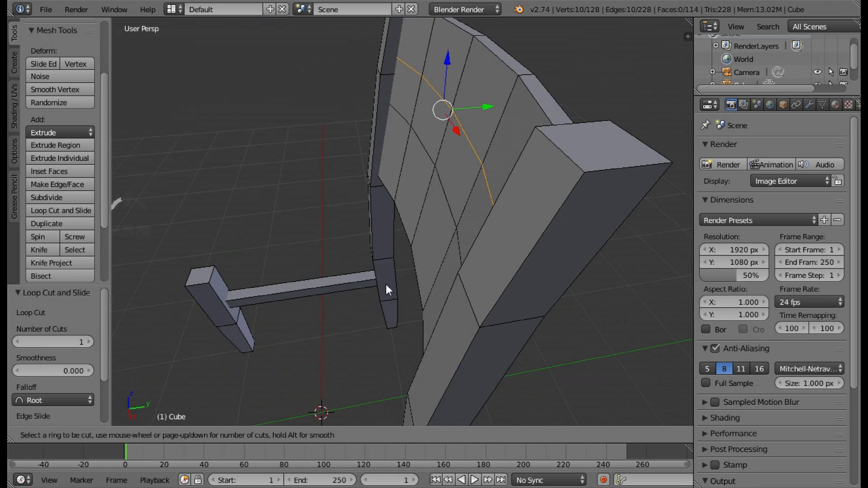
click(440, 278)
click(440, 278)
Deselect the middle segments of the lower horizontal loop on both faces and move its outer segments -0.024 along Y.
middle_drag(440, 278, 474, 286)
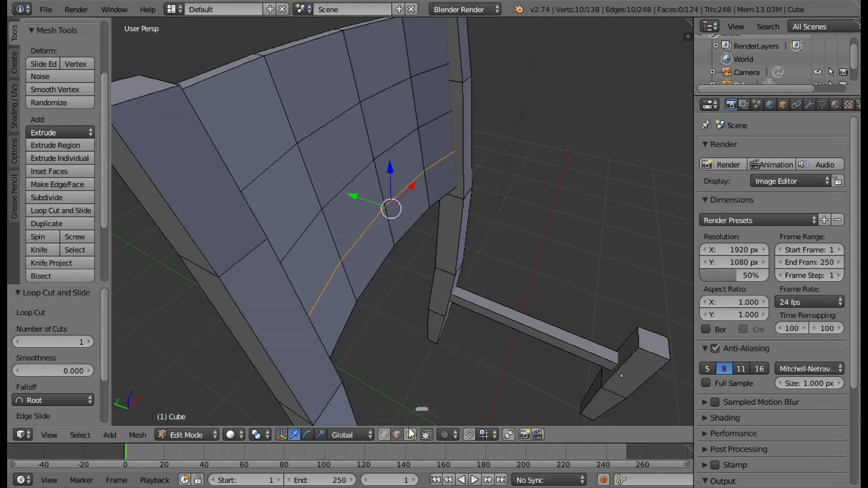
middle_drag(413, 395, 376, 225)
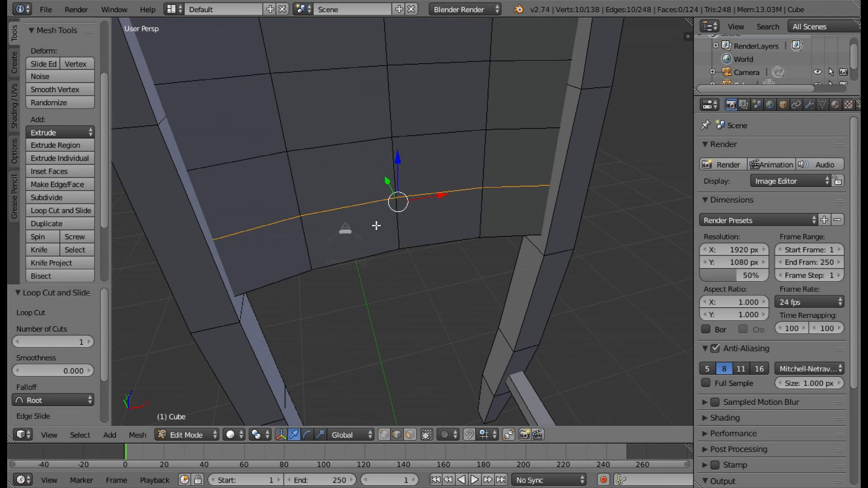
shift+right_click(353, 207)
shift+right_click(421, 188)
middle_drag(387, 229, 632, 184)
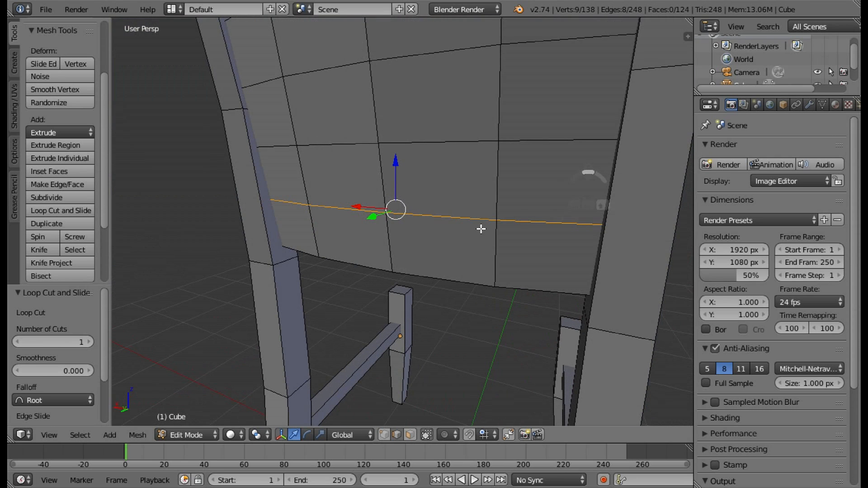
shift+right_click(405, 235)
shift+right_click(367, 228)
middle_drag(385, 244, 471, 228)
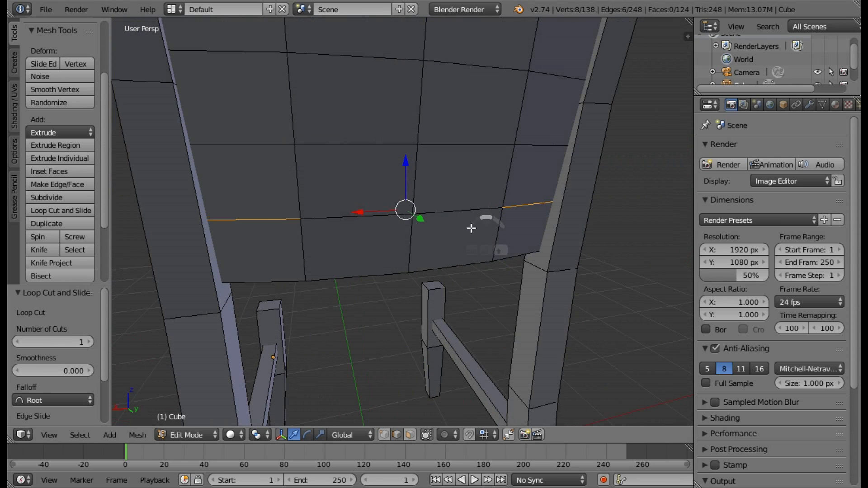
scroll(442, 218, down, 3)
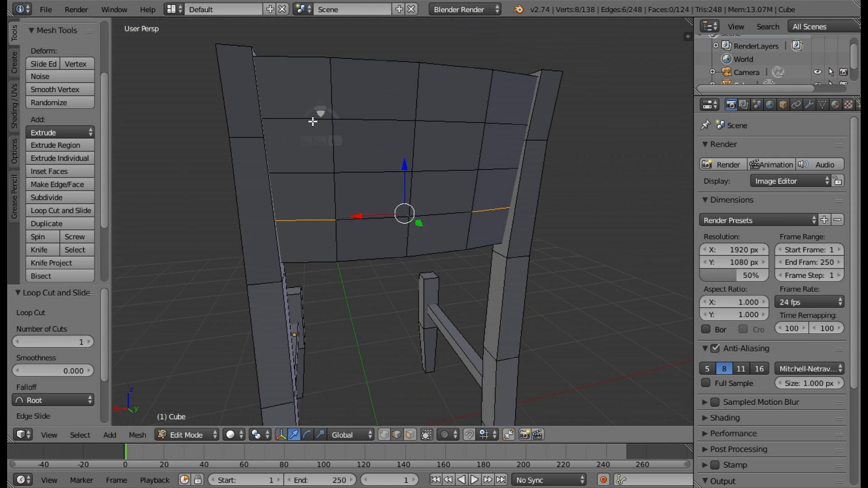
middle_drag(413, 137, 561, 250)
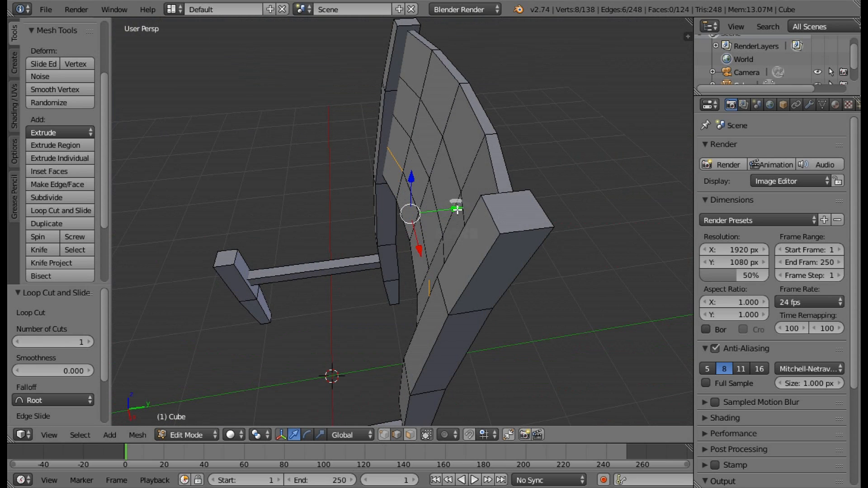
drag(454, 209, 451, 210)
Select the outer segments of the panel's middle horizontal loop on both faces and move them -0.036 along Y.
scroll(406, 129, up, 1)
right_click(399, 112)
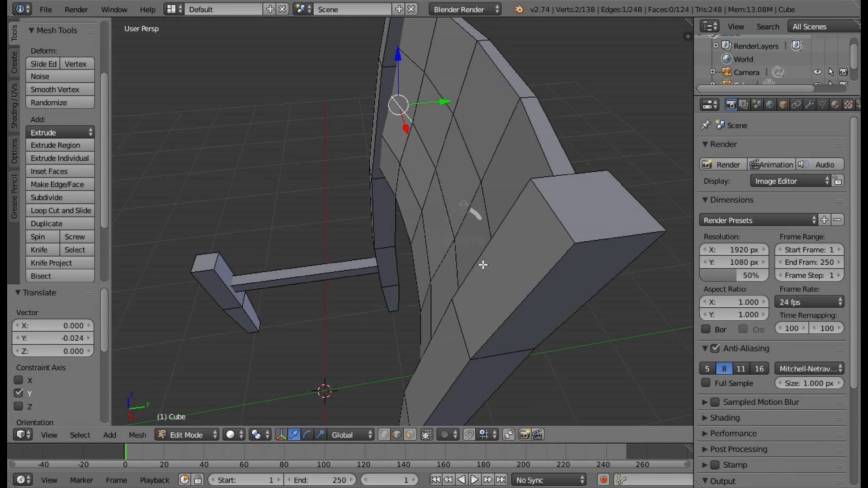
shift+right_click(458, 259)
middle_drag(465, 235, 7, 191)
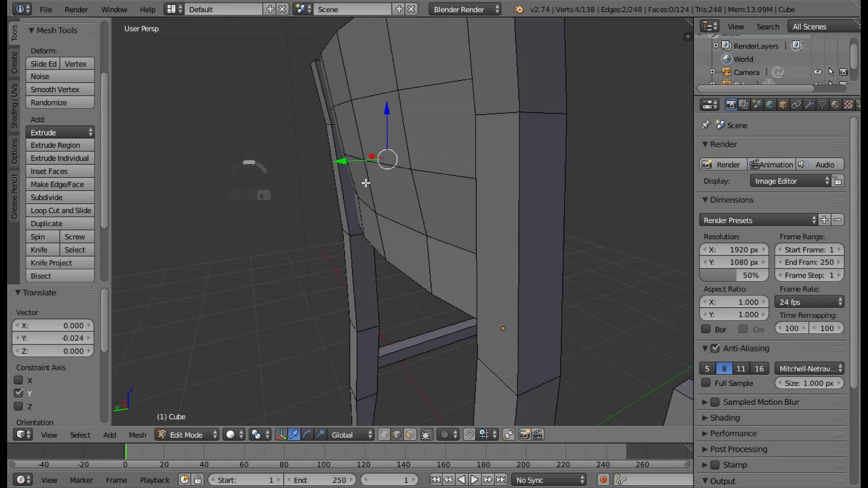
shift+right_click(464, 151)
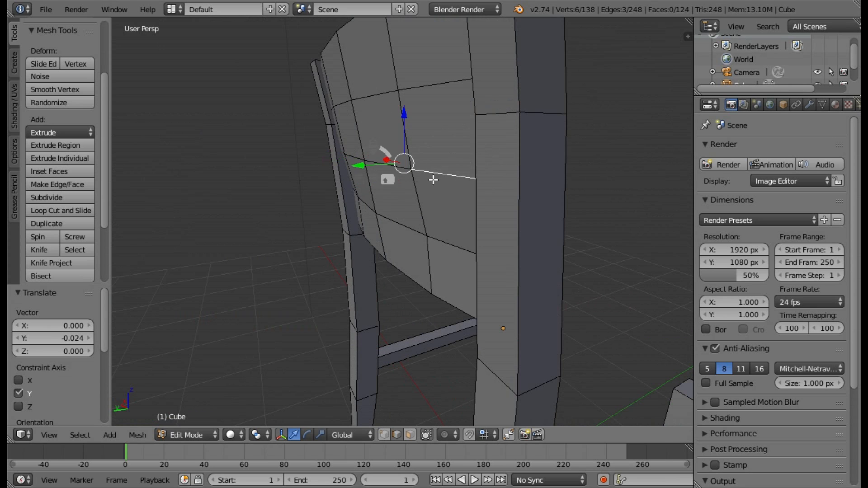
middle_drag(426, 180, 439, 242)
shift+right_click(271, 159)
scroll(445, 294, down, 3)
key(z)
middle_drag(398, 175, 209, 197)
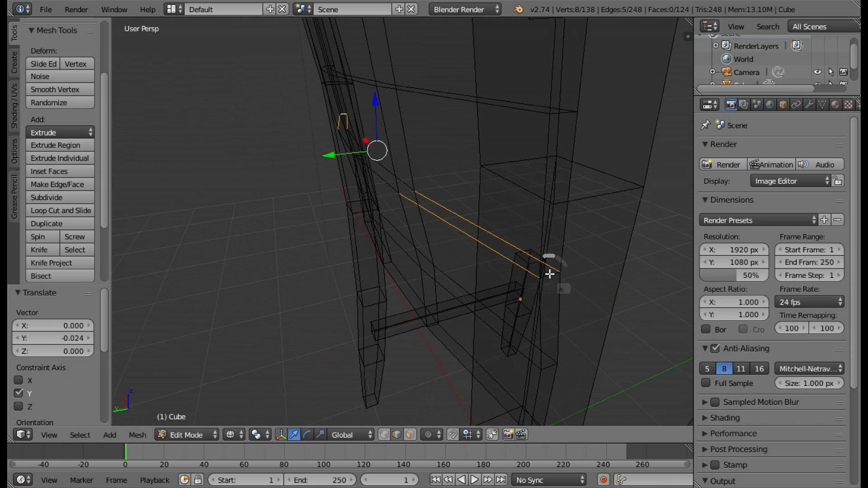
key(z)
mouse_move(494, 237)
middle_down()
mouse_move(438, 264)
mouse_move(328, 182)
middle_up()
drag(335, 146, 344, 145)
middle_drag(344, 145, 262, 107)
Select the outer segments of the panel's upper horizontal loop on both its front and back faces.
right_click(262, 105)
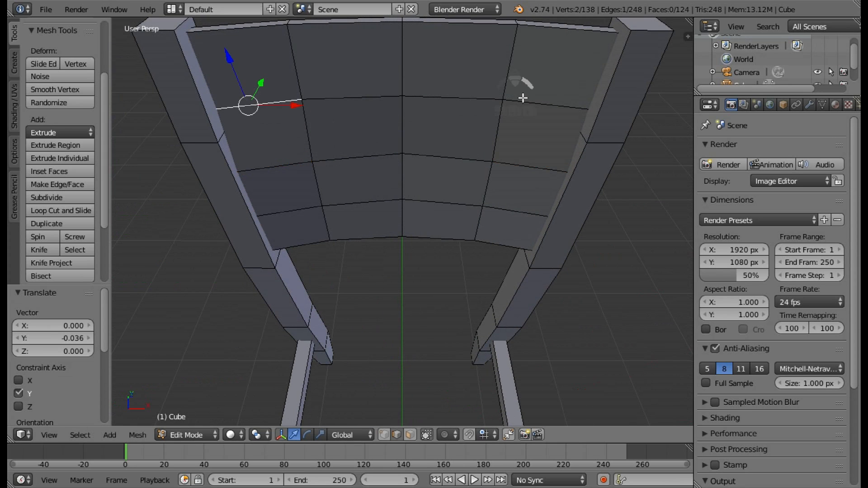
shift+right_click(540, 103)
middle_drag(587, 145, 365, 118)
shift+right_click(314, 132)
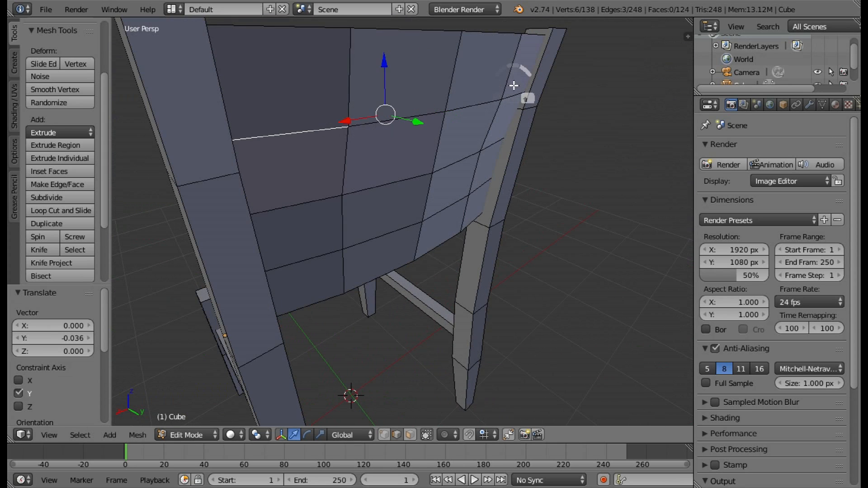
shift+right_click(515, 86)
key(z)
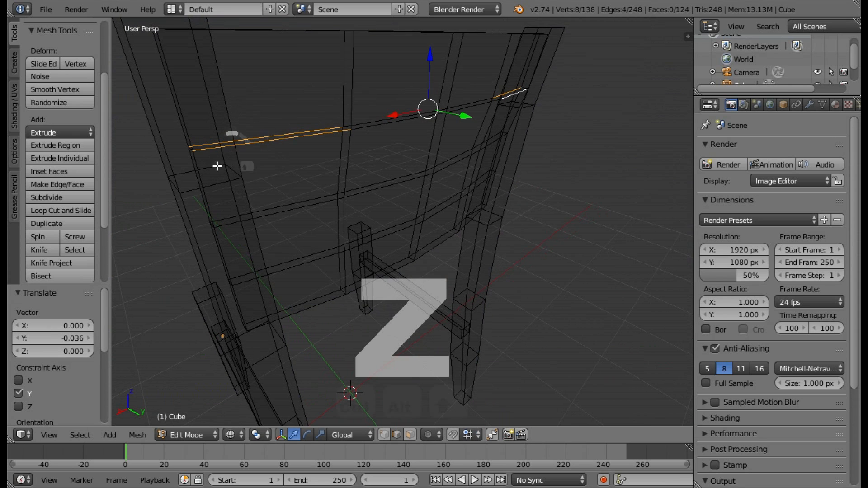
middle_drag(217, 166, 484, 256)
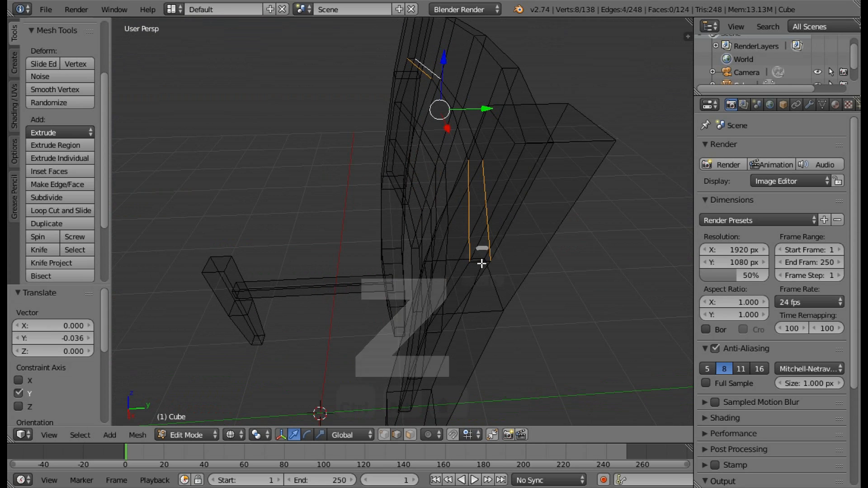
Remove the stray edges picked beside the post from the selection and move the upper loop's outer segments -0.028 along Y.
shift+right_click(481, 264)
shift+right_click(480, 272)
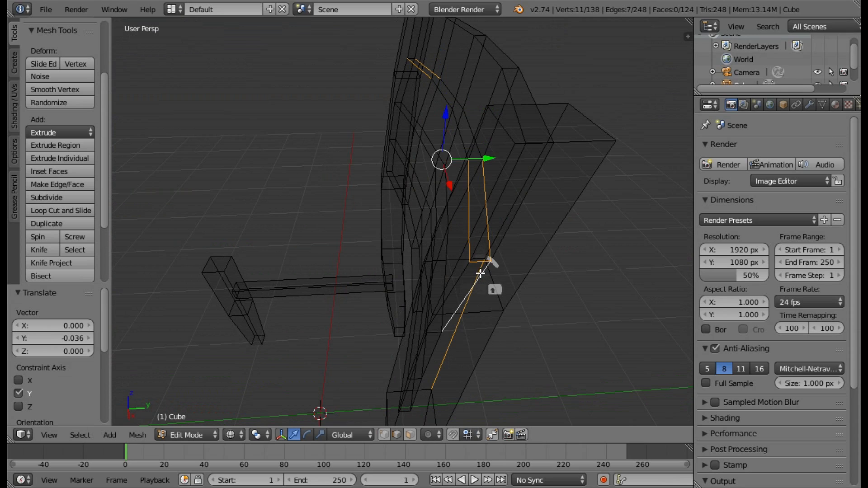
shift+right_click(480, 275)
shift+right_click(463, 295)
shift+right_click(467, 296)
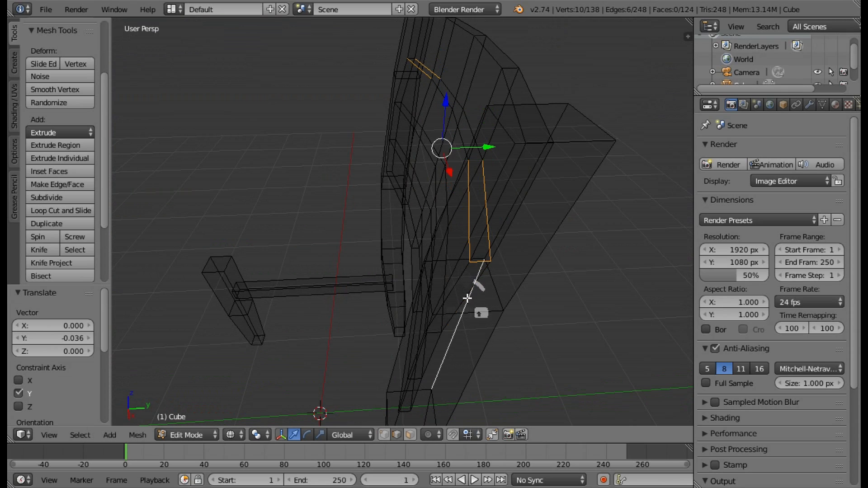
shift+right_click(467, 298)
shift+right_click(468, 297)
shift+right_click(483, 271)
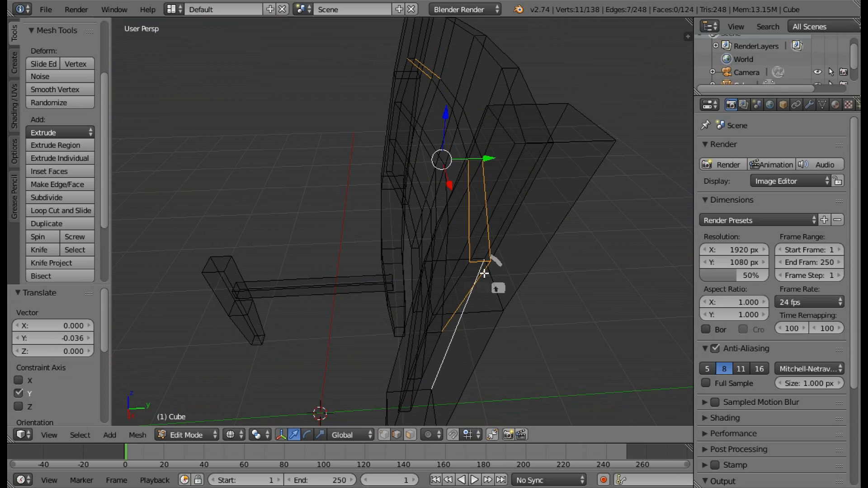
shift+right_click(482, 271)
middle_drag(397, 219, 475, 240)
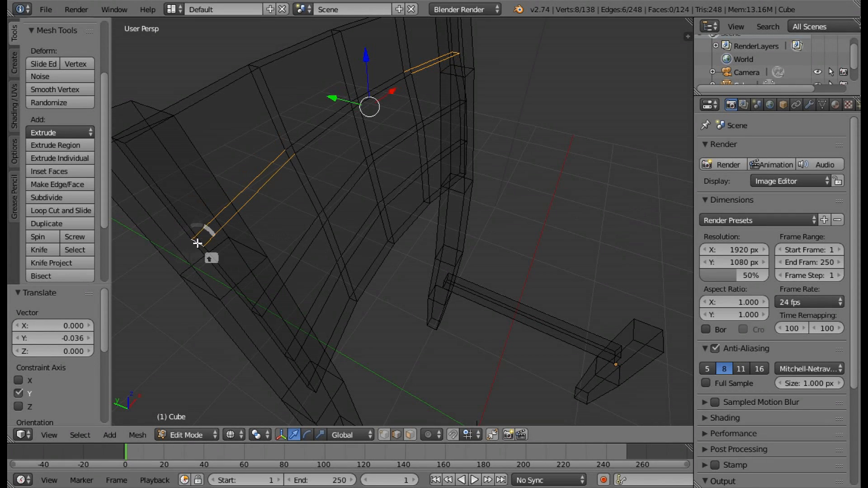
key(z)
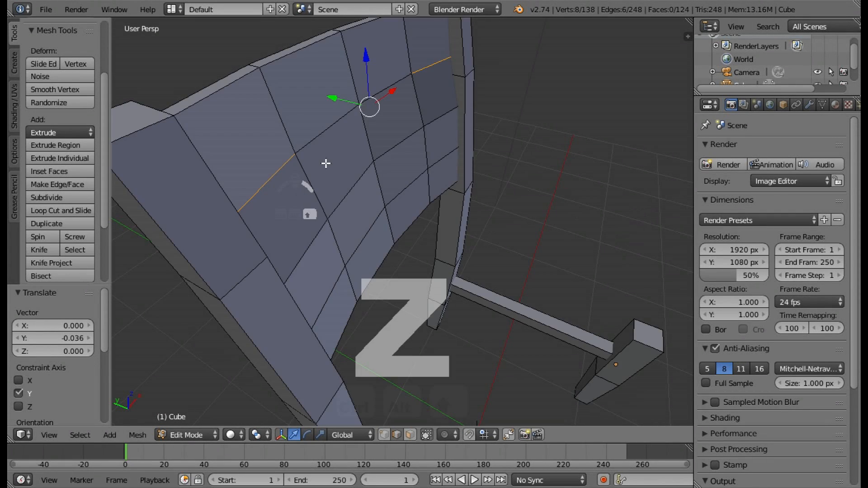
mouse_move(326, 164)
middle_down()
mouse_move(368, 151)
mouse_move(328, 116)
middle_up()
drag(321, 115, 327, 114)
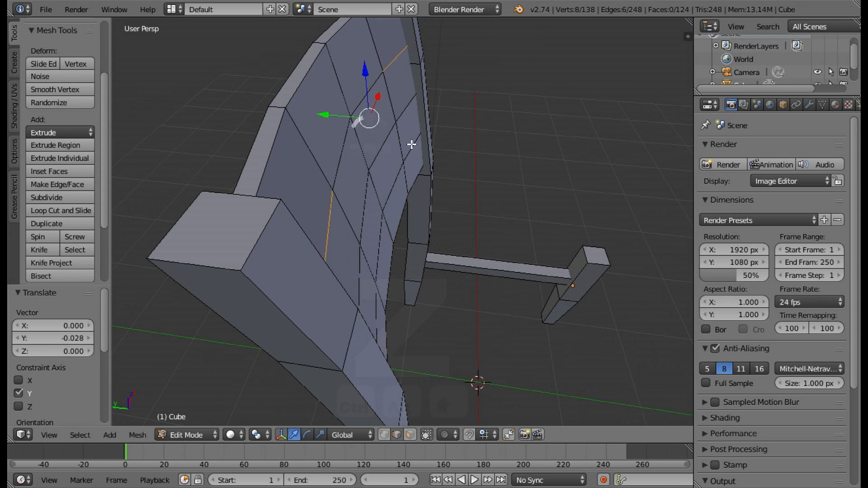
Deselect the whole mesh and check the backrest panel's curvature.
middle_drag(410, 143, 516, 245)
key(a)
middle_drag(460, 239, 477, 243)
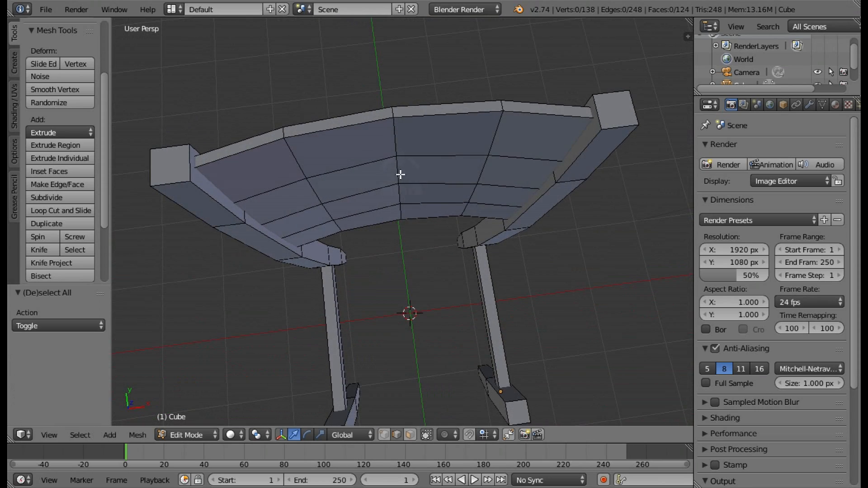
middle_drag(413, 213, 451, 357)
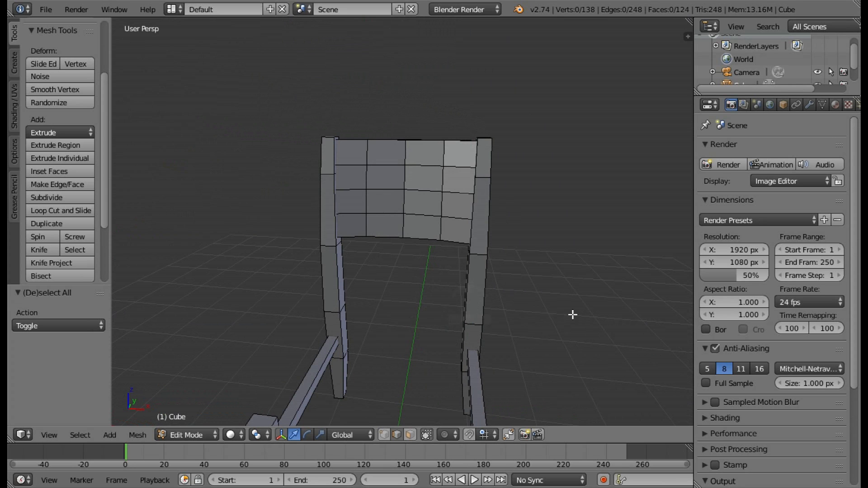
Switch to face selection and, in wireframe, circle-select the four long faces of the side rail on the +X side.
middle_drag(572, 314, 621, 319)
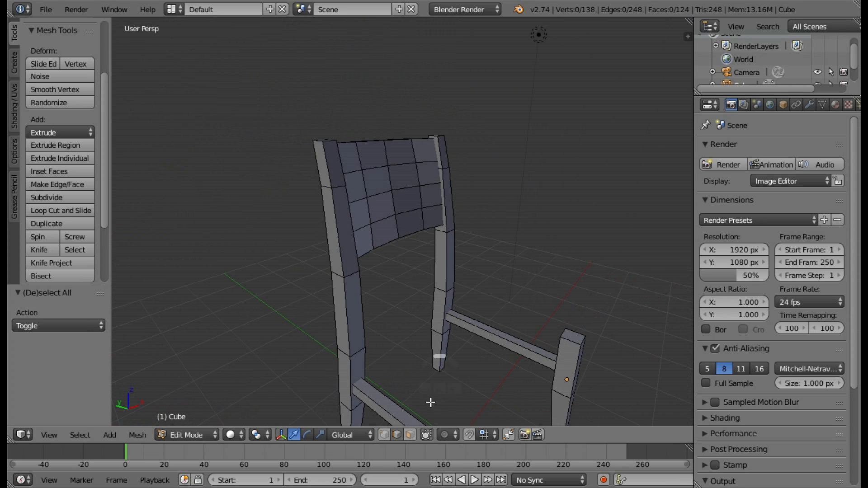
middle_drag(520, 344, 548, 333)
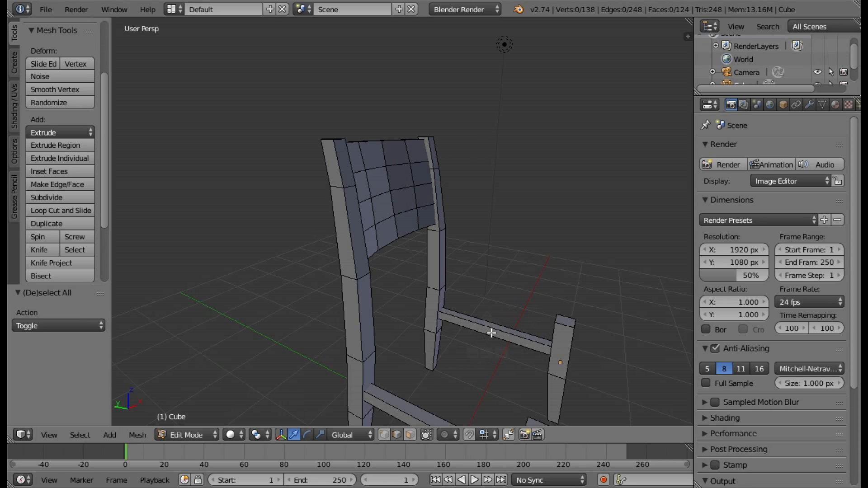
key(c)
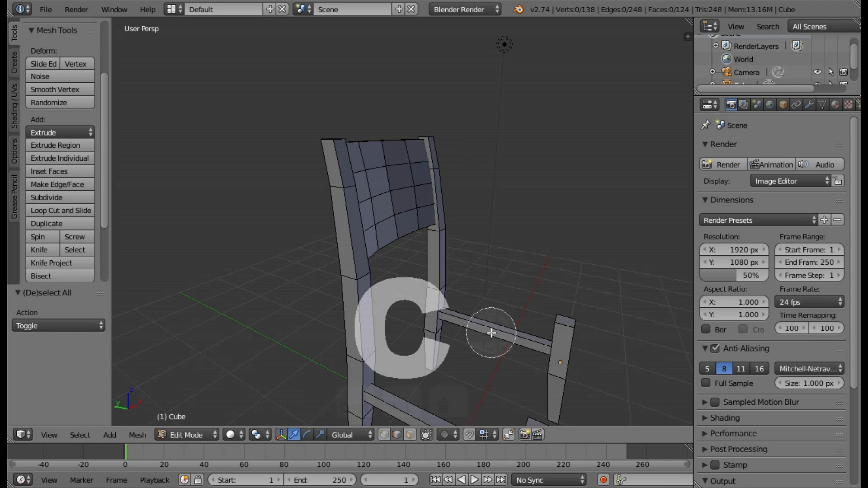
right_click(492, 333)
key(z)
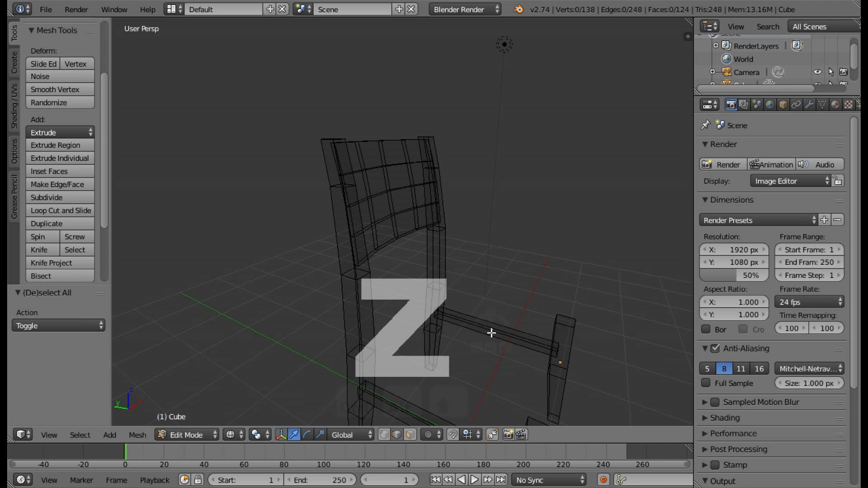
key(c)
click(491, 332)
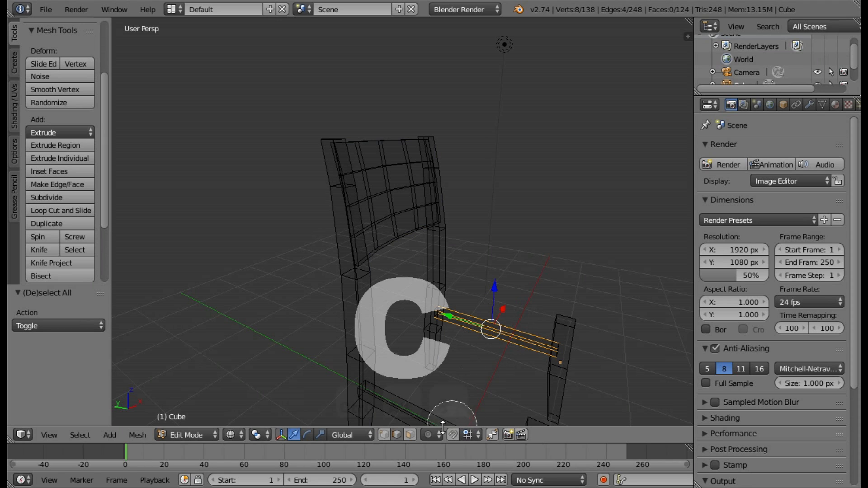
right_click(442, 427)
click(410, 435)
key(c)
click(491, 331)
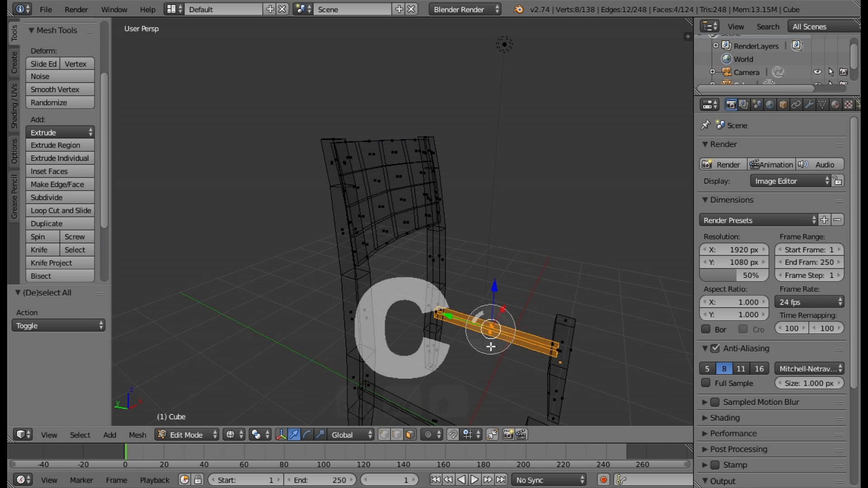
right_click(498, 339)
Undo the stray front-leg face pick and add the side rail's two end faces to the selection.
mouse_move(547, 345)
middle_down()
mouse_move(465, 320)
mouse_move(456, 284)
mouse_move(467, 272)
middle_up()
key(z)
right_click(603, 400)
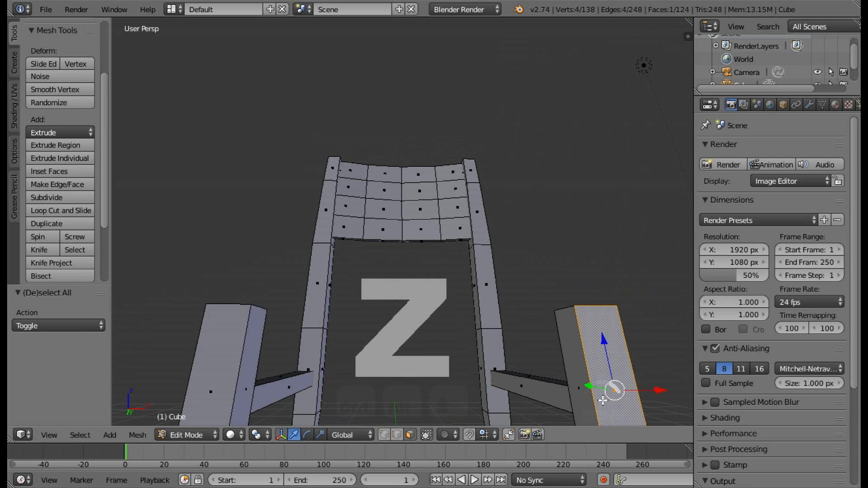
key(ctrl+z)
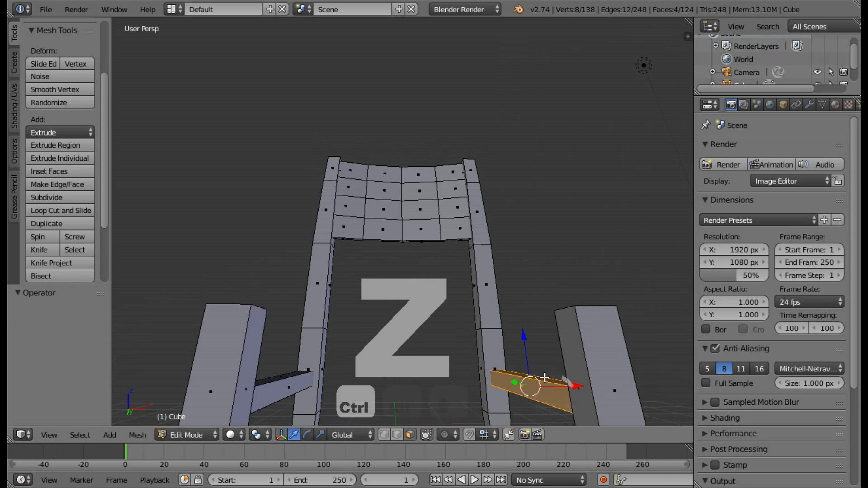
key(z)
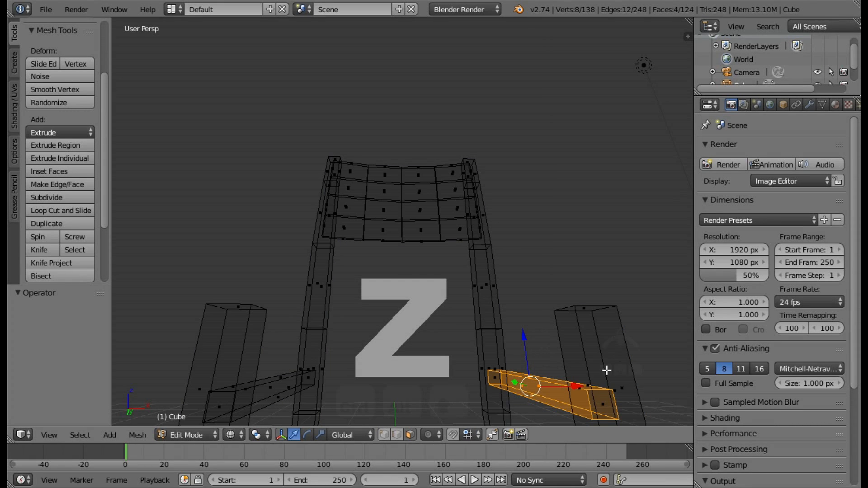
shift+right_click(604, 401)
middle_drag(603, 401, 352, 320)
shift+right_click(318, 388)
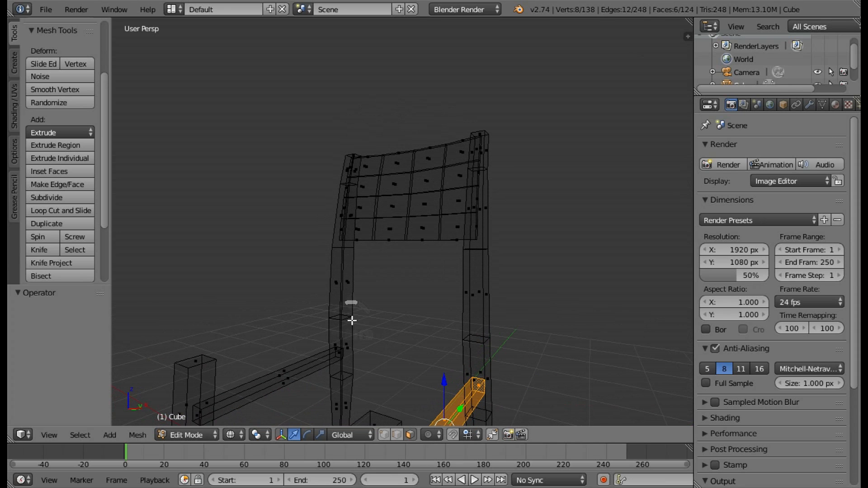
Duplicate the selected side rail in place and rotate the copy 90° about the Z axis.
key(shift+d)
right_click(566, 373)
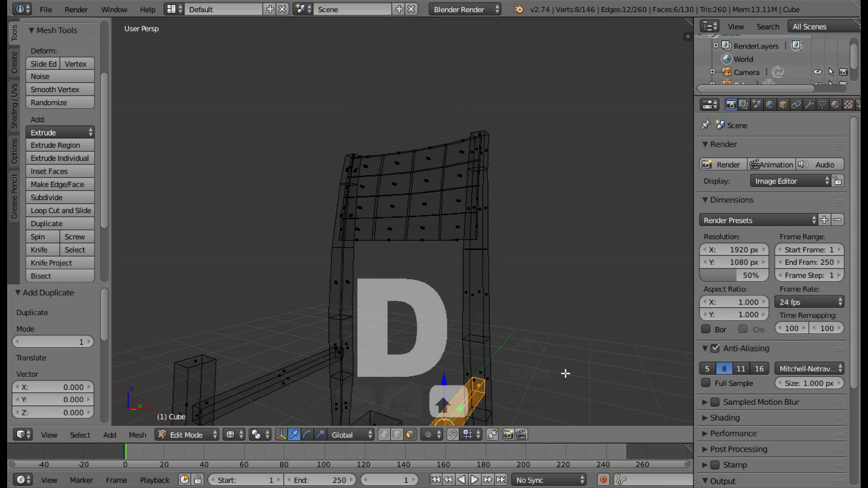
middle_drag(565, 373, 509, 370)
click(308, 436)
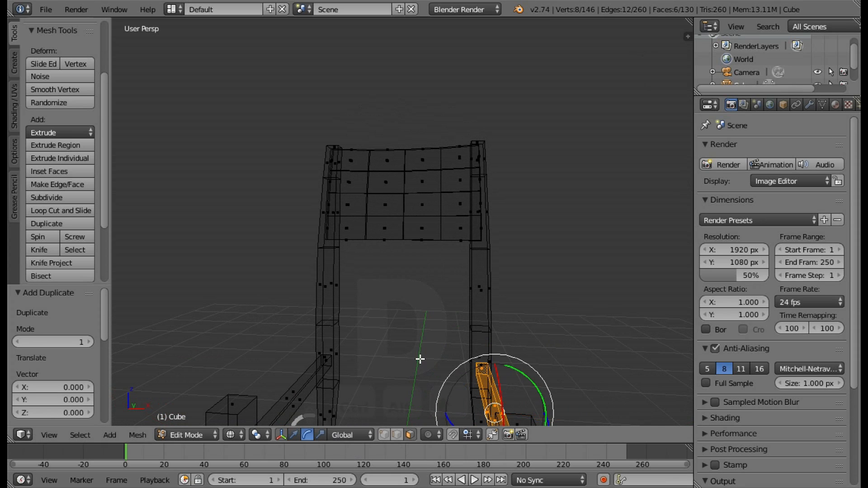
middle_drag(420, 358, 459, 377)
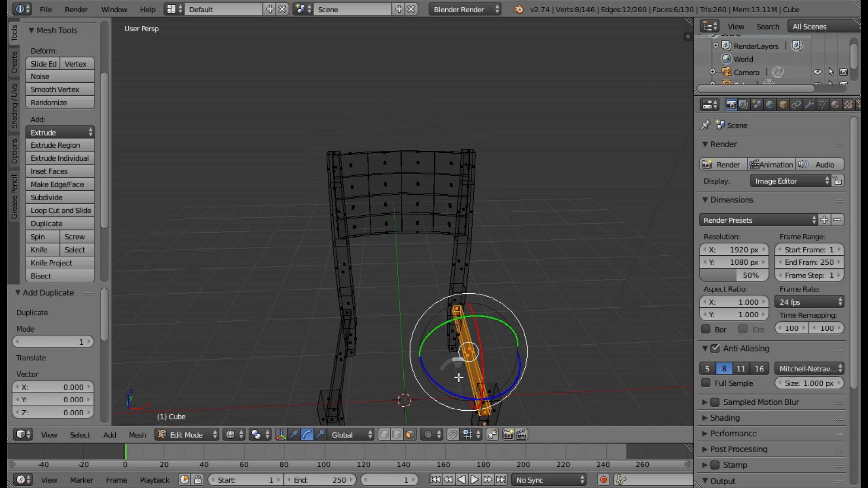
key(z)
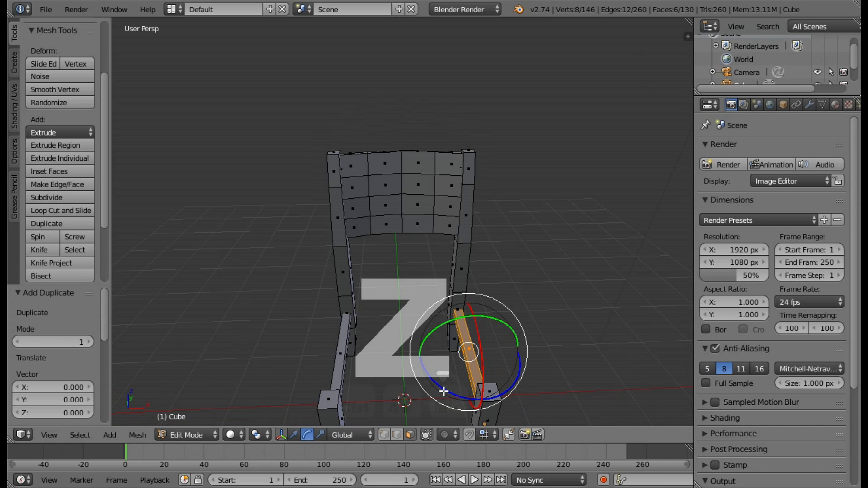
drag(443, 391, 511, 376)
middle_drag(511, 375, 547, 371)
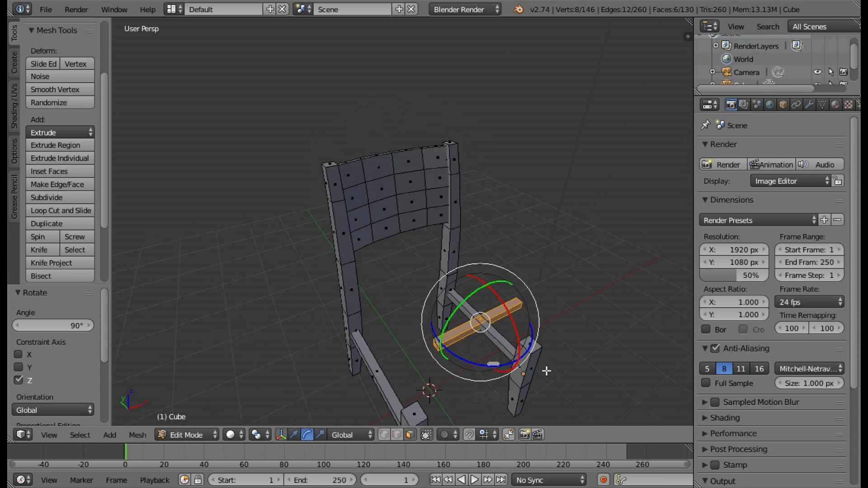
Move the rotated rail copy 1.000 along Y toward the back posts.
click(294, 435)
middle_drag(413, 352, 443, 316)
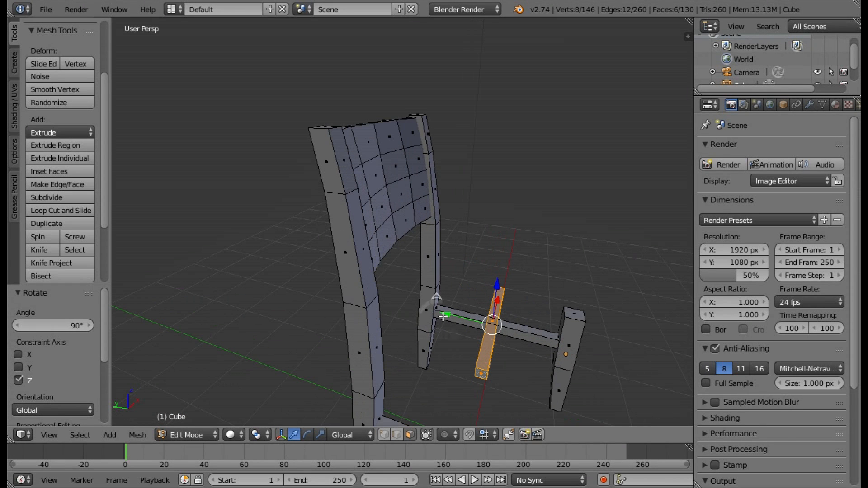
drag(448, 318, 397, 313)
key(ctrl+z)
middle_drag(397, 313, 506, 329)
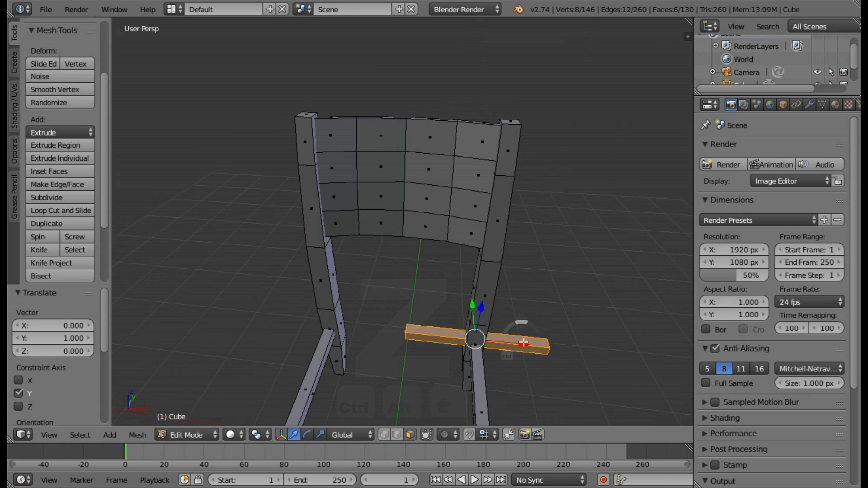
Slide the copied rail along X until it spans the two back posts and raise it 1.000 along Z.
ctrl+drag(522, 343, 502, 320)
middle_drag(502, 320, 405, 343)
ctrl+drag(405, 343, 402, 258)
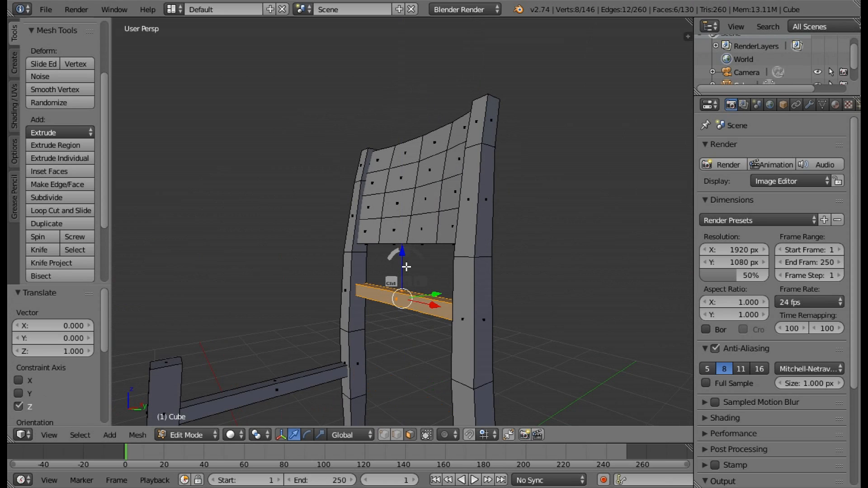
Duplicate the back cross rail and move the copy up 0.347 along Z.
key(shift+d)
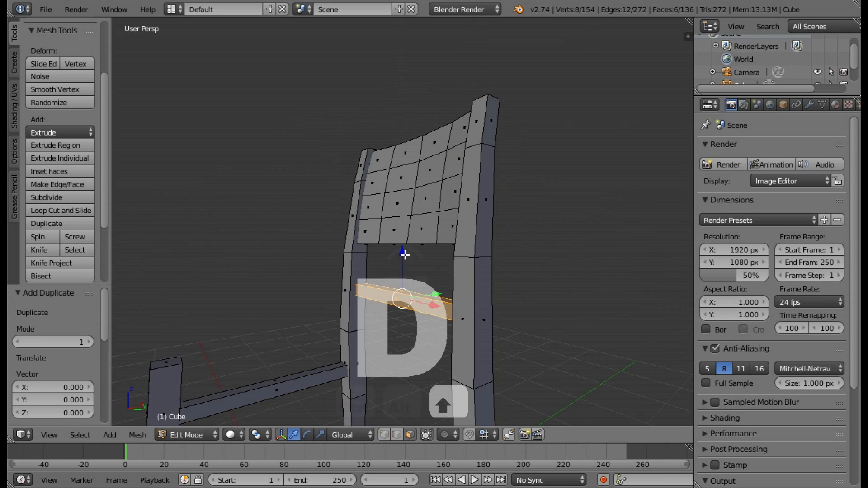
drag(404, 250, 404, 218)
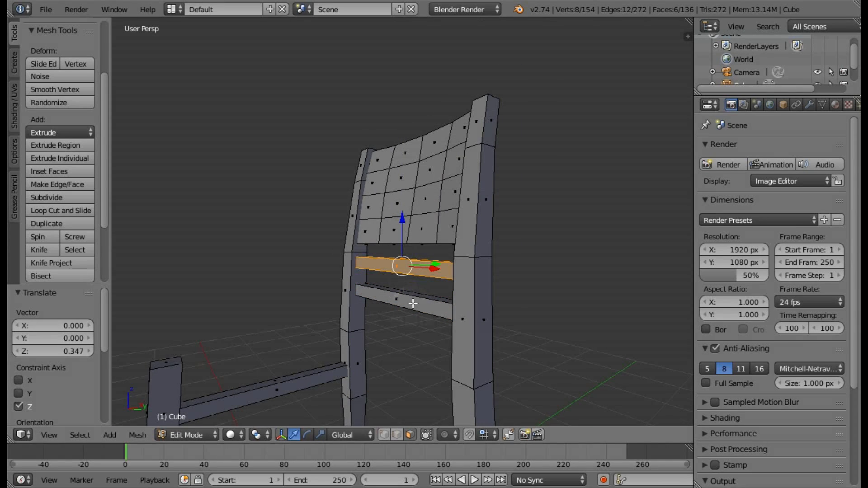
middle_drag(413, 303, 424, 362)
scroll(457, 321, up, 3)
middle_drag(458, 321, 469, 258)
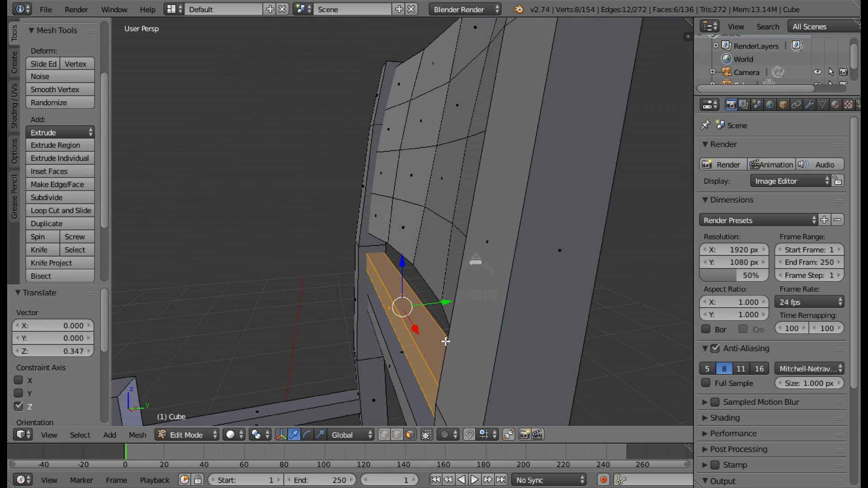
Undo the copy's upward move and try scaling the rail along Y.
click(324, 434)
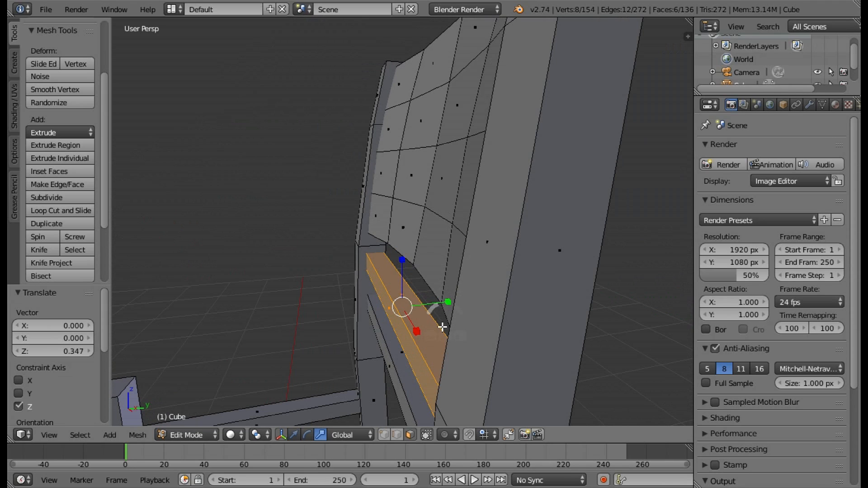
key(ctrl+z)
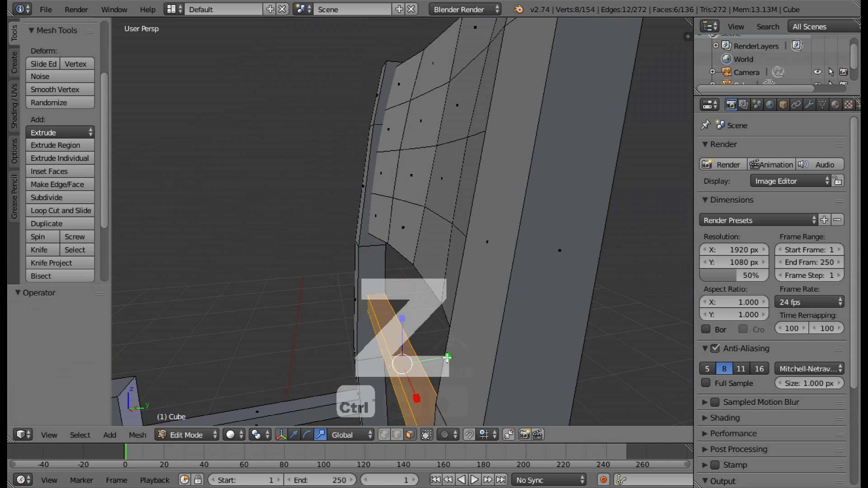
drag(447, 358, 429, 357)
key(ctrl+z)
Duplicate the back cross rail and move the copy up 0.334 along Z, just below the backrest panel.
key(shift+d)
right_click(412, 340)
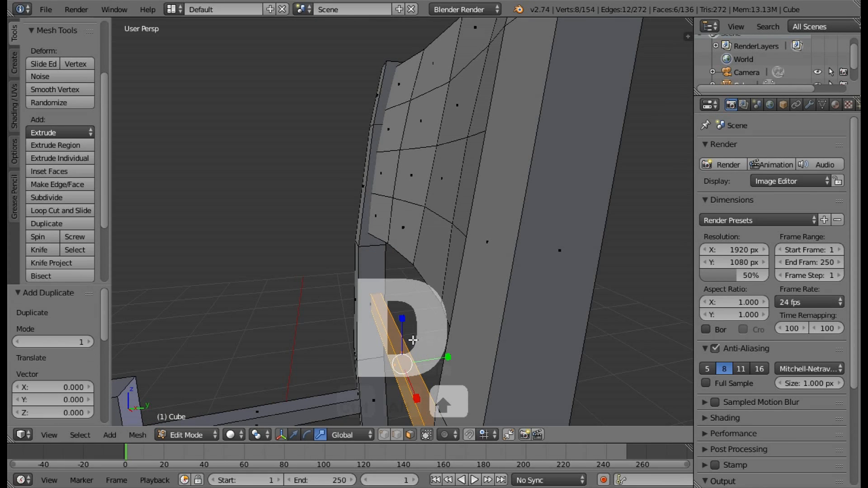
drag(401, 319, 406, 271)
middle_drag(475, 287, 573, 299)
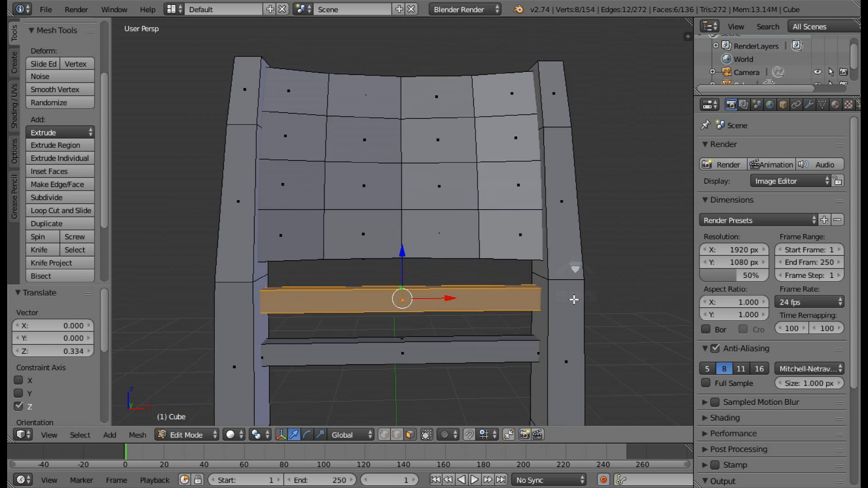
middle_drag(496, 310, 312, 291)
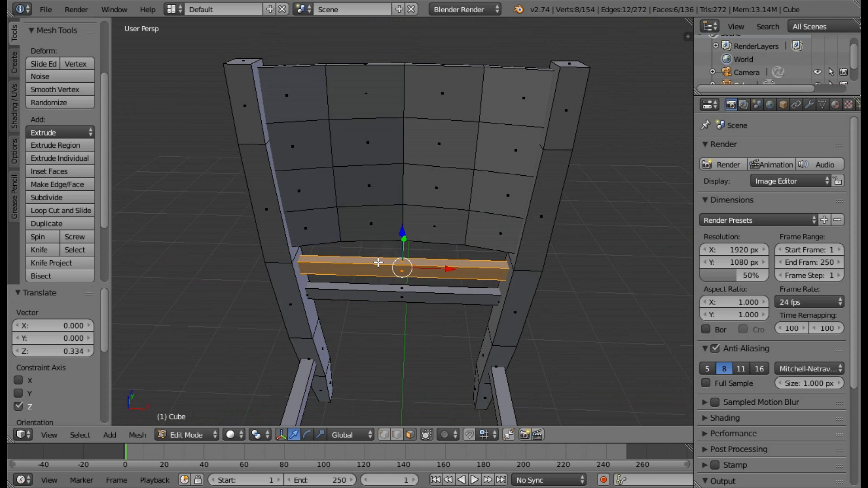
Add three single loop cuts to the upper cross rail, one at its centre and one midway along each half.
scroll(378, 263, up, 2)
middle_drag(409, 284, 424, 319)
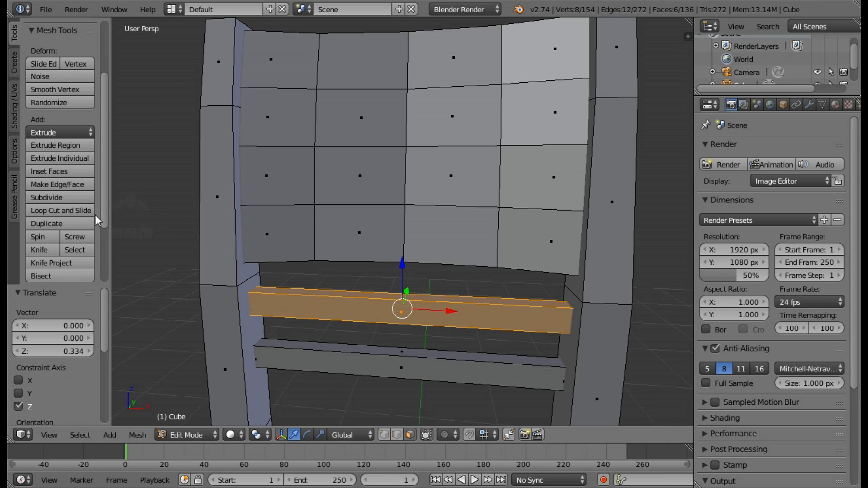
click(66, 210)
click(395, 301)
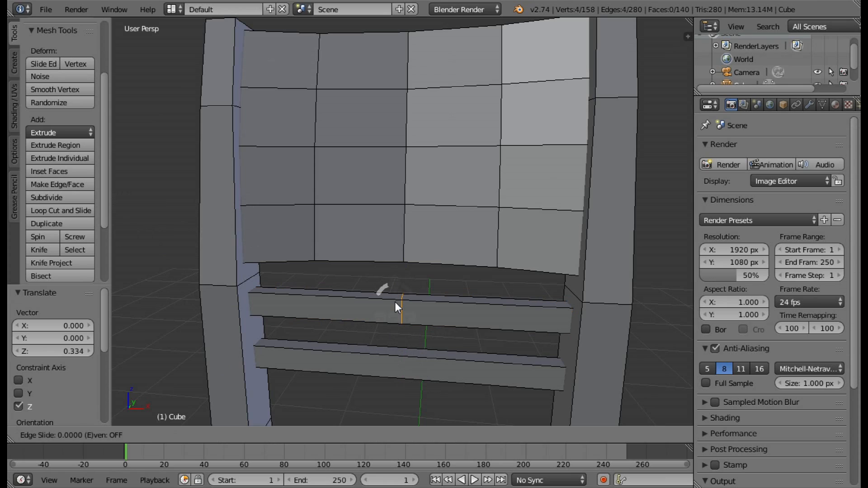
click(395, 302)
click(62, 213)
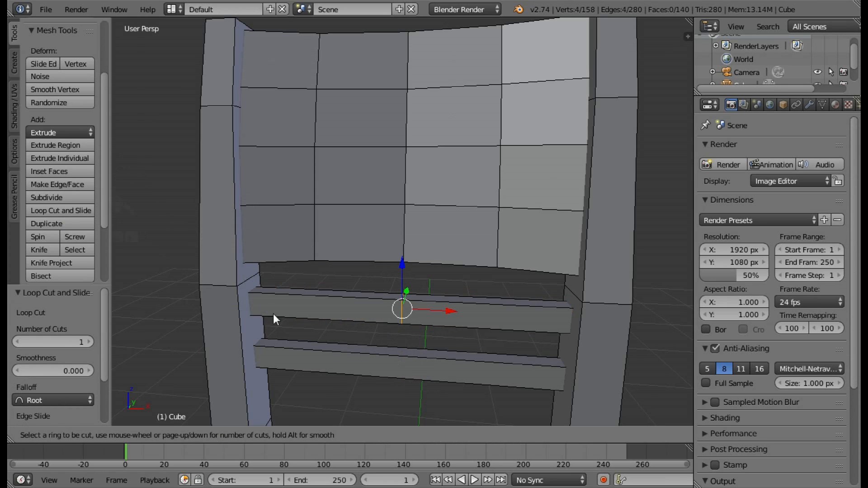
click(302, 310)
click(302, 310)
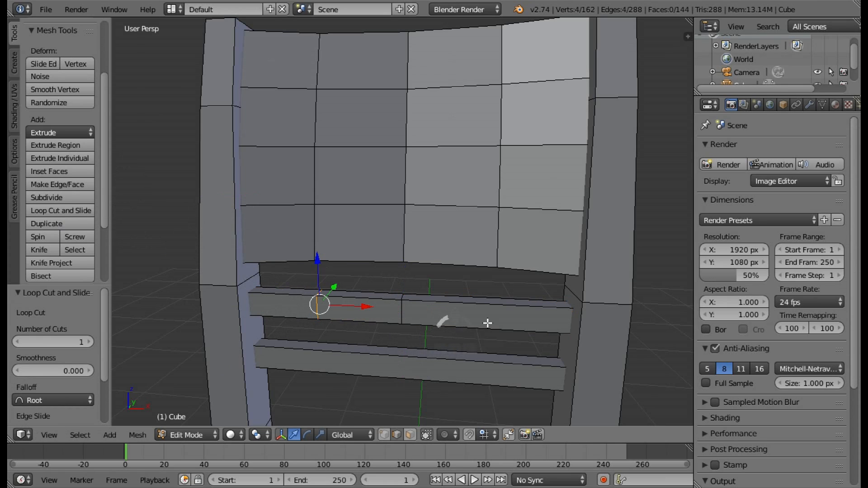
click(53, 210)
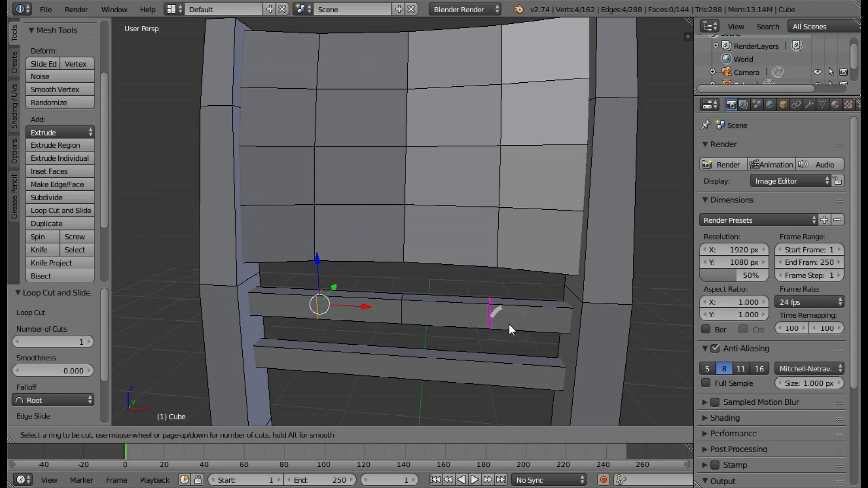
click(503, 320)
click(502, 319)
Select the upper cross rail's centre edge loop, move it 0.057 along Y and check the bend.
middle_drag(551, 333, 439, 300)
right_click(402, 305)
alt+right_click(402, 304)
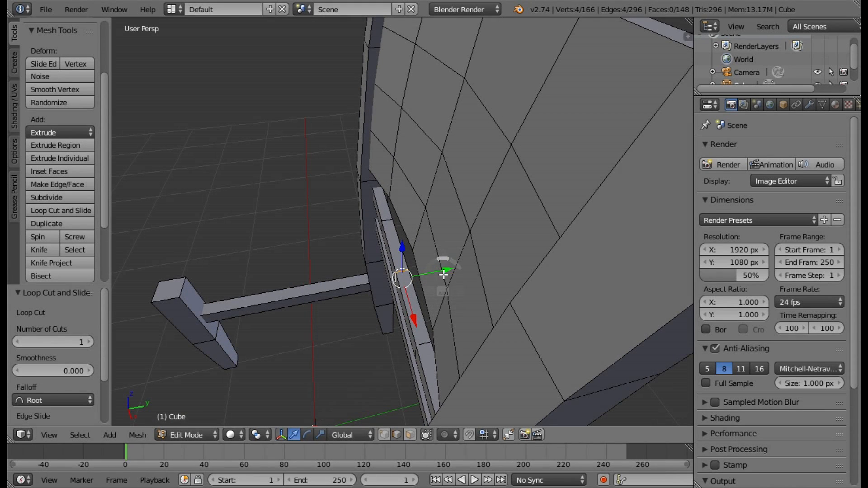
mouse_move(447, 271)
mouse_down()
mouse_move(455, 271)
mouse_move(448, 260)
mouse_up()
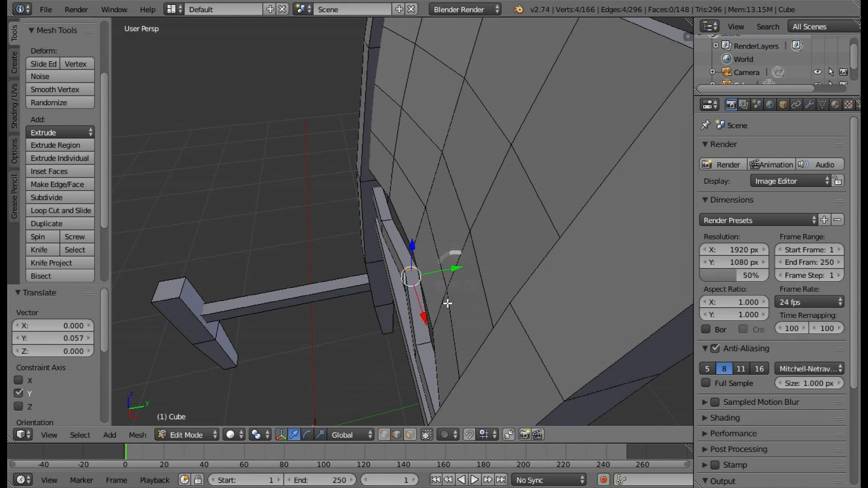
middle_drag(448, 260, 442, 306)
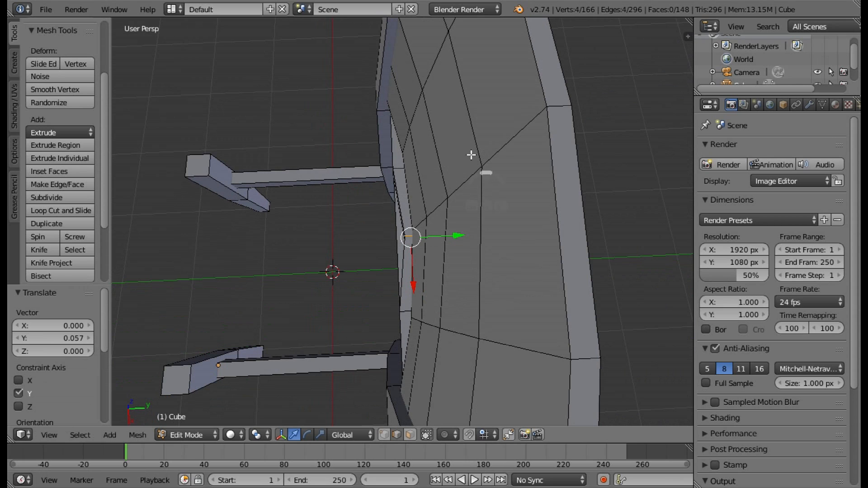
middle_drag(453, 297, 376, 319)
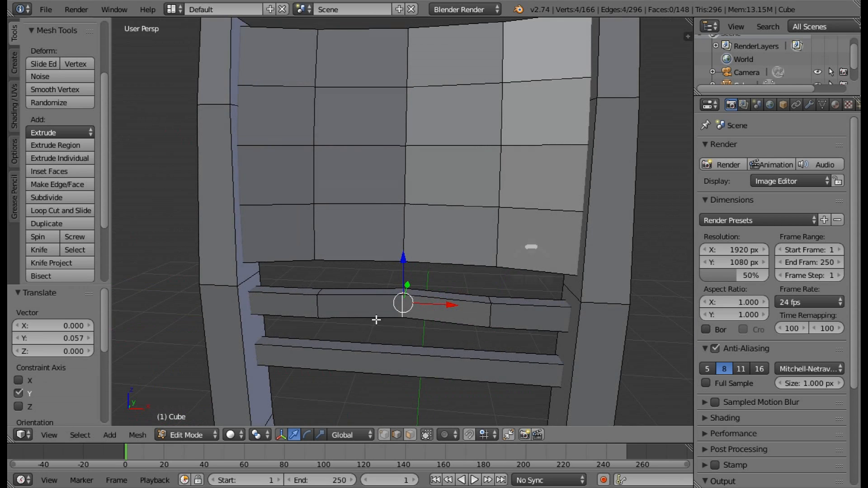
Select the two edge loops either side of the upper cross rail's centre and move them 0.033 along Y.
click(320, 308)
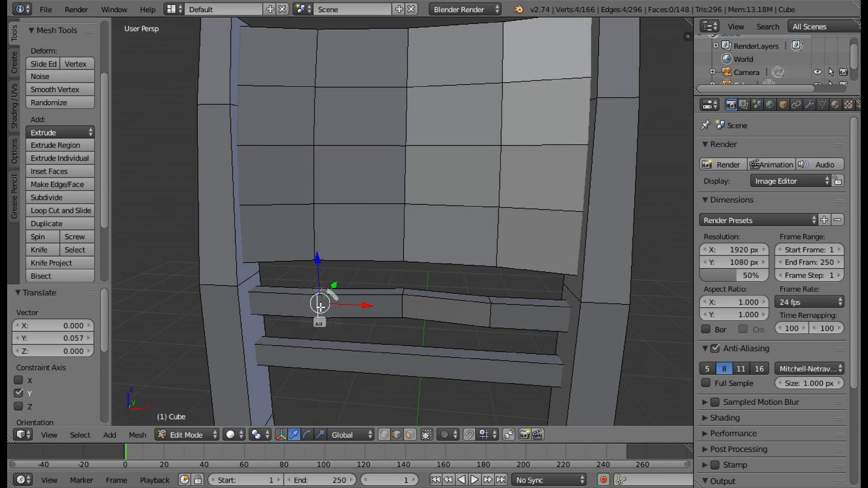
alt+shift+right_click(497, 316)
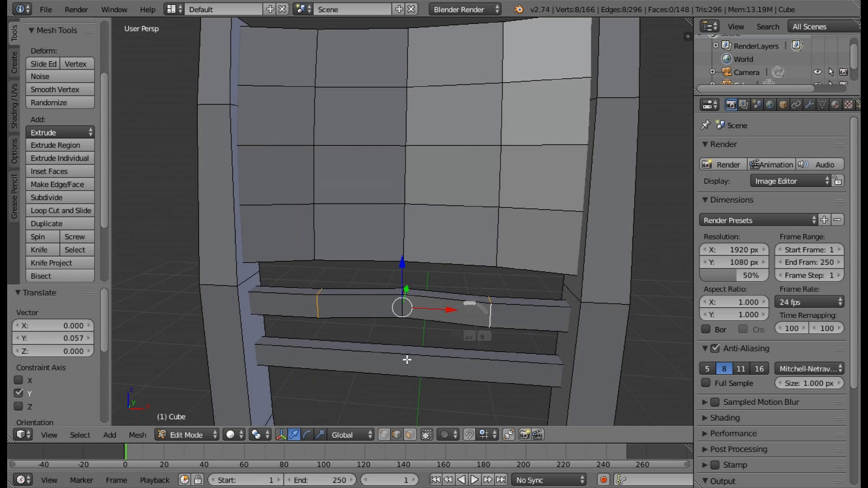
middle_drag(407, 359, 442, 286)
key(g)
key(y)
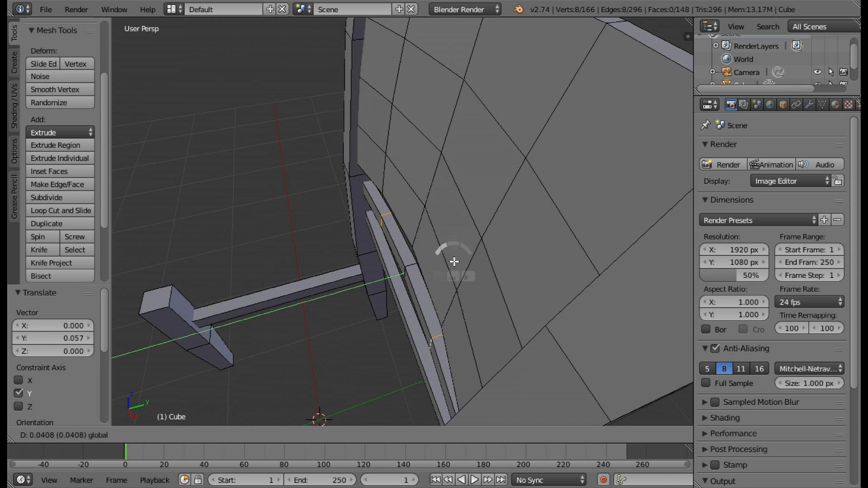
click(452, 262)
Select the upper cross rail's centre edge loop and move it 0.012 along Y.
mouse_move(415, 267)
middle_down()
mouse_move(411, 296)
mouse_move(425, 269)
middle_up()
right_click(409, 255)
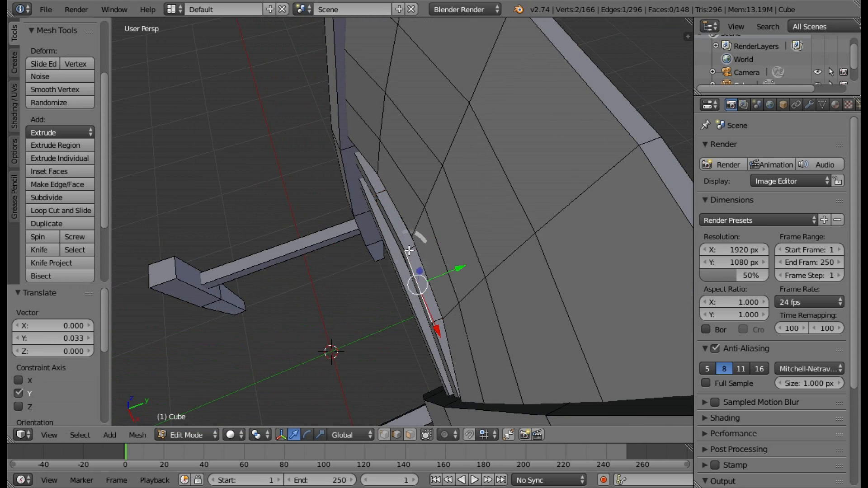
shift+right_click(410, 251)
key(g)
key(y)
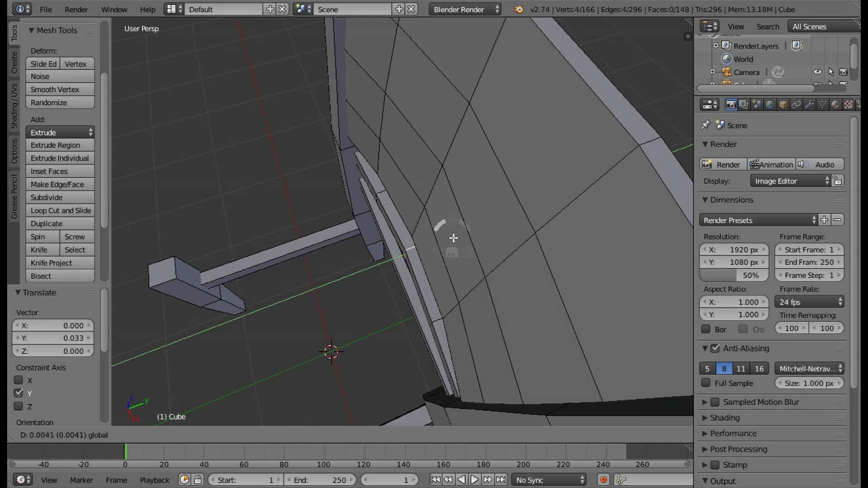
click(453, 240)
middle_drag(508, 229, 594, 295)
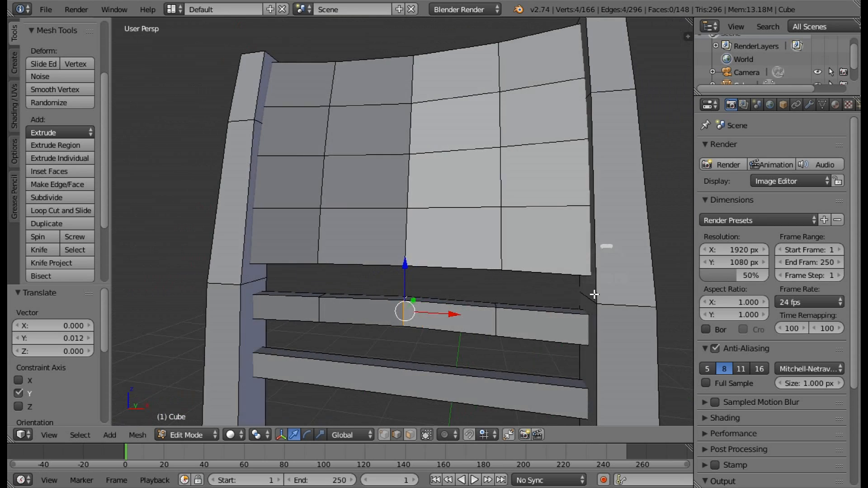
Add three single loop cuts to the lower cross rail, one at its centre and one midway along each half.
scroll(594, 294, down, 3)
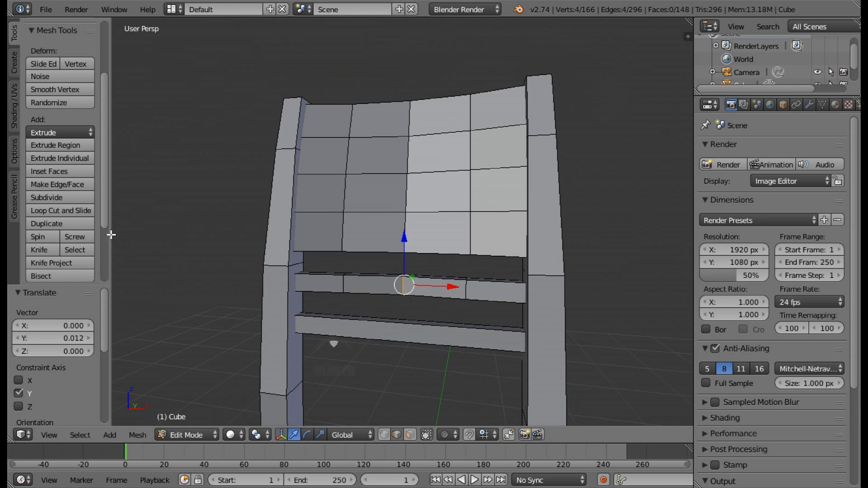
click(76, 211)
click(388, 335)
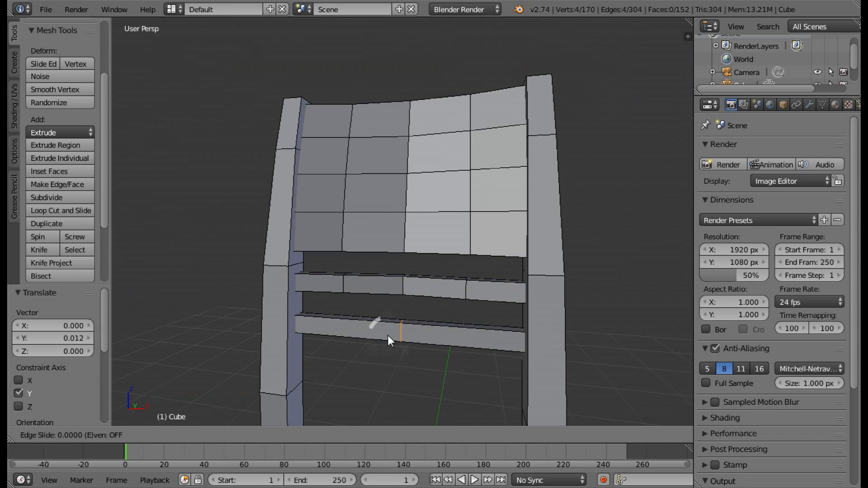
click(388, 336)
click(86, 213)
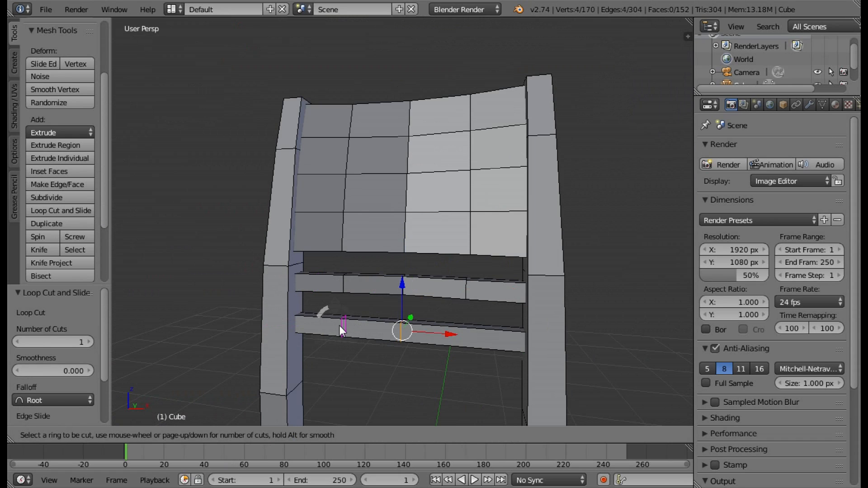
click(339, 325)
click(339, 326)
click(89, 211)
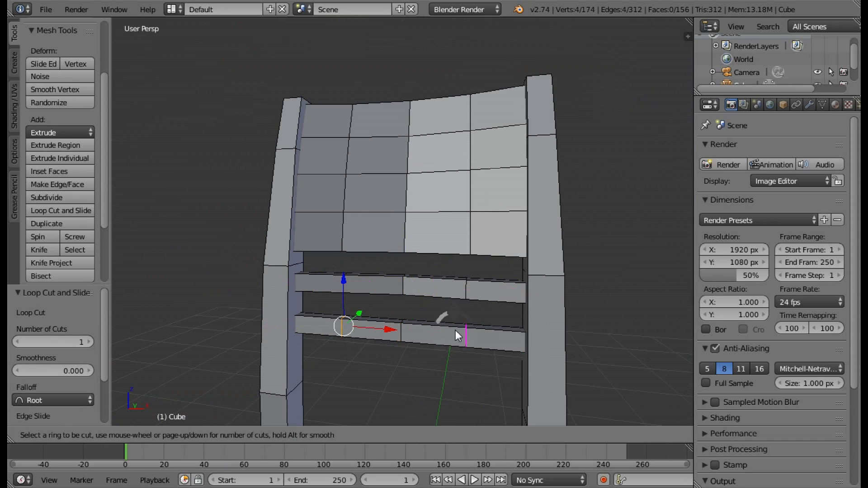
click(455, 330)
click(455, 330)
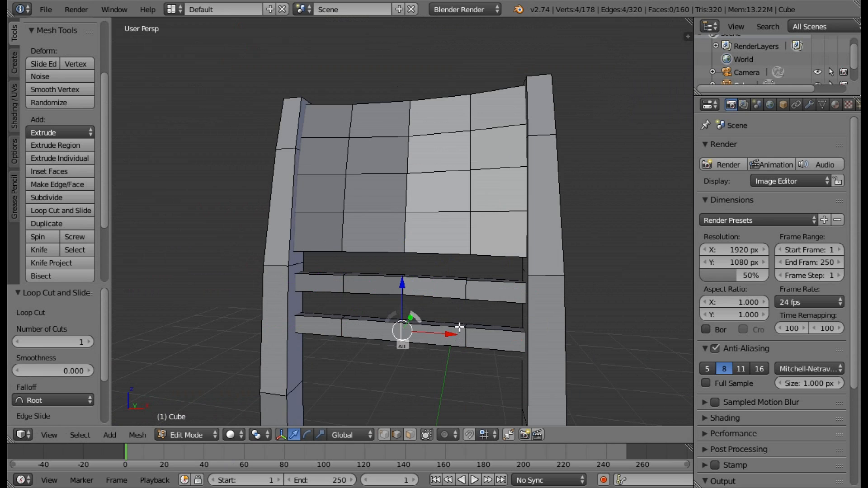
Select the lower cross rail's centre edge loop and move it 0.019 along Y.
middle_drag(459, 327, 438, 292)
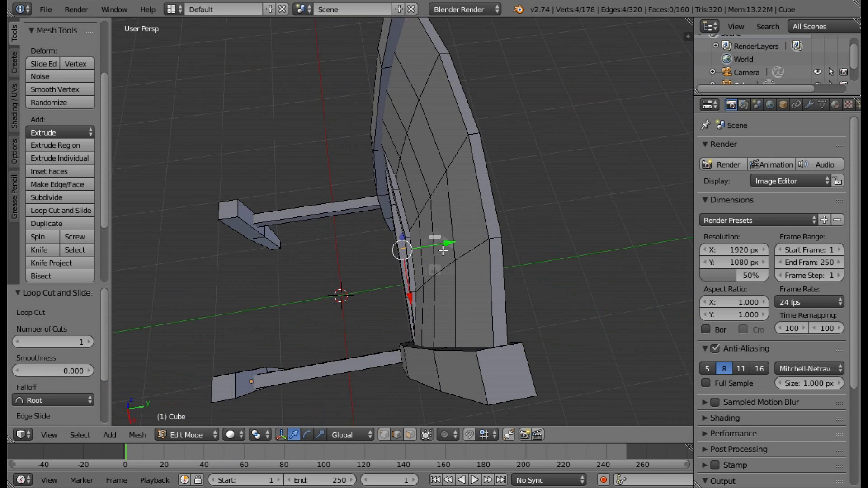
drag(448, 246, 451, 246)
middle_drag(450, 247, 547, 289)
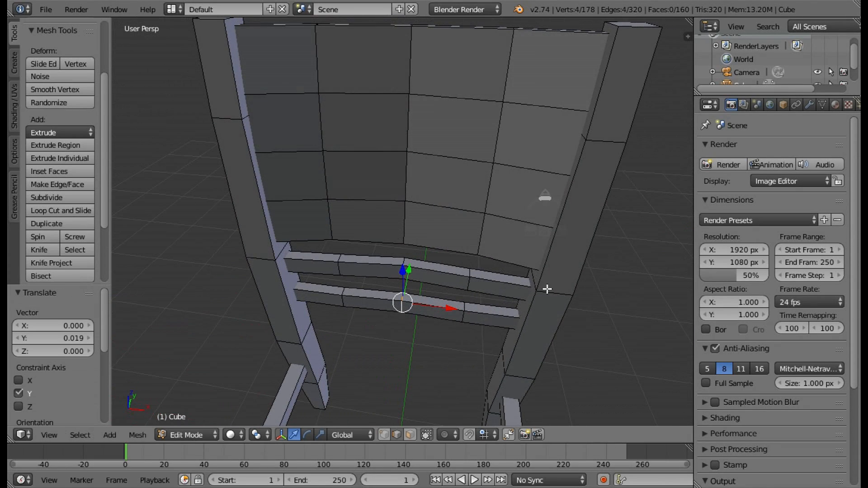
Select the two edge loops either side of the lower cross rail's centre and move them 0.017 along Y.
alt+right_click(464, 315)
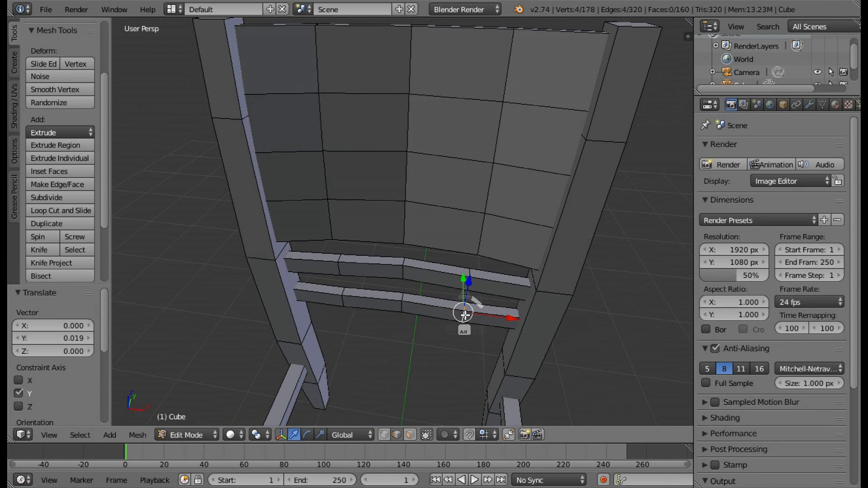
alt+shift+right_click(354, 296)
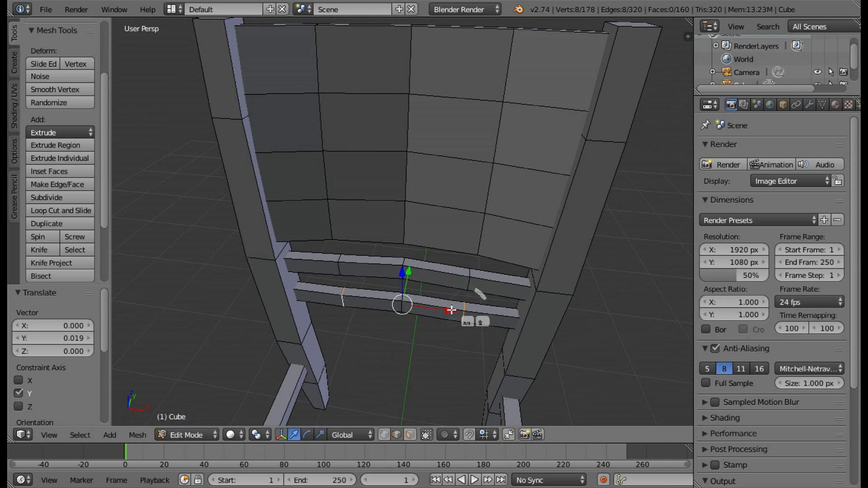
middle_drag(451, 310, 348, 335)
middle_drag(446, 268, 452, 287)
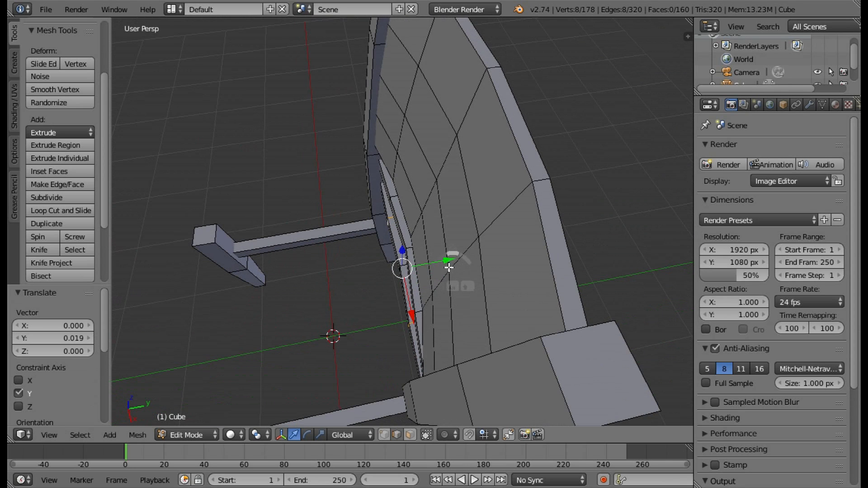
drag(448, 261, 448, 261)
click(450, 264)
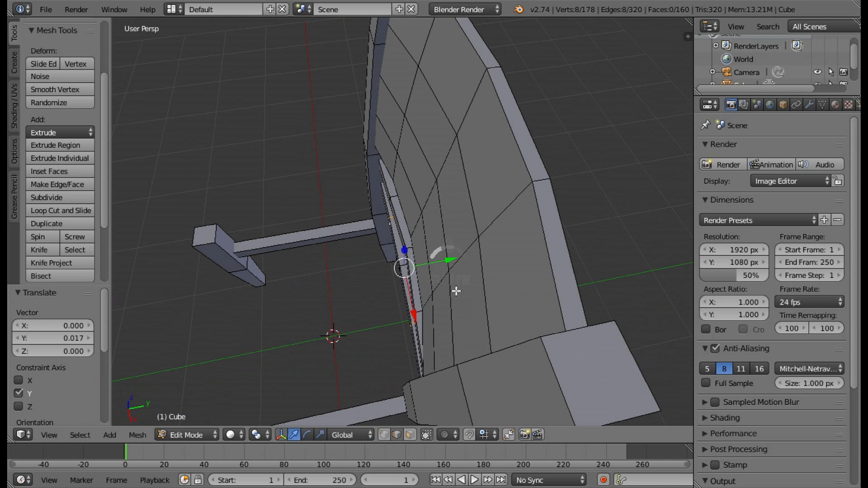
Reselect the upper cross rail's two outer edge loops and move them 0.011 along Y to smooth its curve.
middle_drag(455, 291, 471, 306)
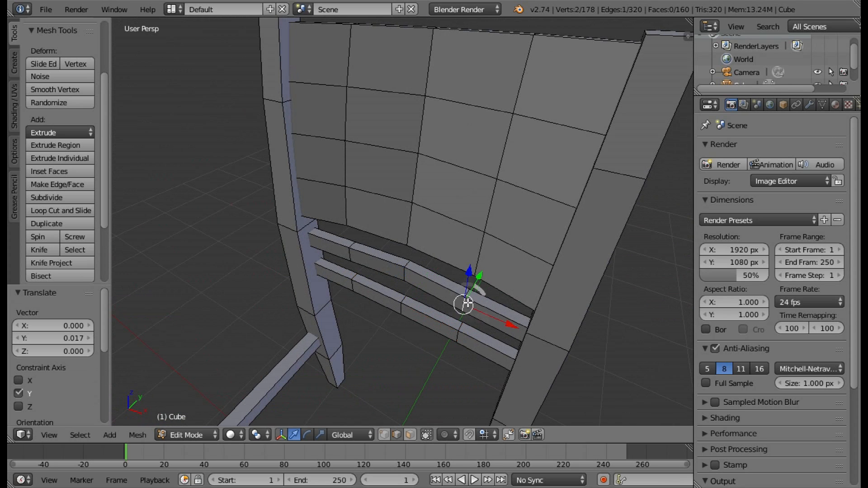
key(a)
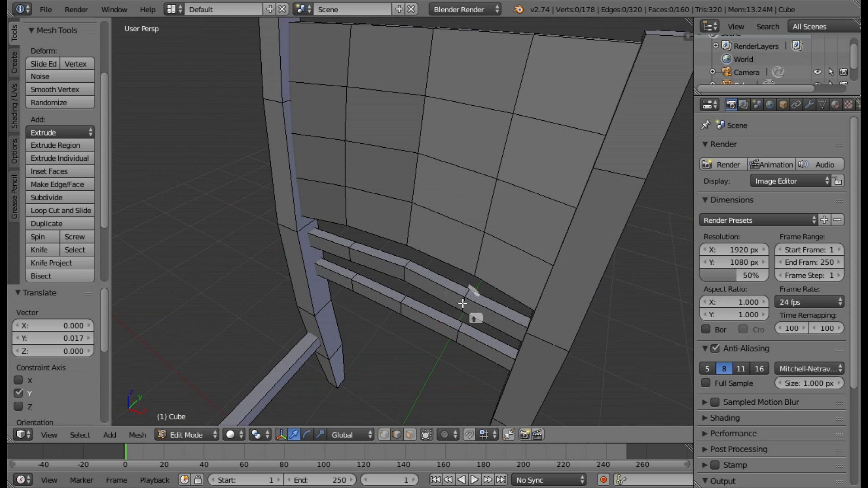
alt+shift+right_click(463, 303)
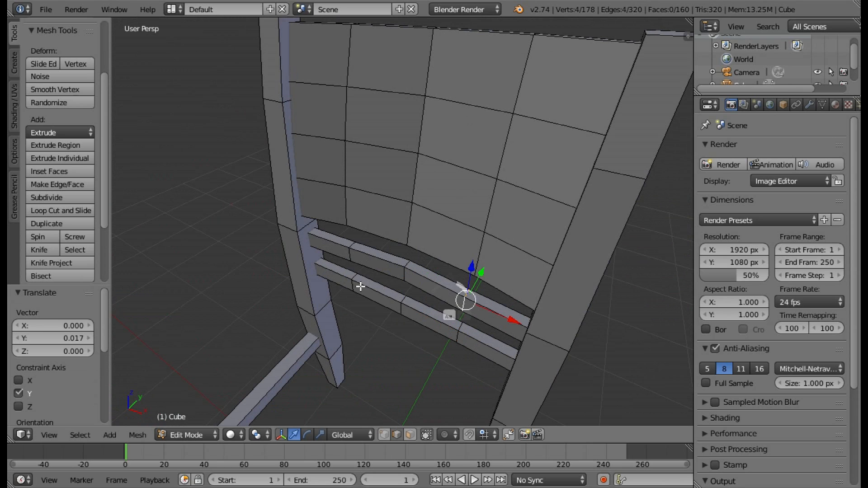
alt+shift+right_click(353, 248)
alt+shift+right_click(353, 250)
alt+shift+right_click(353, 251)
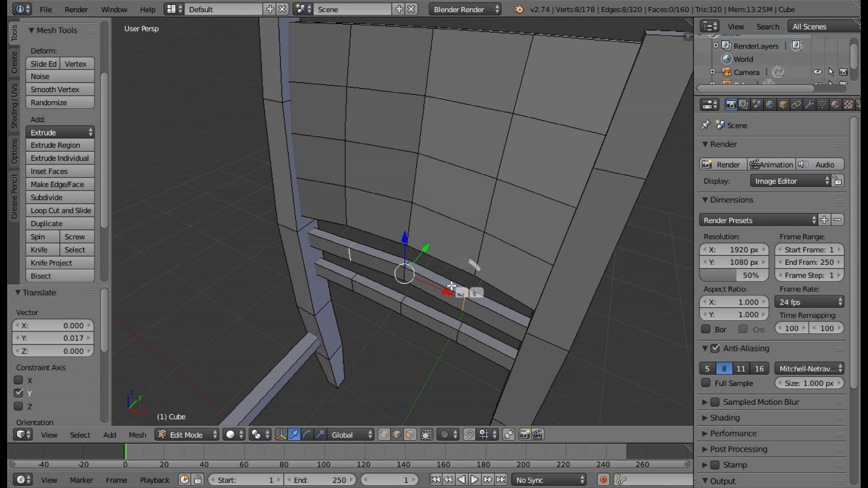
middle_drag(474, 261, 445, 242)
drag(444, 239, 449, 238)
middle_drag(466, 264, 522, 279)
Add a cube of radius 1 at the world origin, between the chair's legs.
scroll(522, 278, down, 4)
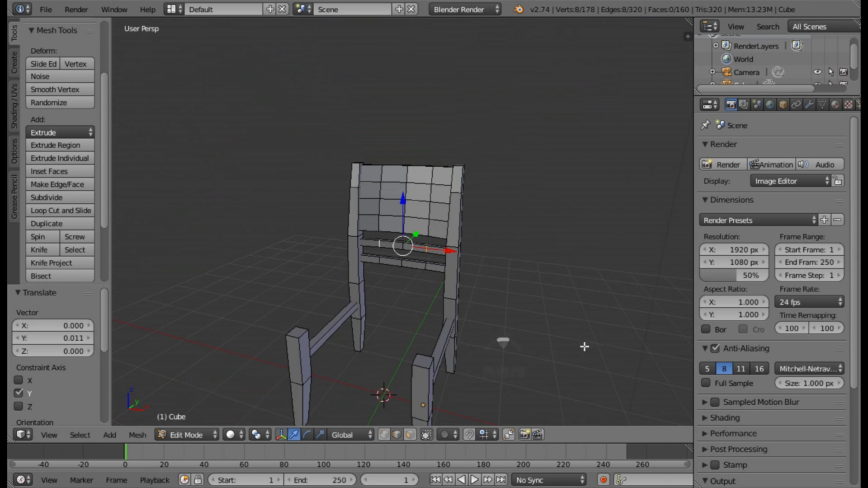
middle_drag(581, 347, 569, 328)
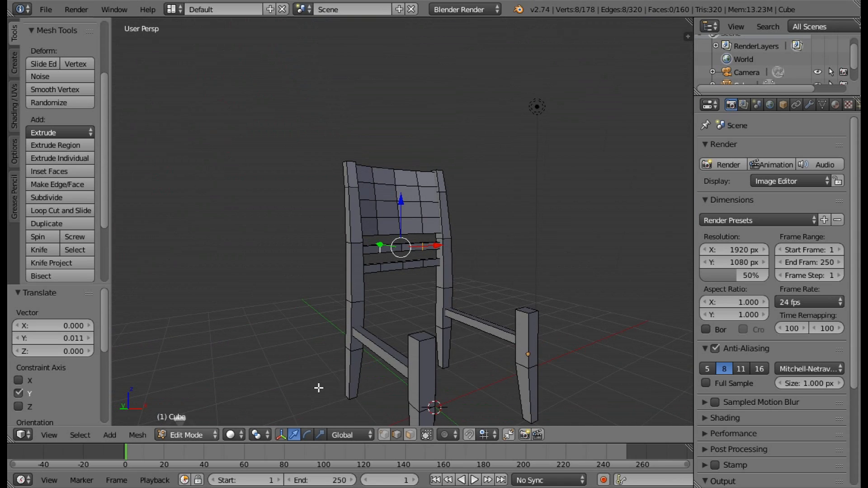
middle_drag(319, 388, 276, 327)
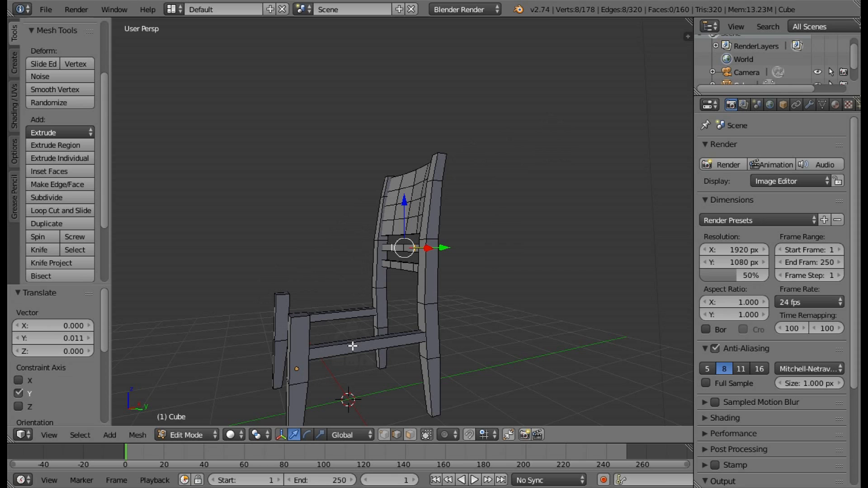
middle_drag(402, 309, 497, 326)
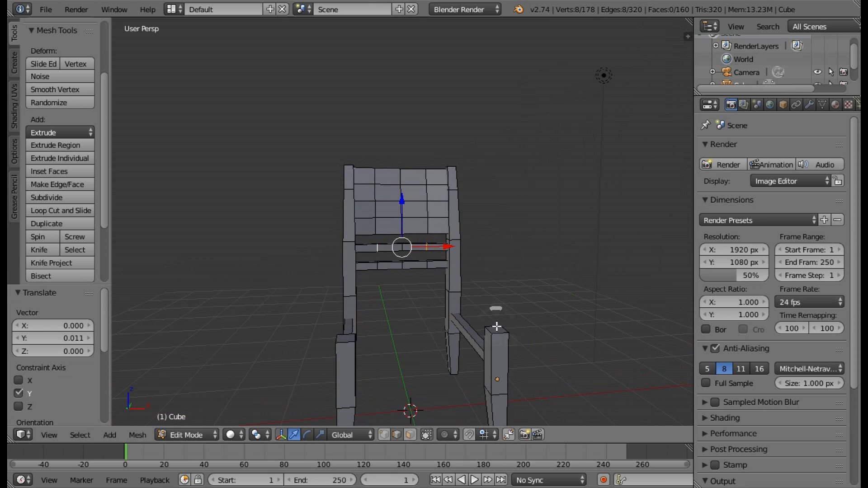
click(15, 64)
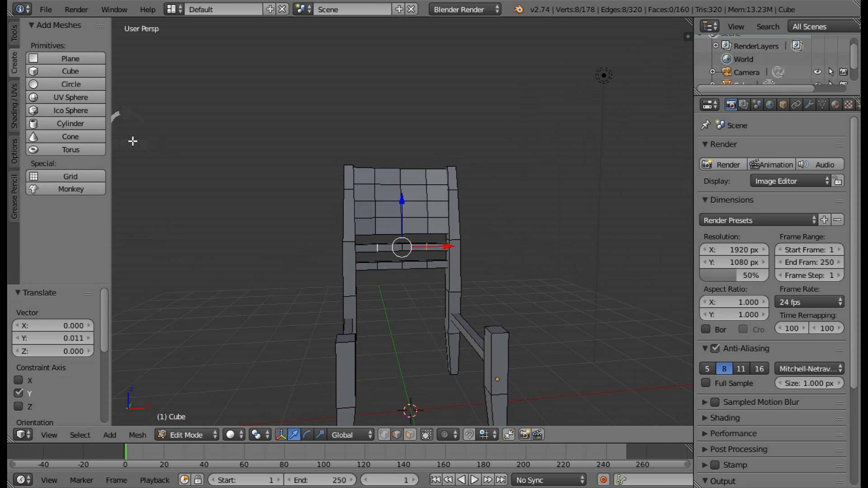
click(15, 36)
click(15, 59)
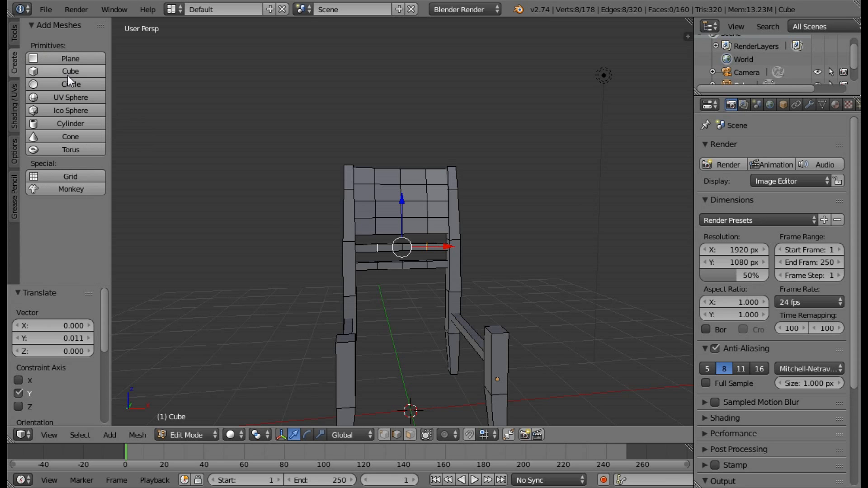
click(68, 72)
key(KP_Decimal)
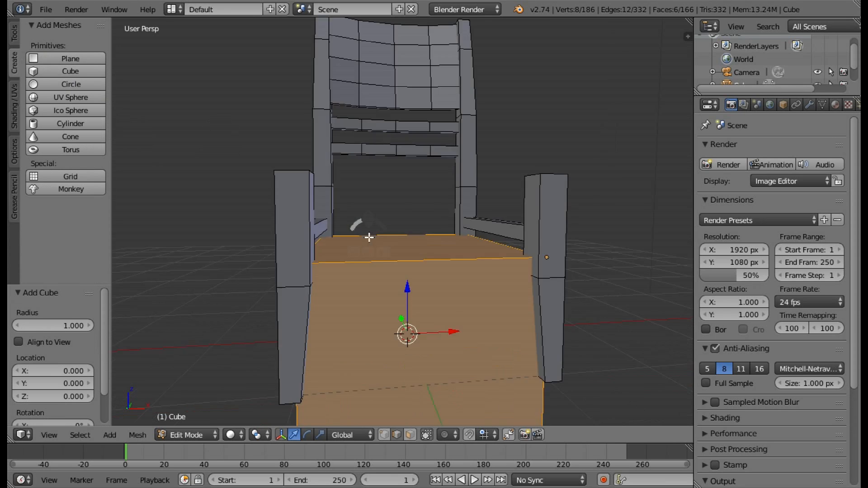
Scale the new cube down along Z and by 0.2 along Y to form a thin bar running along X.
scroll(464, 159, down, 5)
middle_drag(465, 159, 424, 195)
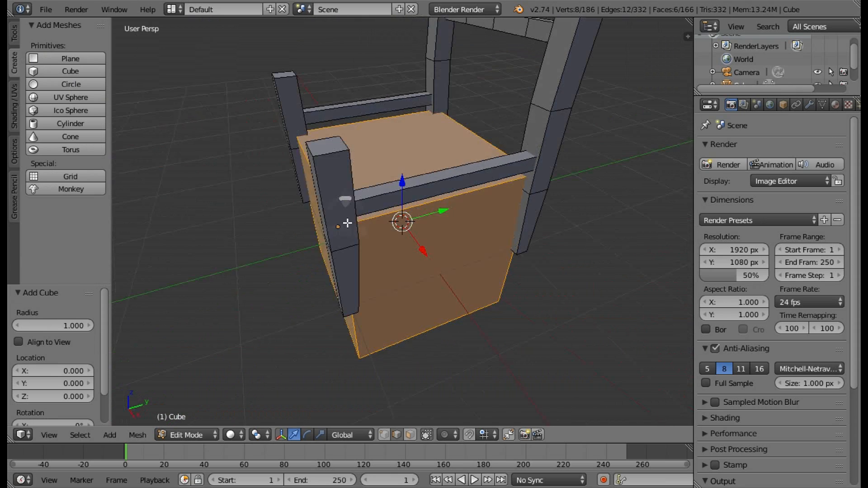
middle_drag(505, 178, 444, 205)
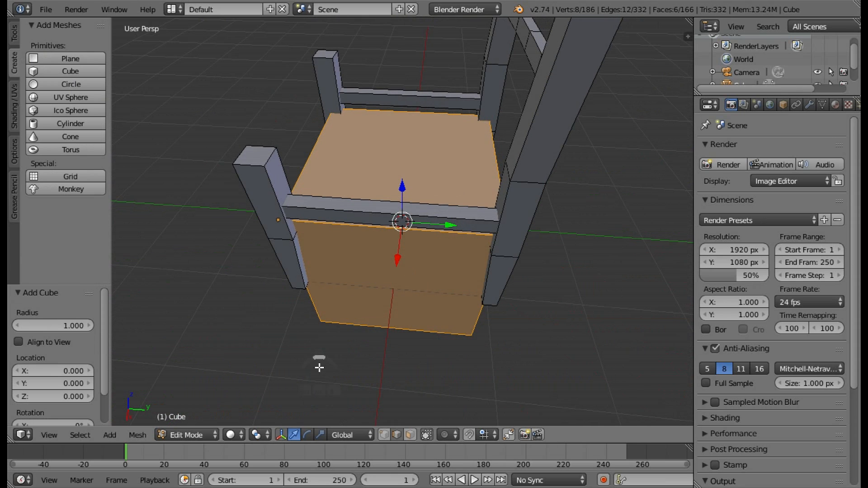
click(321, 434)
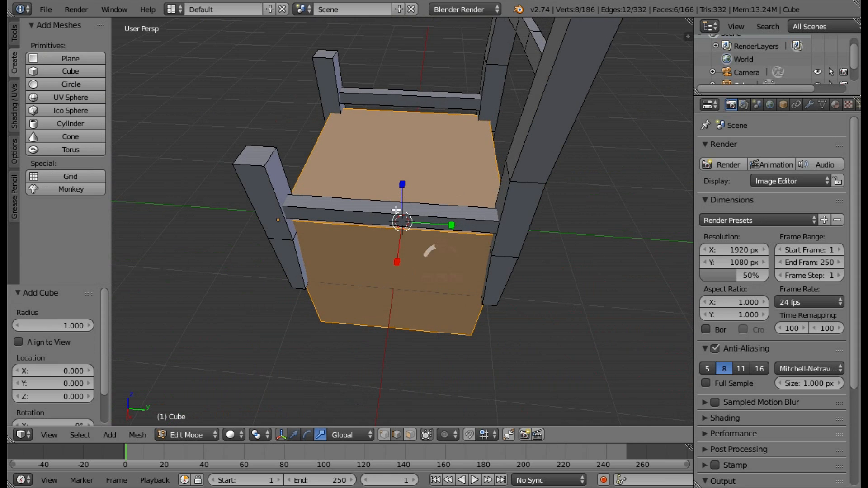
middle_drag(415, 192, 458, 149)
ctrl+drag(403, 176, 413, 223)
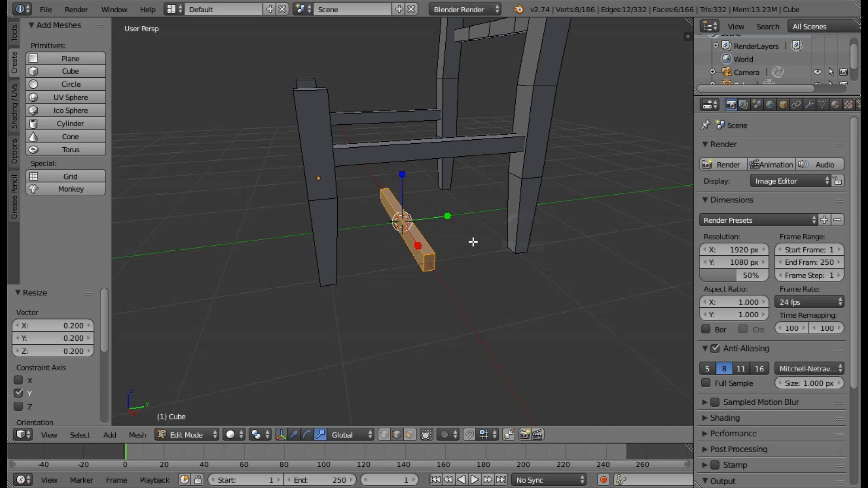
Scale the bar by 0.911 along X to shorten it between the legs.
middle_drag(470, 242, 296, 420)
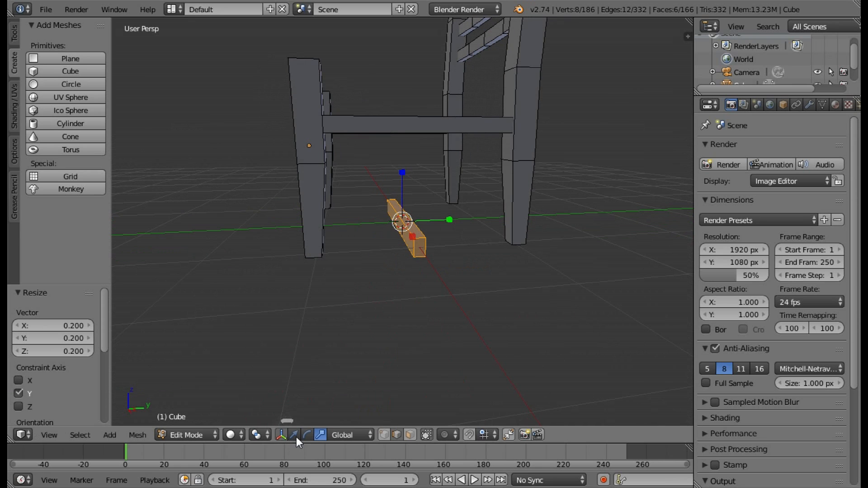
click(294, 435)
middle_drag(378, 325, 314, 441)
key(s)
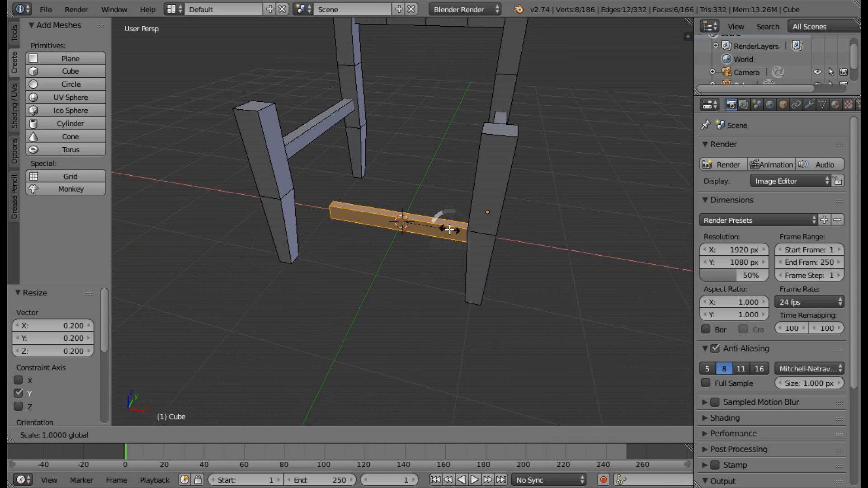
click(446, 227)
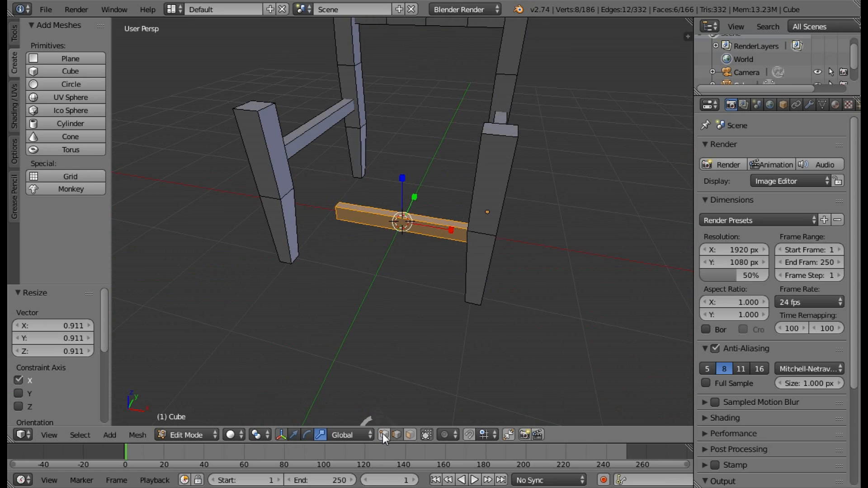
Move the bar -1.000 along Y so it lies between the two front legs.
middle_drag(435, 270, 389, 292)
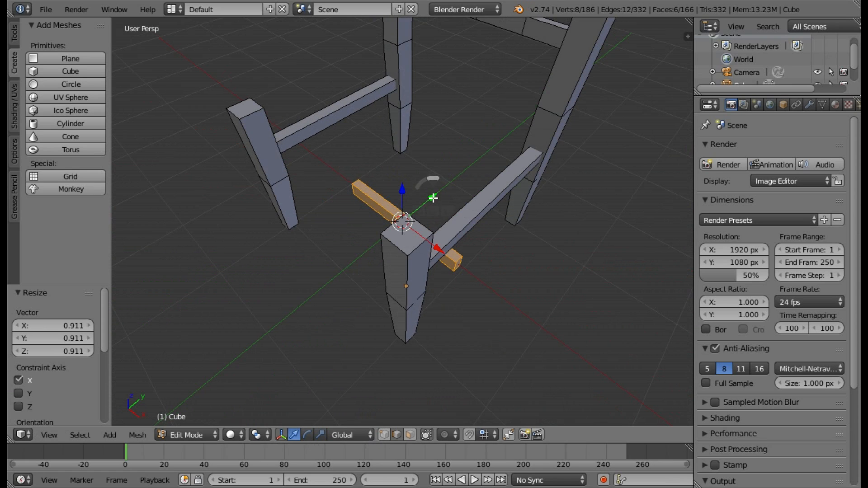
ctrl+drag(433, 198, 389, 239)
middle_drag(392, 262, 440, 207)
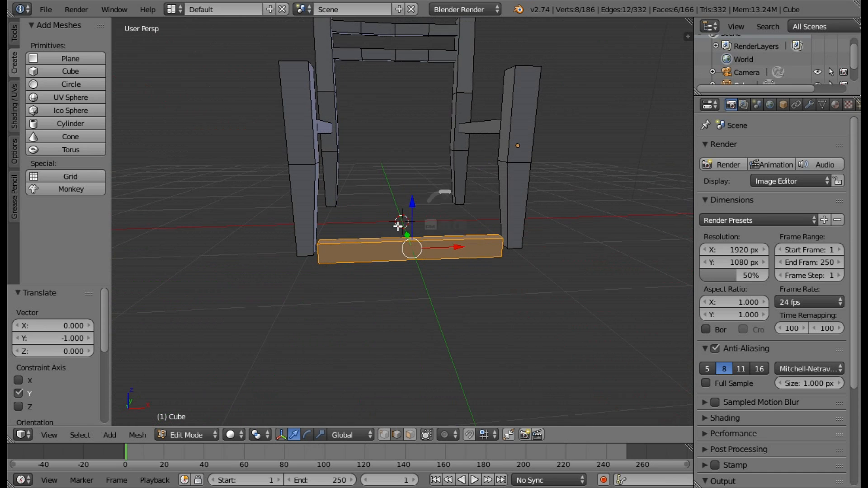
Raise the bar 0.544 along Z near the front leg tops and nudge it 0.025 along Y to align with the legs.
ctrl+drag(415, 203, 412, 36)
middle_drag(651, 120, 365, 215)
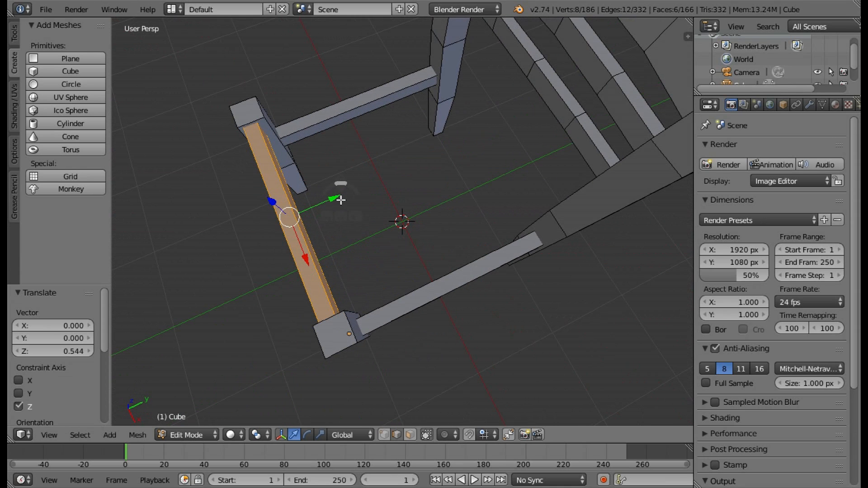
drag(334, 197, 334, 195)
key(ctrl+z)
middle_drag(368, 186, 397, 147)
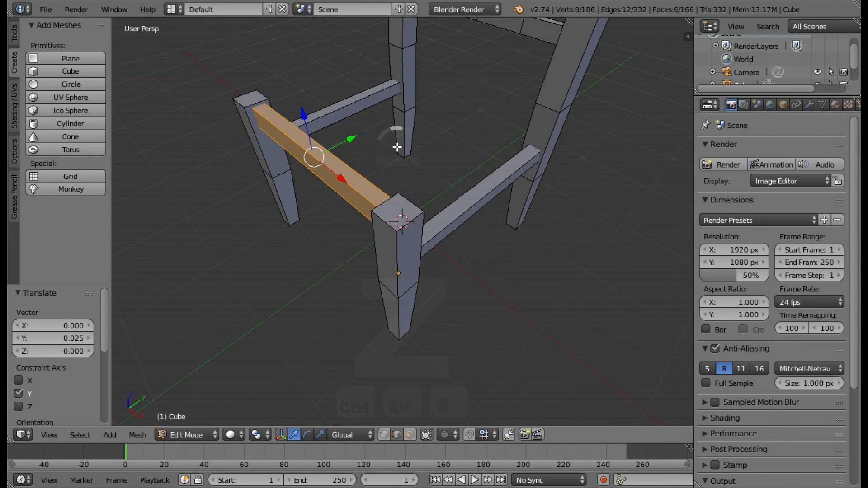
Duplicate the front bar in place.
key(shift+d)
right_click(466, 211)
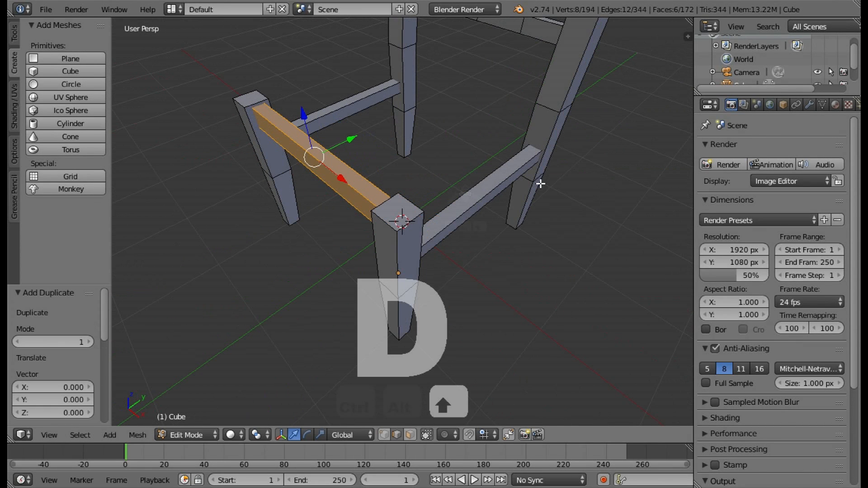
middle_drag(466, 212, 434, 189)
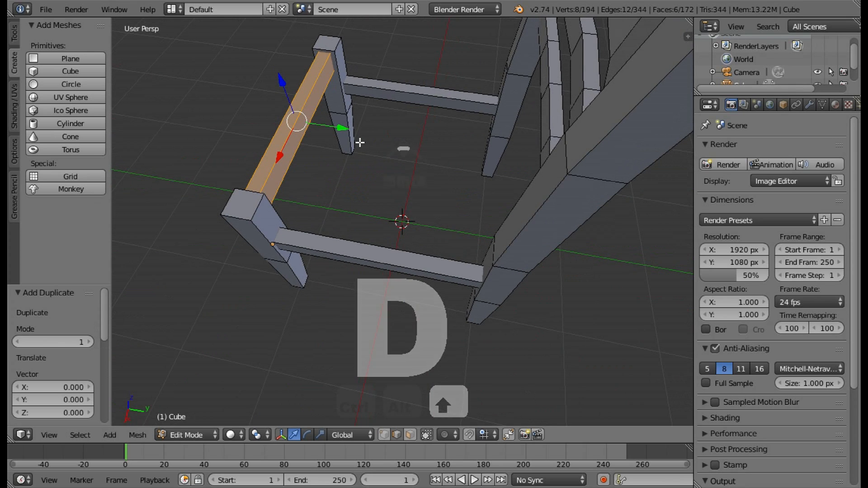
key(g)
key(shift+y)
click(465, 136)
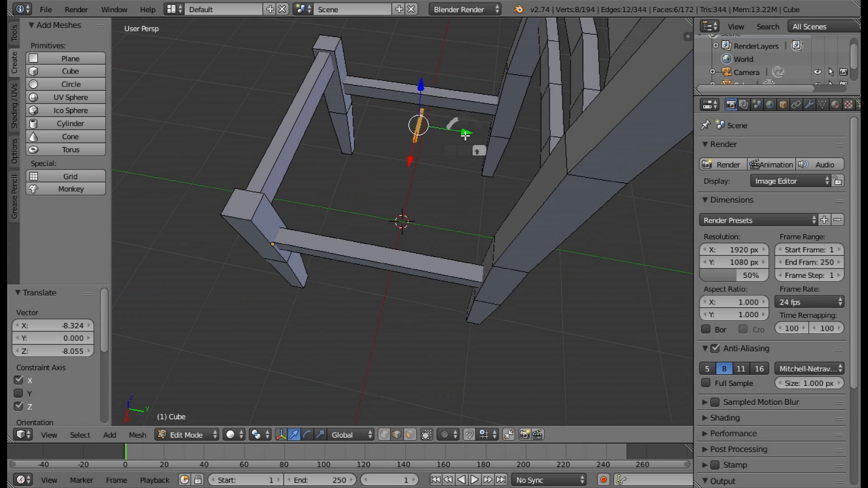
key(ctrl+z)
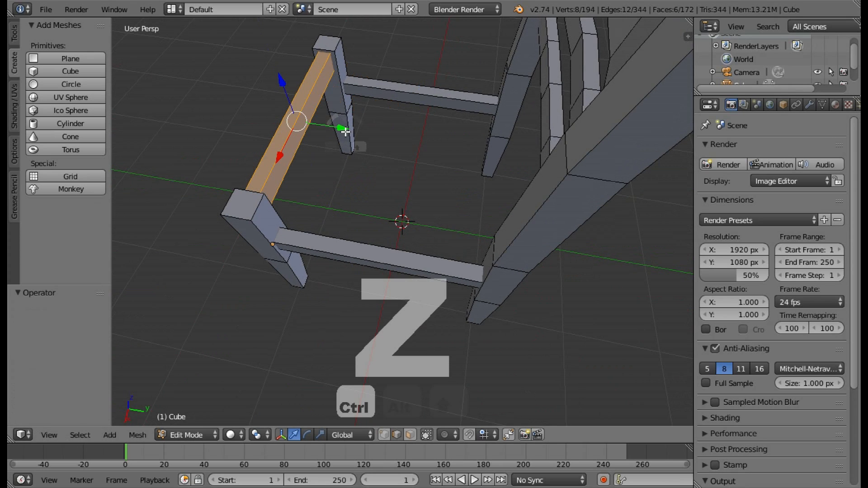
Move the duplicated bar along Y to between the rear legs, and shift its front face forward along Y to thicken it.
drag(345, 131, 556, 165)
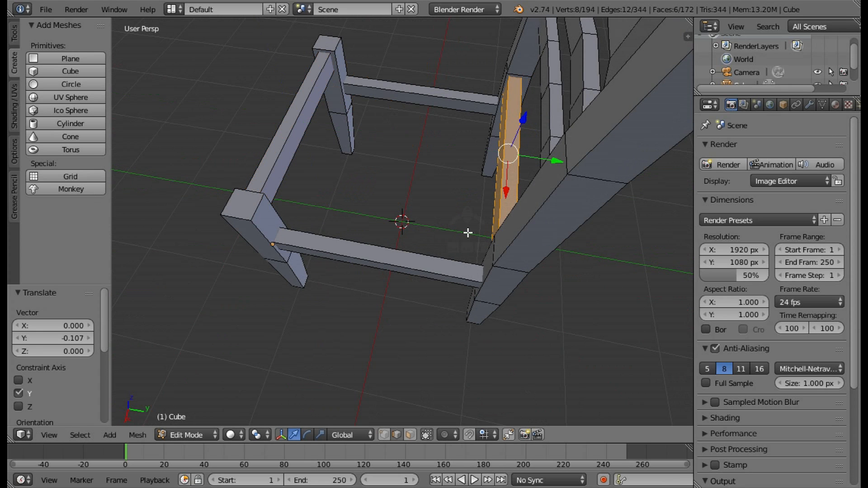
middle_drag(528, 160, 510, 168)
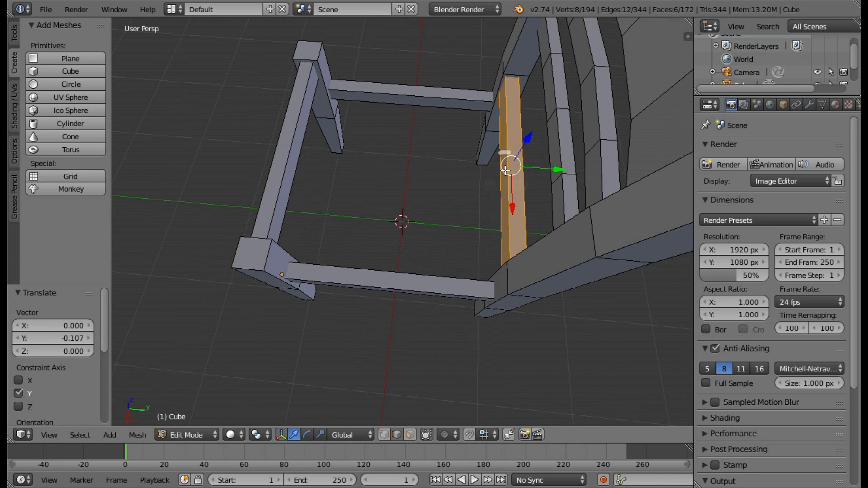
right_click(505, 170)
click(411, 435)
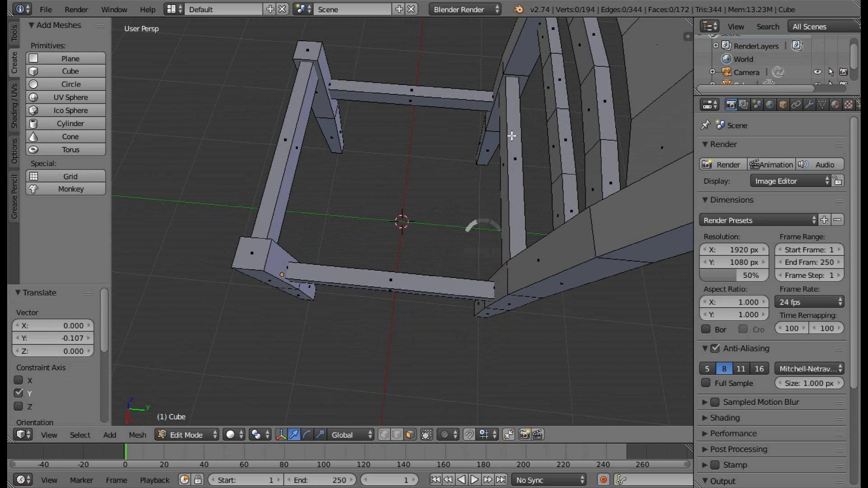
right_click(505, 158)
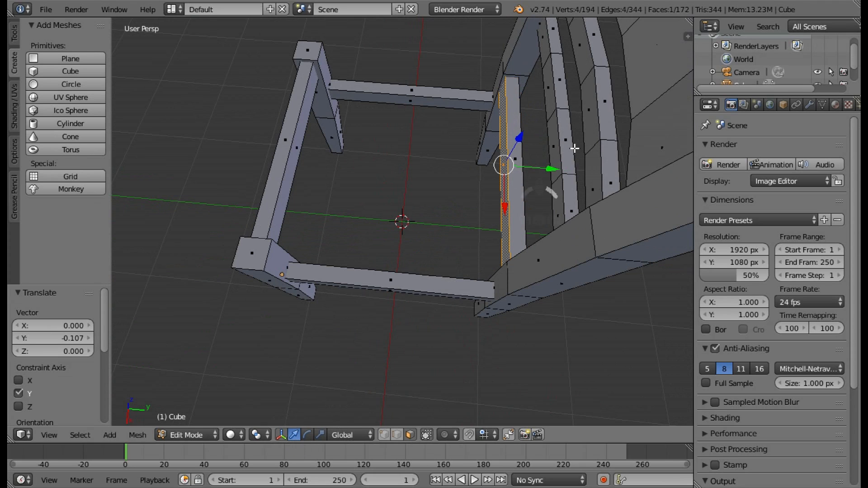
mouse_move(547, 174)
mouse_down()
mouse_move(541, 169)
mouse_move(551, 170)
mouse_up()
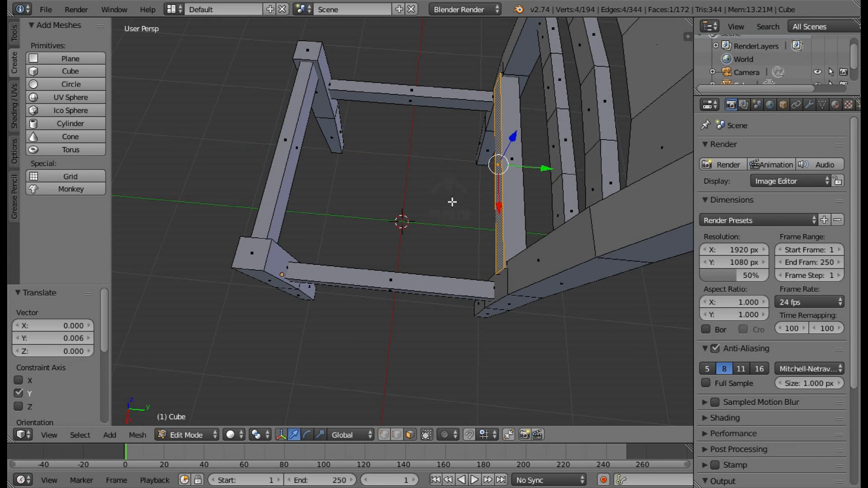
Select all six faces of the front bar and duplicate it in place.
scroll(483, 201, up, 2)
right_click(243, 179)
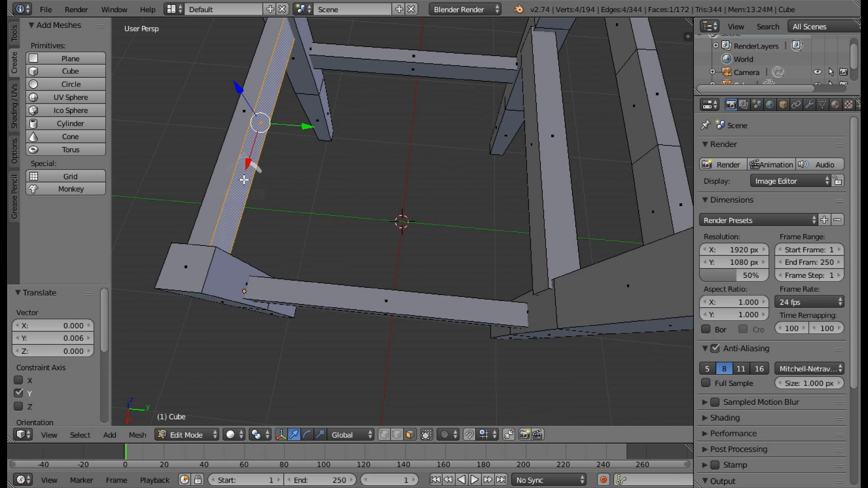
shift+right_click(223, 166)
middle_drag(271, 158, 305, 95)
shift+right_click(412, 99)
shift+right_click(331, 30)
key(z)
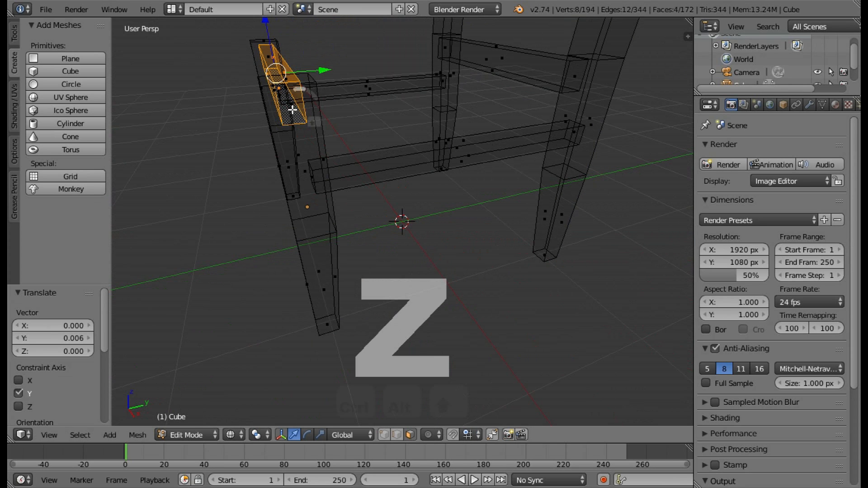
shift+right_click(293, 128)
middle_drag(293, 128, 480, 130)
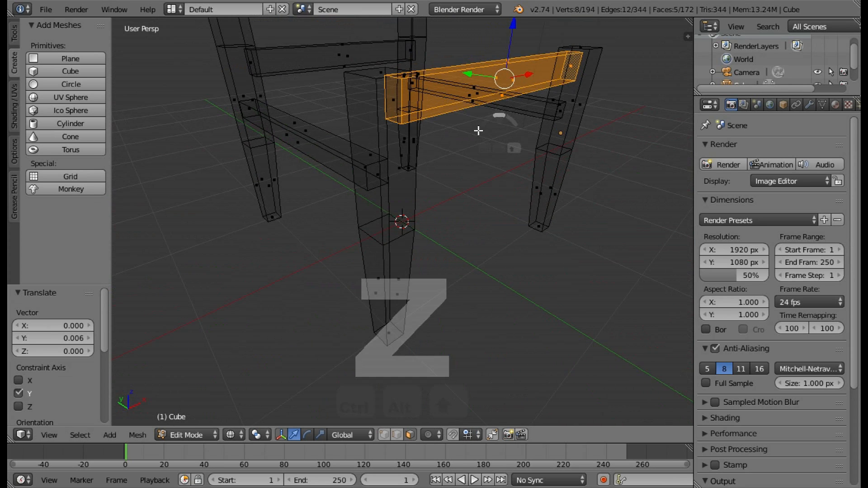
shift+right_click(391, 107)
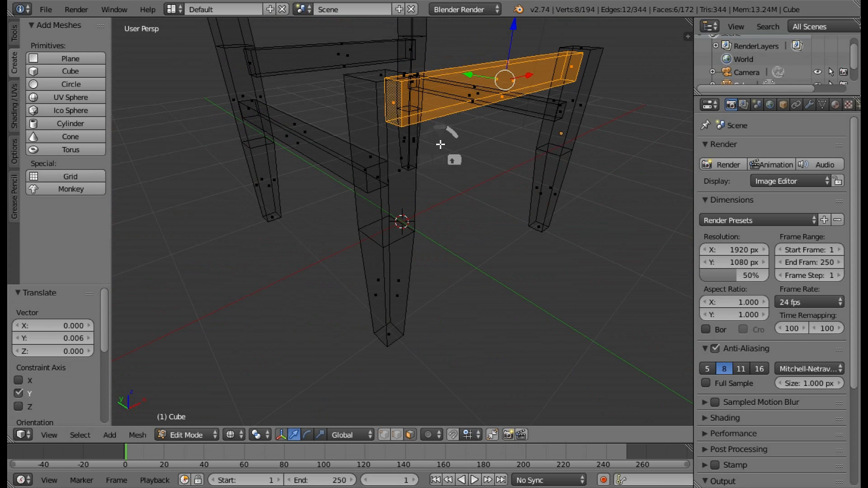
key(z)
mouse_move(447, 151)
middle_down()
mouse_move(415, 172)
mouse_move(470, 161)
mouse_move(457, 158)
middle_up()
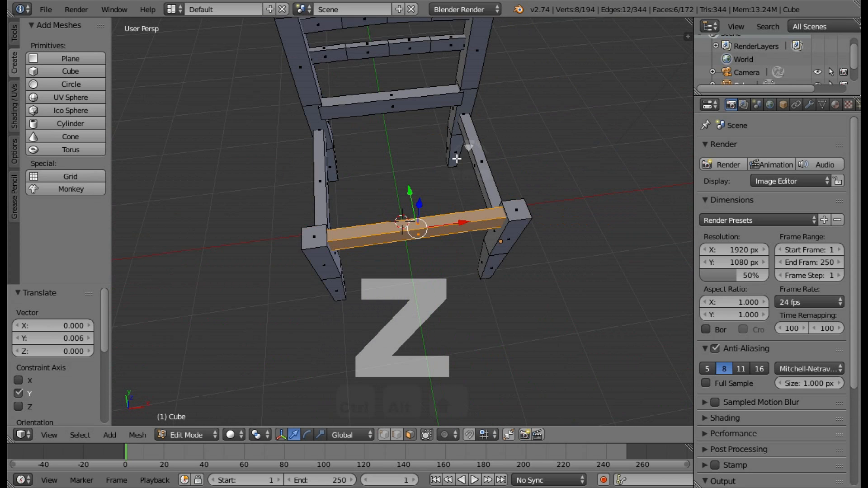
key(shift+d)
right_click(427, 246)
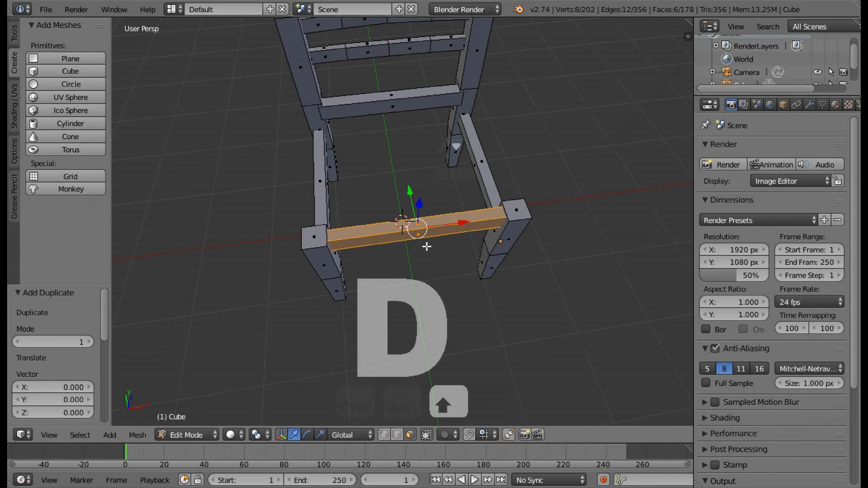
Rotate the duplicated front bar 90° about Z so it runs front to back.
click(308, 436)
ctrl+drag(439, 271, 459, 206)
click(294, 434)
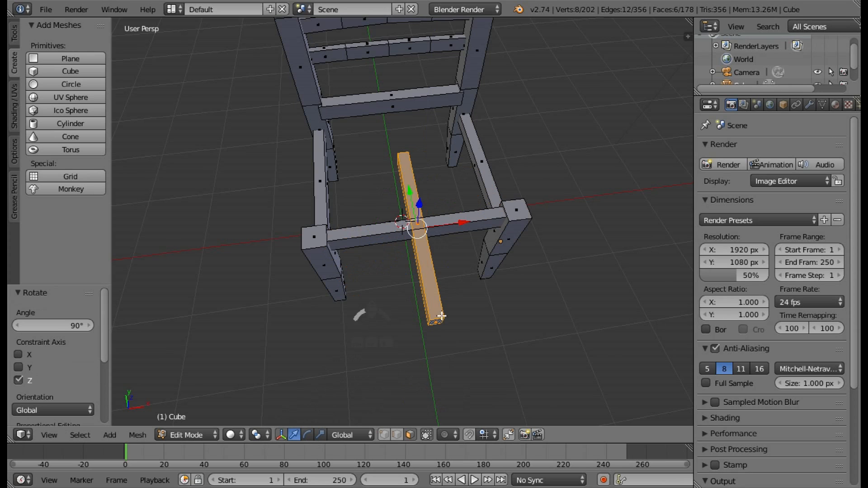
Fit the rotated bar between the front and rear legs on the negative X side, with final nudges of 0.049 along X and -0.055 along Y.
middle_drag(442, 316, 497, 299)
ctrl+drag(427, 175, 370, 166)
middle_drag(389, 187, 372, 189)
drag(364, 193, 367, 193)
middle_drag(354, 194, 446, 184)
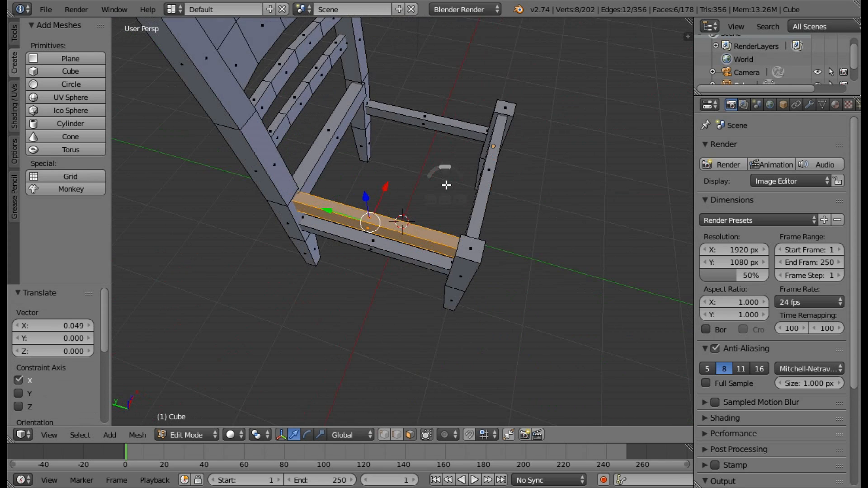
ctrl+drag(331, 211, 339, 216)
middle_drag(519, 181, 413, 198)
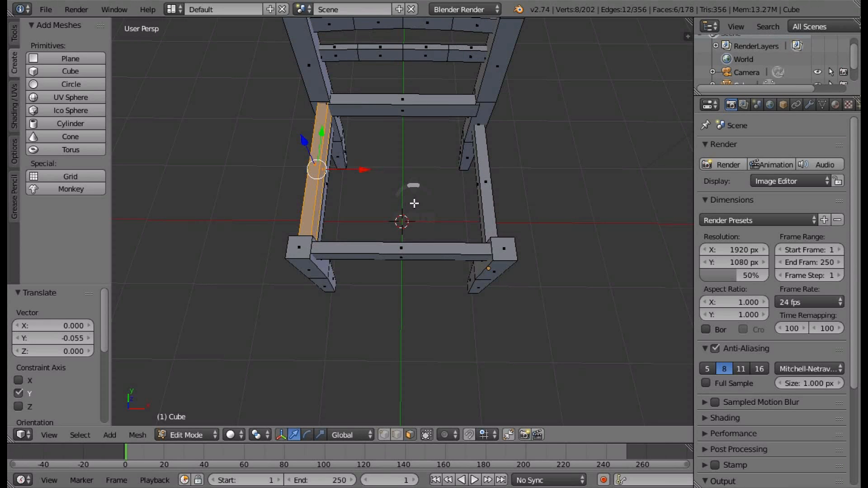
Duplicate the side bar and move the copy along X to the opposite pair of legs, with a final nudge of -0.094.
key(shift+d)
right_click(414, 203)
ctrl+drag(368, 172, 546, 172)
middle_drag(546, 172, 477, 115)
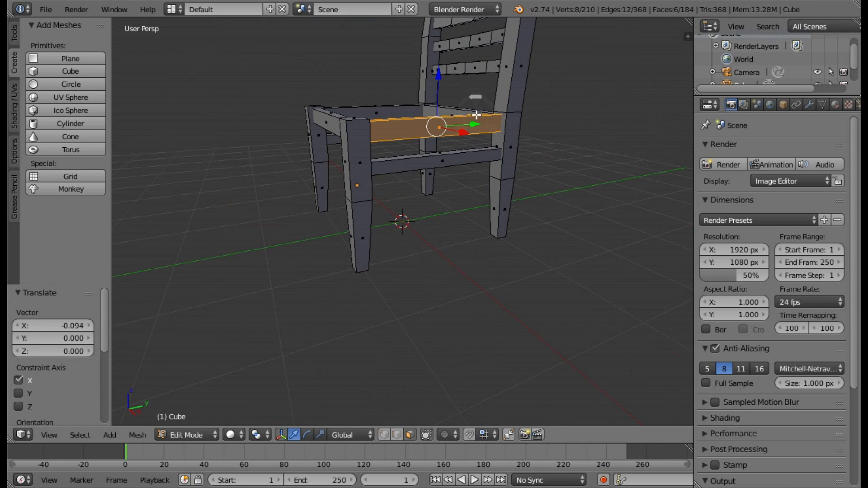
Examine the whole chair from several sides to check its frame and proportions.
scroll(465, 158, down, 3)
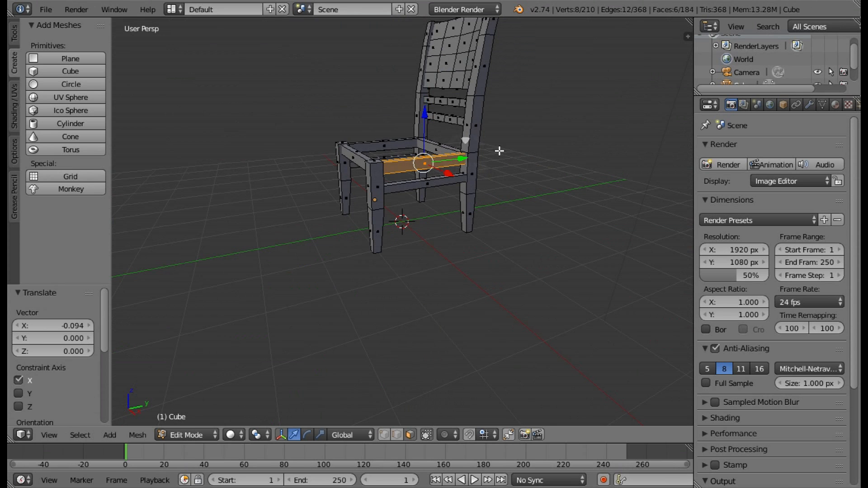
middle_drag(499, 150, 550, 184)
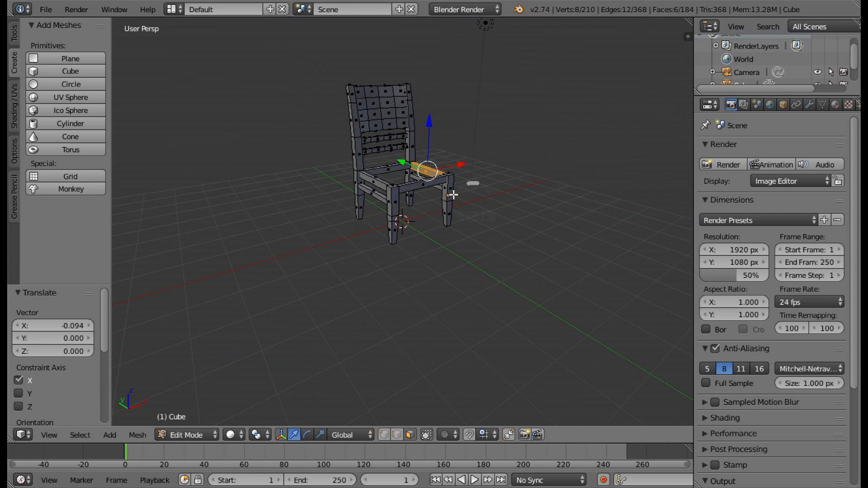
middle_drag(453, 194, 333, 193)
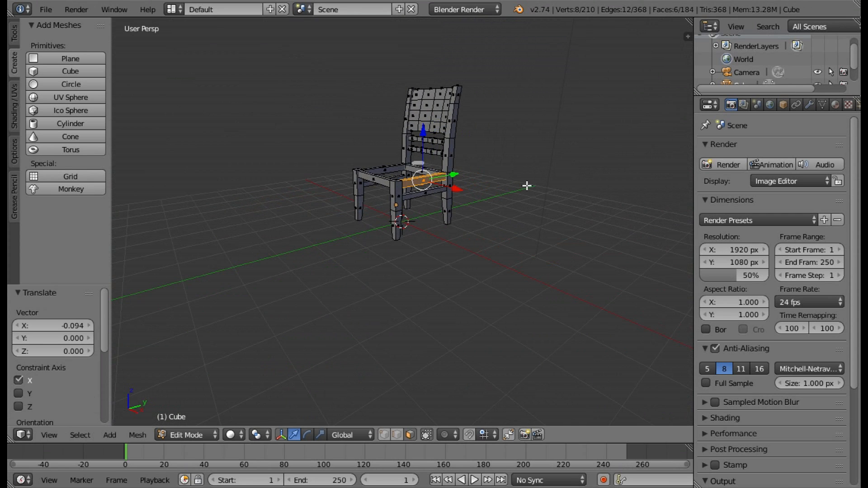
scroll(492, 148, up, 2)
middle_drag(484, 160, 455, 149)
scroll(423, 119, down, 2)
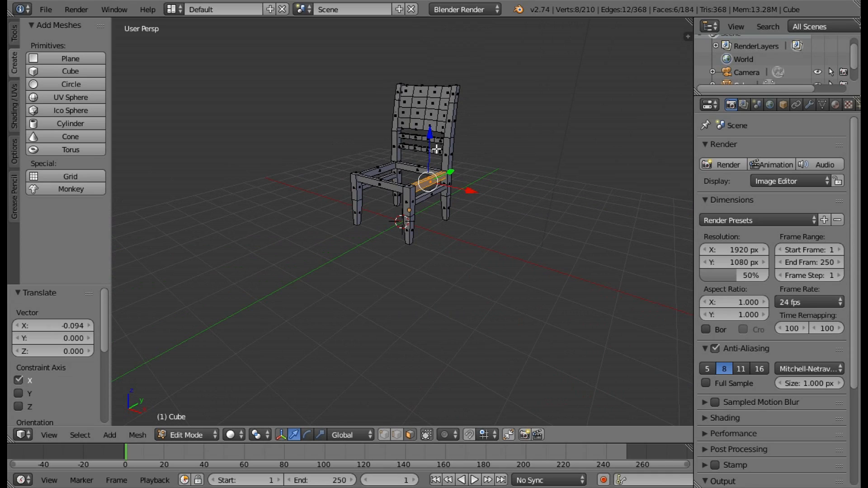
mouse_move(436, 151)
middle_down()
mouse_move(364, 170)
mouse_move(354, 159)
mouse_move(459, 181)
mouse_move(438, 151)
middle_up()
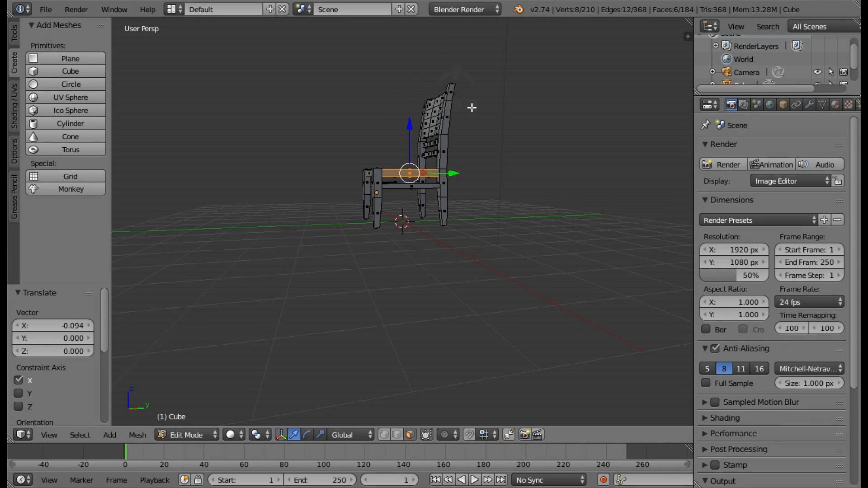
middle_drag(472, 108, 467, 170)
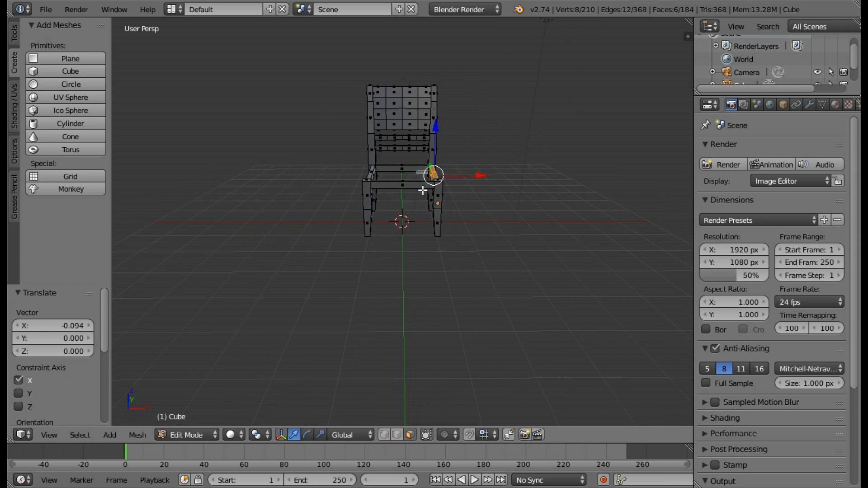
Select the backrest panel, curved cross rails and upper posts, including hidden faces, and raise them along Z to make the back taller.
key(a)
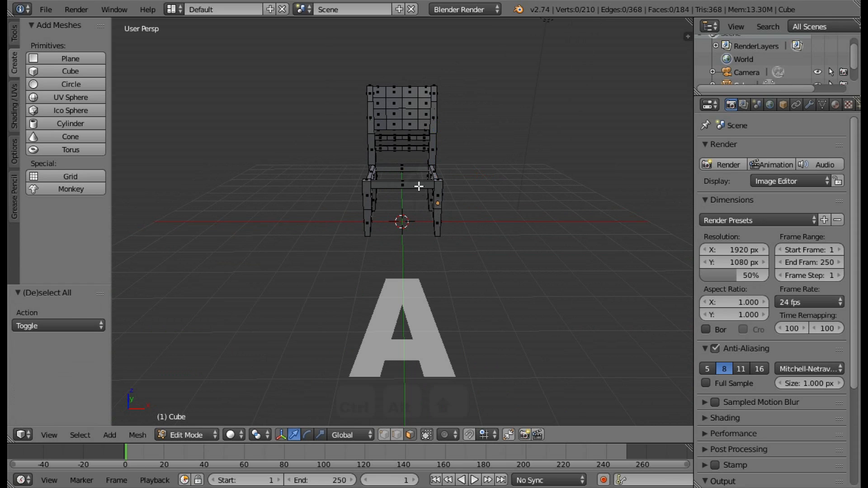
key(z)
key(c)
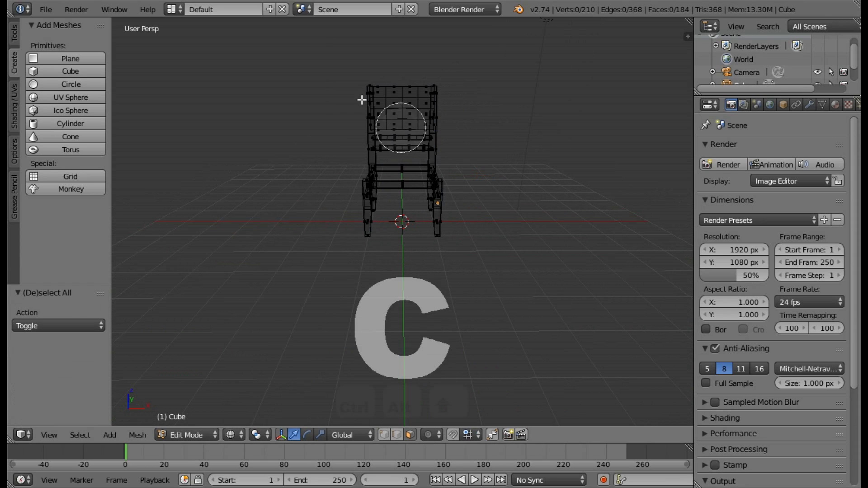
mouse_move(364, 85)
mouse_down()
mouse_move(423, 87)
mouse_move(391, 111)
mouse_move(445, 110)
mouse_move(406, 124)
mouse_move(443, 131)
mouse_move(402, 133)
mouse_up()
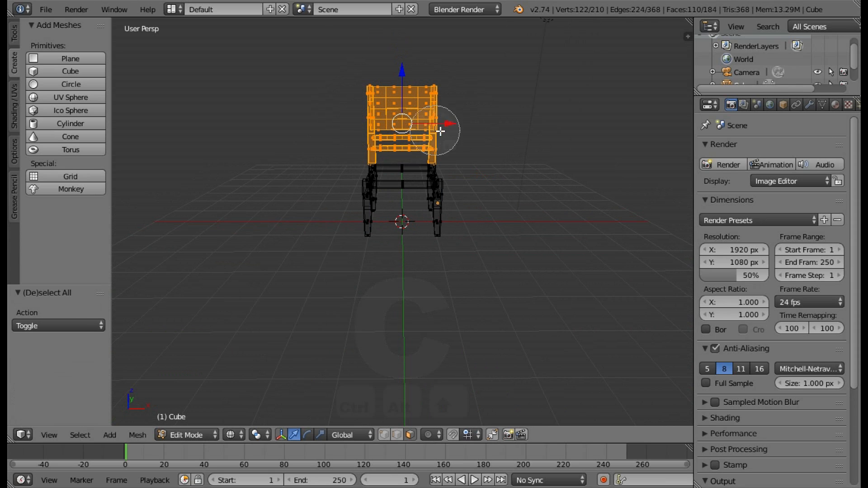
right_click(469, 174)
middle_drag(469, 174, 420, 168)
key(z)
middle_drag(491, 158, 442, 97)
drag(441, 81, 441, 49)
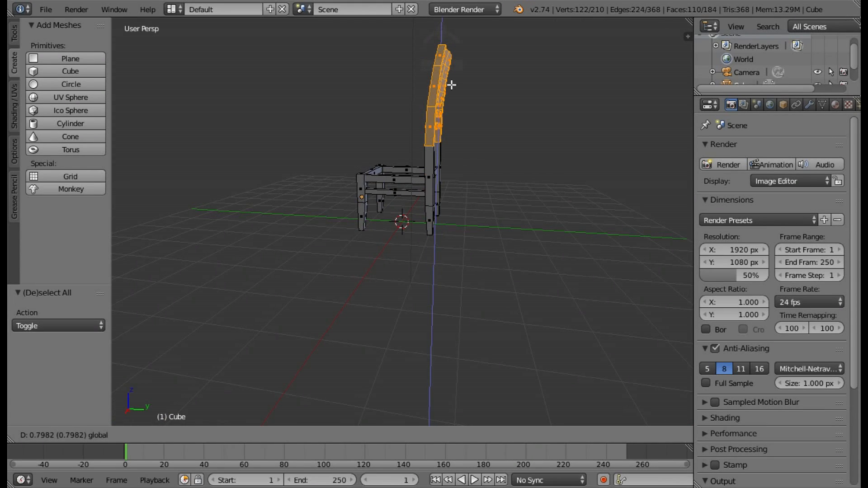
drag(451, 85, 451, 84)
middle_drag(453, 85, 596, 120)
middle_drag(468, 176, 423, 87)
drag(429, 62, 435, 70)
key(a)
middle_drag(522, 215, 598, 236)
middle_drag(482, 222, 375, 221)
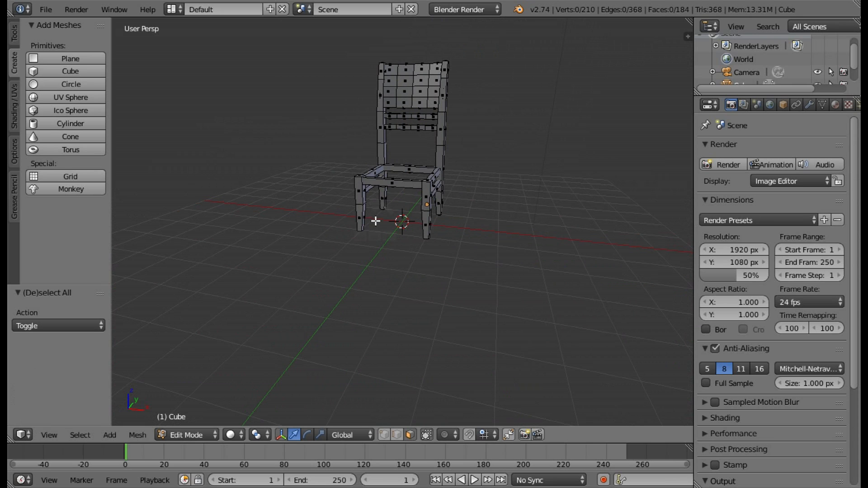
middle_drag(539, 248, 380, 227)
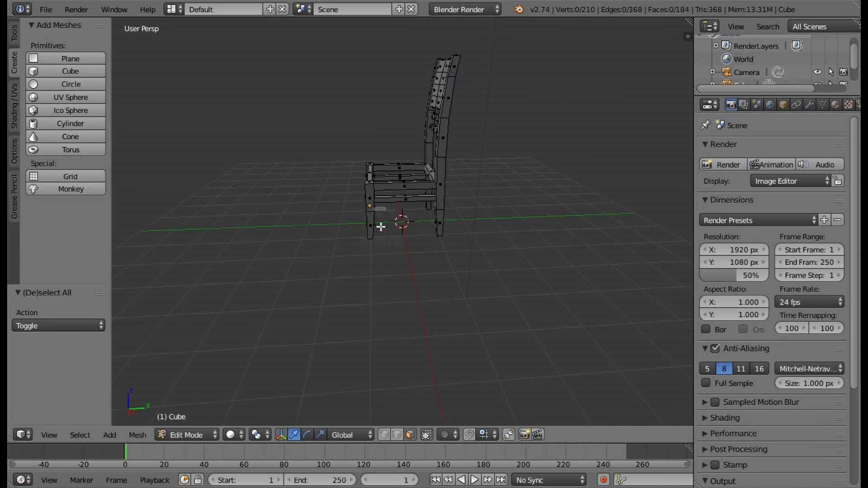
Add a cube to the chair mesh for the seat and raise it 2.000 along Z.
scroll(425, 176, up, 2)
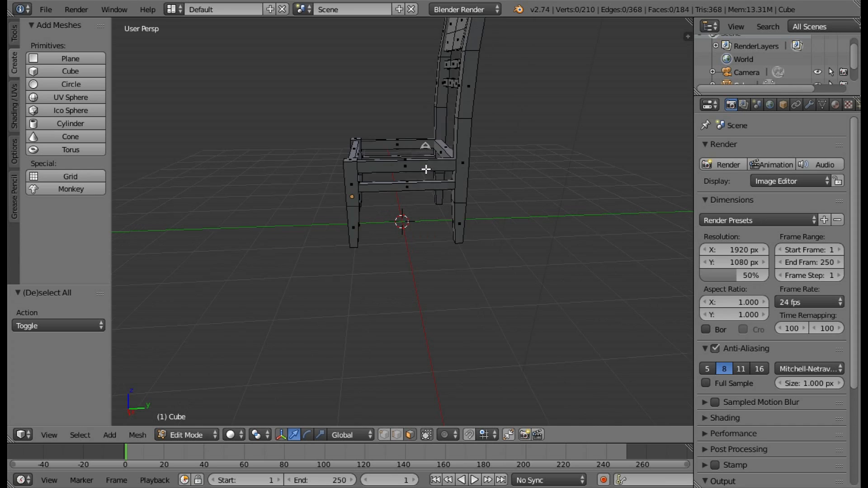
middle_drag(425, 169, 506, 197)
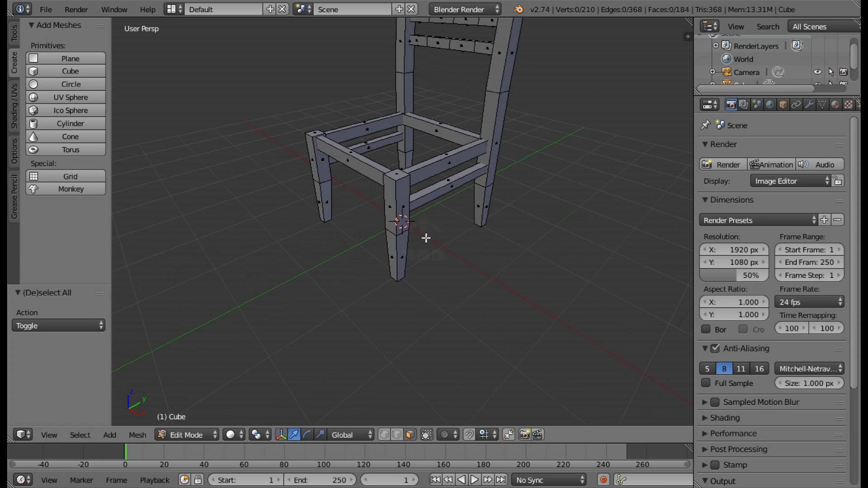
middle_drag(467, 200, 423, 190)
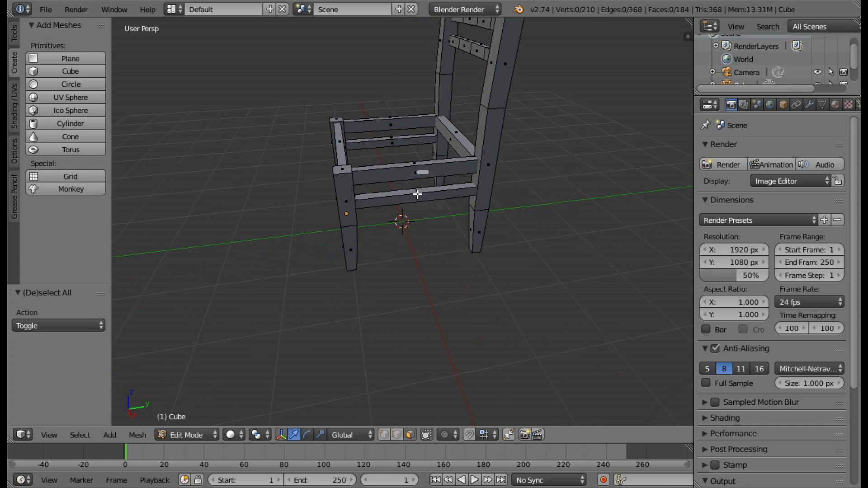
click(70, 73)
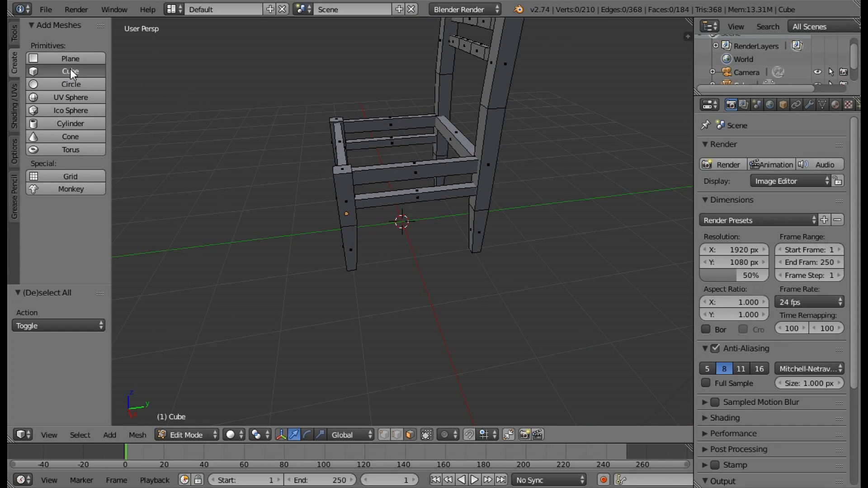
middle_drag(321, 188, 383, 183)
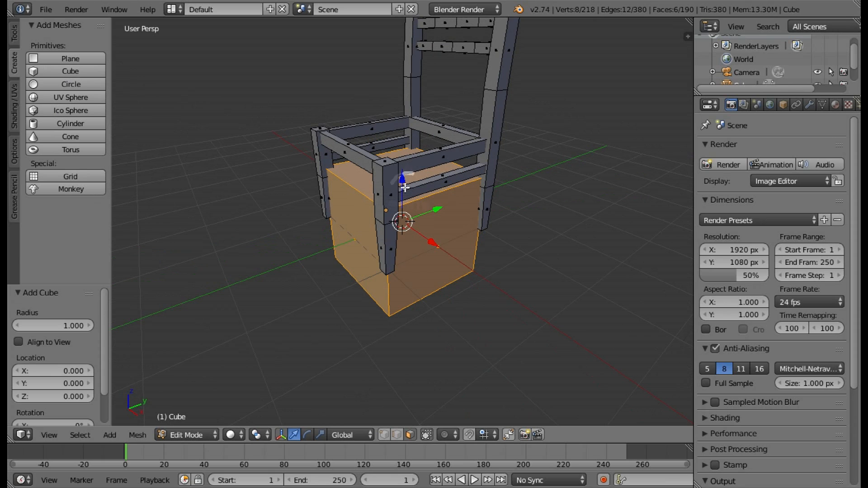
ctrl+drag(401, 180, 393, 94)
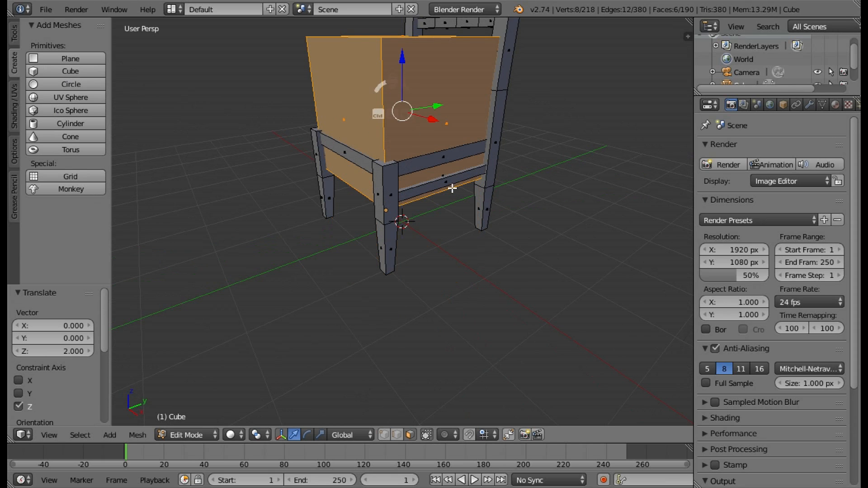
Flatten the seat cube by scaling it to 0.200 along Z.
middle_drag(452, 188, 528, 182)
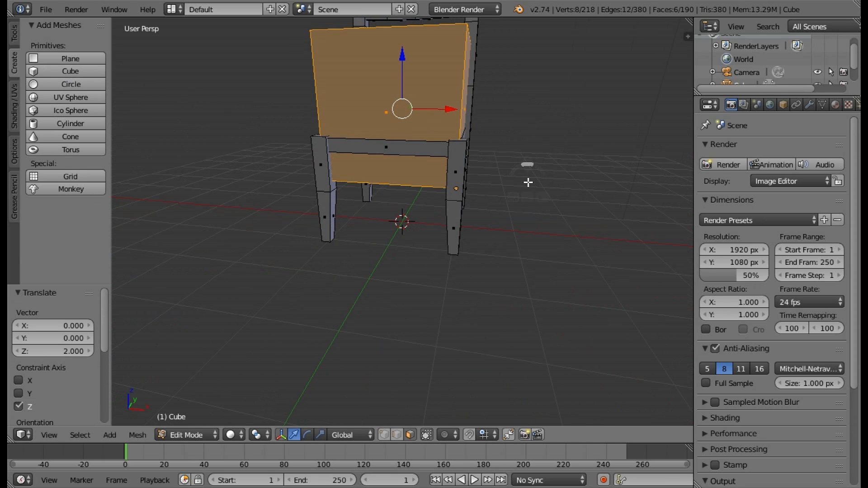
key(KP_Decimal)
scroll(504, 181, down, 4)
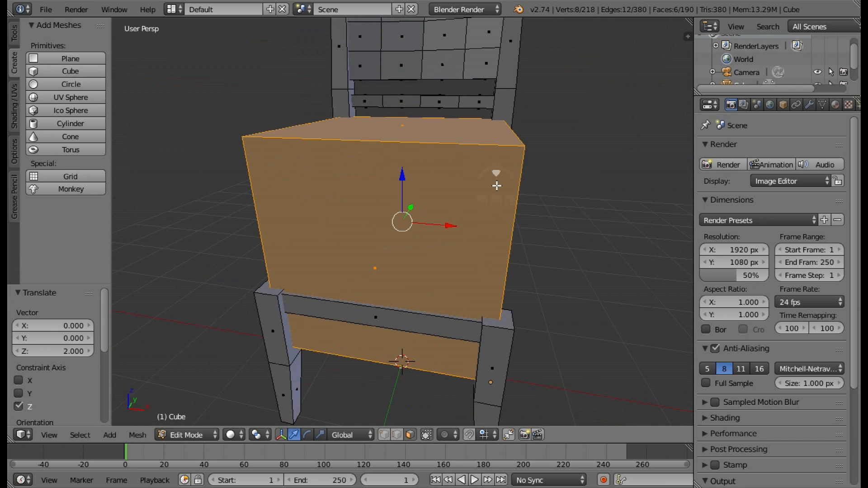
click(320, 434)
middle_drag(396, 314, 403, 177)
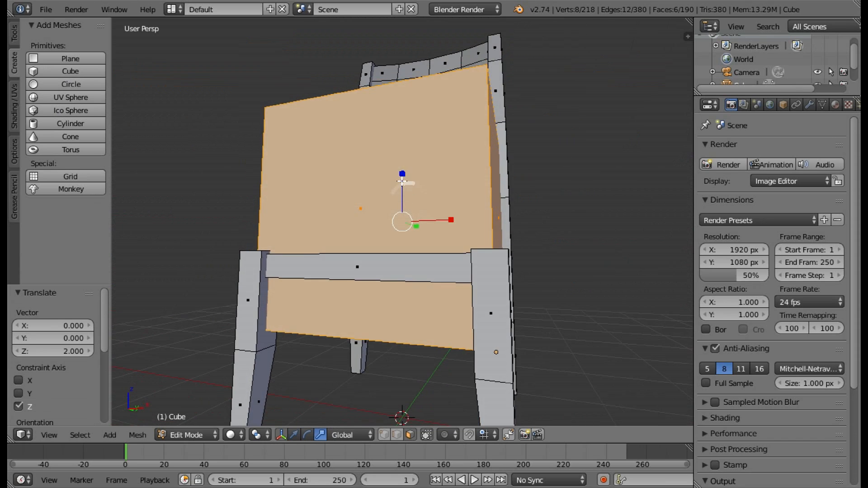
drag(402, 158, 423, 217)
middle_drag(422, 217, 475, 264)
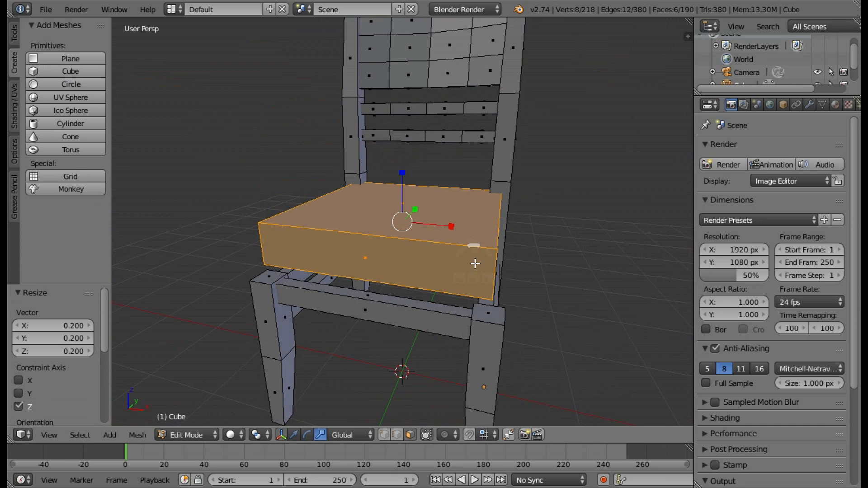
Widen the flattened seat slab by scaling it 1.094 along X and 1.108 along Y.
drag(455, 232, 453, 248)
middle_drag(453, 248, 455, 225)
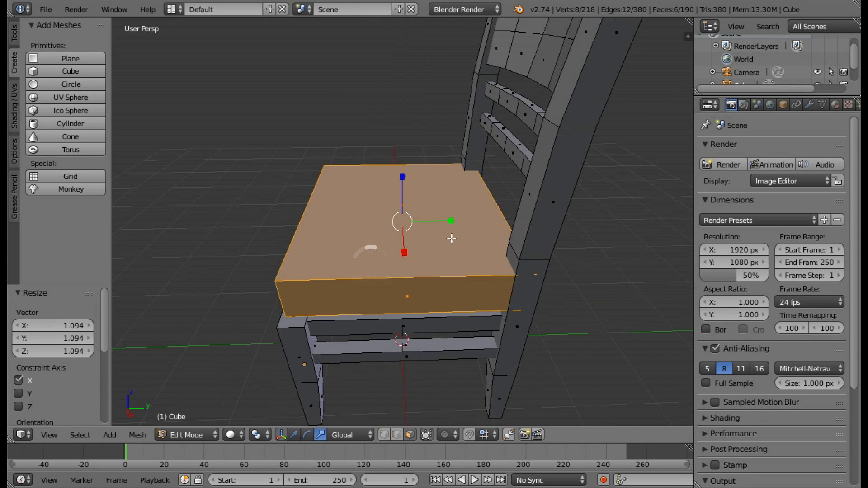
drag(451, 223, 453, 223)
Lower the seat slab along Z onto the seat frame and shift it -0.080 along Y.
middle_drag(379, 332, 357, 402)
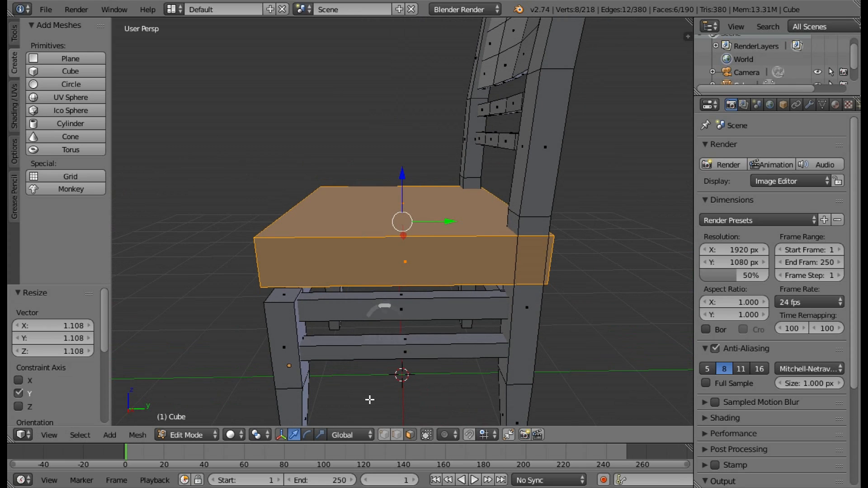
ctrl+drag(402, 172, 415, 205)
drag(432, 247, 502, 280)
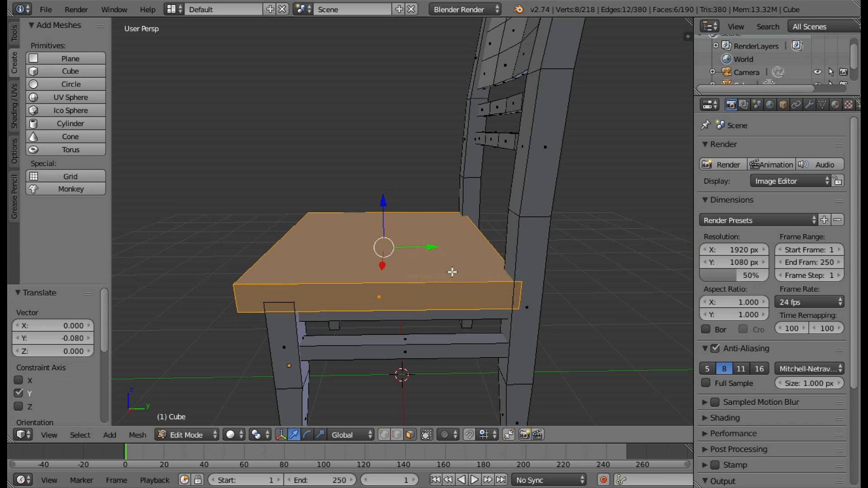
Select the seat slab's front face and move it -0.023 along Y.
middle_drag(452, 272, 417, 303)
right_click(329, 303)
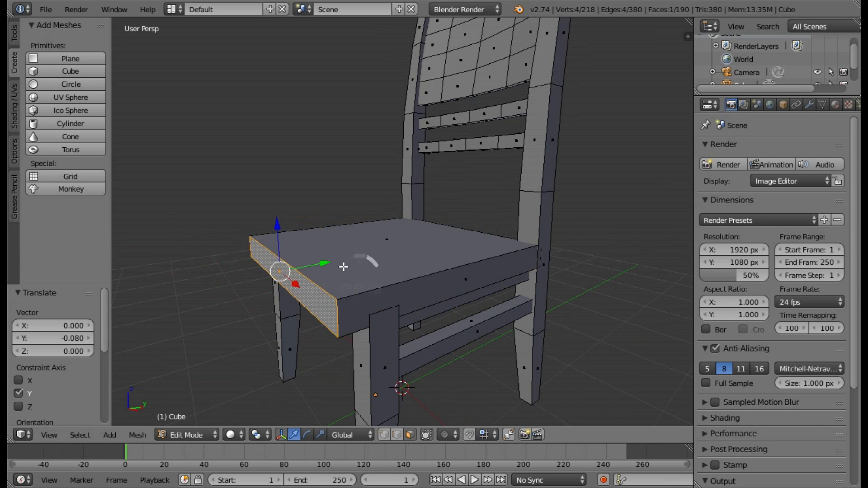
mouse_move(324, 265)
mouse_down()
mouse_move(341, 265)
mouse_move(335, 247)
mouse_move(364, 269)
mouse_move(337, 261)
mouse_up()
Select the seat slab's two side faces and scale them apart by 1.032 along X.
right_click(415, 298)
middle_drag(415, 297, 569, 293)
shift+right_click(362, 285)
middle_drag(437, 280, 405, 357)
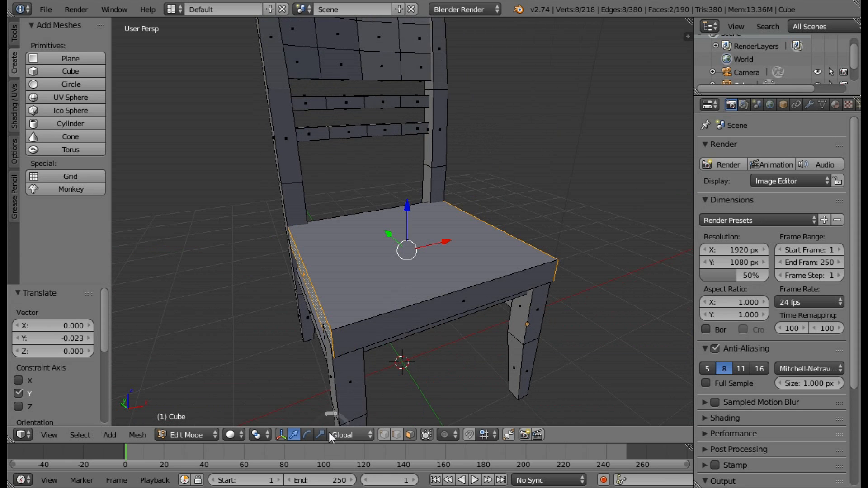
key(s)
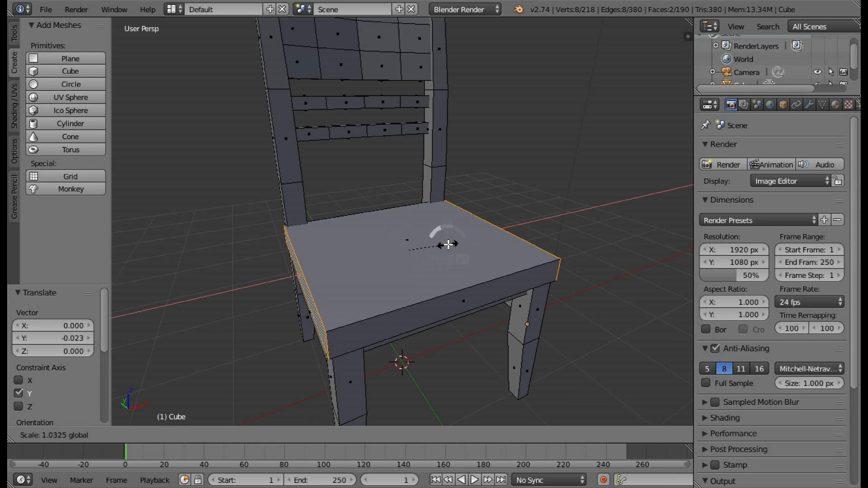
click(448, 244)
Lower the seat slab's top face along Z, then extrude it and raise the new face by 0.080 along Z.
middle_drag(500, 254, 323, 239)
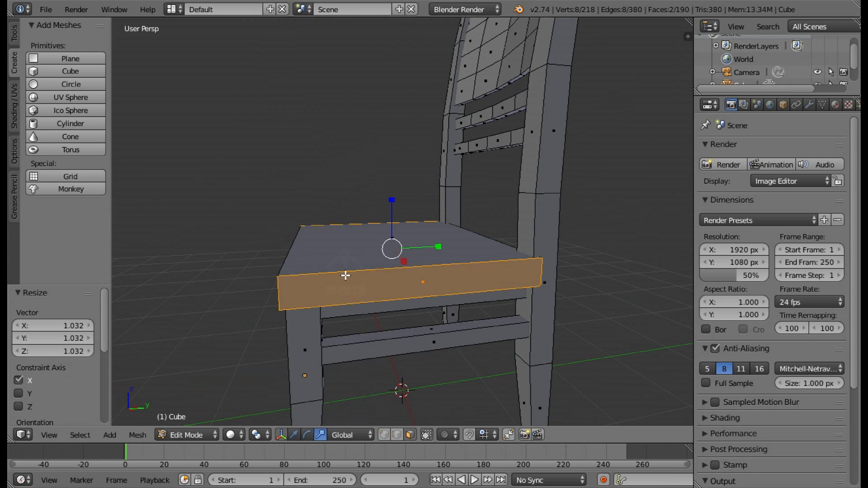
middle_drag(364, 258, 448, 257)
scroll(368, 364, up, 3)
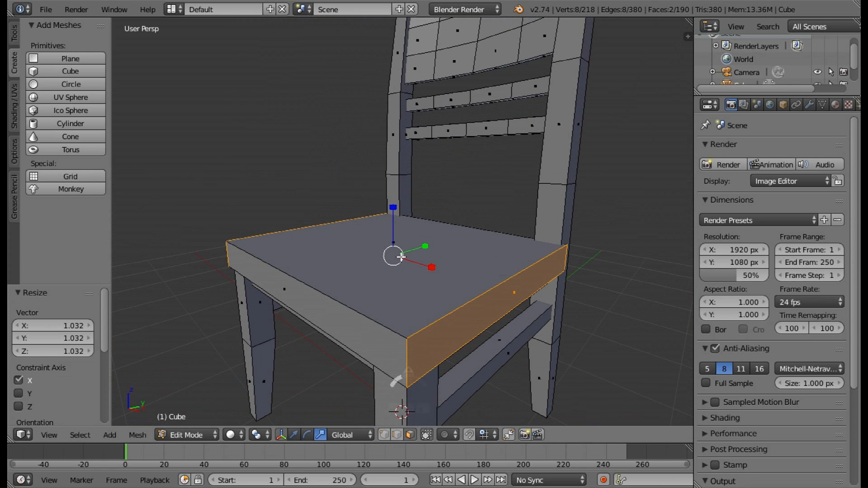
right_click(389, 243)
click(294, 435)
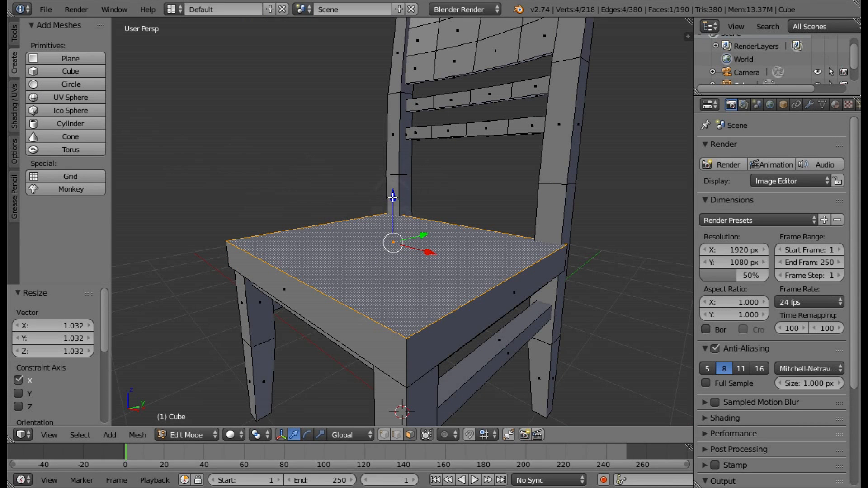
mouse_move(393, 197)
mouse_down()
mouse_move(398, 215)
mouse_move(387, 205)
mouse_up()
key(e)
click(397, 214)
drag(399, 241, 400, 248)
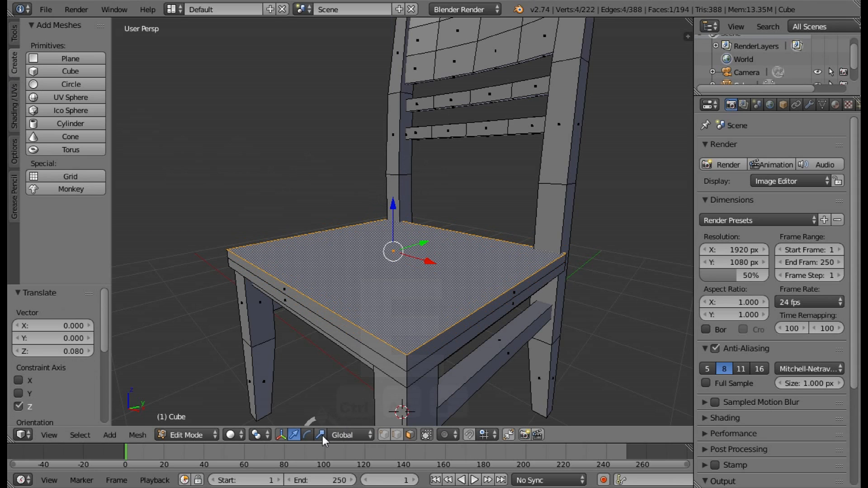
Scale the seat's extruded top face to 0.944 for a sloped edge and shift it 0.054 along Y.
key(s)
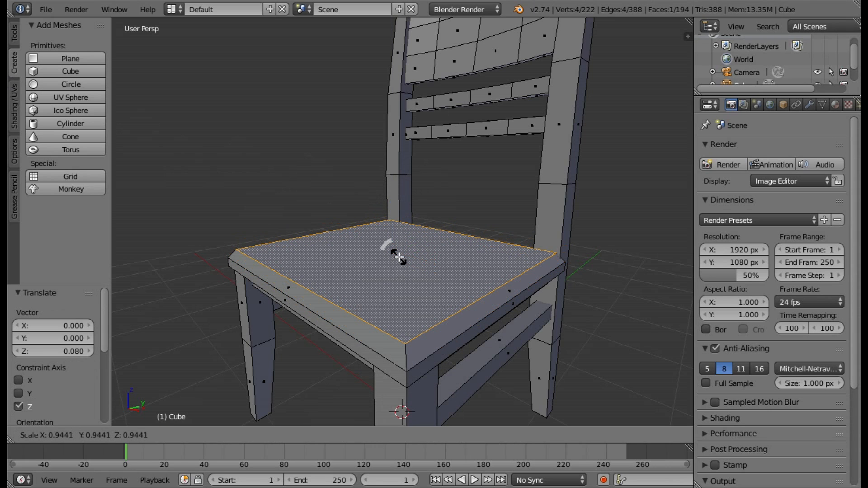
click(398, 258)
middle_drag(508, 301, 328, 414)
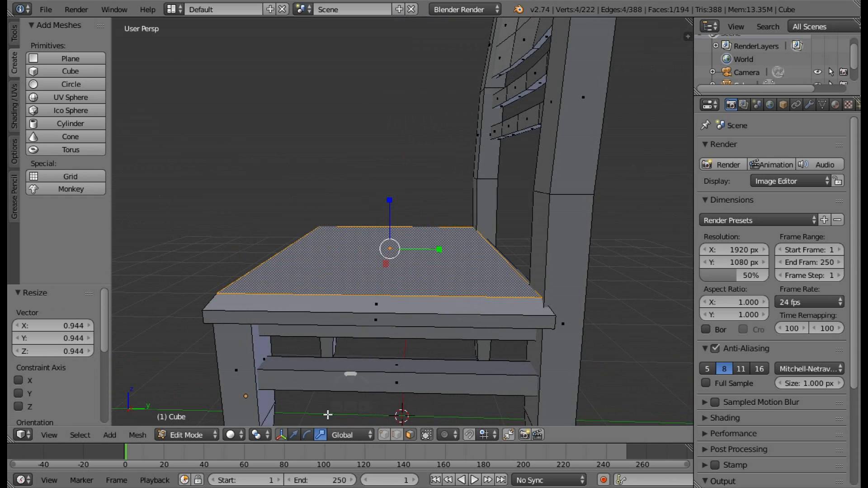
key(s)
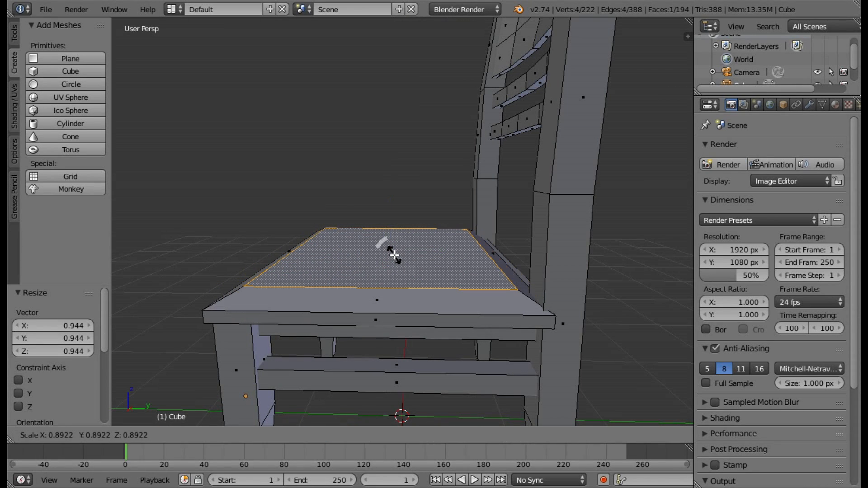
click(394, 256)
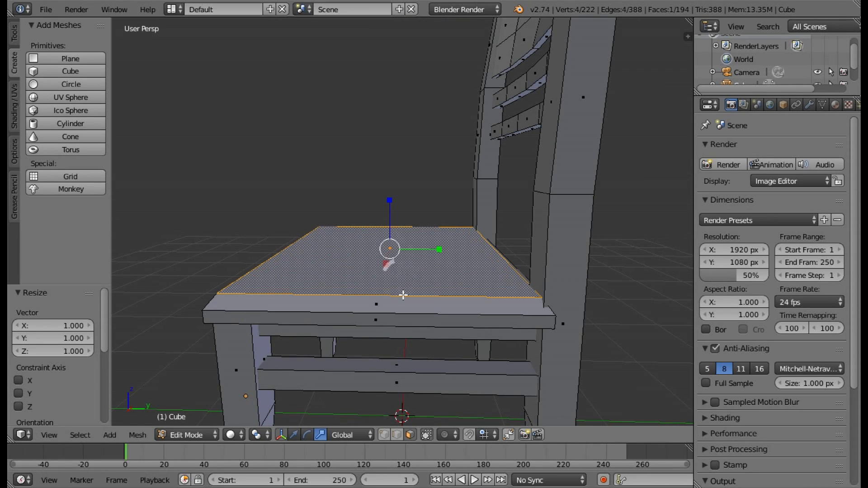
click(294, 435)
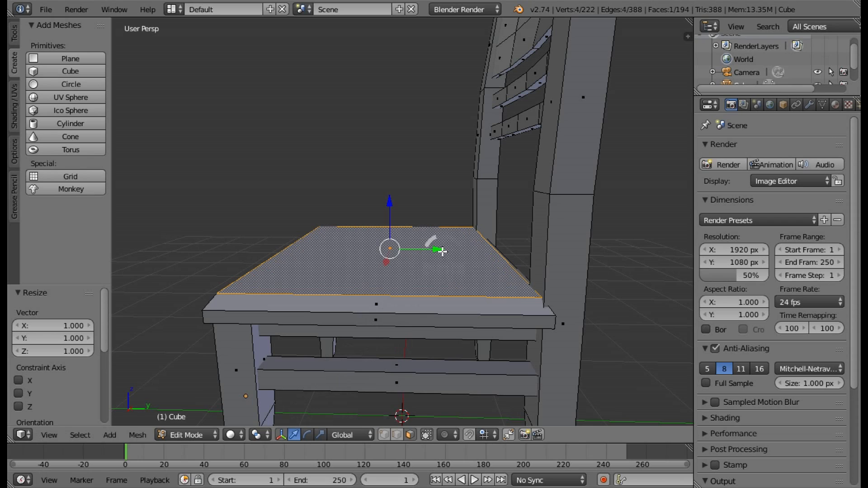
drag(442, 251, 449, 252)
Deselect all of the chair's geometry and switch to Object Mode.
middle_drag(516, 277, 462, 324)
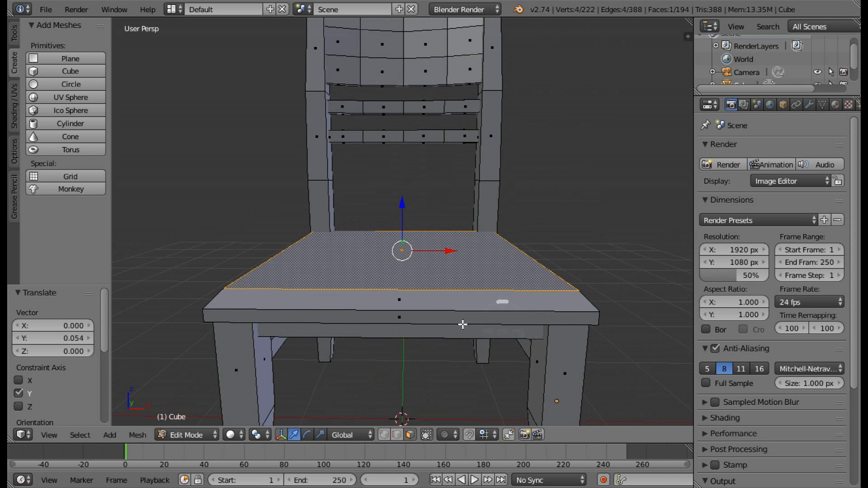
middle_drag(455, 268, 429, 267)
scroll(396, 274, down, 6)
key(a)
click(195, 435)
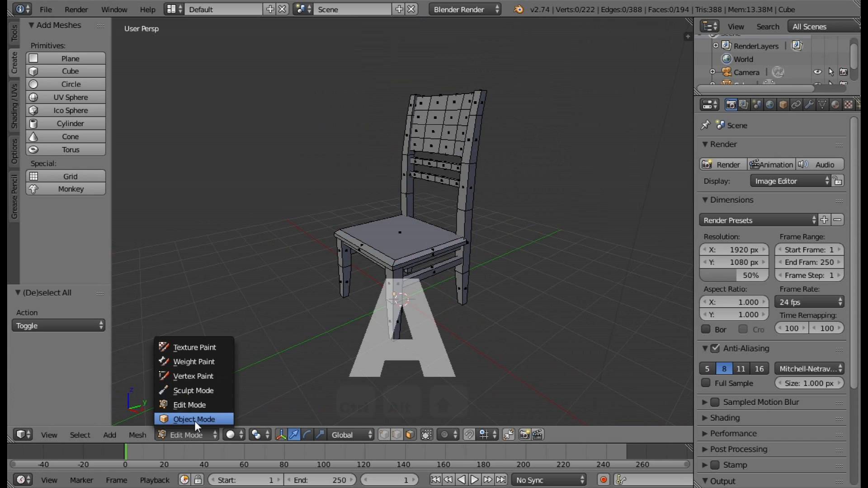
click(194, 420)
Apply smooth shading to the chair and inspect the result from the front and side.
middle_drag(408, 301, 642, 294)
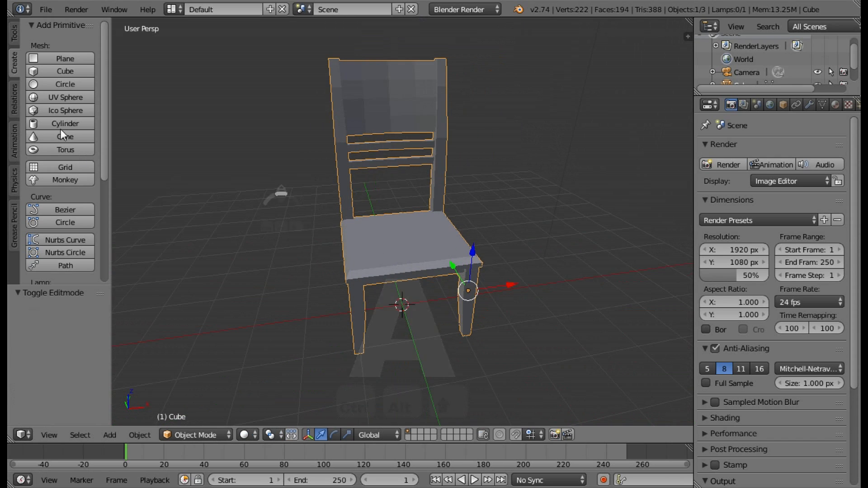
click(15, 37)
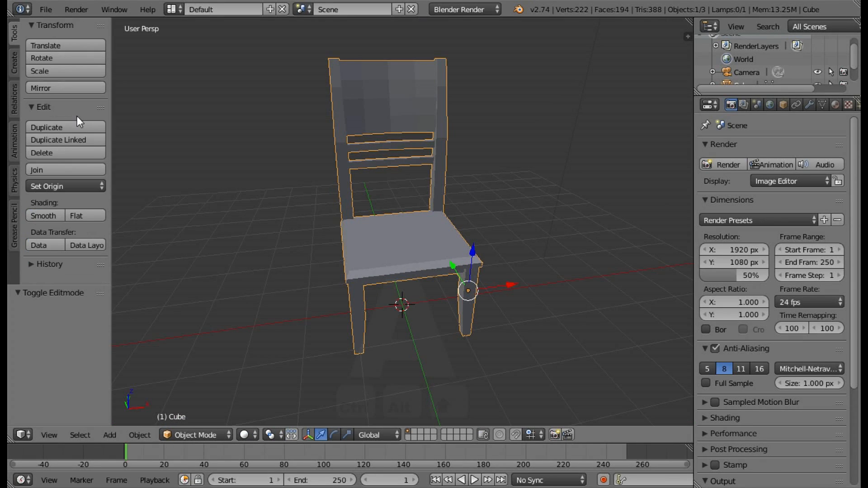
click(51, 215)
middle_drag(428, 214, 338, 218)
middle_drag(479, 224, 463, 212)
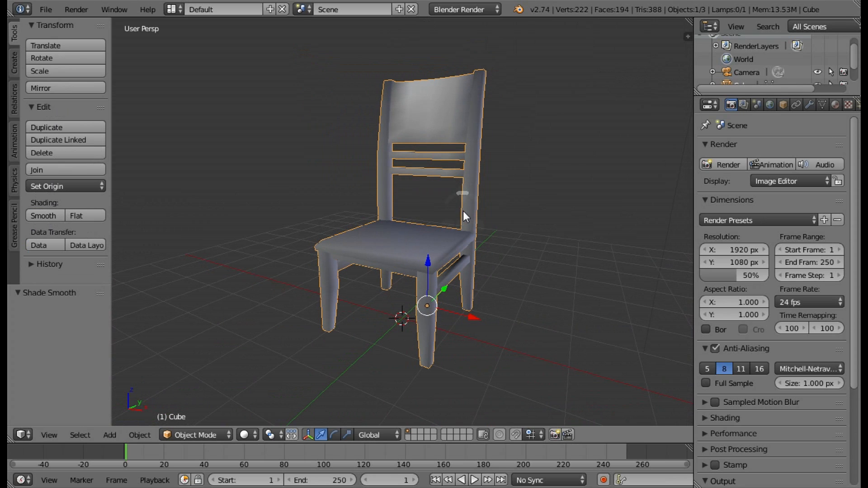
Add a Subdivision Surface modifier to the chair and set its View subdivisions to 2.
click(809, 106)
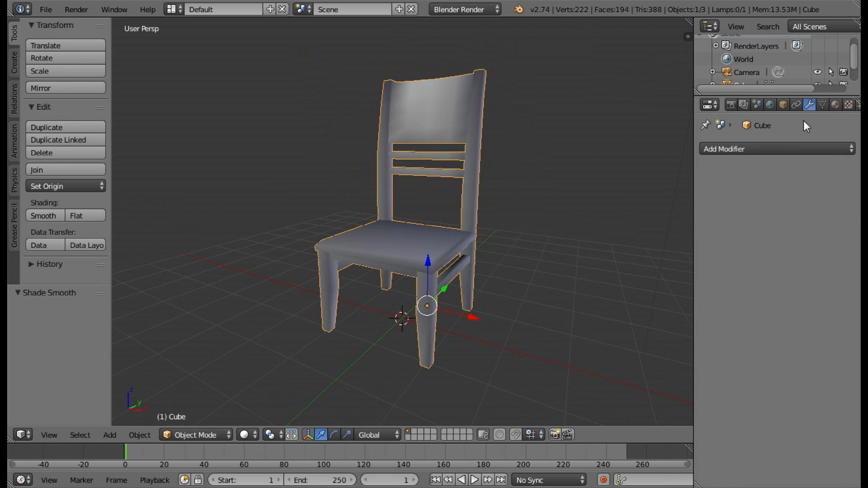
click(778, 153)
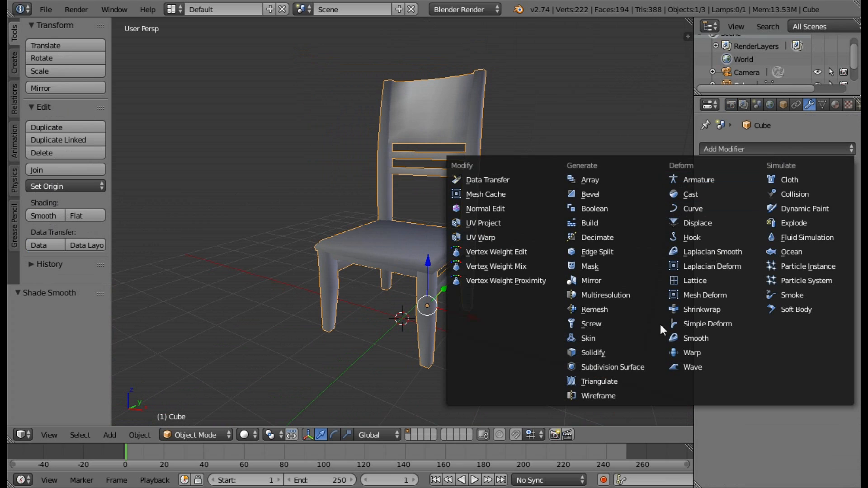
click(612, 368)
middle_drag(520, 221, 457, 289)
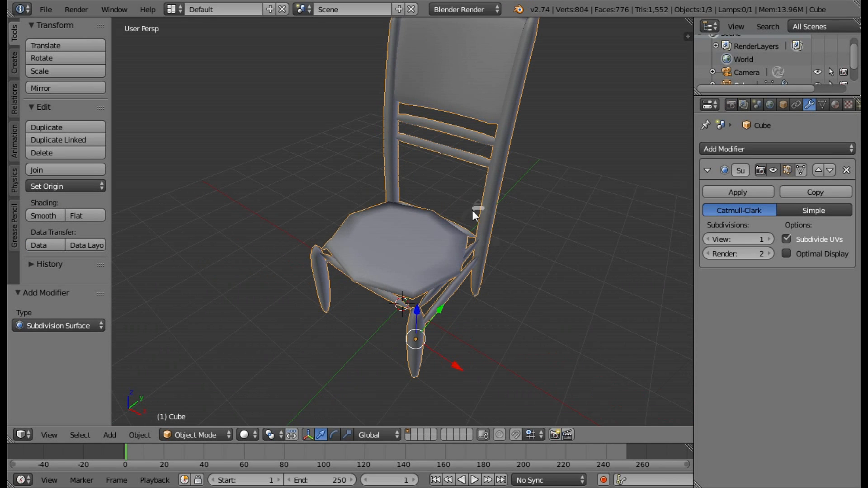
middle_drag(472, 211, 761, 230)
click(768, 239)
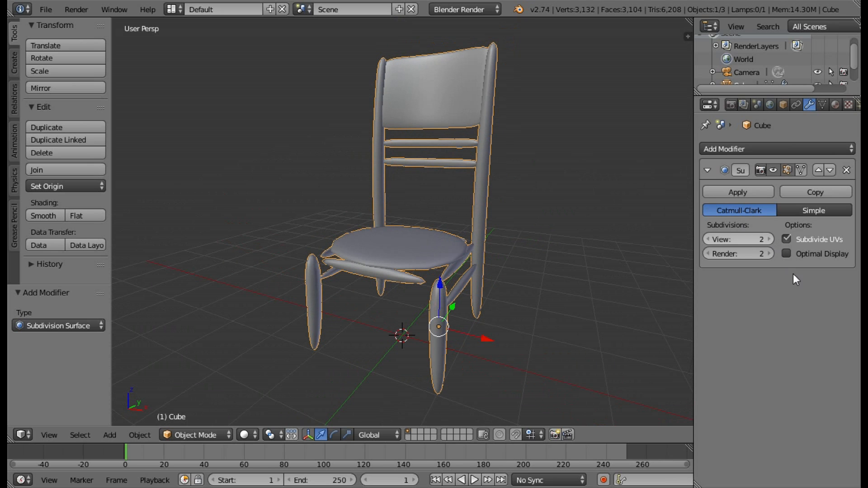
middle_drag(633, 261, 497, 271)
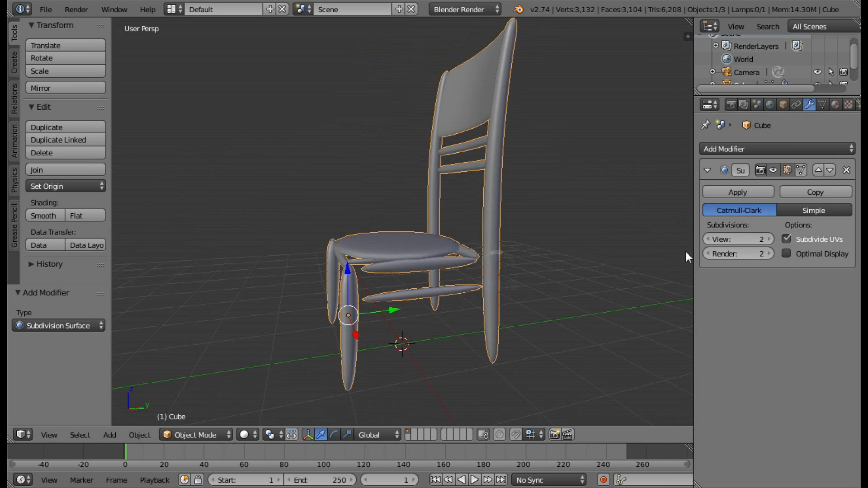
Enable Optimal Display for the Subdivision Surface modifier, hide its effect during mesh editing, and switch the chair to Edit Mode.
click(787, 251)
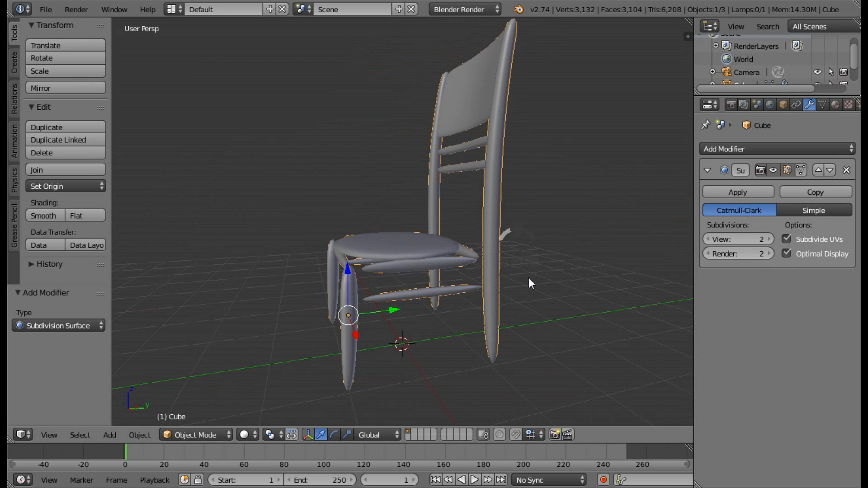
middle_drag(528, 281, 228, 182)
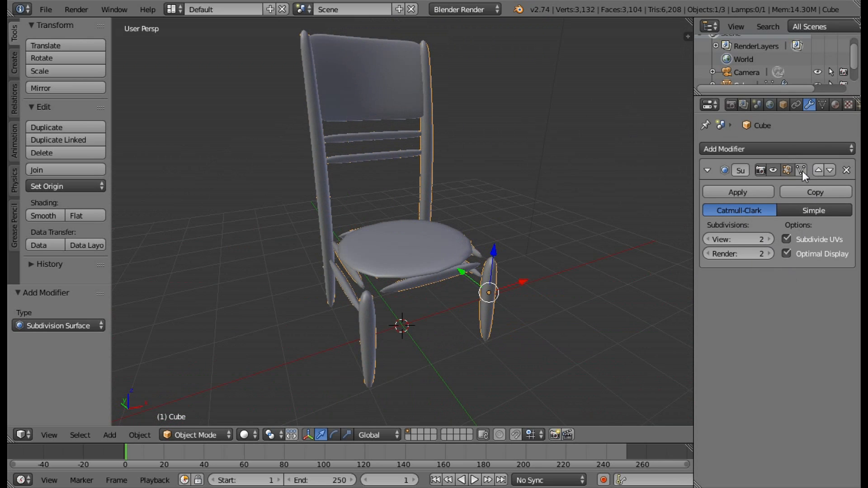
click(774, 169)
middle_drag(517, 277, 353, 317)
click(169, 440)
click(193, 403)
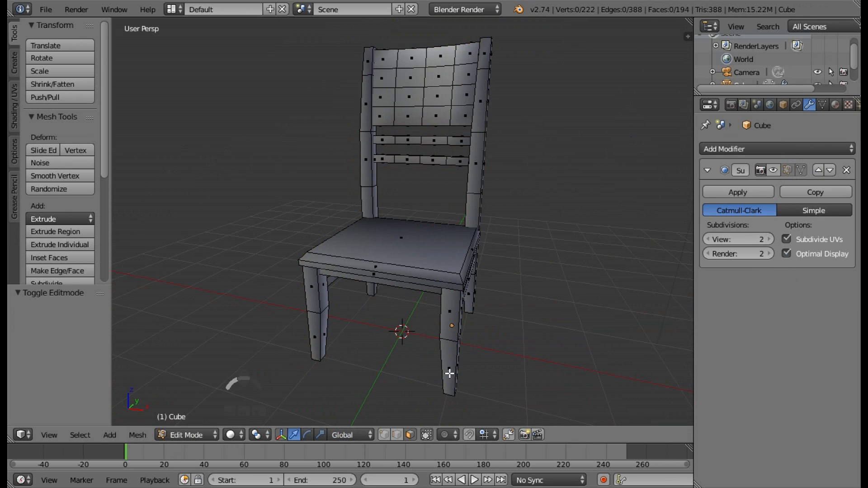
Show the subdivision effect on the chair in Edit Mode, compare it with the original mesh, and hide it again.
middle_drag(484, 353, 517, 345)
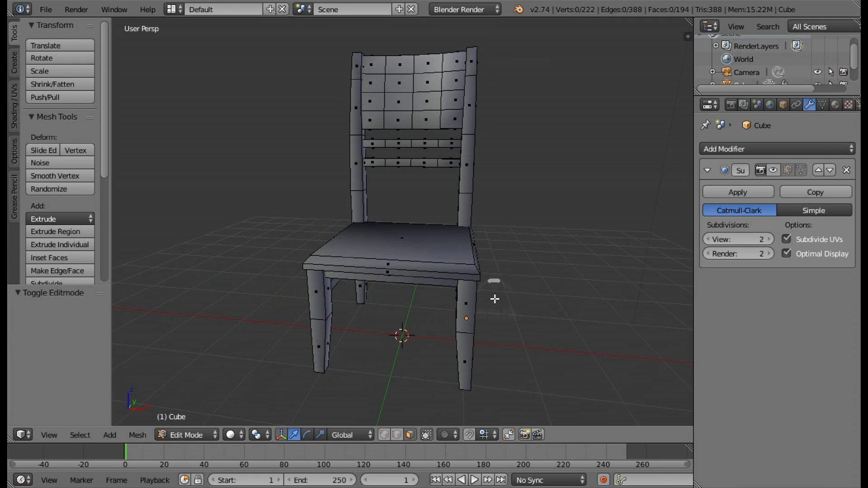
click(773, 170)
middle_drag(551, 234, 759, 192)
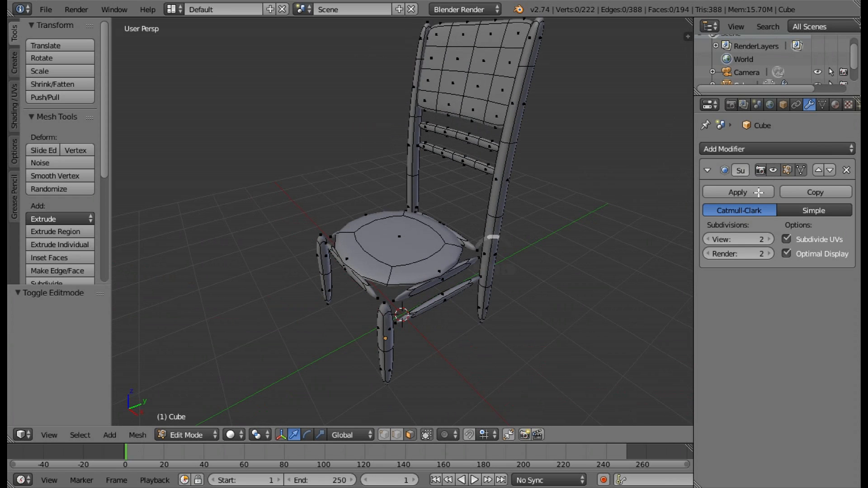
click(773, 170)
middle_drag(412, 310, 473, 276)
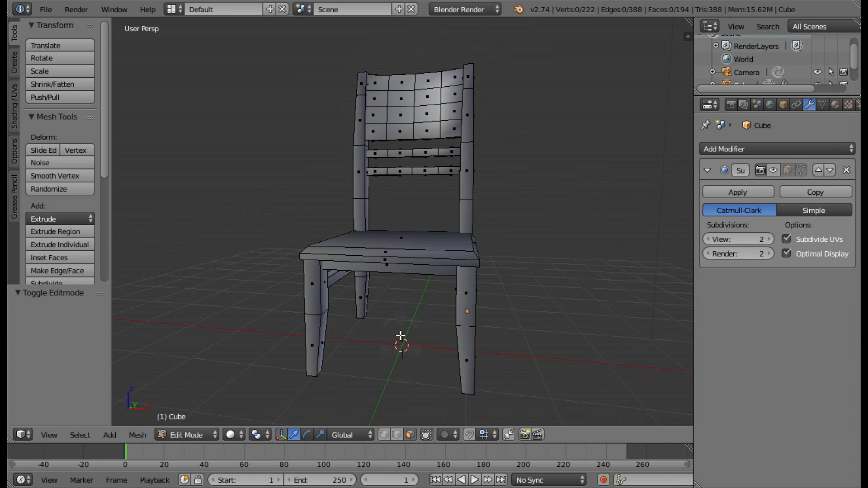
Add a horizontal loop cut to the left front leg and slide it about -0.88 to sit near the foot.
middle_drag(406, 333, 163, 234)
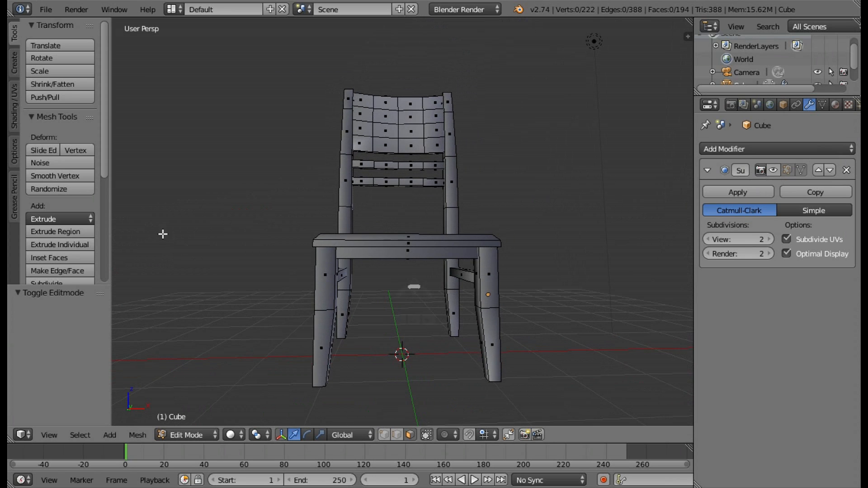
scroll(105, 194, down, 5)
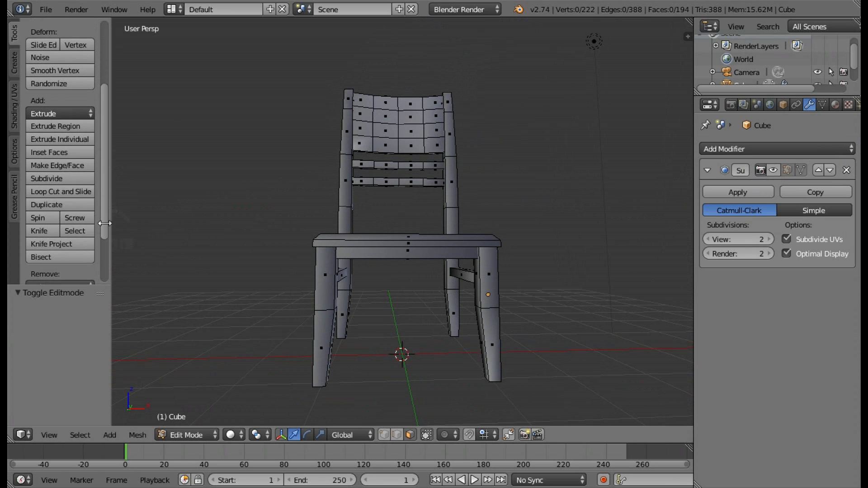
click(66, 192)
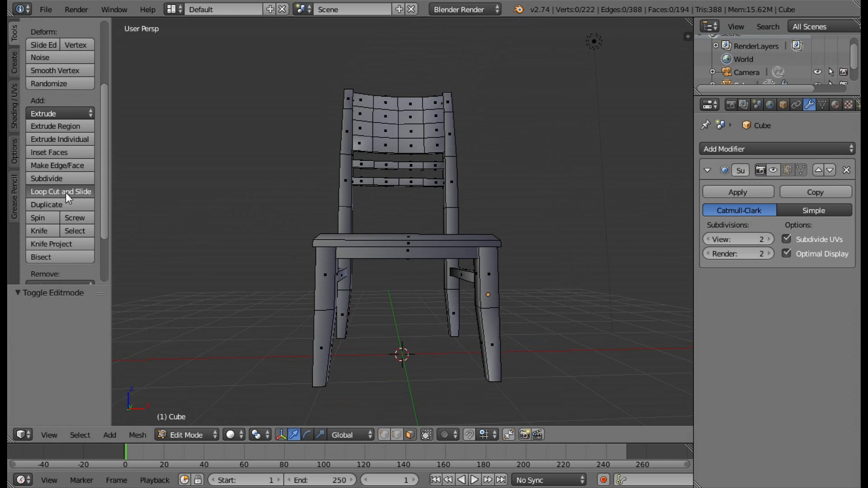
click(324, 335)
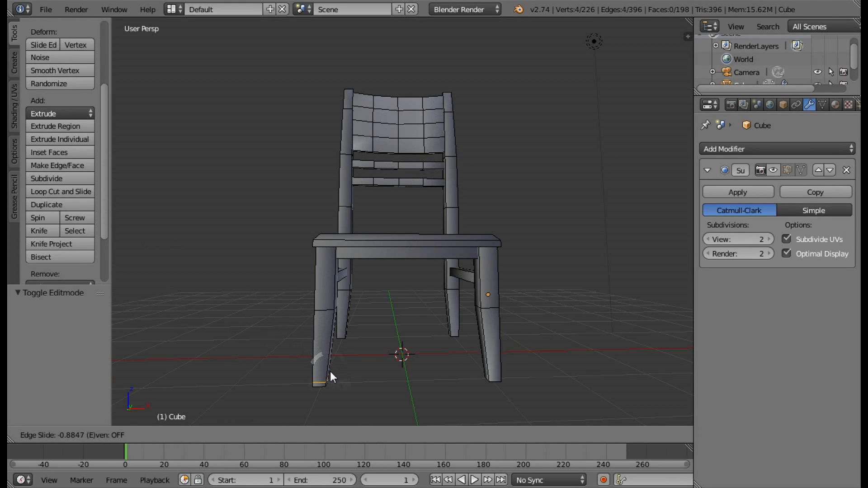
click(331, 372)
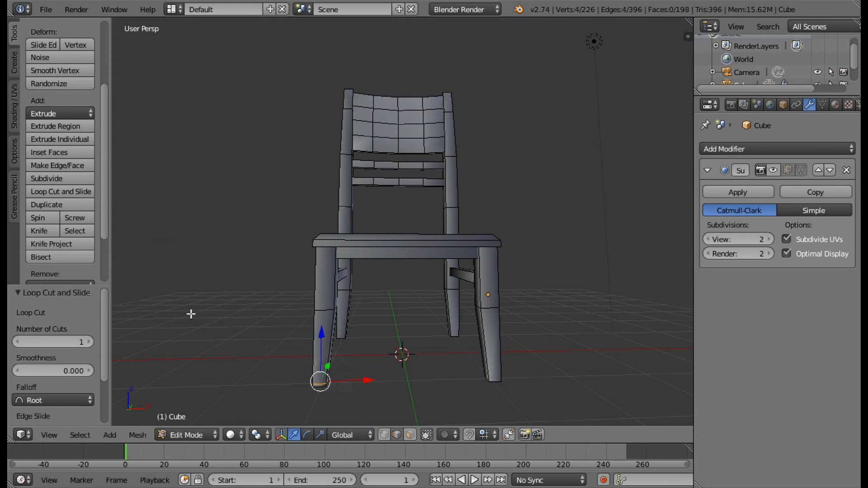
Add a horizontal loop cut near the top of the same leg and edge-slide it 0.185 closer to the seat.
click(55, 191)
click(327, 285)
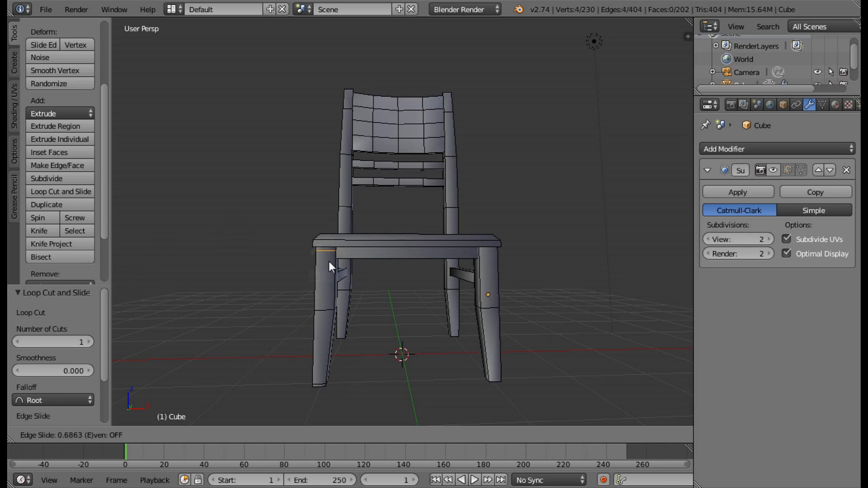
click(329, 261)
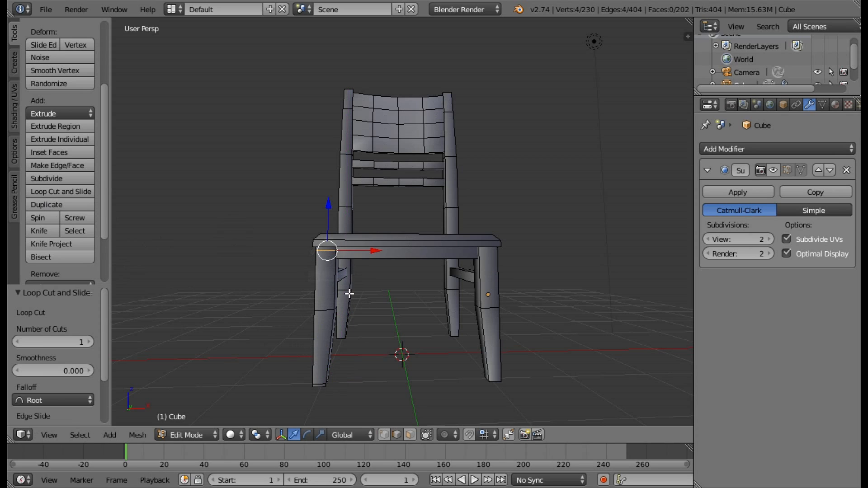
click(44, 41)
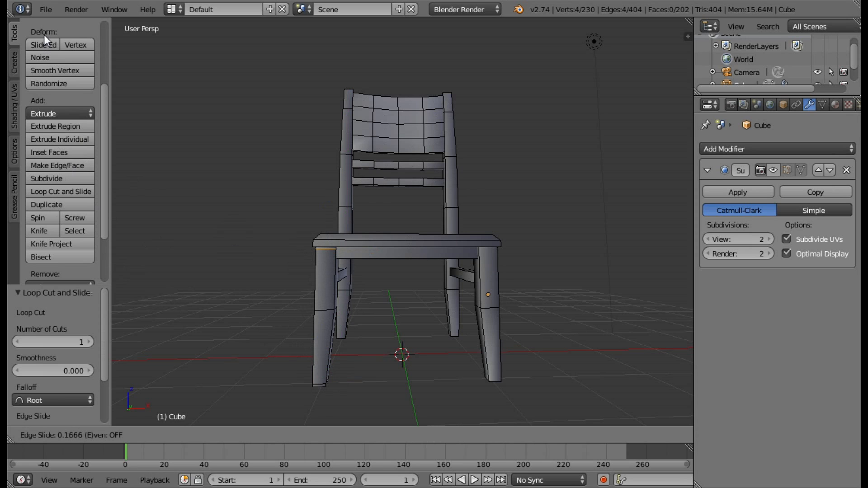
click(44, 35)
Add two vertical loop cuts along the front face of the same leg, one close to each side edge.
scroll(337, 298, up, 1)
middle_drag(341, 296, 393, 252)
scroll(331, 294, down, 1)
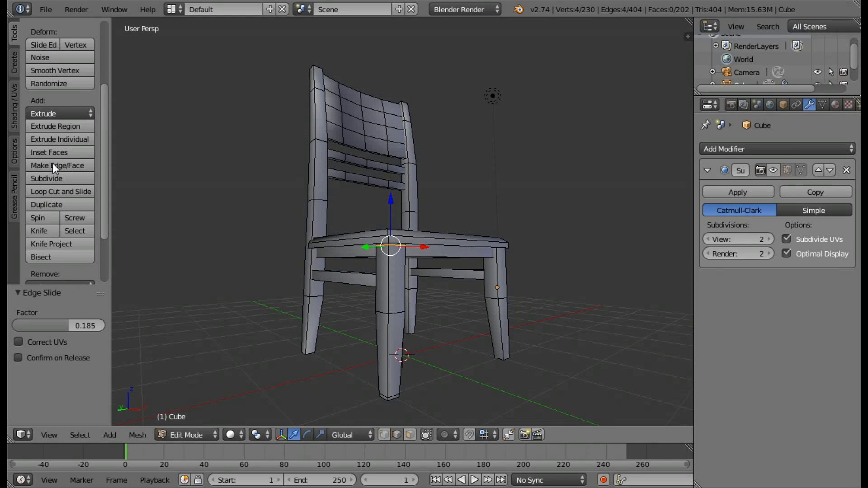
click(72, 190)
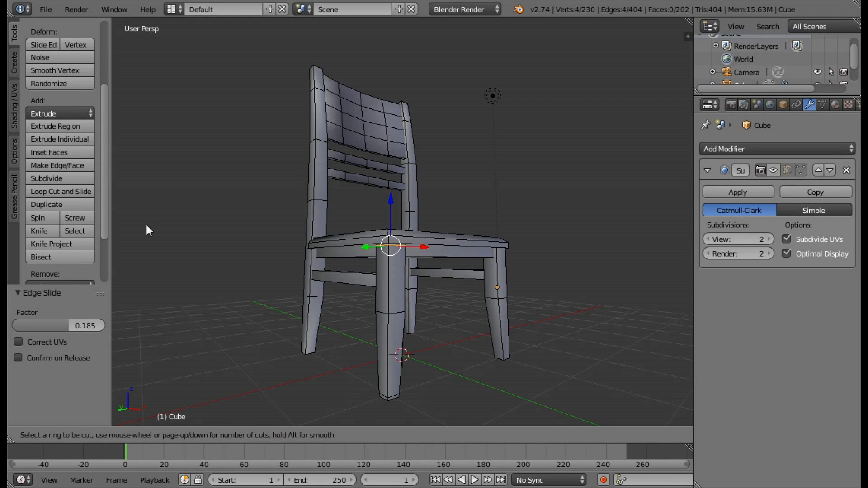
click(392, 394)
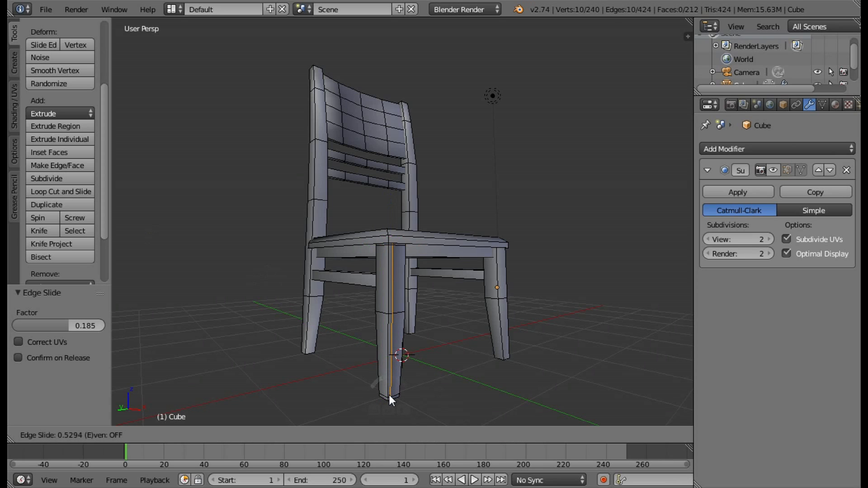
right_click(388, 394)
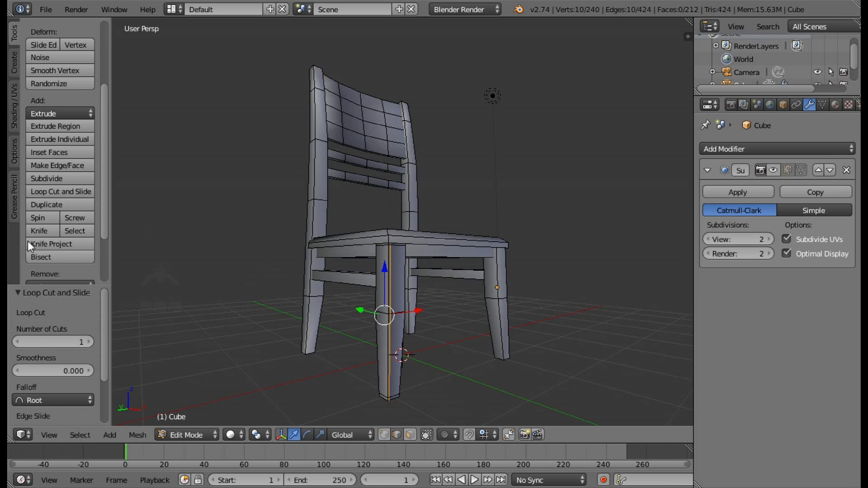
click(54, 190)
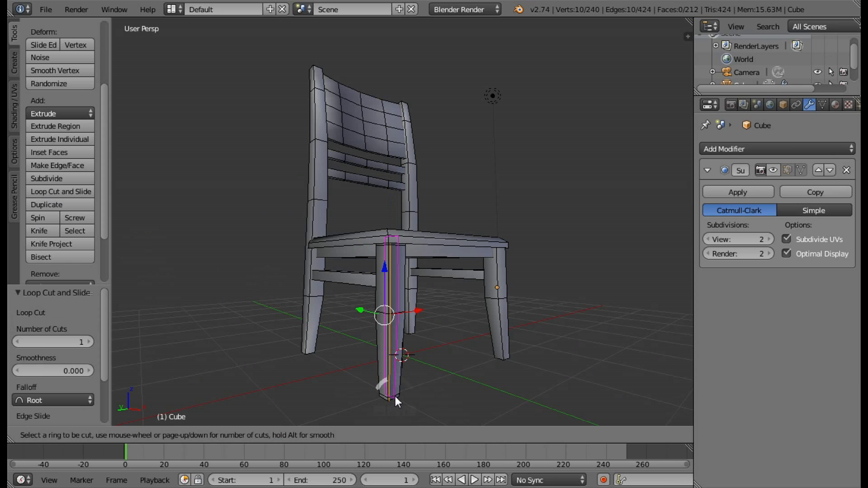
click(395, 396)
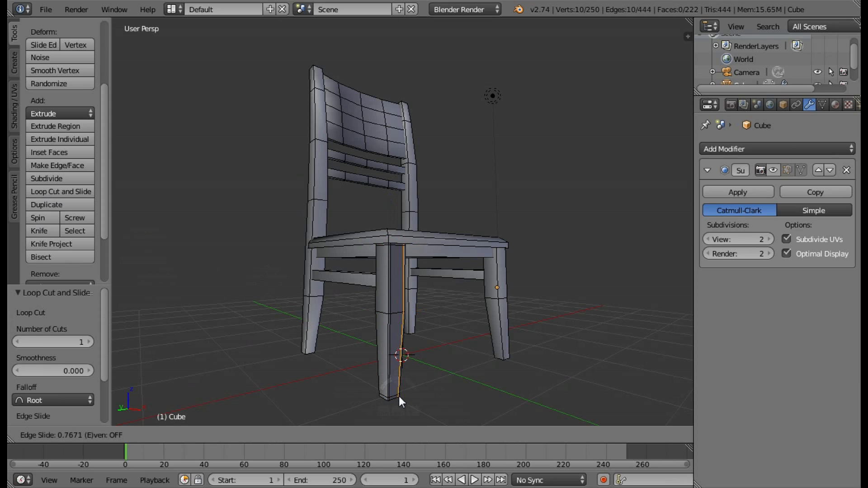
click(398, 396)
Add two vertical loop cuts along the outer side face of the same leg, one close to each edge.
middle_drag(399, 396, 100, 210)
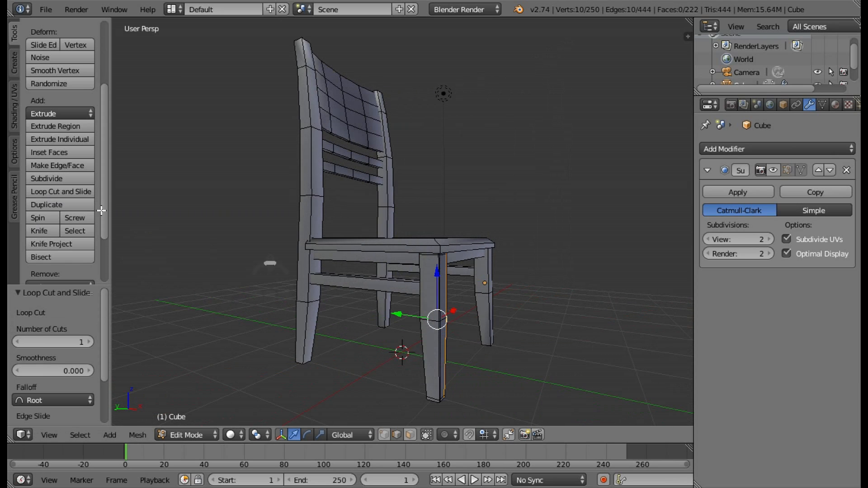
click(69, 192)
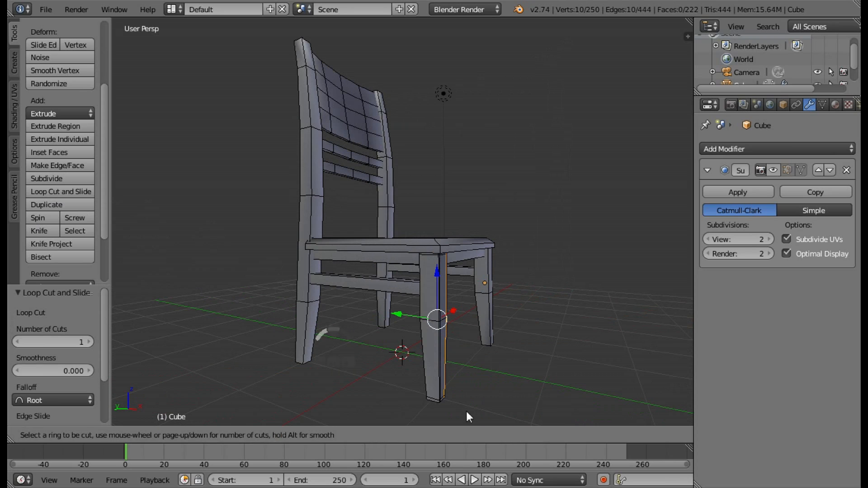
click(433, 396)
click(427, 393)
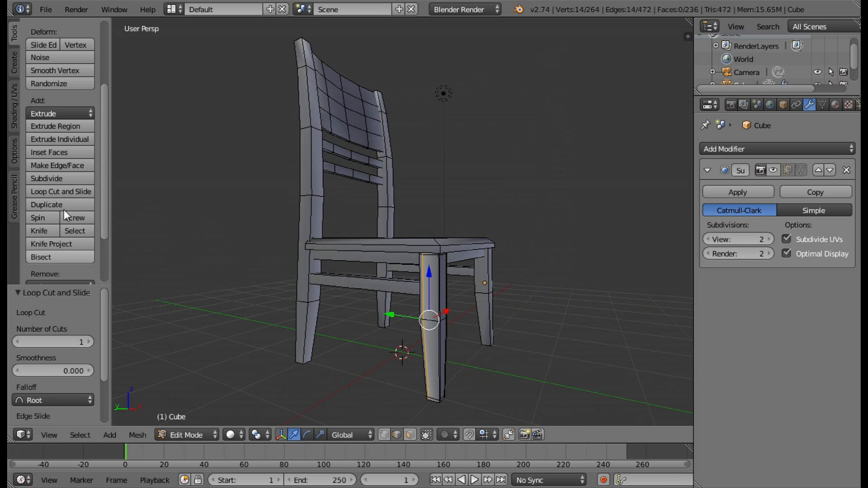
click(63, 192)
click(433, 396)
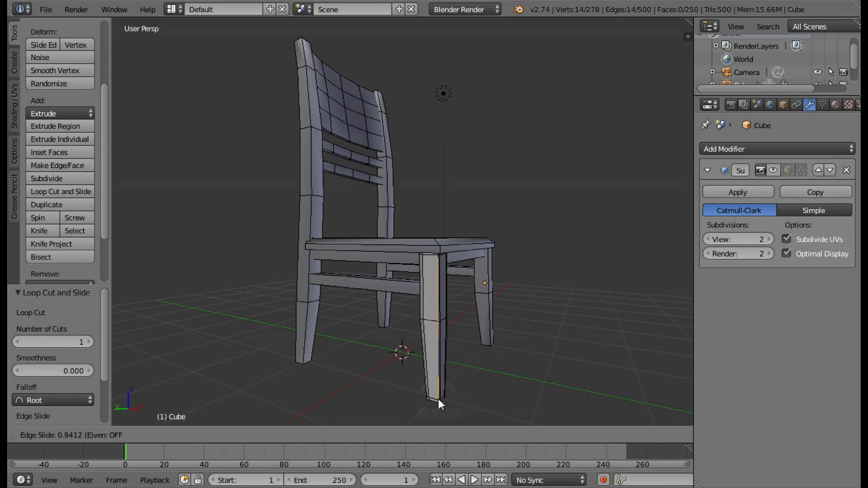
click(437, 399)
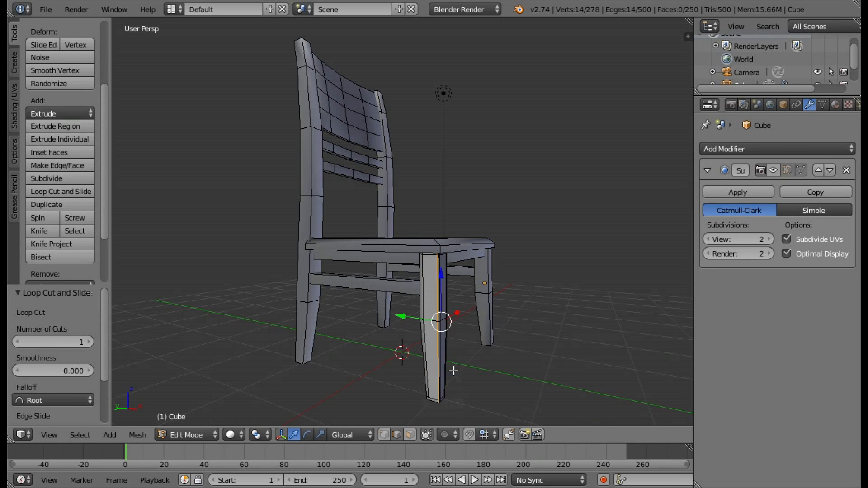
Select the rear vertical loop on the leg's outer side face and slide it about -0.44 closer to the edge.
scroll(452, 368, up, 4)
middle_drag(525, 348, 480, 333)
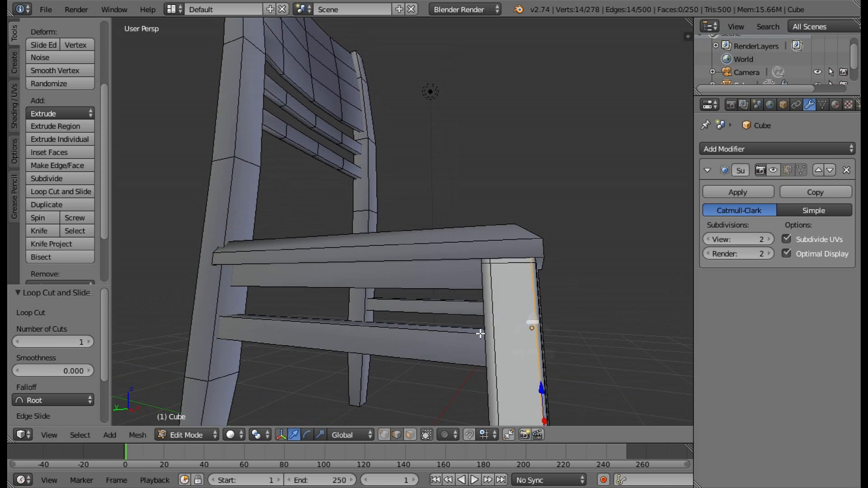
right_click(494, 299)
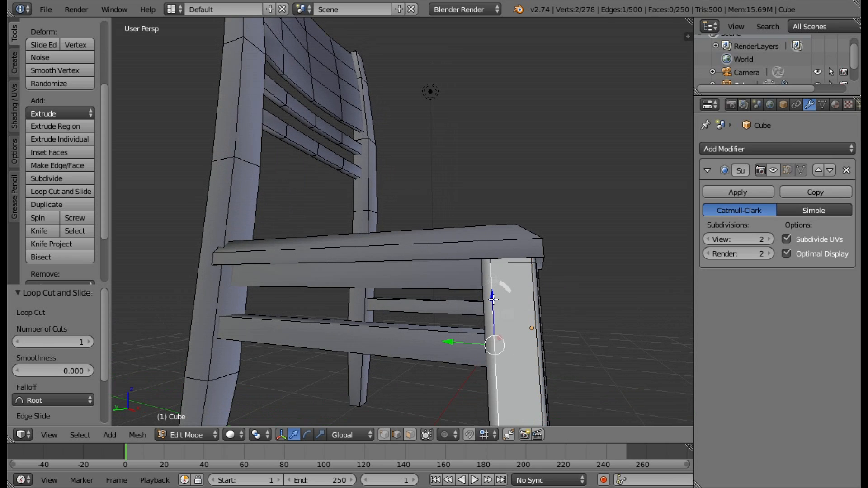
alt+right_click(494, 299)
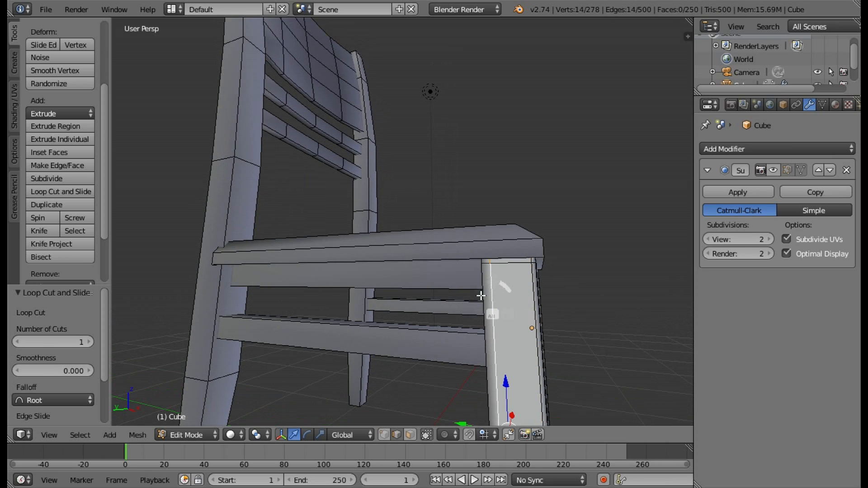
click(37, 41)
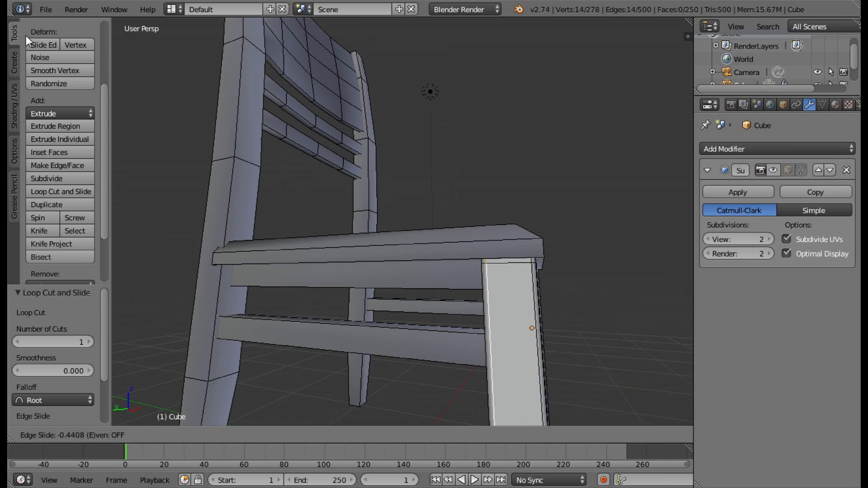
click(26, 35)
Deselect everything, preview the subdivision in Edit Mode to compare the edge-looped leg with the other legs, and hide the preview again.
middle_drag(412, 251, 245, 414)
click(788, 170)
key(a)
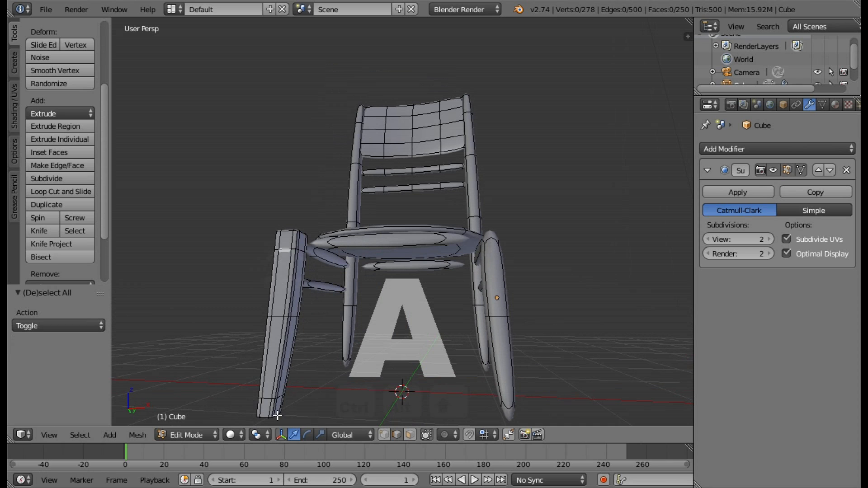
mouse_move(328, 315)
middle_down()
mouse_move(330, 352)
mouse_move(320, 315)
middle_up()
scroll(320, 315, up, 1)
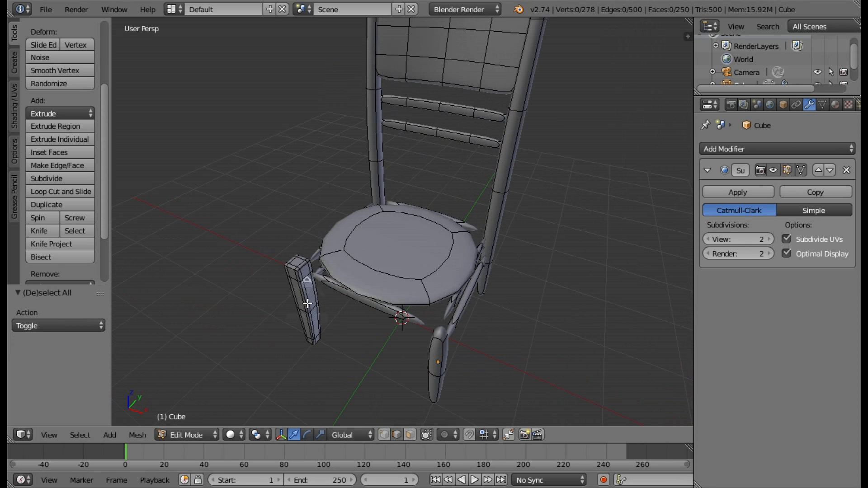
middle_drag(363, 355, 660, 199)
click(787, 170)
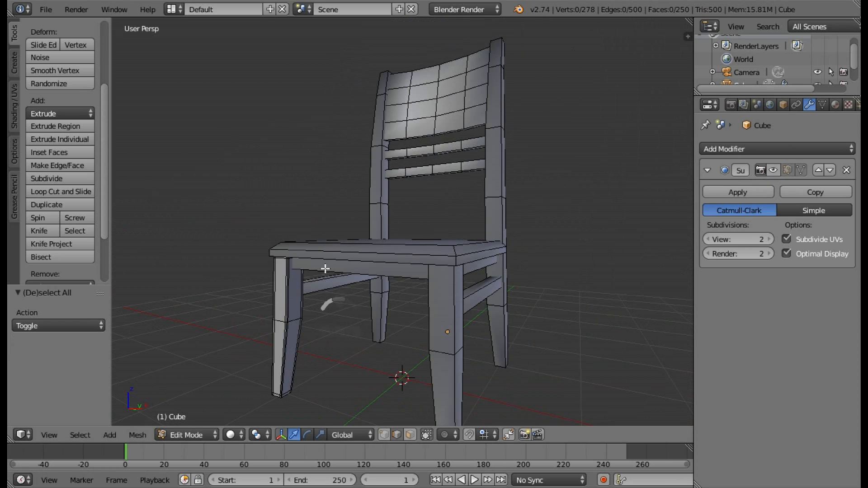
scroll(431, 287, down, 2)
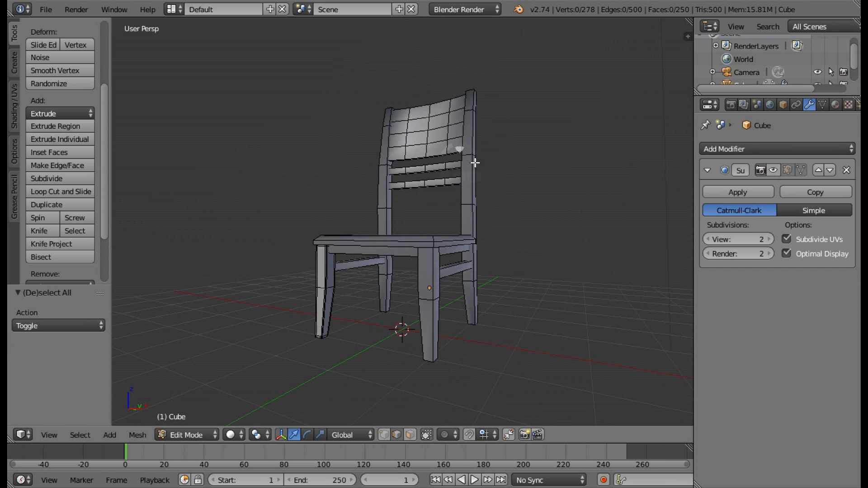
middle_drag(475, 162, 442, 292)
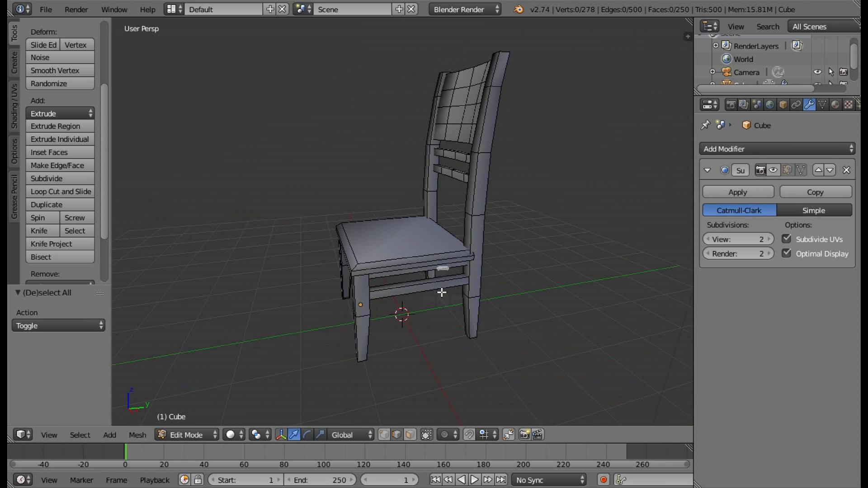
scroll(442, 293, up, 2)
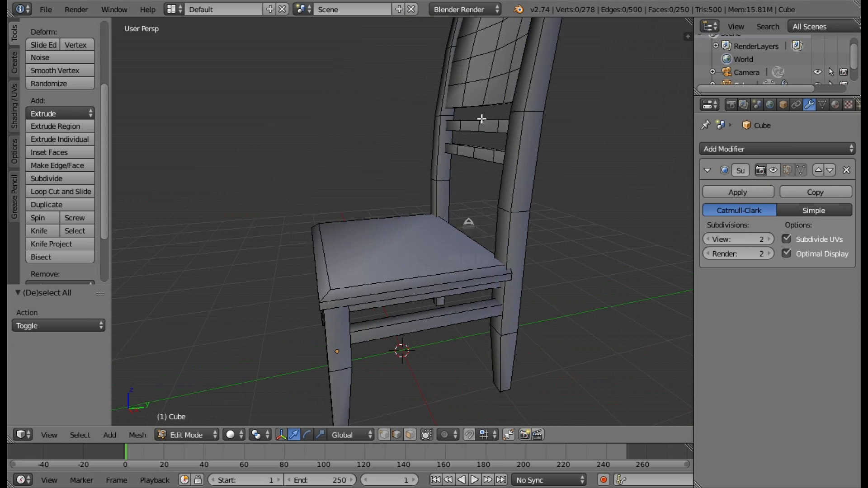
Add two horizontal loop cuts around the other front leg, one close to the foot and one close to the top.
middle_drag(404, 376, 231, 279)
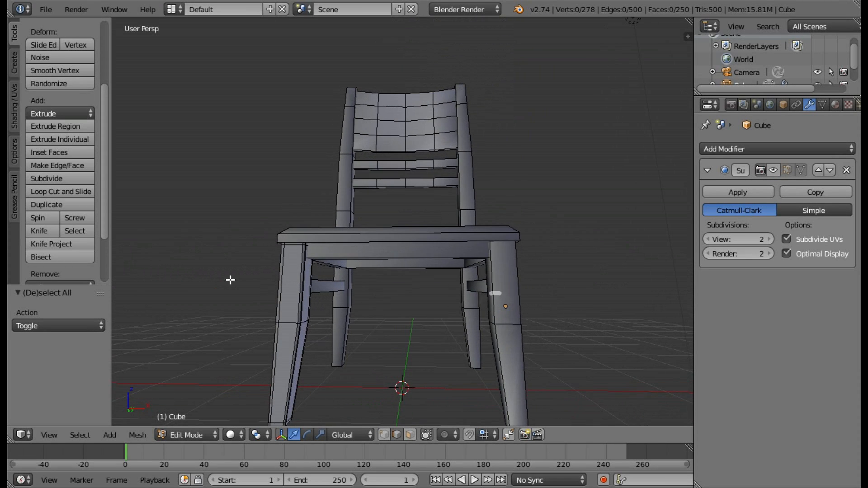
click(77, 187)
click(517, 384)
click(519, 418)
scroll(516, 406, down, 1)
click(50, 45)
click(53, 90)
click(66, 190)
click(483, 285)
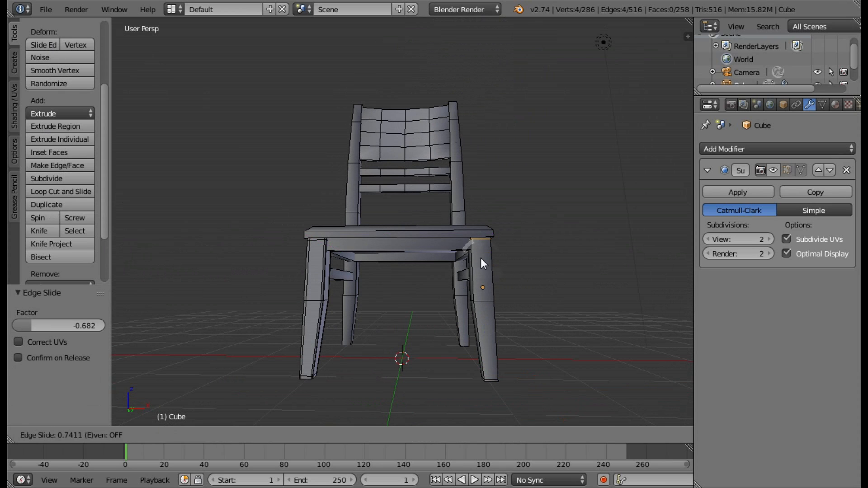
click(480, 259)
Add two vertical loop cuts along the front face of this second front leg, one close to each side edge.
click(77, 193)
click(482, 301)
click(470, 305)
click(59, 192)
click(484, 302)
click(502, 316)
Add two vertical loop cuts along the outer side face of the second front leg, close to its front and rear edges.
middle_drag(538, 331, 398, 339)
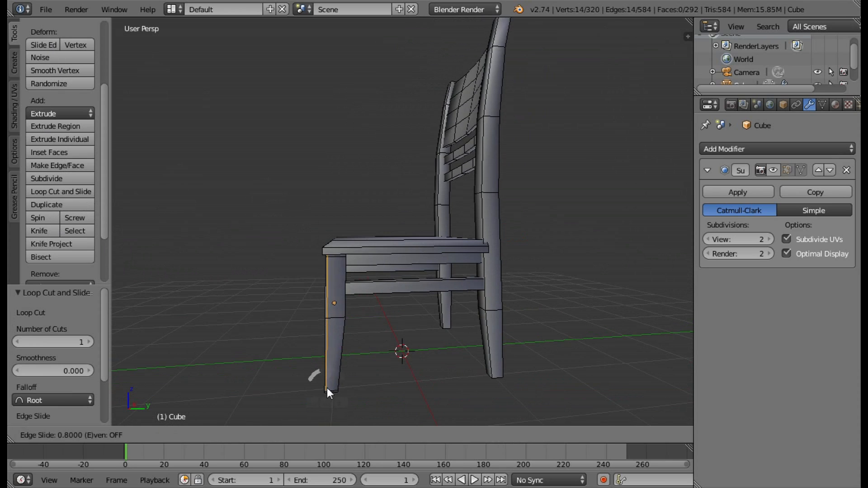
click(327, 389)
click(63, 191)
click(336, 388)
click(343, 389)
Add two horizontal loop cuts around the rear leg on the same side, one close to the foot and one close to the post's top.
middle_drag(496, 339, 466, 332)
click(63, 189)
click(508, 403)
click(48, 48)
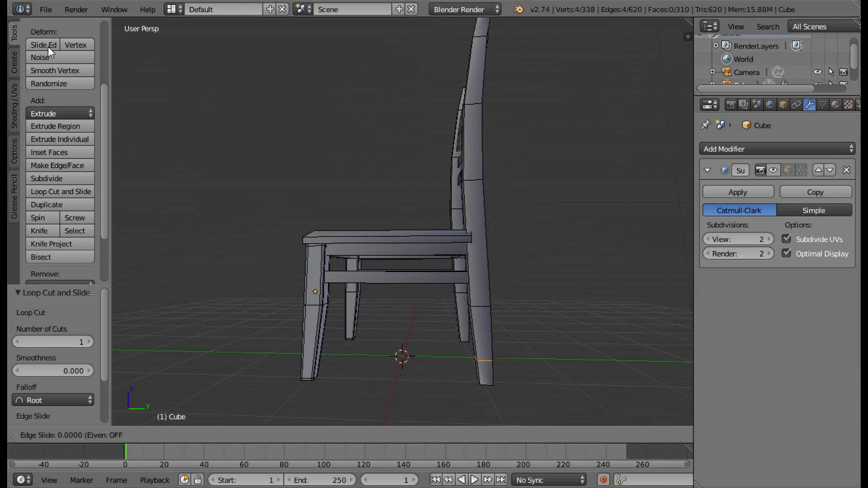
click(49, 68)
middle_drag(181, 122, 183, 147)
scroll(183, 147, down, 1)
click(68, 190)
click(497, 64)
click(498, 50)
Run vertical loop cuts along the full height of the same rear leg, close to the edges of its outer side face and the adjoining face.
click(63, 191)
click(457, 347)
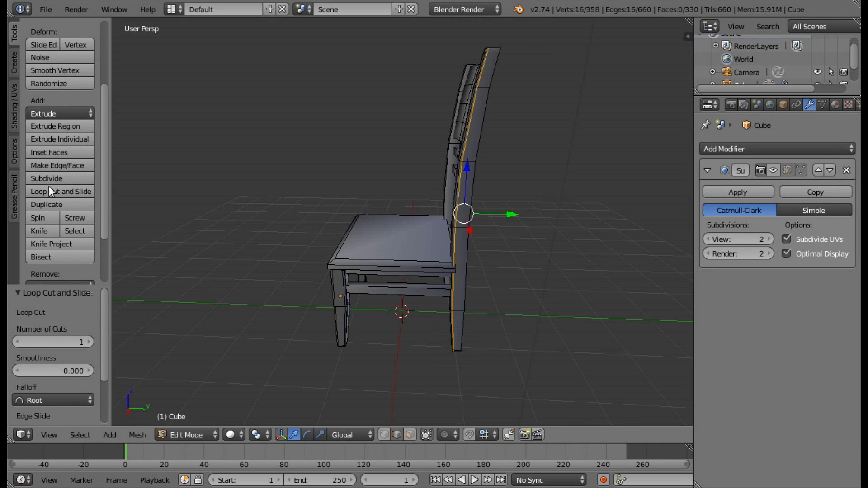
click(51, 192)
middle_drag(488, 341, 565, 271)
click(464, 297)
click(465, 294)
Add two horizontal loop cuts around the opposite rear leg, one close to the foot and one close to the top.
click(318, 351)
click(63, 191)
click(298, 39)
scroll(298, 40, down, 1)
click(48, 44)
Add two vertical loop cuts along the outer side face of the opposite rear leg, one close to each edge.
click(63, 191)
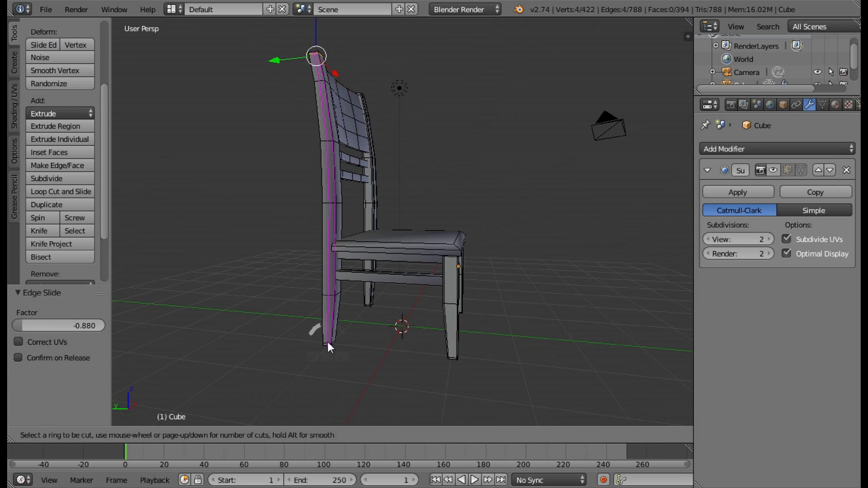
click(328, 345)
click(63, 192)
click(331, 344)
Add two vertical loop cuts along the front face of the opposite rear leg, one close to each side edge.
middle_drag(332, 344, 276, 371)
click(48, 192)
click(319, 66)
click(318, 67)
scroll(312, 153, up, 3)
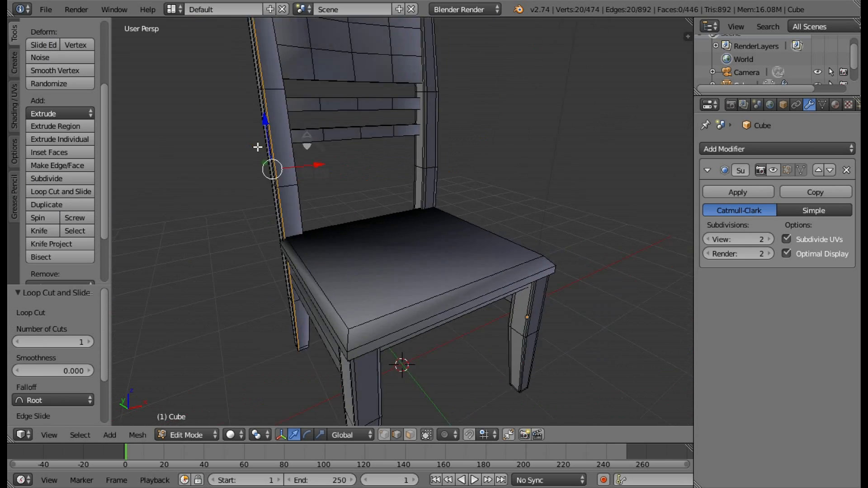
scroll(257, 147, down, 3)
click(64, 191)
click(322, 62)
click(322, 62)
Add two vertical loop cuts to the curved backrest panel, one close to each rear post.
scroll(240, 125, up, 1)
click(64, 192)
click(419, 116)
click(419, 115)
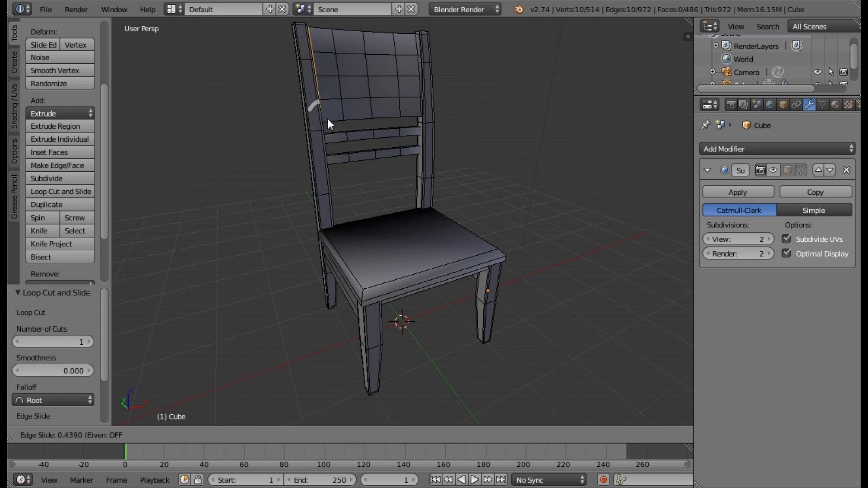
click(327, 118)
Add two horizontal loop cuts across the backrest panel, one close to its upper edge and one close to its lower edge.
middle_drag(335, 124, 619, 131)
key(ctrl+r)
click(500, 34)
click(478, 170)
Preview the subdivision in Edit Mode to check the legs and backrest, and hide the preview again.
click(787, 170)
middle_drag(633, 181, 448, 207)
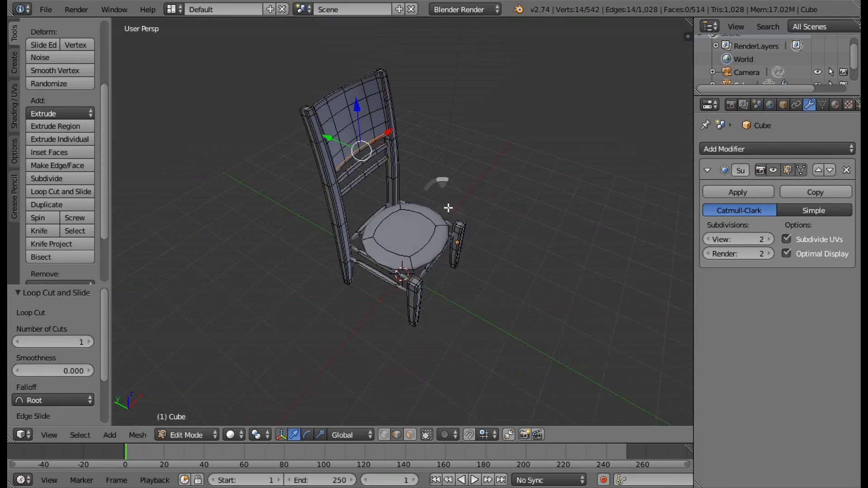
click(787, 170)
Add a loop cut close to each end of the upper slat below the backrest panel, where it meets the posts.
middle_drag(588, 190, 317, 171)
scroll(317, 171, up, 4)
click(63, 192)
click(296, 167)
click(88, 195)
click(488, 175)
Add two lengthwise loop cuts along the upper slat, close to its lower and upper edges.
click(81, 193)
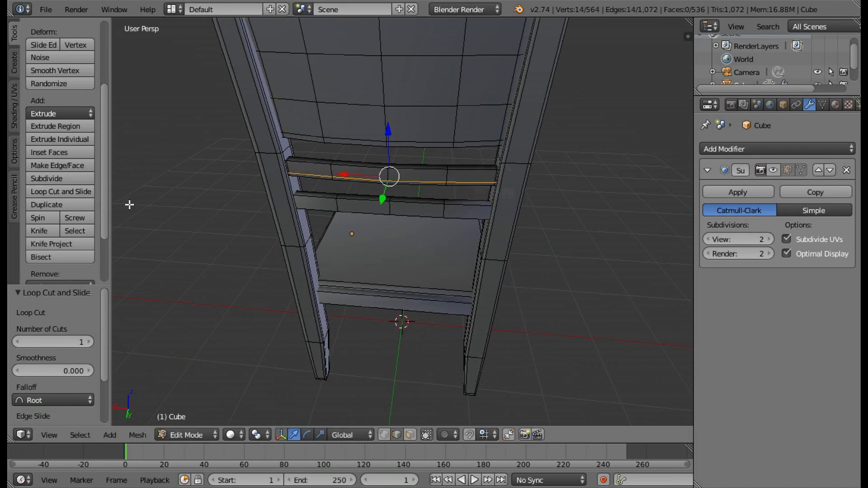
click(67, 192)
click(490, 171)
Add a loop cut close to each end of the lower backrest slat.
middle_drag(492, 172, 511, 135)
click(47, 44)
click(63, 192)
click(309, 154)
click(68, 191)
click(507, 156)
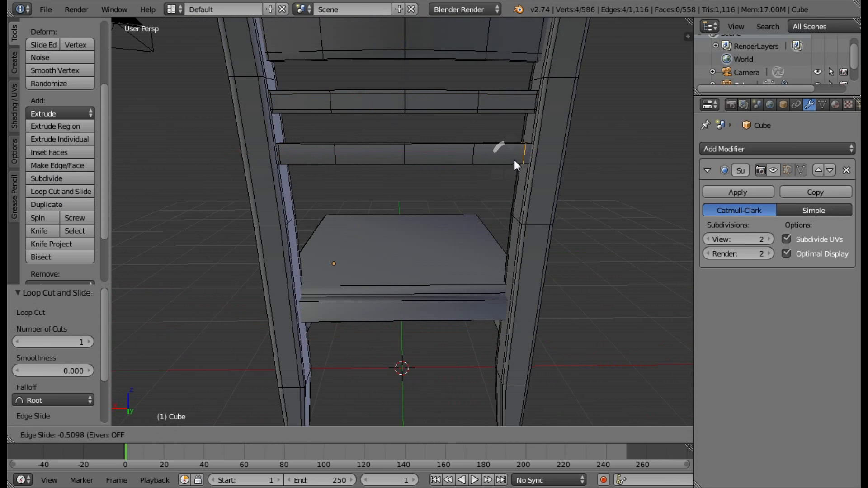
click(514, 160)
Add two lengthwise loop cuts along the lower slat, one close to its upper edge and one close to its lower edge.
click(63, 191)
click(526, 153)
click(531, 143)
click(64, 191)
click(533, 156)
Add a loop cut close to each end of the front rail under the seat, next to the front legs.
scroll(537, 171, down, 4)
middle_drag(550, 186, 420, 199)
click(64, 191)
click(402, 242)
click(302, 242)
click(68, 193)
click(428, 244)
click(514, 239)
Add two lengthwise loop cuts along the front rail's outer face, close to its lower and upper edges.
click(516, 246)
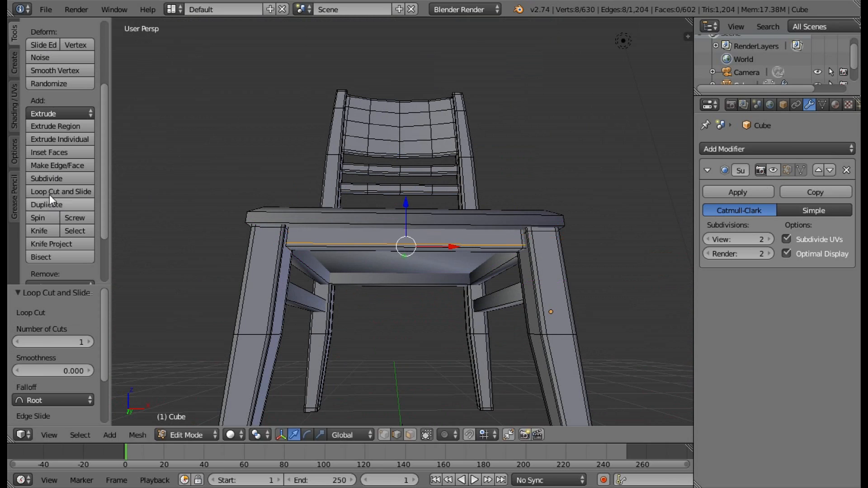
click(57, 193)
click(519, 237)
Add two lengthwise loop cuts along the underside of the front rail, one close to each edge.
middle_drag(624, 237, 621, 193)
click(63, 191)
click(510, 196)
click(497, 195)
click(63, 193)
click(514, 196)
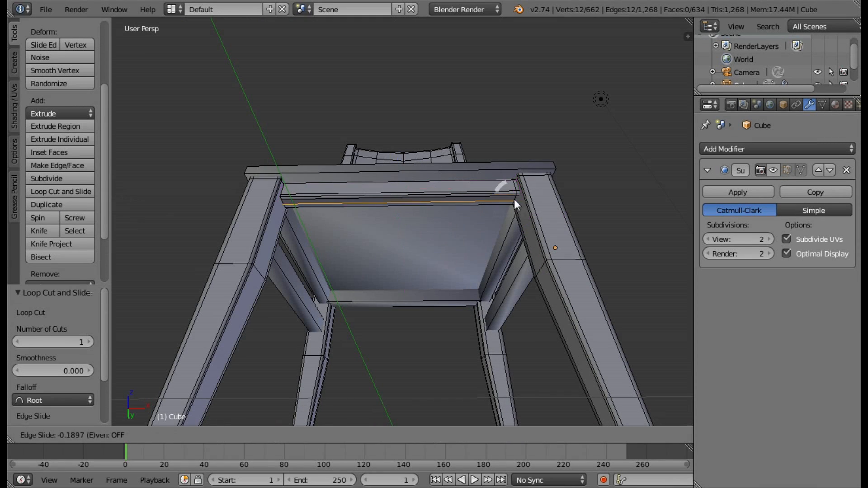
click(515, 203)
Add a loop cut close to each end of the lower side rail between the front and rear legs.
middle_drag(529, 199, 379, 262)
click(64, 192)
click(389, 289)
click(284, 286)
click(64, 192)
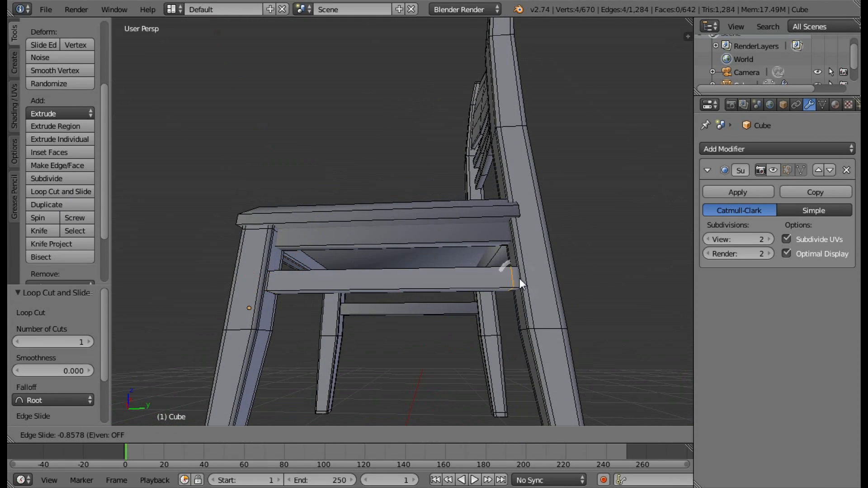
click(520, 279)
Add two lengthwise loop cuts along the lower side rail's outer face, close to its upper and lower edges.
click(63, 191)
click(517, 270)
click(63, 191)
click(519, 289)
Add two lengthwise loop cuts along the underside of the lower side rail, one close to each edge.
click(63, 192)
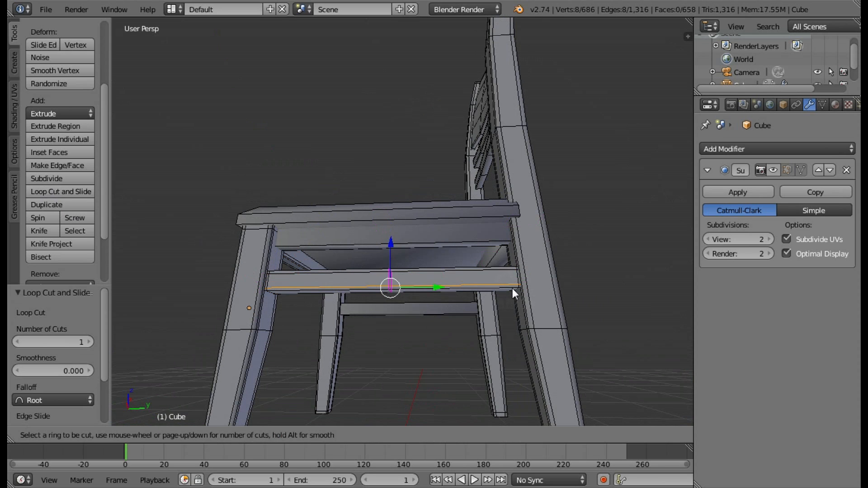
middle_drag(511, 288, 519, 200)
click(519, 200)
Add a loop cut close to each end of the upper side rail directly under the seat.
middle_drag(290, 191, 434, 252)
click(64, 192)
click(422, 247)
click(308, 248)
click(55, 192)
click(420, 249)
click(525, 249)
Add two lengthwise loop cuts along the upper side rail's outer face, close to its upper and lower edges.
click(63, 192)
click(522, 248)
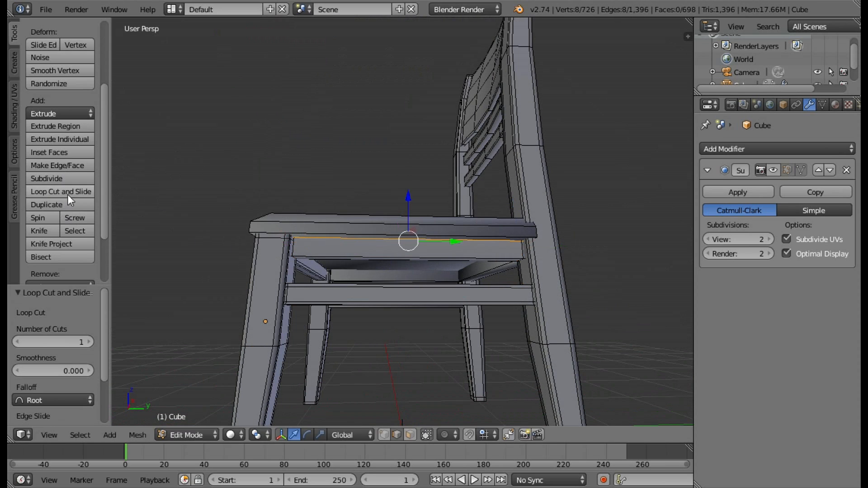
click(68, 193)
click(522, 249)
Add a lengthwise loop cut along the underside of the upper side rail, close to its outer edge.
middle_drag(430, 213, 436, 149)
click(63, 192)
click(553, 194)
click(64, 192)
click(551, 193)
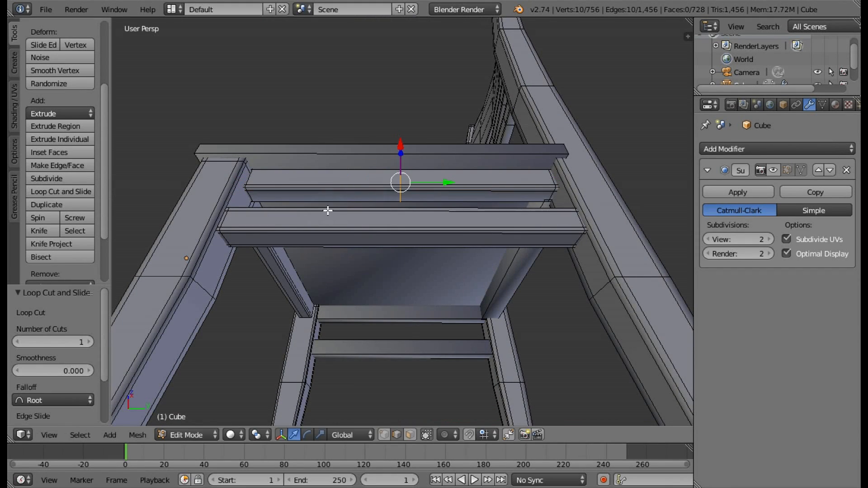
key(ctrl+z)
Add a second lengthwise loop cut along the underside of the upper side rail, close to its inner edge.
click(64, 193)
click(555, 199)
click(556, 202)
Add a loop cut close to each end of the rear rail under the seat, next to the rear legs.
middle_drag(556, 202, 407, 281)
click(64, 192)
click(402, 284)
key(ctrl+r)
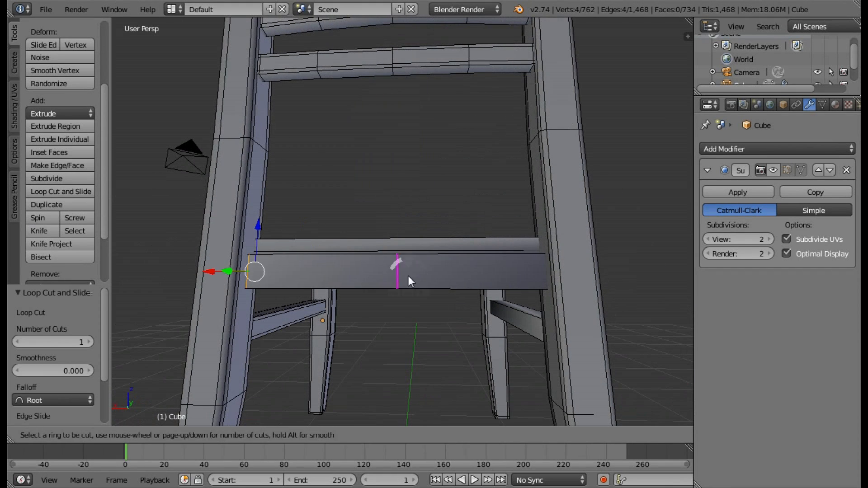
click(408, 277)
Add two lengthwise loop cuts along the rear rail's outer face, close to its lower and upper edges.
key(ctrl+r)
click(560, 292)
key(ctrl+r)
click(558, 284)
Add two lengthwise loop cuts along the underside of the rear rail, one close to each edge.
scroll(482, 290, up, 2)
middle_drag(483, 290, 479, 235)
click(61, 192)
click(582, 139)
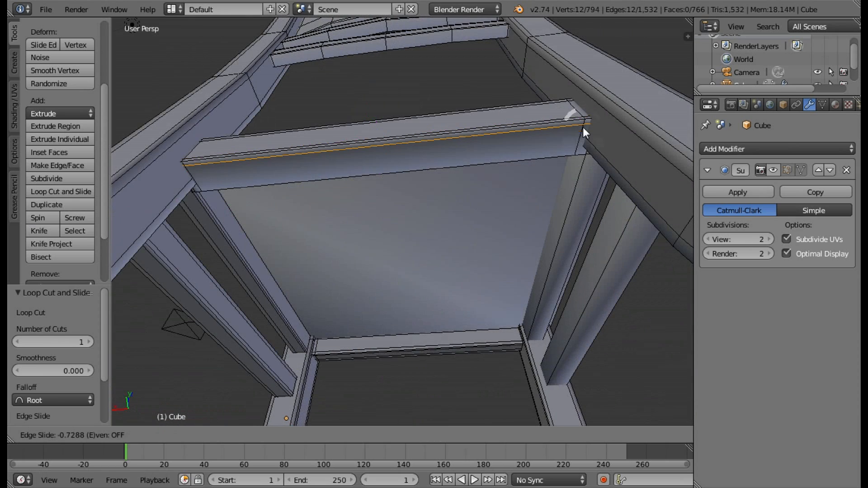
click(583, 126)
click(582, 148)
Add a loop cut close to each end of the lower side rail on the remaining side of the chair.
middle_drag(582, 149, 481, 190)
click(45, 194)
click(389, 357)
click(162, 354)
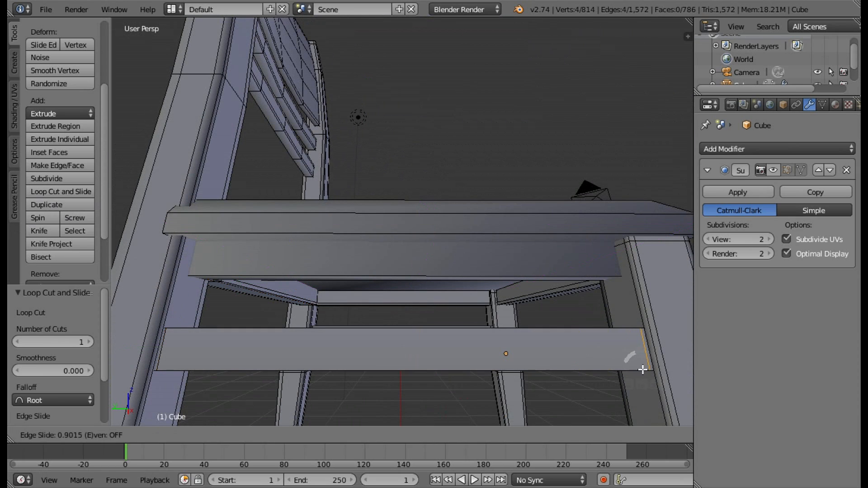
Add two lengthwise loop cuts along the outer face of that side's upper rail, close to its upper and lower edges.
key(ctrl+r)
click(606, 254)
click(607, 250)
click(61, 192)
click(608, 261)
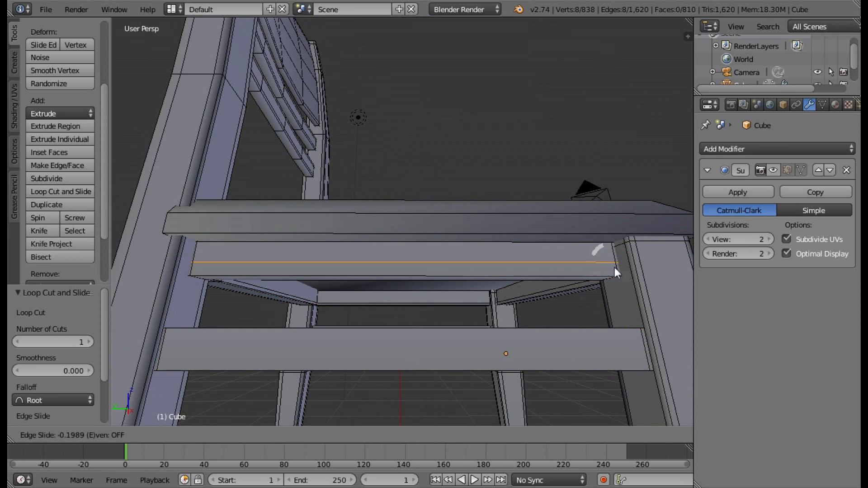
click(615, 274)
Add two lengthwise loop cuts along the underside of that side's upper rail, one close to each edge.
middle_drag(610, 274, 580, 199)
click(61, 190)
click(605, 158)
click(611, 180)
Add two lengthwise loop cuts along the underside of the lower side rail, one close to each edge.
click(61, 191)
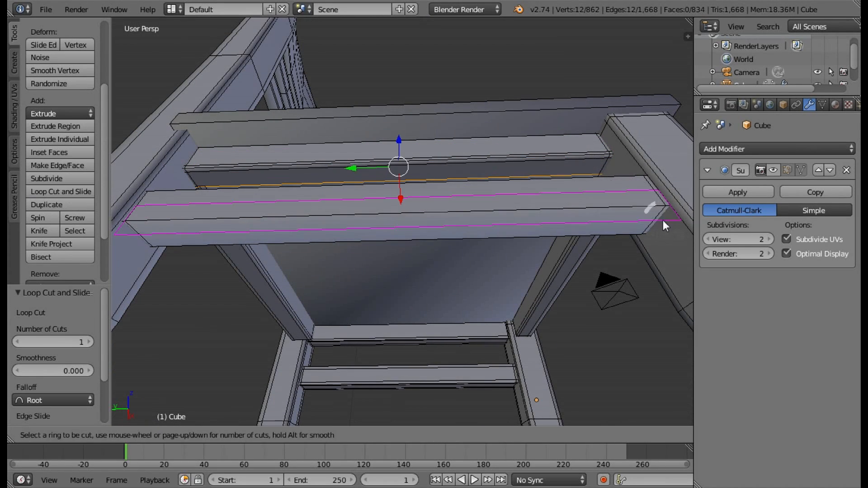
click(662, 220)
click(663, 209)
click(61, 192)
click(656, 223)
click(657, 243)
Add two lengthwise loop cuts along the lower side rail's outer face, close to its lower and upper edges.
click(61, 192)
click(136, 207)
click(129, 219)
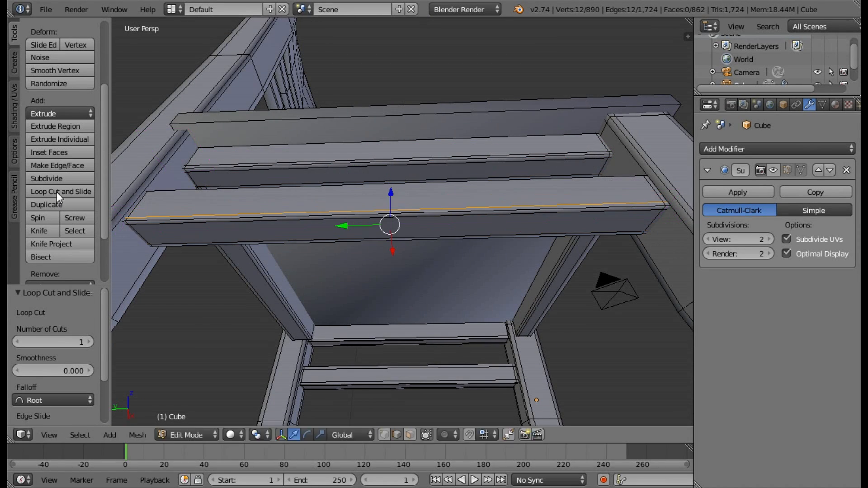
click(57, 192)
click(136, 206)
click(146, 196)
click(773, 170)
click(773, 170)
Add two horizontal loop cuts around the seat, one on its bevel and one close to the lower edge of its sides.
middle_drag(457, 240, 295, 204)
click(61, 192)
click(252, 306)
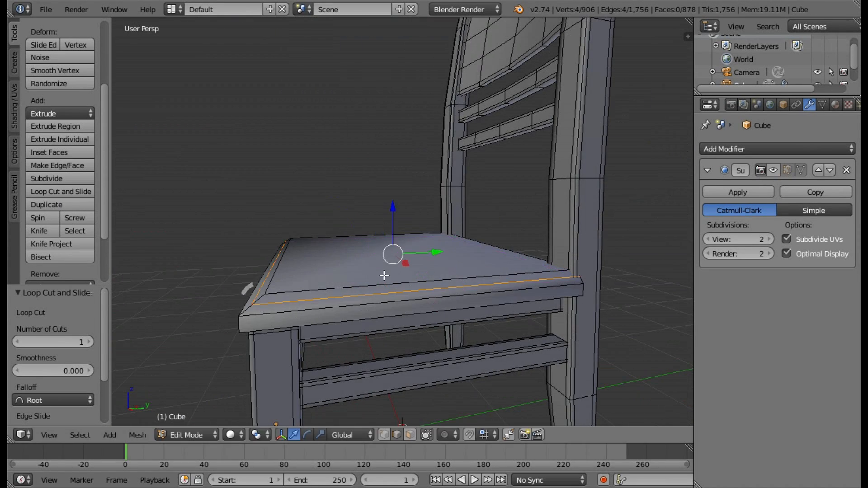
click(772, 170)
click(773, 170)
click(61, 192)
click(243, 324)
click(243, 331)
Add two loop cuts running across the seat, one close to its front edge and one close to its back edge.
scroll(440, 303, up, 1)
click(61, 191)
click(394, 335)
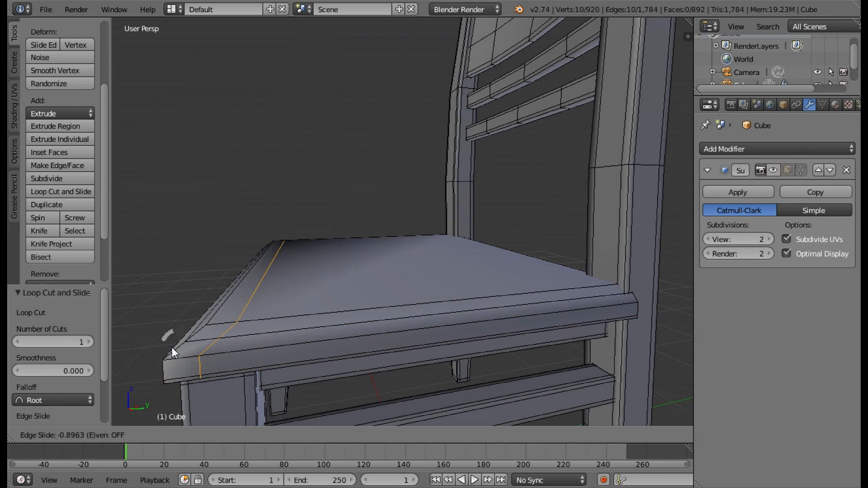
click(171, 349)
click(61, 191)
click(463, 316)
click(633, 312)
Add two front-to-back loop cuts on the seat, one close to each side edge.
middle_drag(355, 345, 470, 344)
click(139, 336)
click(61, 192)
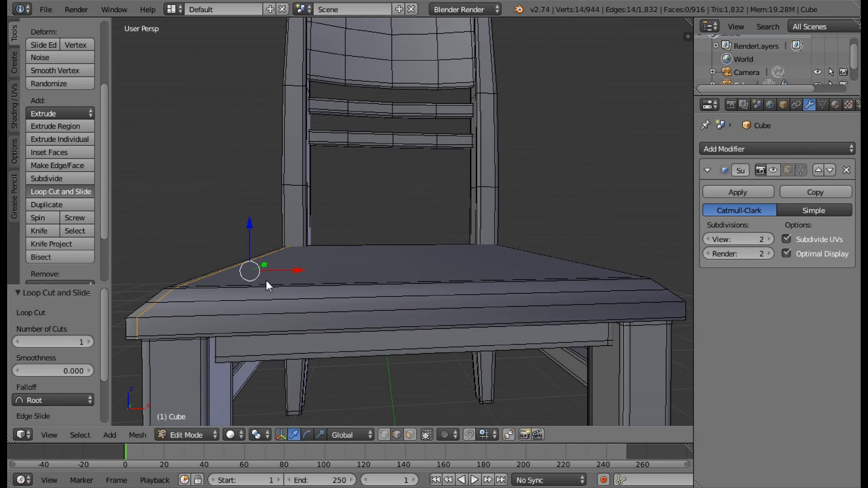
click(361, 315)
click(638, 312)
With subdivision shown in Edit Mode, slide the seat's front crosswise loop by a factor of -0.265 and another seat loop by -0.195.
click(773, 170)
middle_drag(420, 308, 299, 312)
alt+right_click(313, 326)
click(51, 48)
click(32, 51)
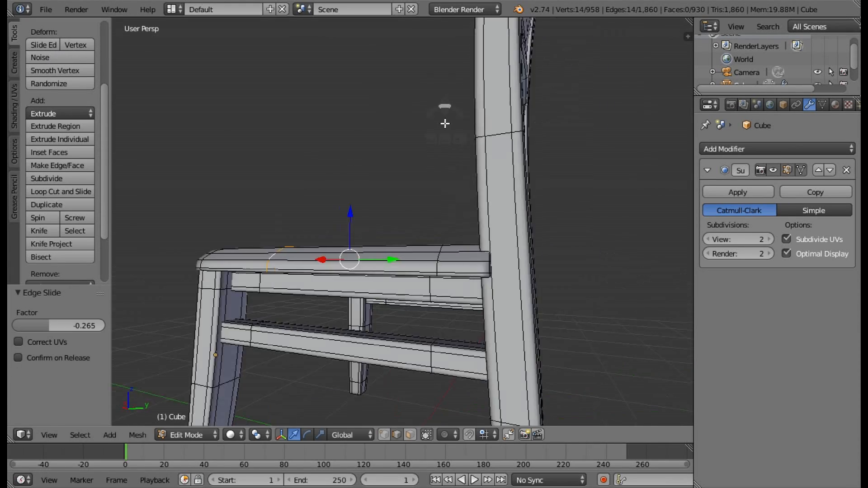
middle_drag(443, 123, 289, 131)
alt+right_click(327, 296)
click(50, 47)
click(88, 50)
middle_drag(470, 217, 389, 235)
alt+right_click(280, 305)
click(53, 48)
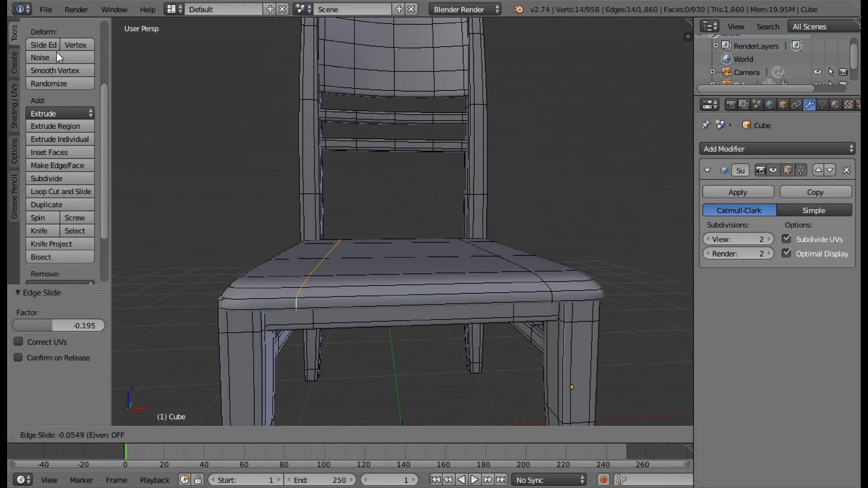
right_click(56, 52)
Deselect everything in the chair mesh and set the viewport shading to Solid.
middle_drag(495, 240, 448, 259)
scroll(475, 258, down, 4)
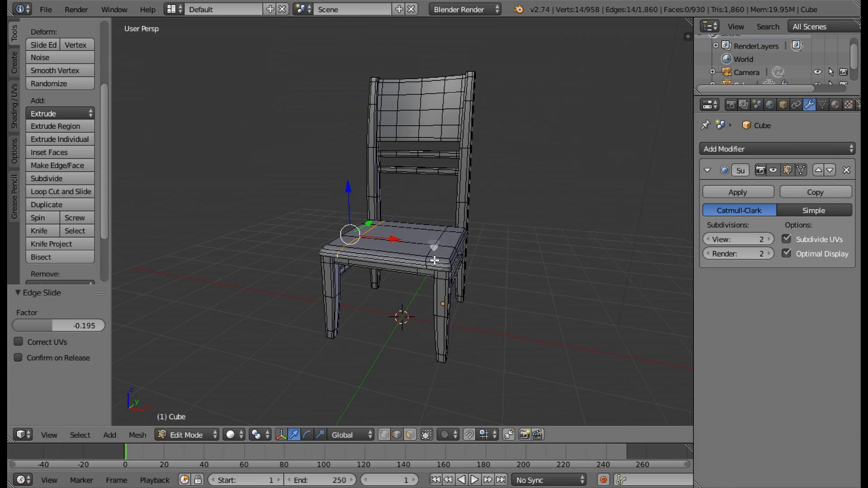
middle_drag(482, 310, 430, 309)
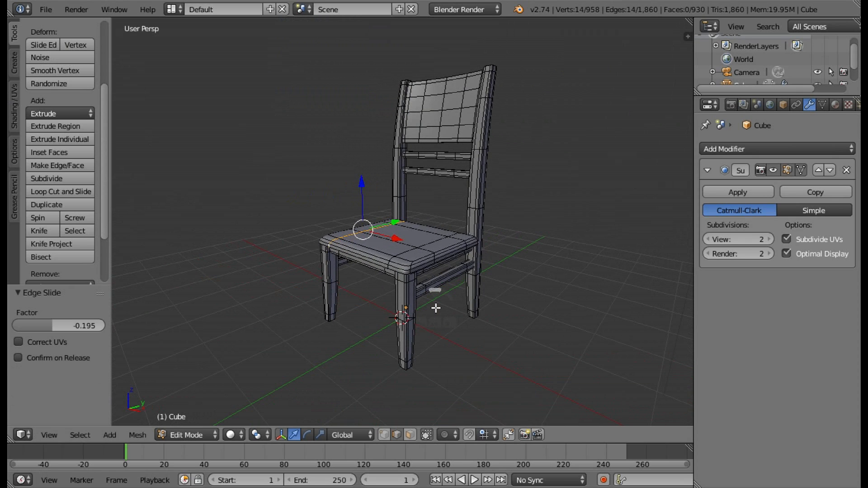
key(a)
middle_drag(536, 277, 556, 274)
click(231, 434)
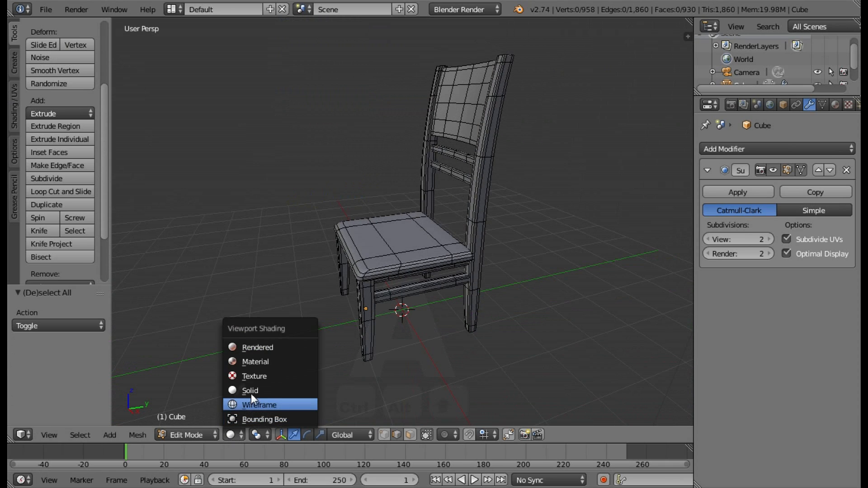
click(251, 391)
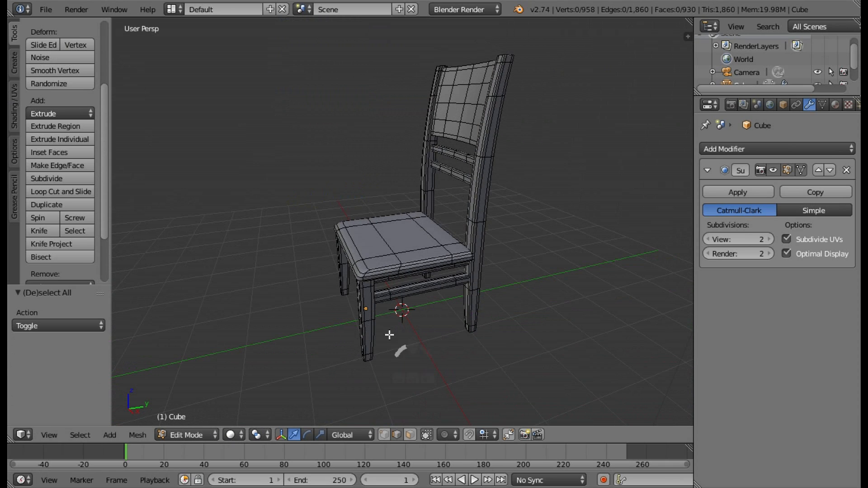
Switch to Object Mode and deselect the chair.
click(208, 434)
click(205, 417)
middle_drag(400, 326, 482, 325)
key(a)
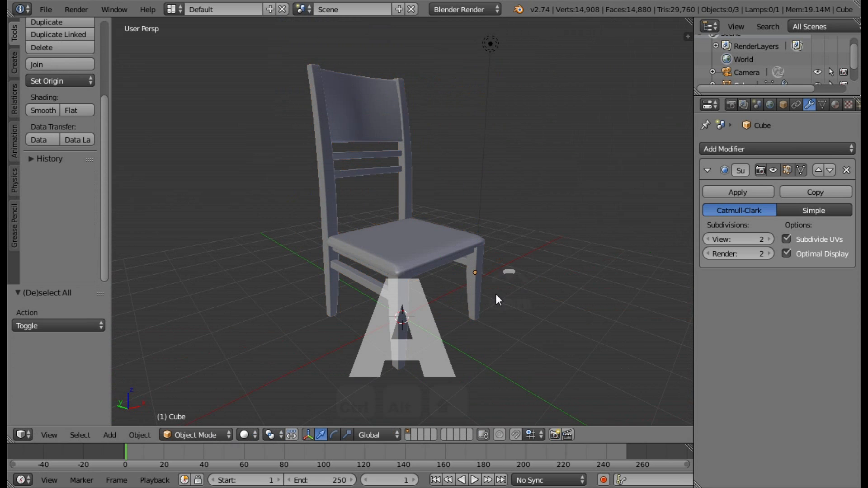
middle_drag(496, 295, 424, 323)
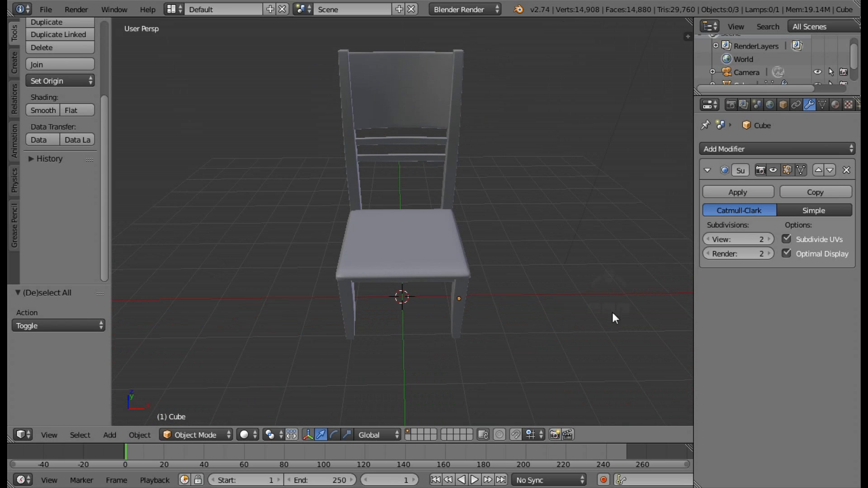
middle_drag(539, 309, 486, 287)
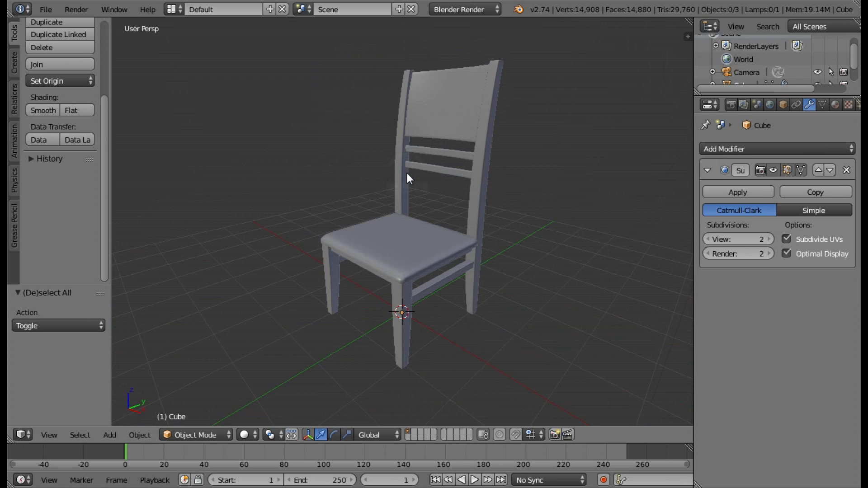
Give the chair two material slots with a new material in each, and enlarge the slot list.
click(834, 104)
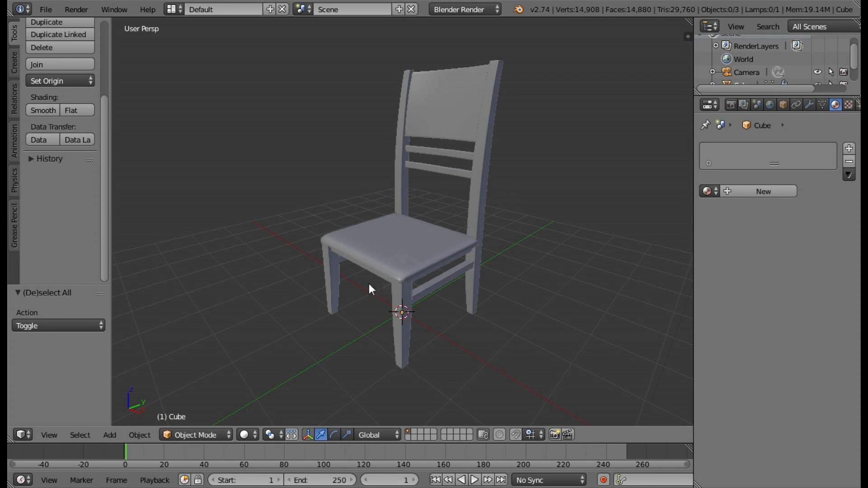
middle_drag(482, 249, 440, 229)
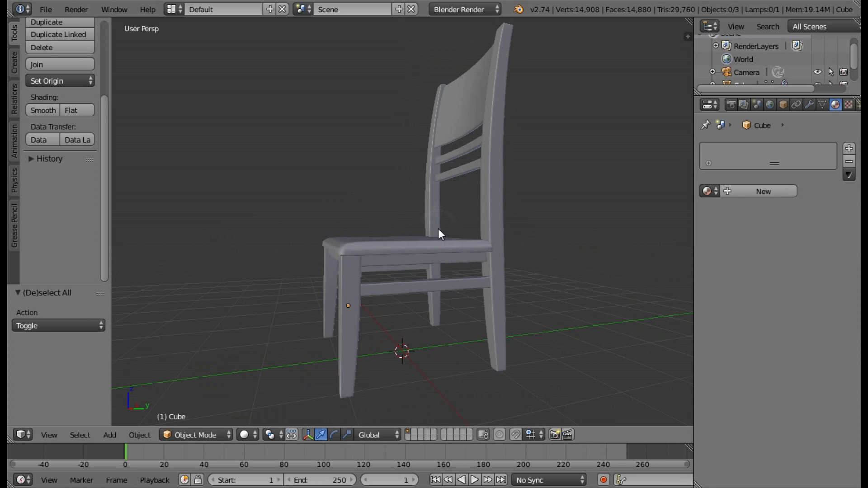
click(731, 191)
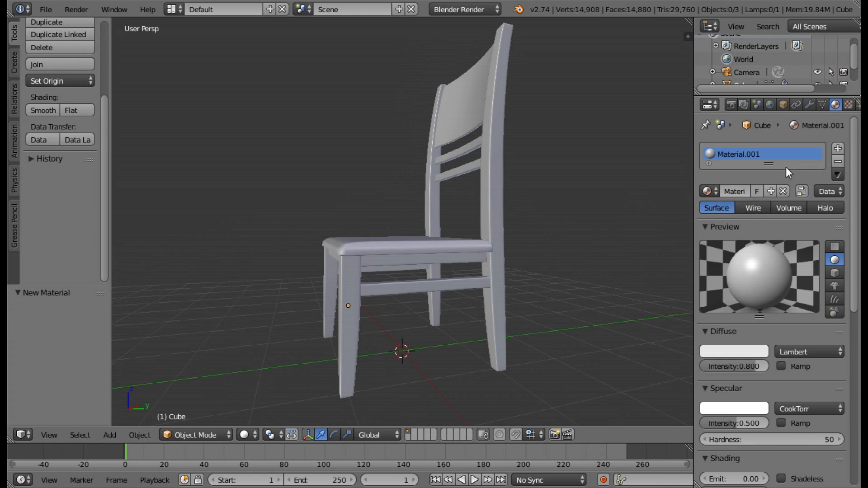
drag(768, 169, 768, 182)
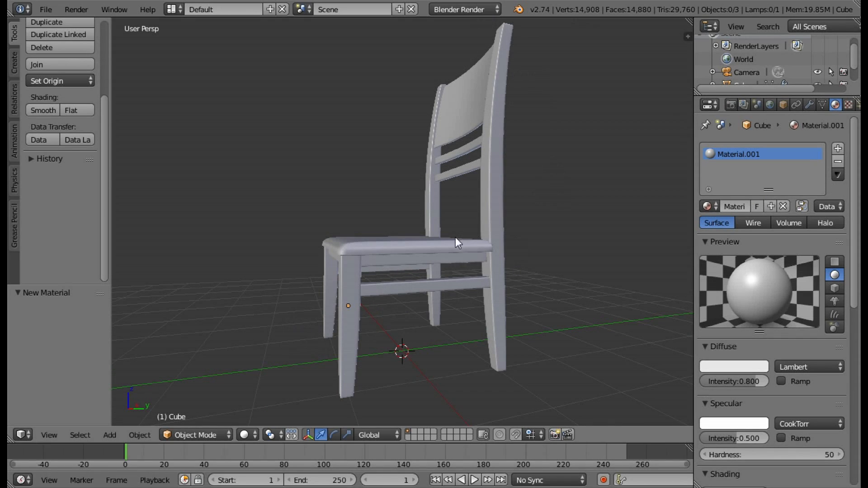
click(837, 149)
click(750, 206)
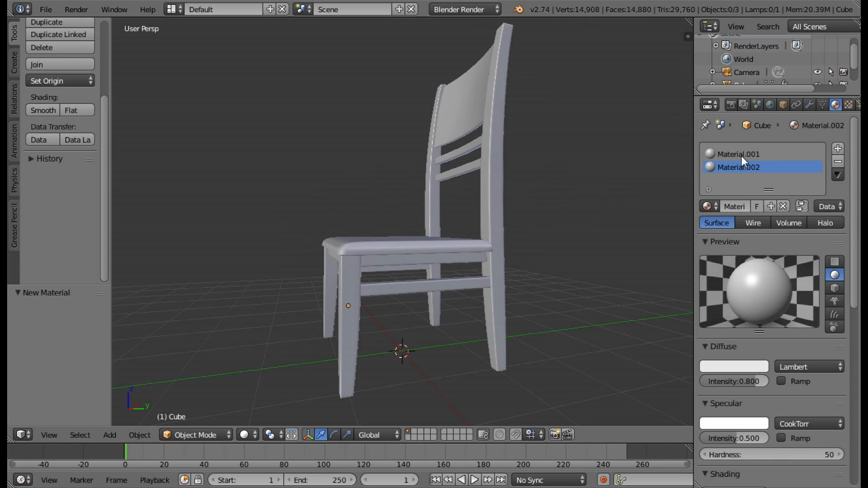
Rename the first material as Chair.
click(737, 204)
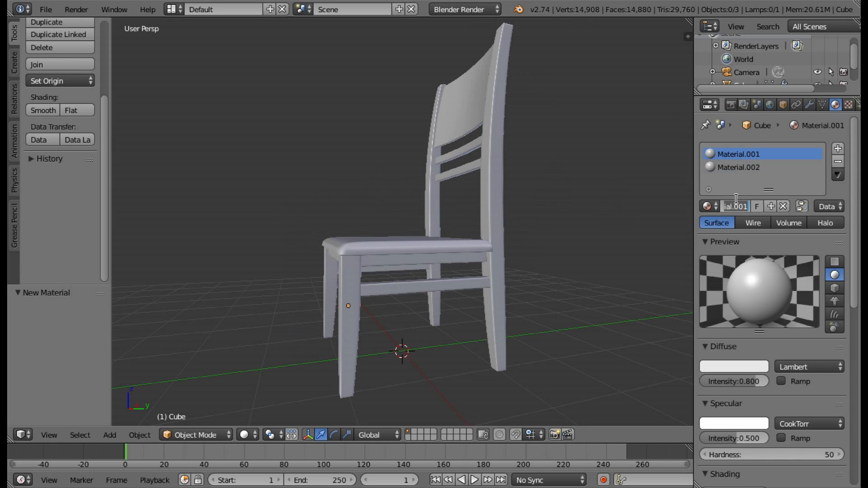
text(Chair)
key(Return)
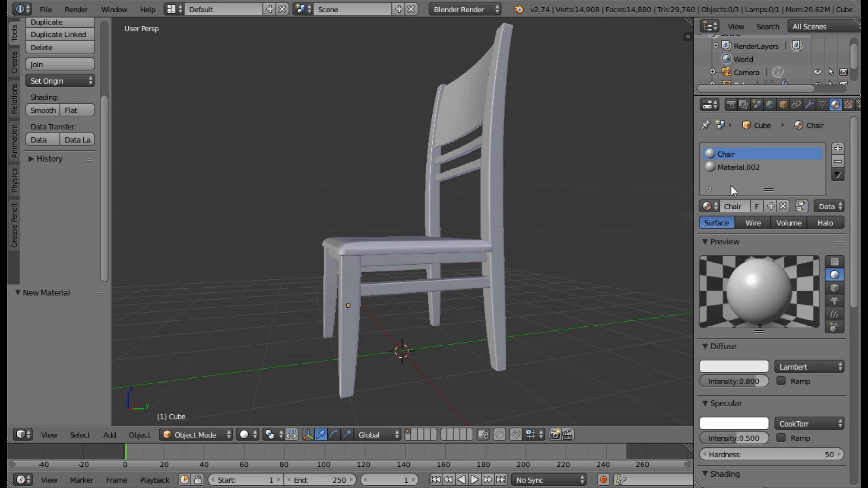
Rename the second material as Seat.
click(739, 167)
click(744, 203)
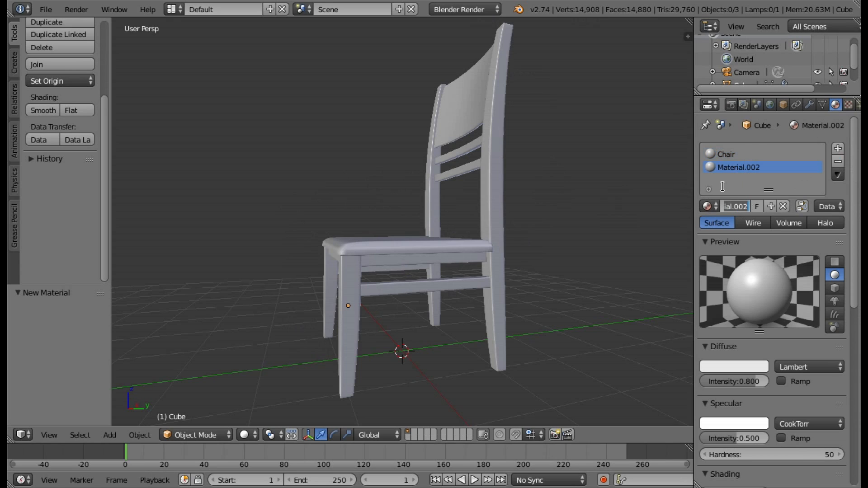
text(Seat)
key(Return)
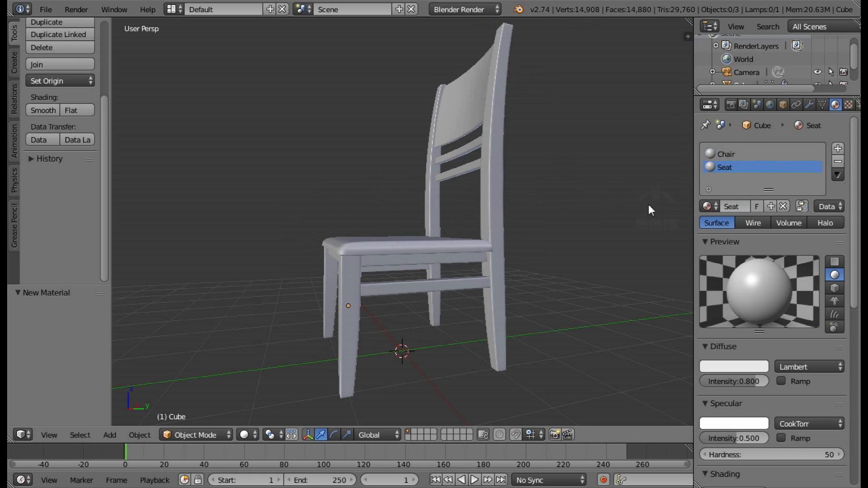
Darken the Chair material's diffuse colour slightly to light grey and set its specular colour to dark grey.
click(727, 154)
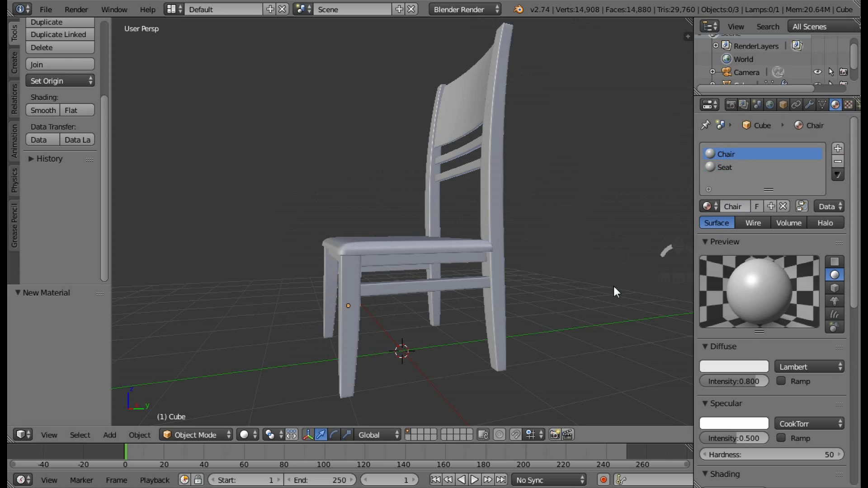
click(745, 362)
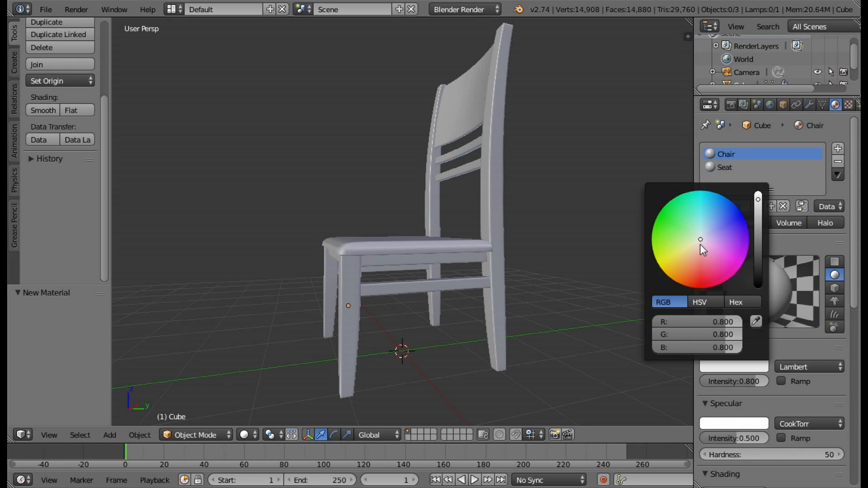
drag(757, 206, 761, 224)
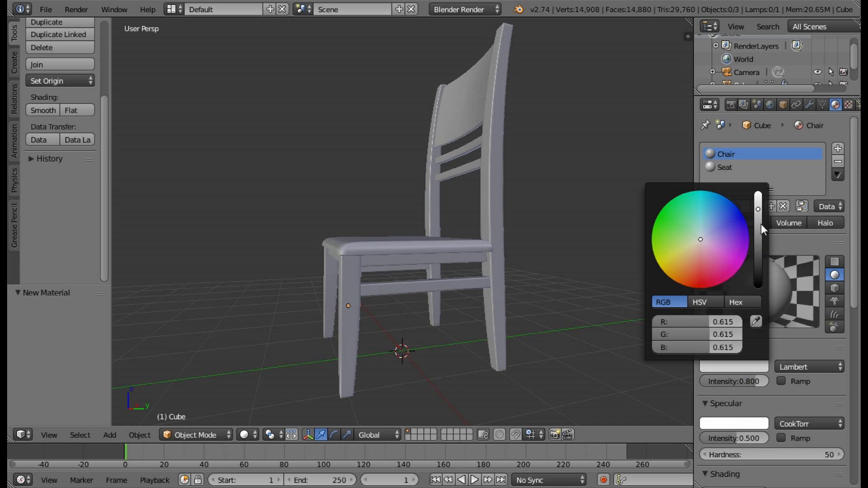
click(749, 424)
drag(755, 277, 766, 314)
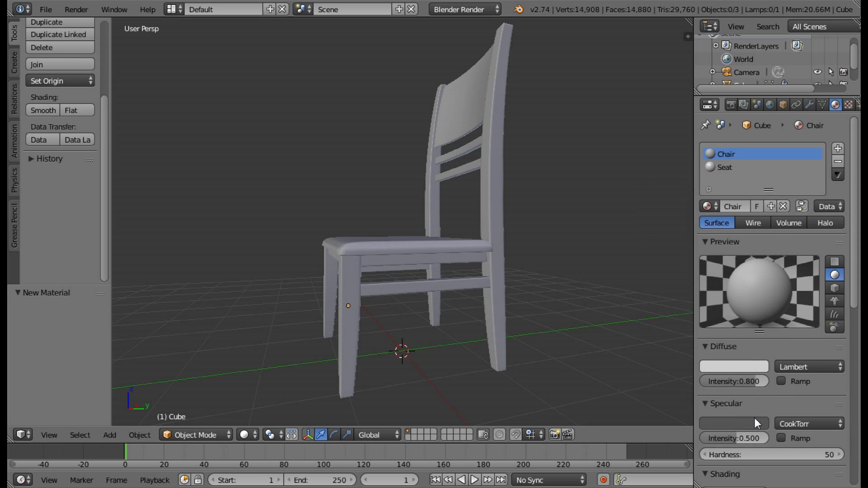
Set the Seat material's diffuse colour to a slightly darkened beige and its specular colour to dark grey.
click(725, 168)
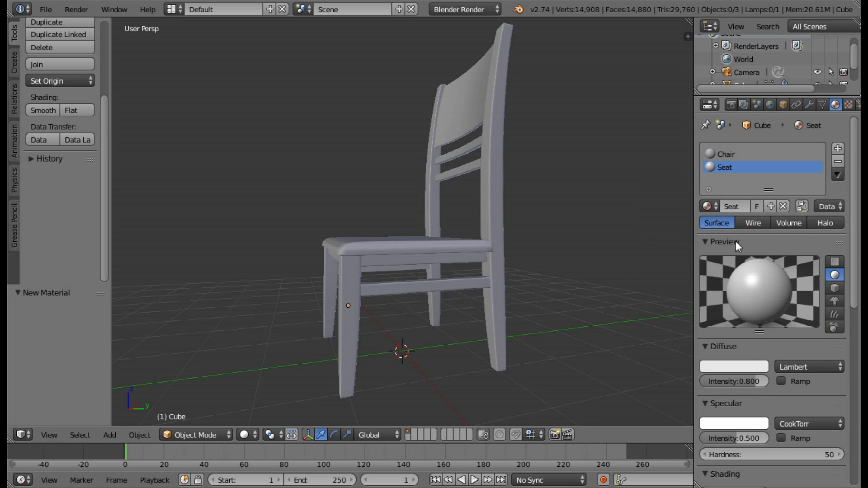
click(751, 366)
drag(700, 240, 696, 246)
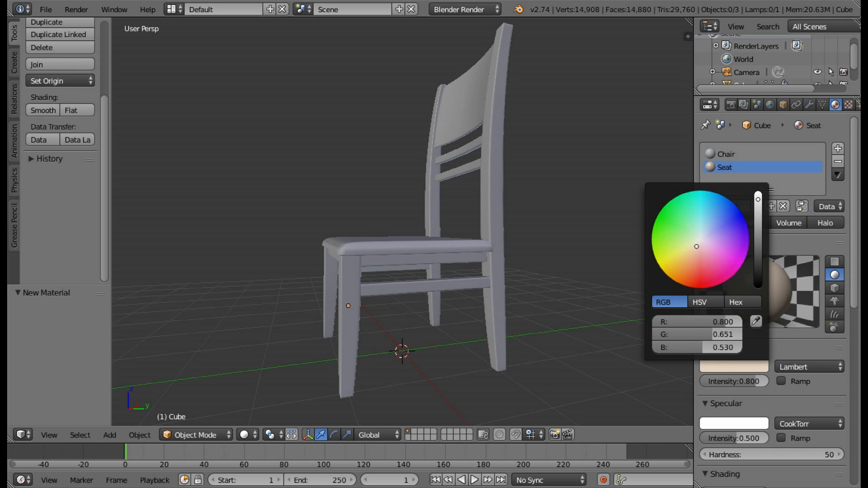
drag(758, 199, 758, 211)
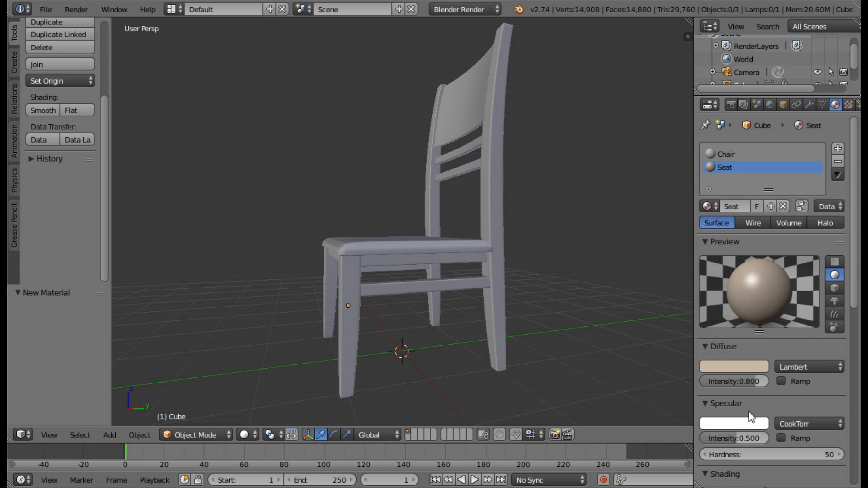
click(746, 424)
click(739, 427)
drag(758, 262, 746, 333)
click(761, 428)
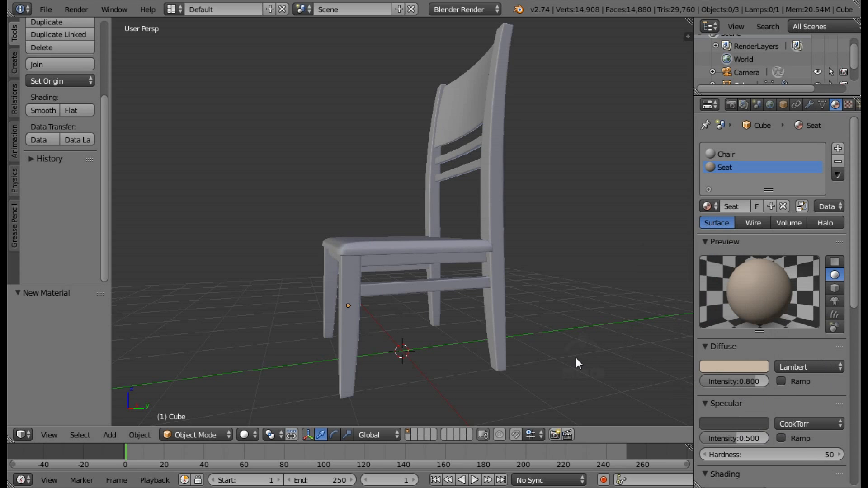
Switch the chair to Edit Mode with face selection.
mouse_move(381, 306)
middle_down()
mouse_move(489, 333)
mouse_move(470, 300)
mouse_move(451, 215)
middle_up()
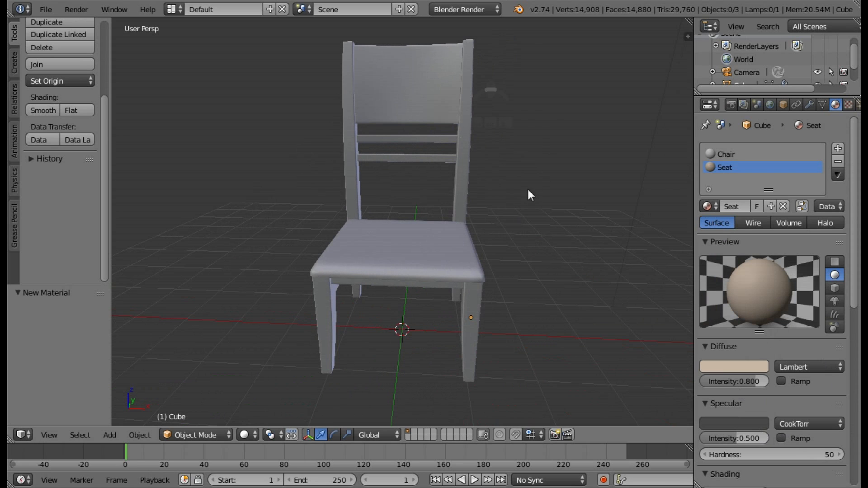
middle_drag(530, 194, 487, 205)
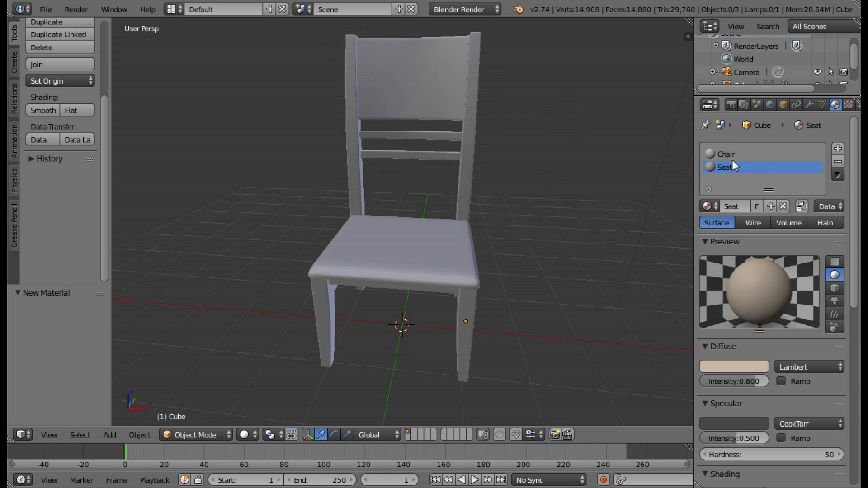
scroll(480, 265, up, 1)
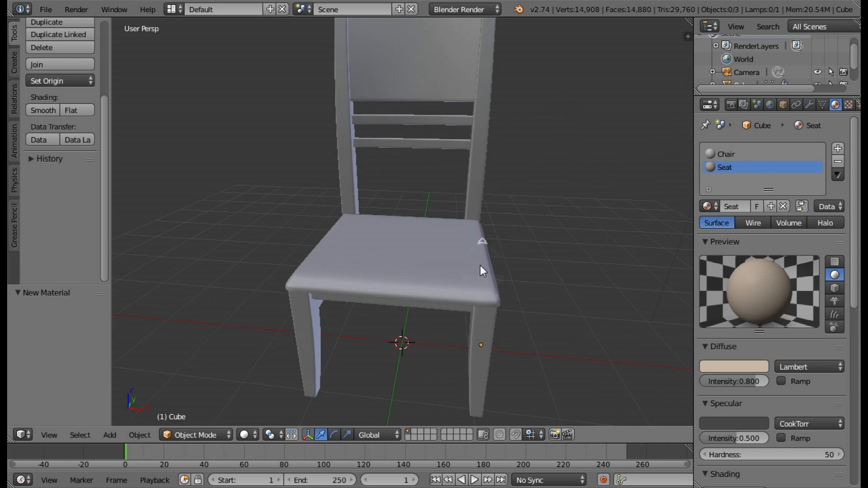
click(191, 432)
click(200, 402)
scroll(428, 297, up, 1)
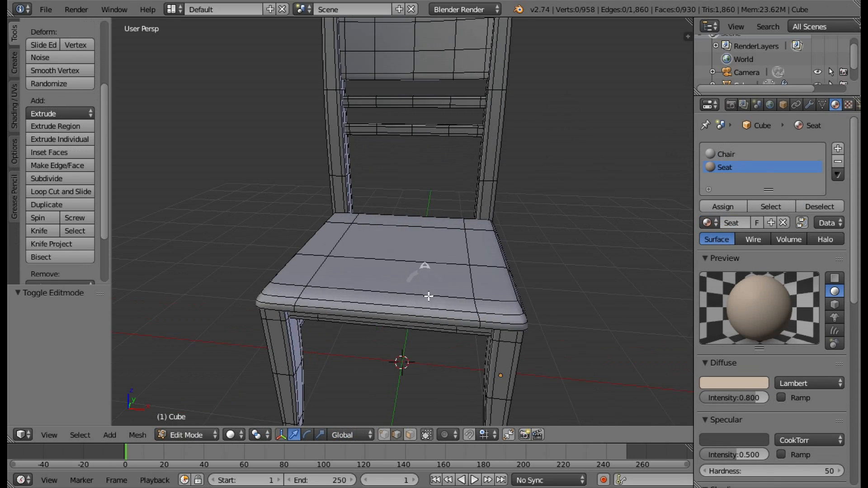
scroll(429, 296, up, 1)
click(410, 435)
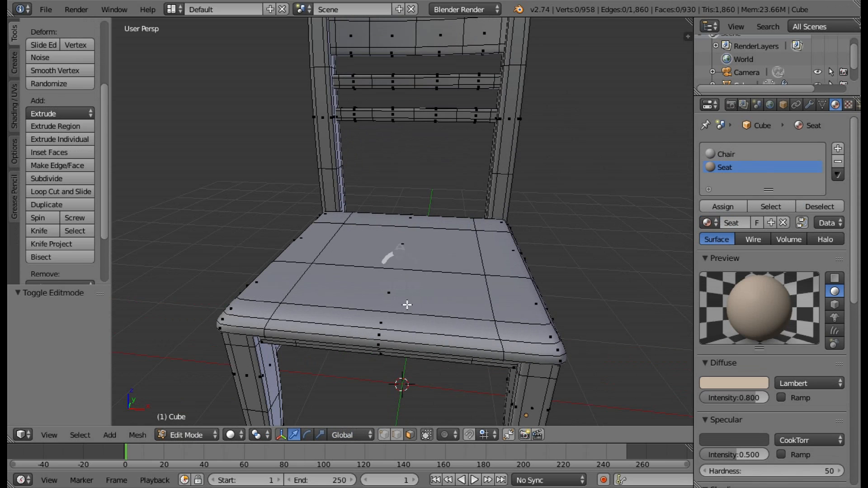
Circle-select the faces across the top and front edge of the seat cushion.
middle_drag(407, 305, 418, 295)
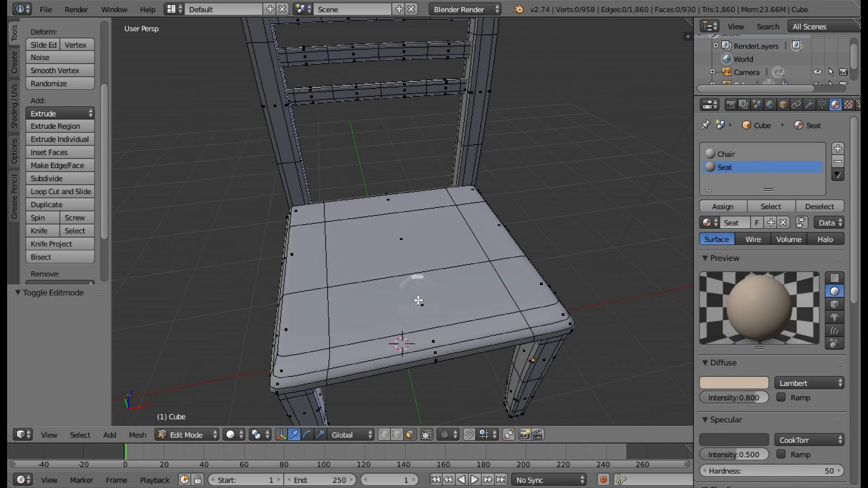
key(c)
mouse_move(418, 301)
mouse_down()
mouse_move(374, 262)
mouse_move(393, 229)
mouse_move(446, 225)
mouse_move(472, 239)
mouse_move(505, 298)
mouse_move(523, 310)
mouse_move(508, 316)
mouse_move(539, 313)
mouse_move(372, 353)
mouse_move(316, 349)
mouse_move(316, 359)
mouse_move(304, 242)
mouse_move(294, 327)
mouse_up()
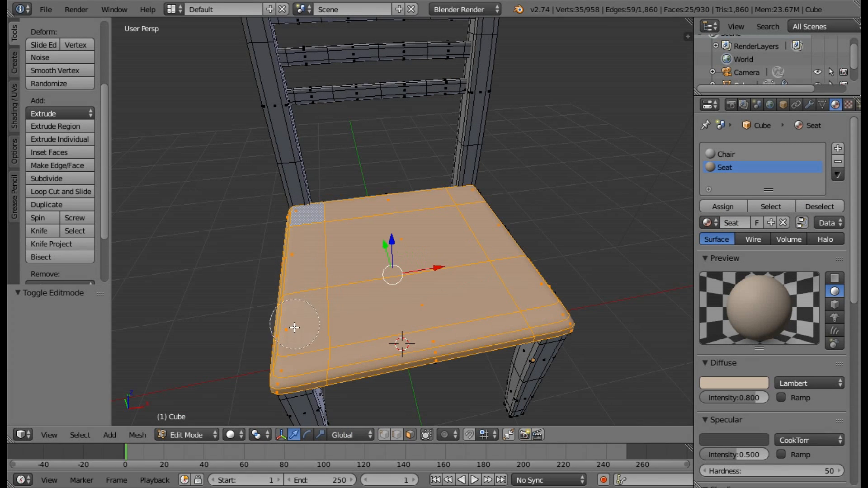
right_click(319, 313)
Add the faces along one side of the seat cushion to the selection with Circle Select.
mouse_move(327, 307)
middle_down()
mouse_move(404, 253)
mouse_move(486, 240)
middle_up()
scroll(486, 240, up, 5)
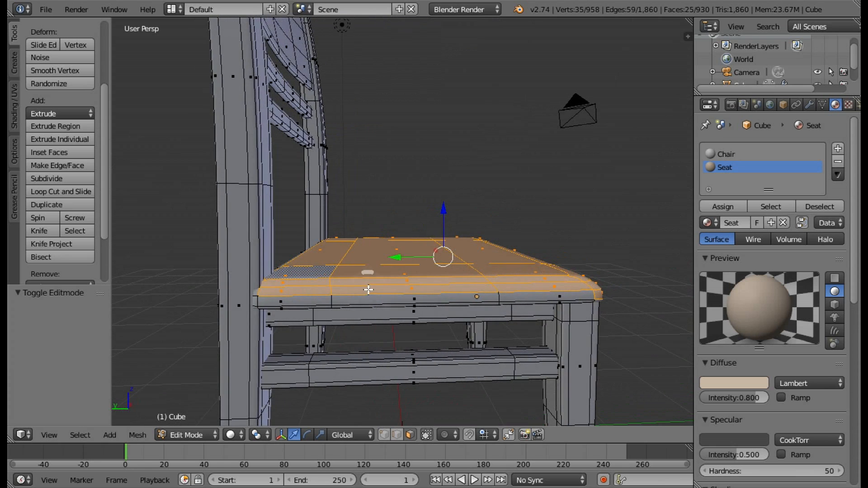
middle_drag(336, 275, 336, 254)
scroll(287, 254, down, 2)
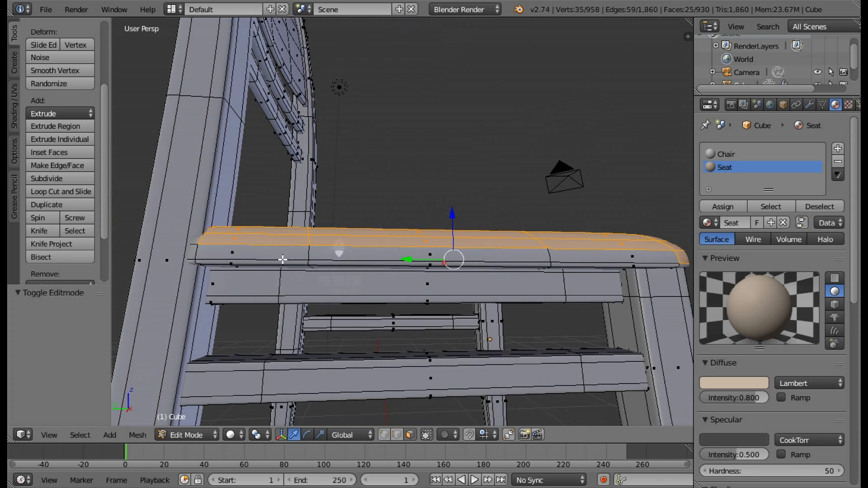
key(c)
scroll(271, 255, up, 4)
drag(292, 252, 366, 246)
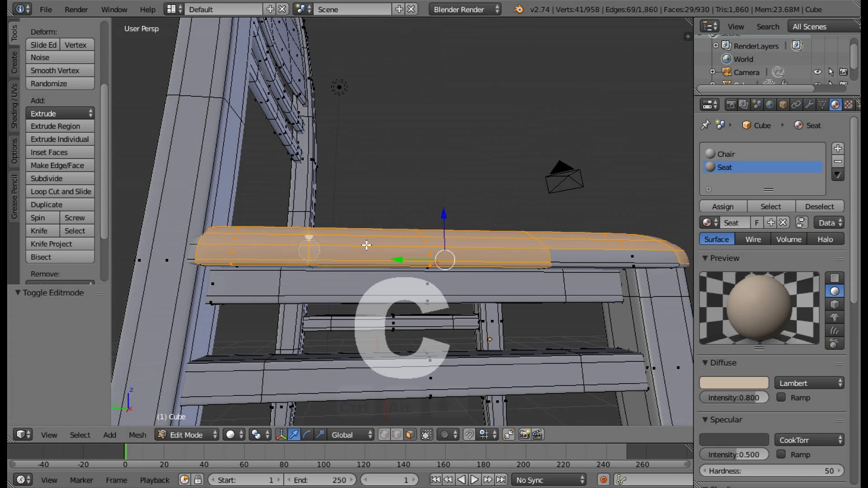
drag(610, 255, 682, 248)
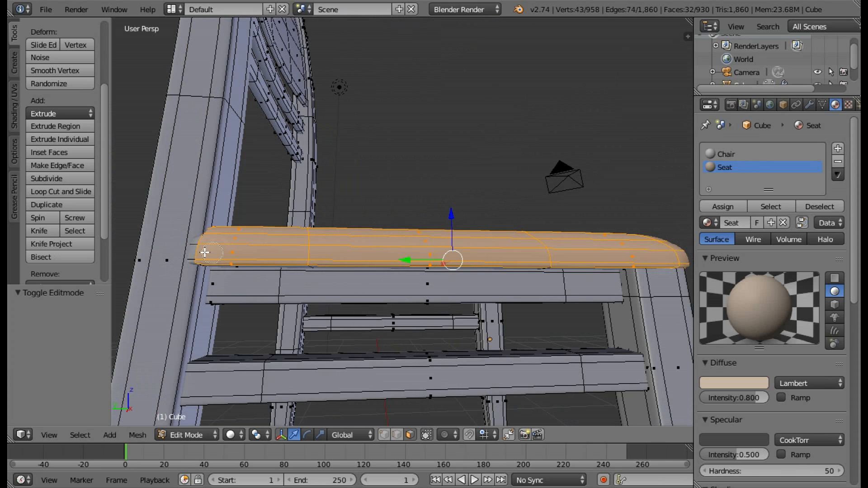
drag(199, 254, 213, 255)
Add the underside faces of the seat cushion to the selection with Circle Select.
middle_drag(275, 228, 283, 135)
key(c)
mouse_move(319, 97)
mouse_down()
mouse_move(588, 118)
mouse_move(601, 145)
mouse_up()
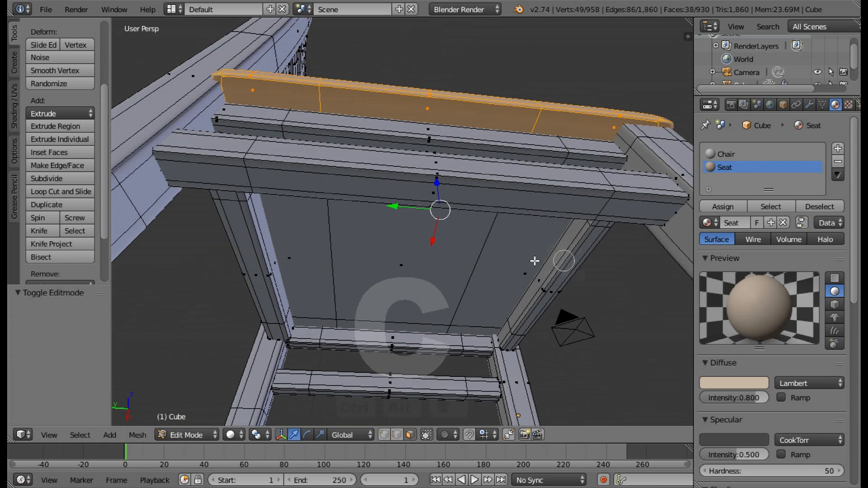
mouse_move(514, 260)
mouse_down()
mouse_move(329, 256)
mouse_move(321, 310)
mouse_move(444, 310)
mouse_move(469, 315)
mouse_move(468, 321)
mouse_up()
right_click(430, 293)
Add the seat cushion's rear edge faces between the back legs to the selection.
mouse_move(349, 250)
middle_down()
mouse_move(506, 298)
mouse_move(450, 275)
mouse_move(438, 345)
mouse_move(316, 331)
middle_up()
key(c)
drag(265, 303, 262, 305)
click(562, 283)
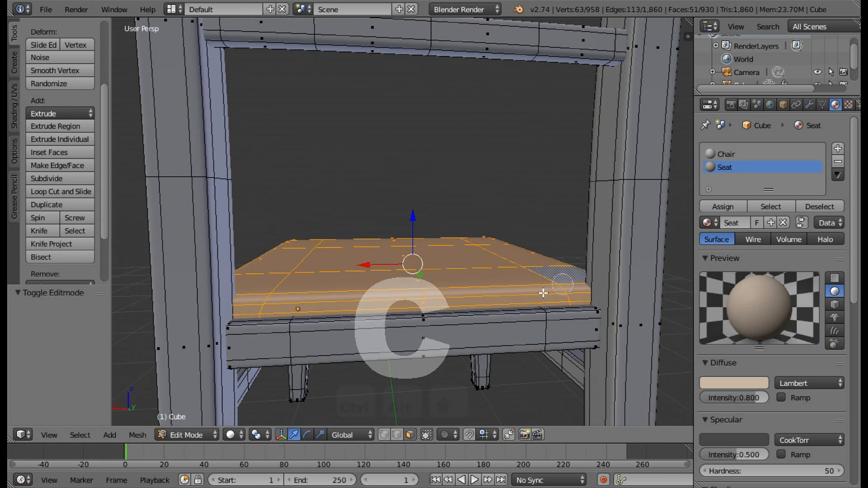
right_click(545, 292)
Add the faces along the cushion's opposite side to the selection and deselect any stray back-leg and rail faces.
scroll(522, 273, up, 1)
middle_drag(468, 258, 526, 268)
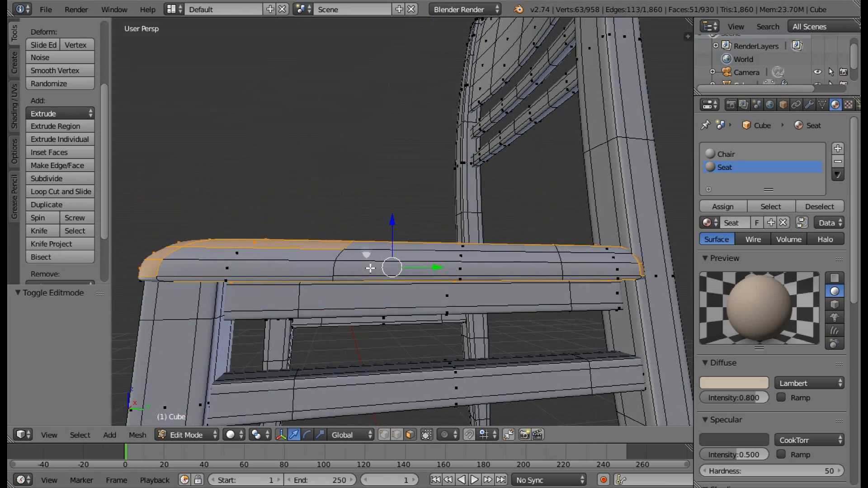
key(c)
mouse_move(319, 258)
mouse_down()
mouse_move(593, 261)
mouse_move(630, 271)
mouse_up()
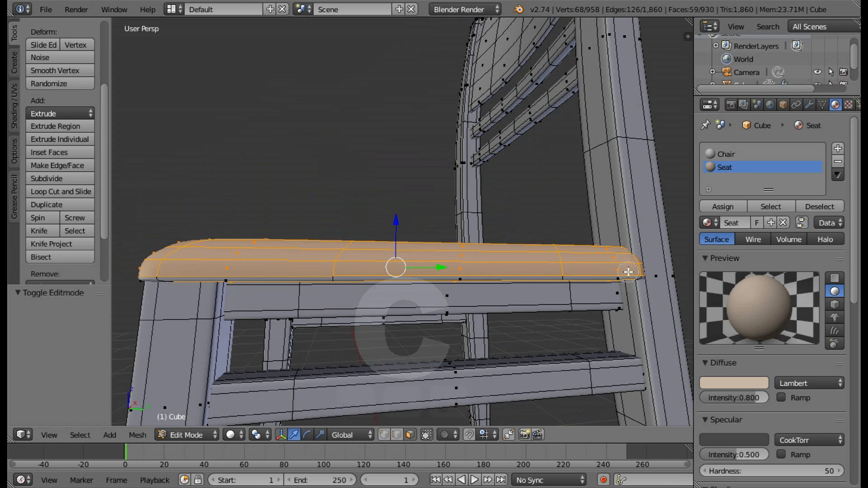
click(639, 272)
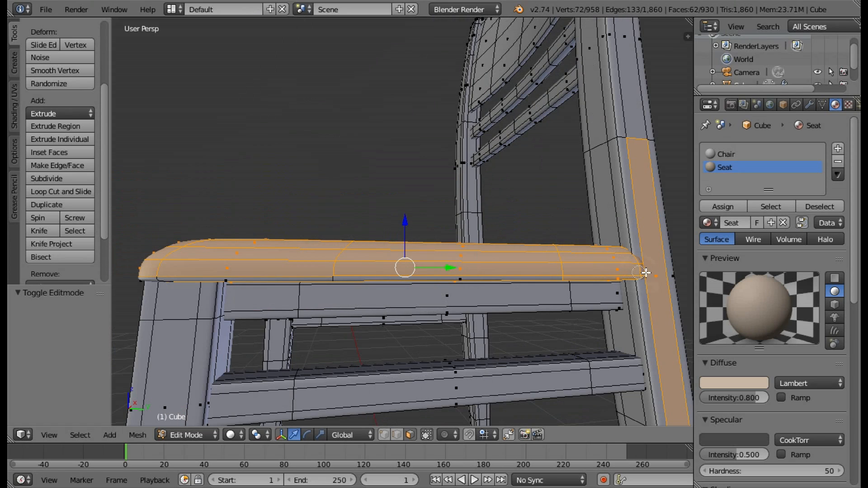
middle_click(652, 292)
drag(244, 278, 279, 271)
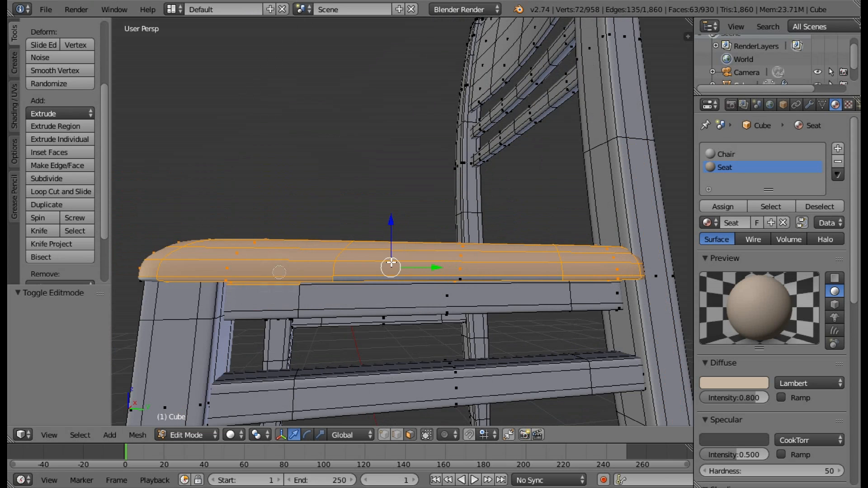
click(357, 281)
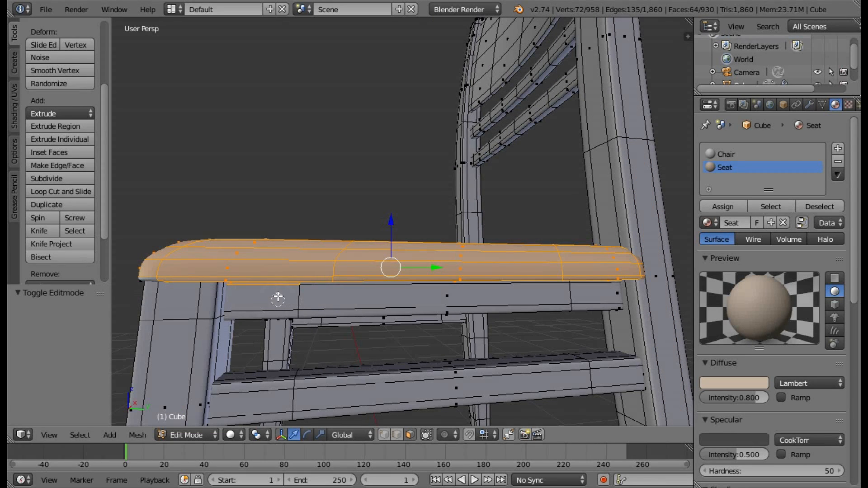
middle_click(277, 289)
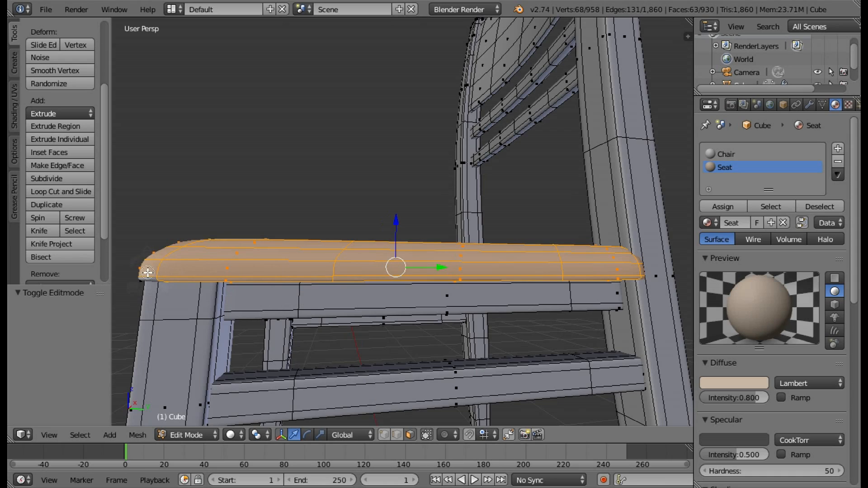
Add the remaining cushion underside face to the selection and check the whole seat selection in wireframe shading.
middle_drag(262, 213, 419, 203)
key(c)
click(438, 155)
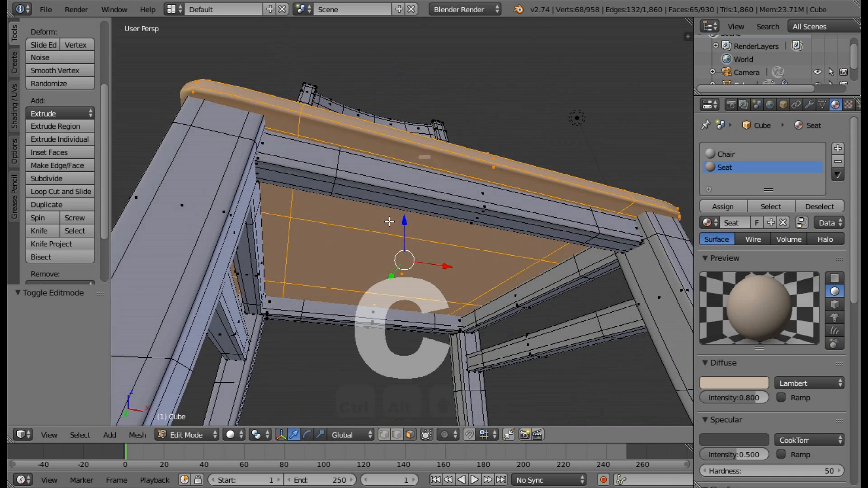
key(z)
middle_drag(461, 229, 360, 267)
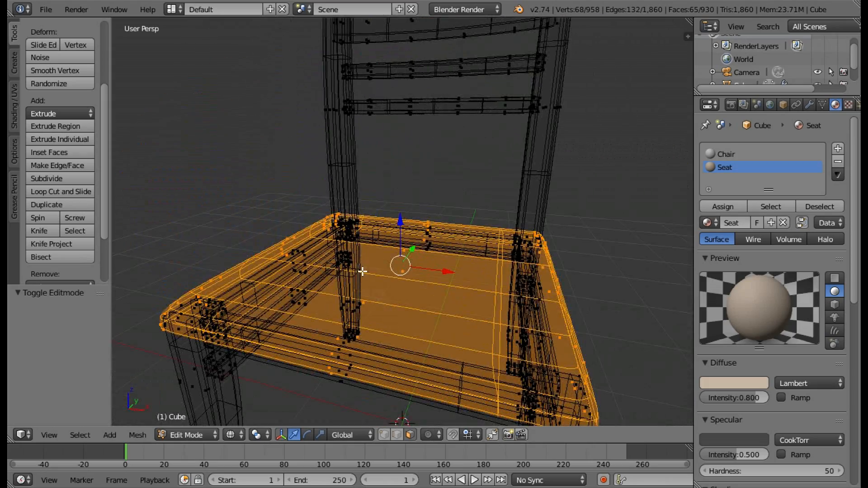
key(z)
Assign the Seat material to the selected cushion faces and return to Object Mode to view the chair.
click(725, 206)
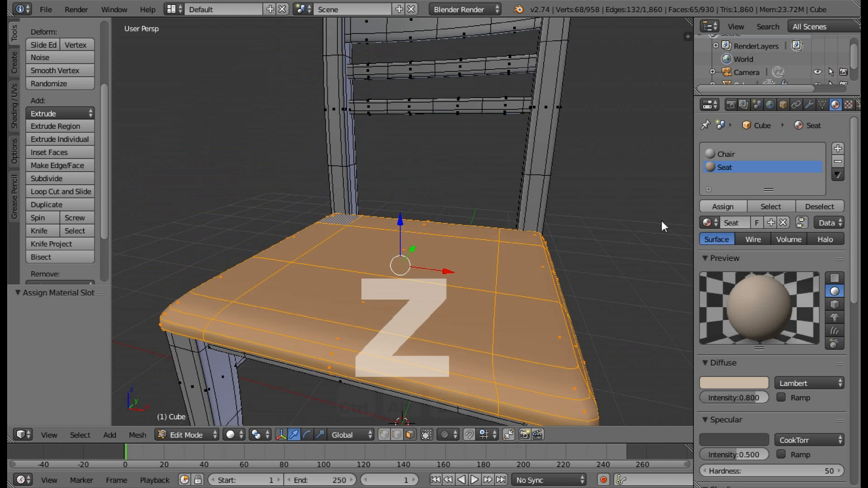
key(Tab)
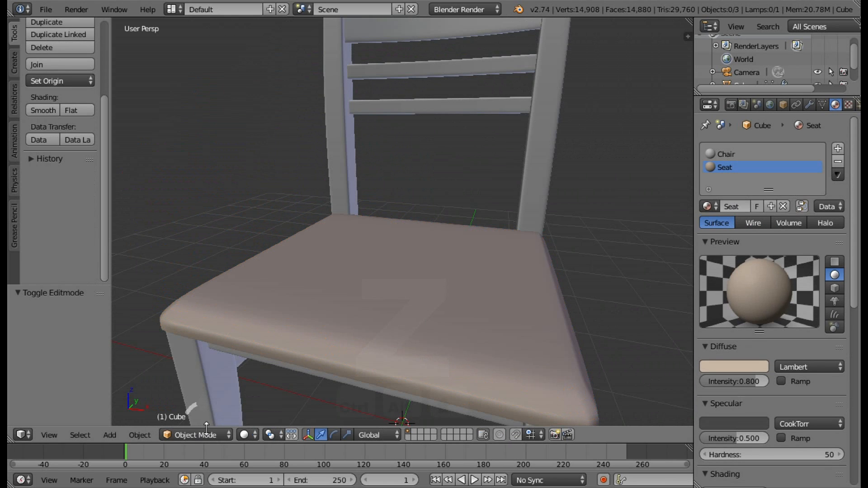
middle_drag(413, 296, 446, 302)
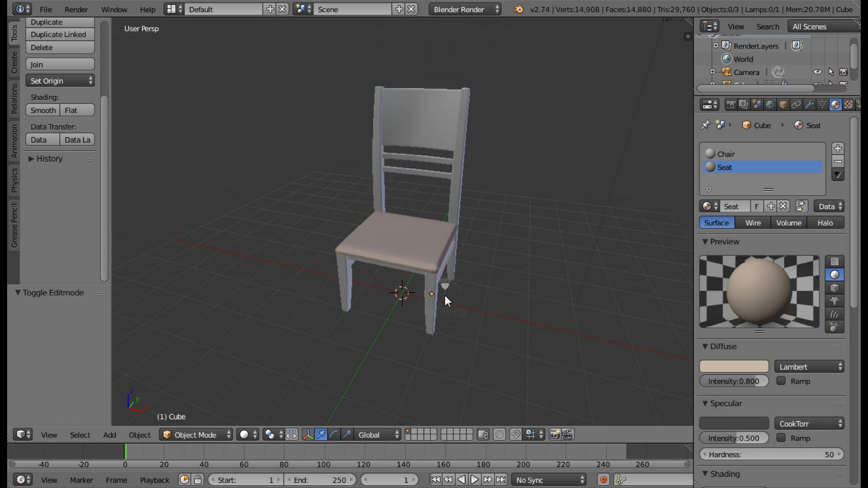
middle_drag(473, 271, 481, 270)
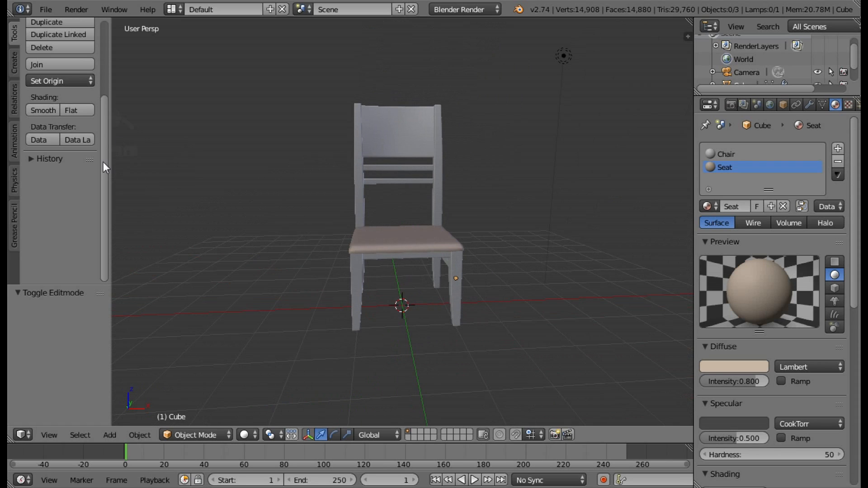
Select the chair and set its origin to the 3D cursor.
click(67, 78)
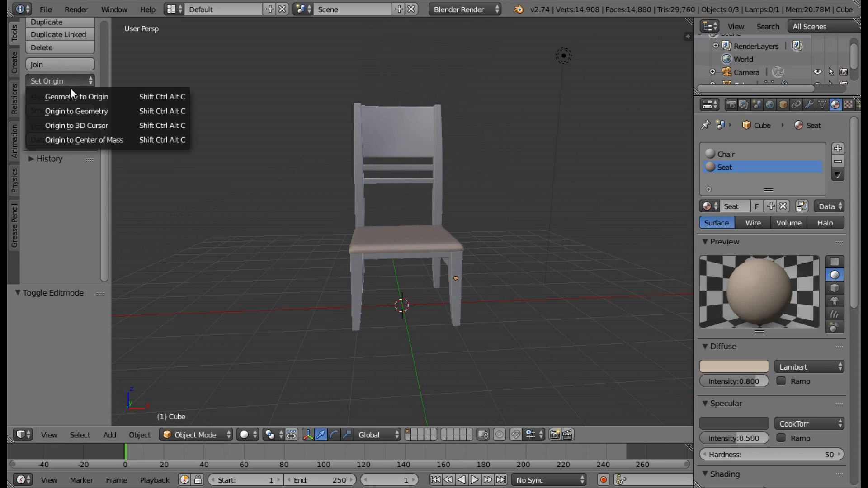
click(86, 125)
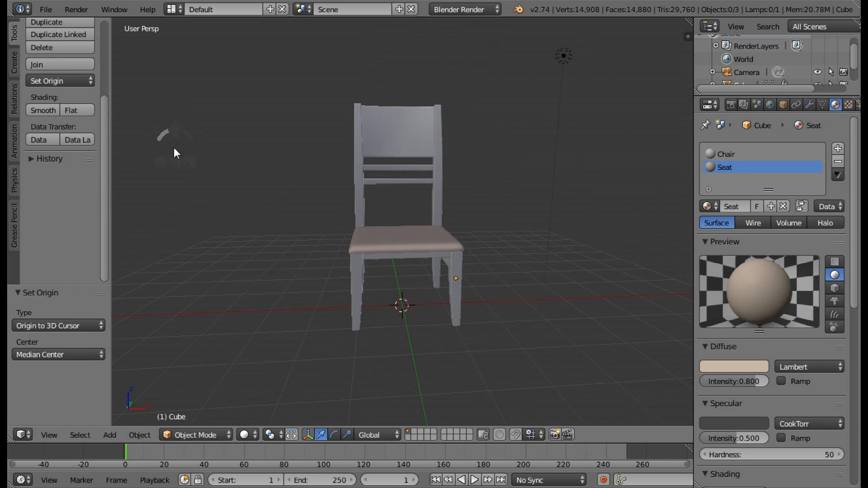
right_click(400, 233)
click(58, 81)
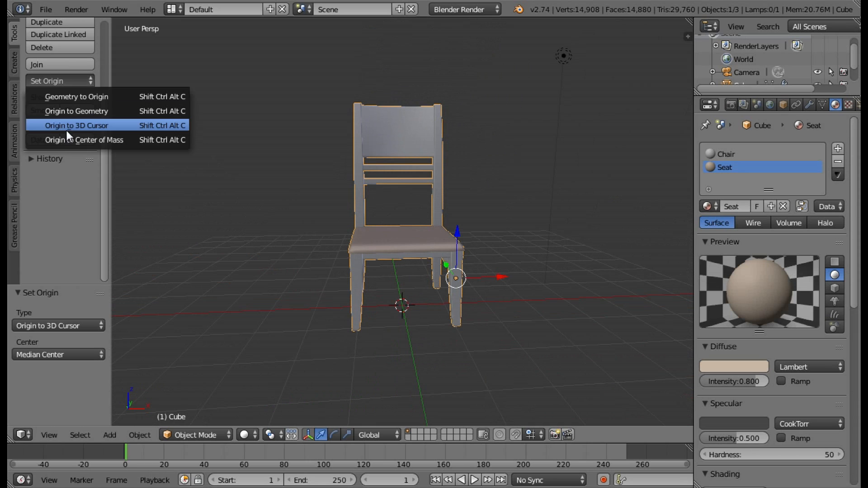
click(67, 130)
Test the chair's origin by rotating it 5° about the Z axis, and undo the rotation.
middle_drag(468, 278, 380, 377)
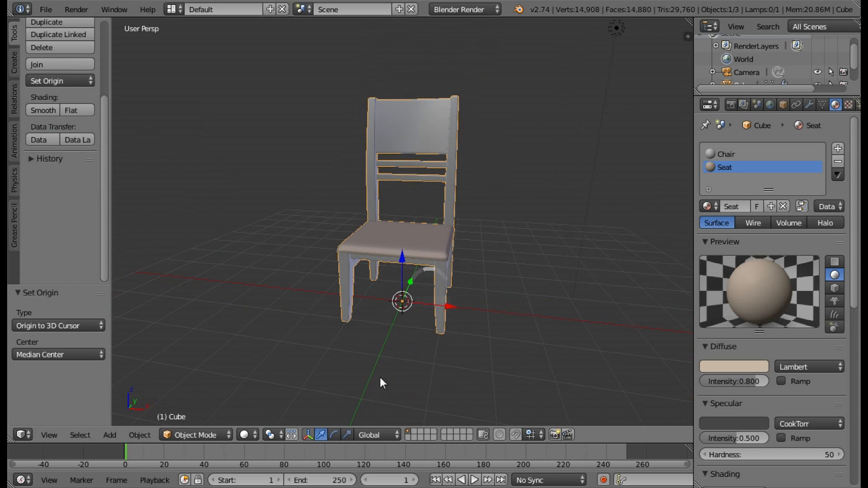
click(334, 435)
mouse_move(430, 324)
ctrl+mouse_down()
mouse_move(405, 325)
mouse_move(448, 329)
mouse_move(406, 326)
mouse_move(433, 324)
ctrl+mouse_up()
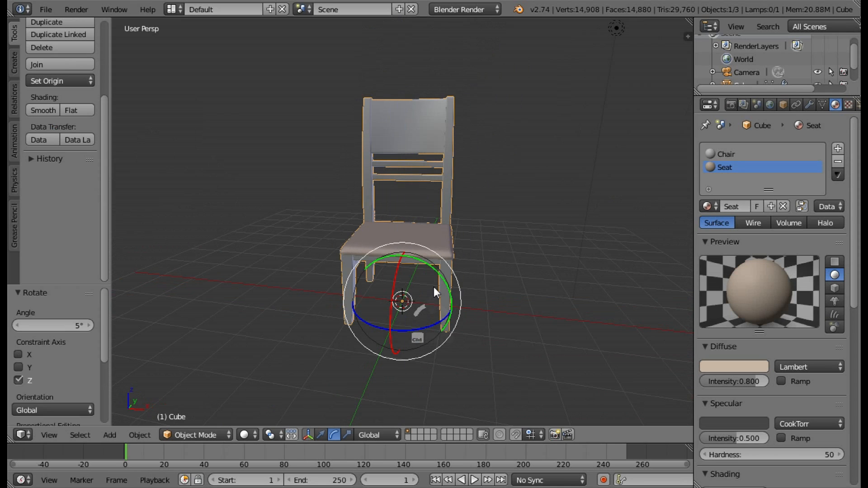
key(ctrl+2)
middle_drag(479, 285, 400, 291)
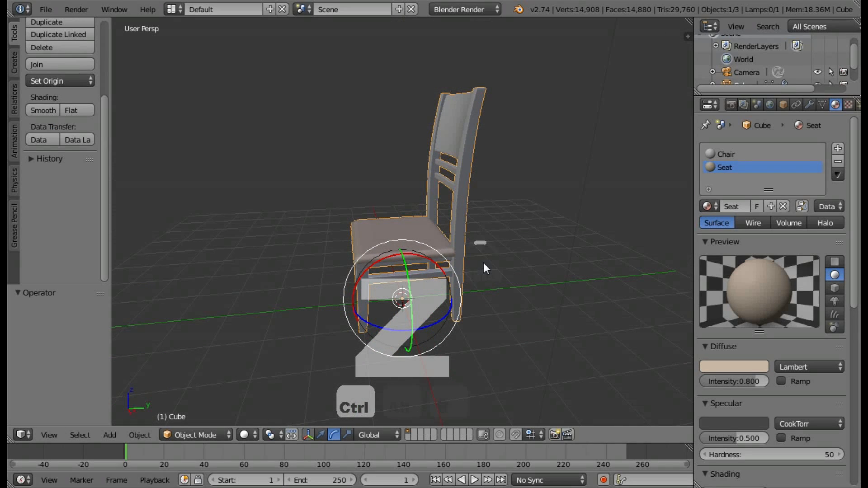
middle_drag(496, 283, 530, 284)
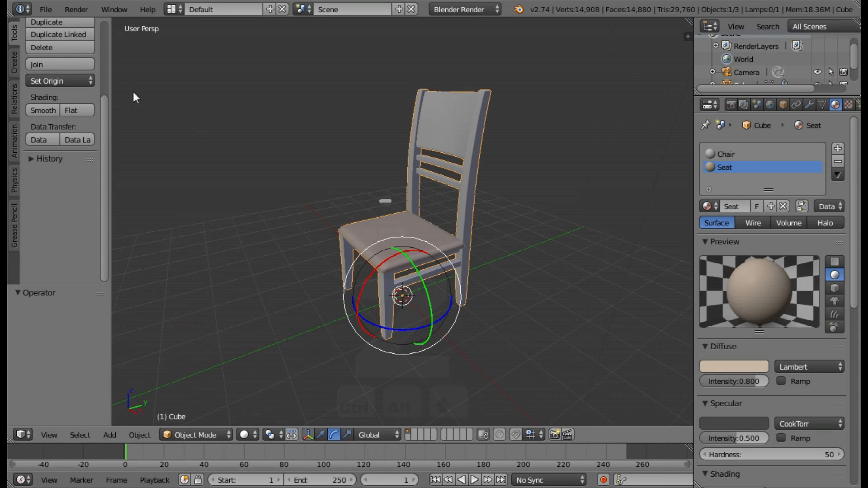
Save the scene as a Blender file named Chair in the Chair folder inside the Tutorials bookmark.
click(46, 9)
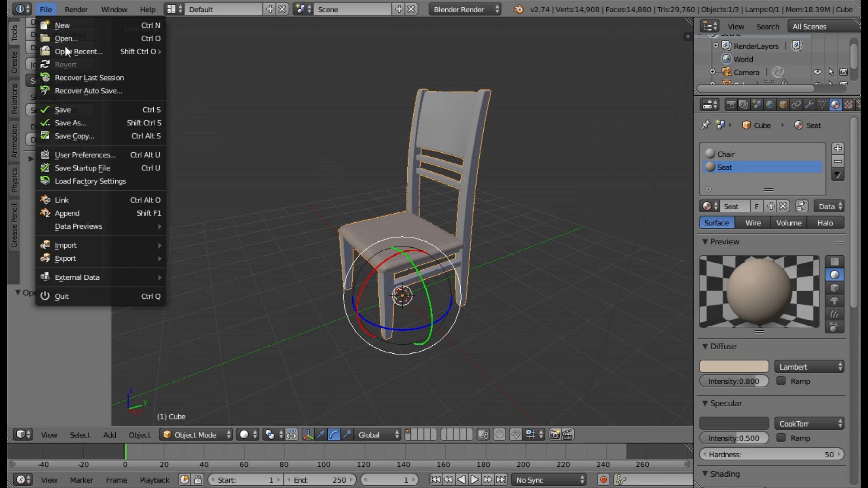
click(94, 122)
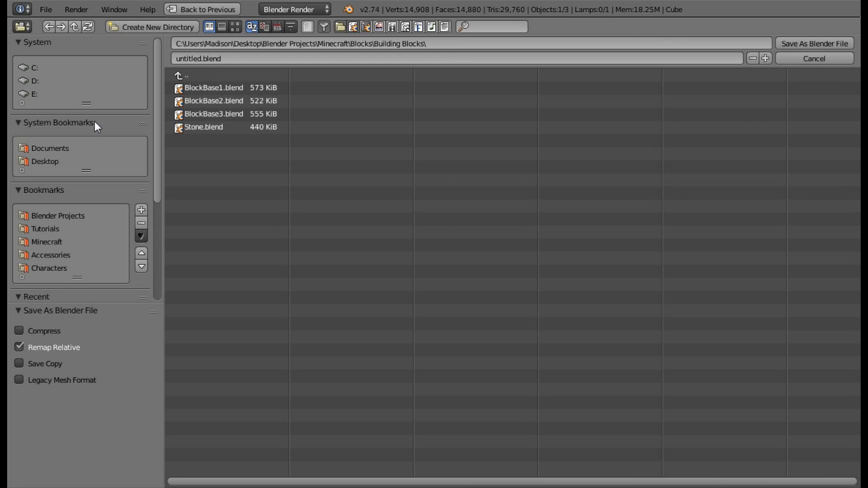
click(48, 230)
click(195, 88)
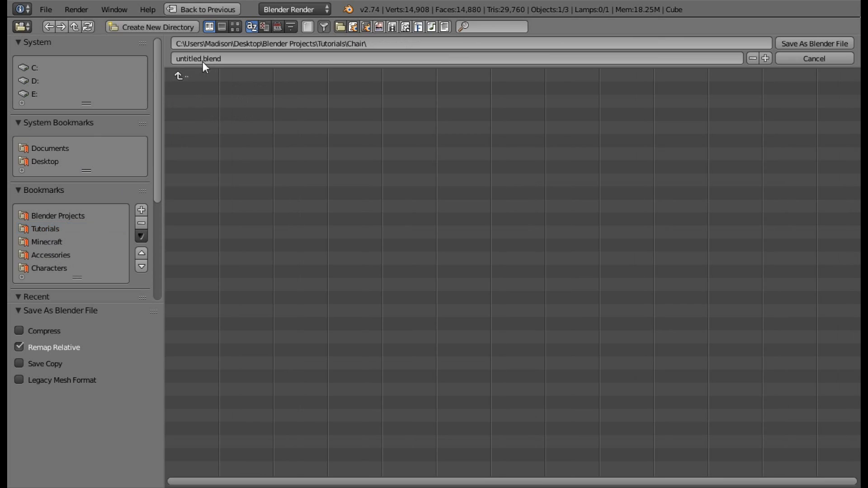
text(Chair)
click(826, 43)
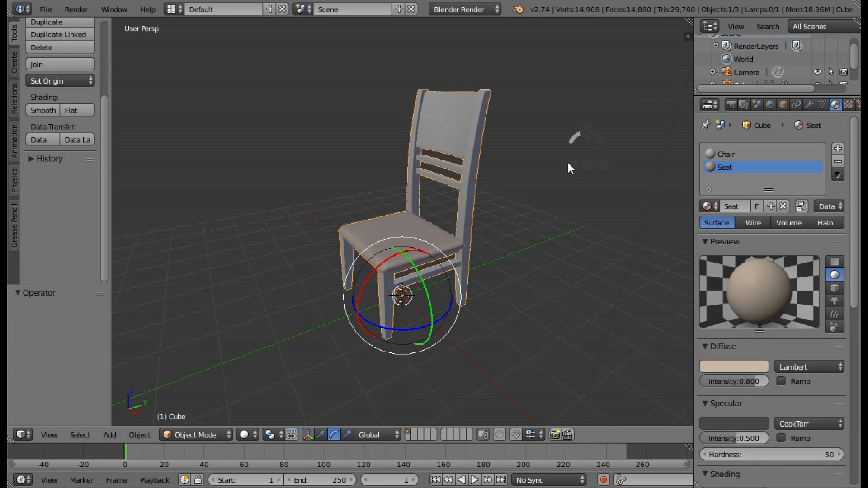
Export the chair in Wavefront OBJ format as Chair.obj to the Tutorials\Chair folder, with Y Up and -Z Forward.
middle_drag(452, 207, 547, 205)
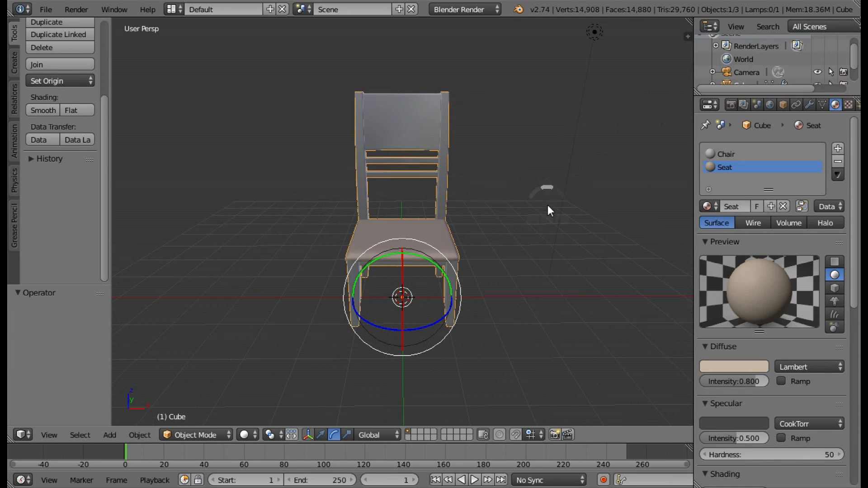
middle_drag(457, 198, 536, 186)
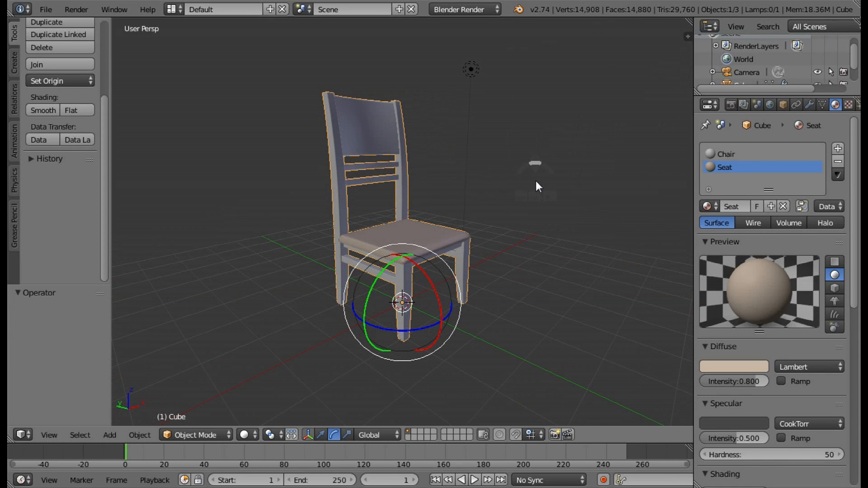
click(46, 10)
mouse_move(103, 261)
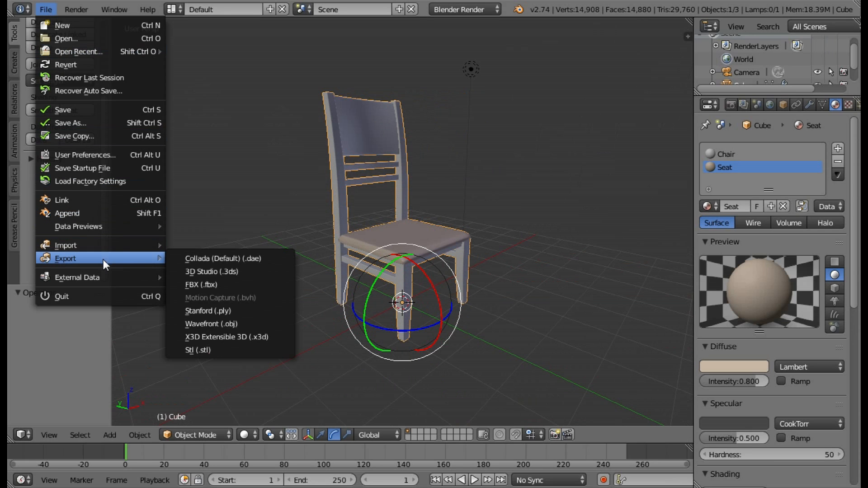
click(211, 323)
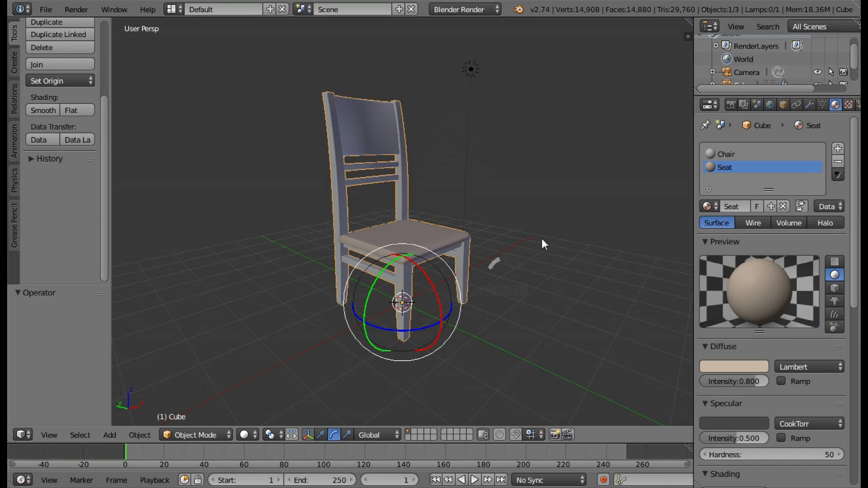
middle_drag(539, 237, 396, 237)
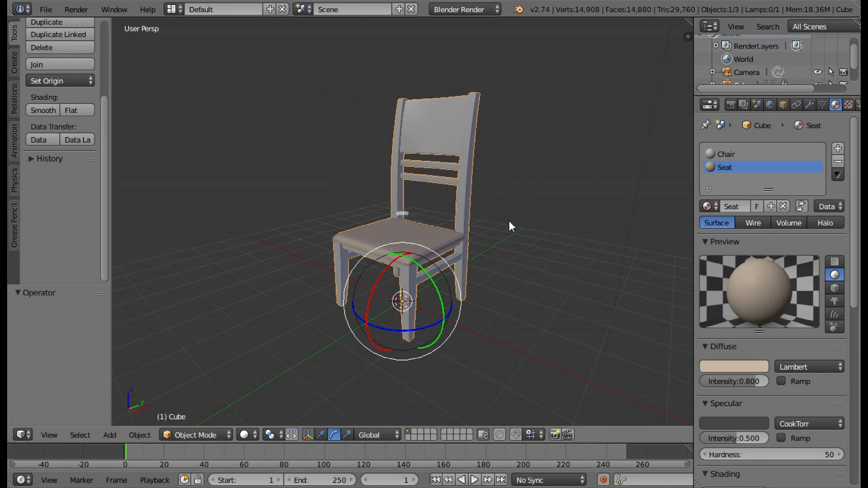
middle_drag(508, 218, 430, 233)
middle_drag(504, 241, 539, 237)
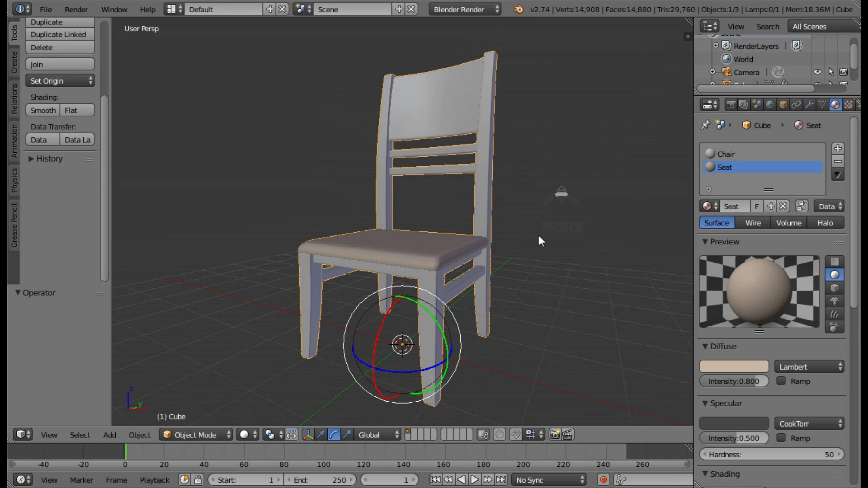